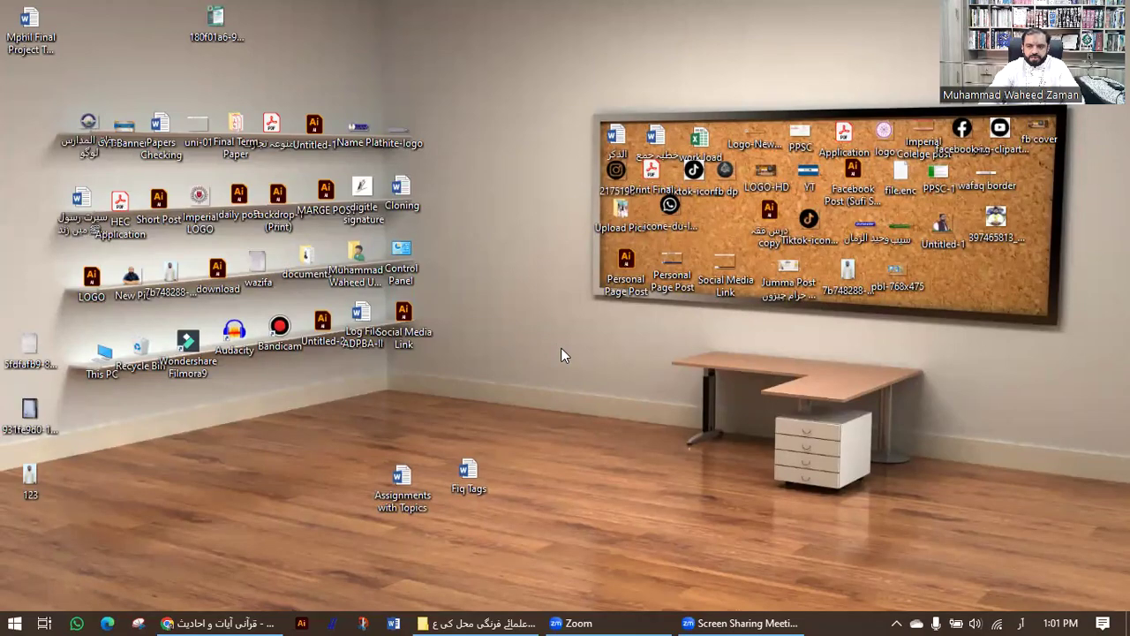
# Launch Word from the Start menu, dismiss the activation prompt and create a blank document
pyautogui.click(14, 622)
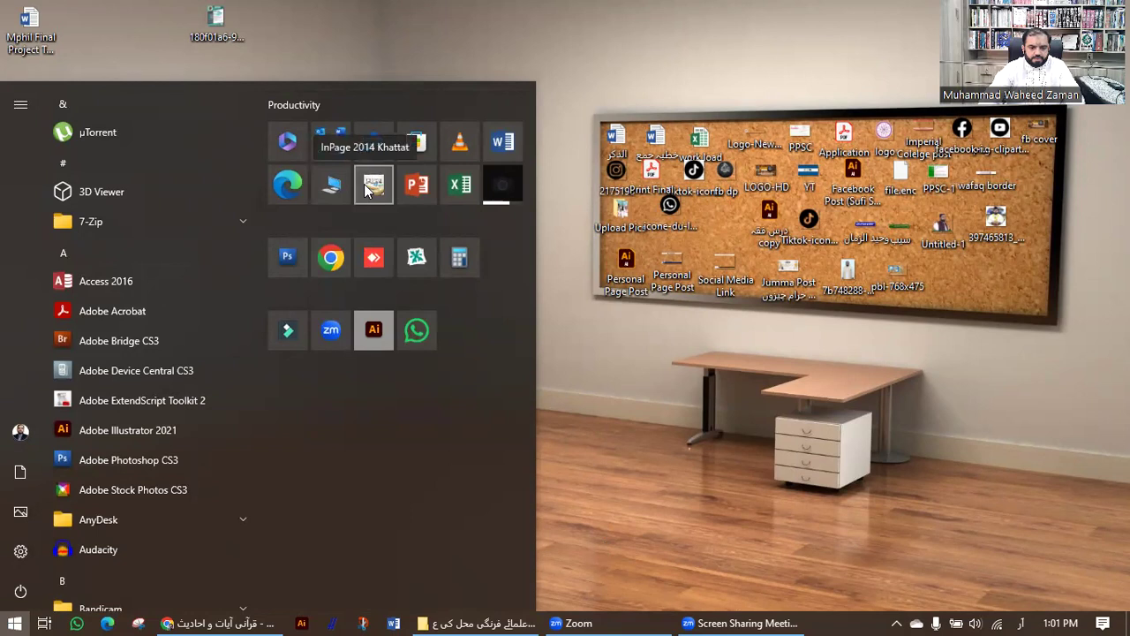
pyautogui.click(502, 142)
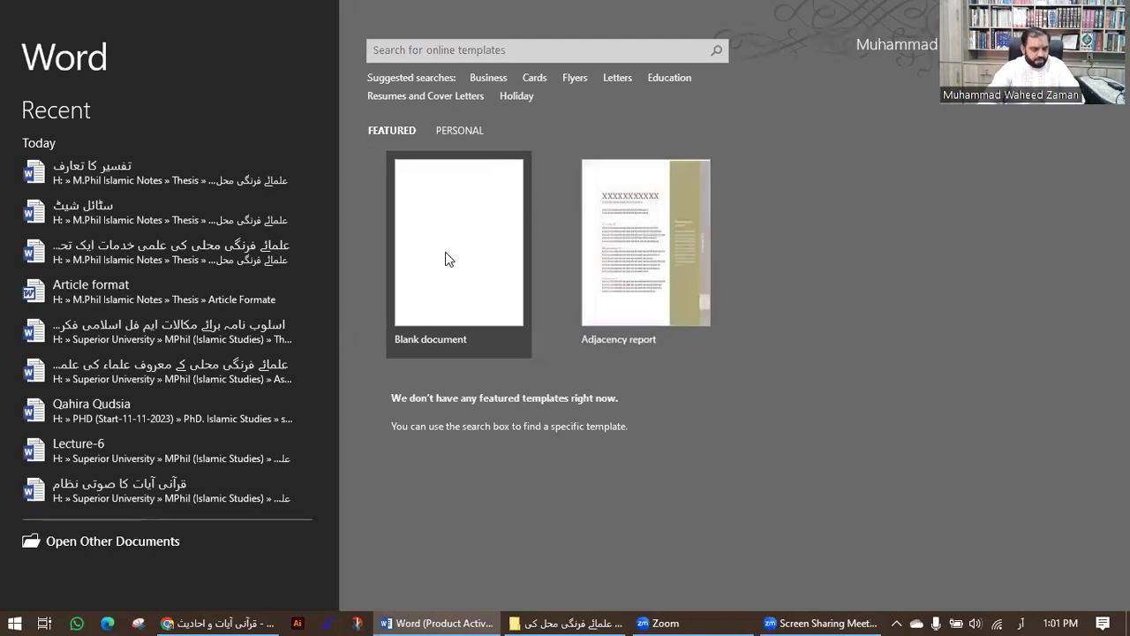
pyautogui.click(729, 475)
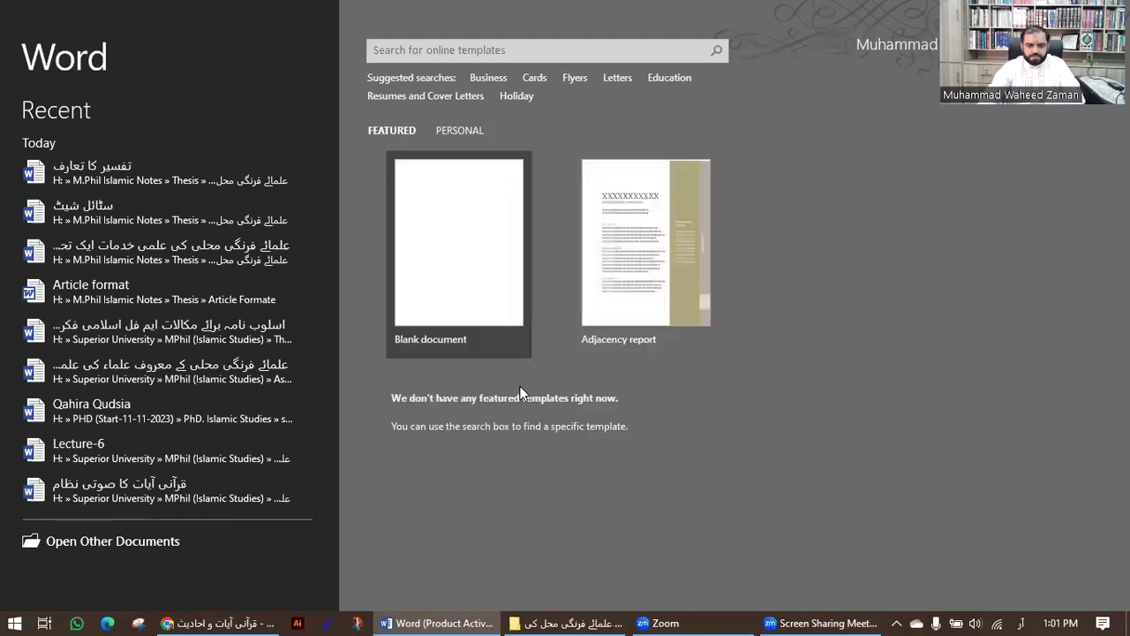
pyautogui.click(458, 262)
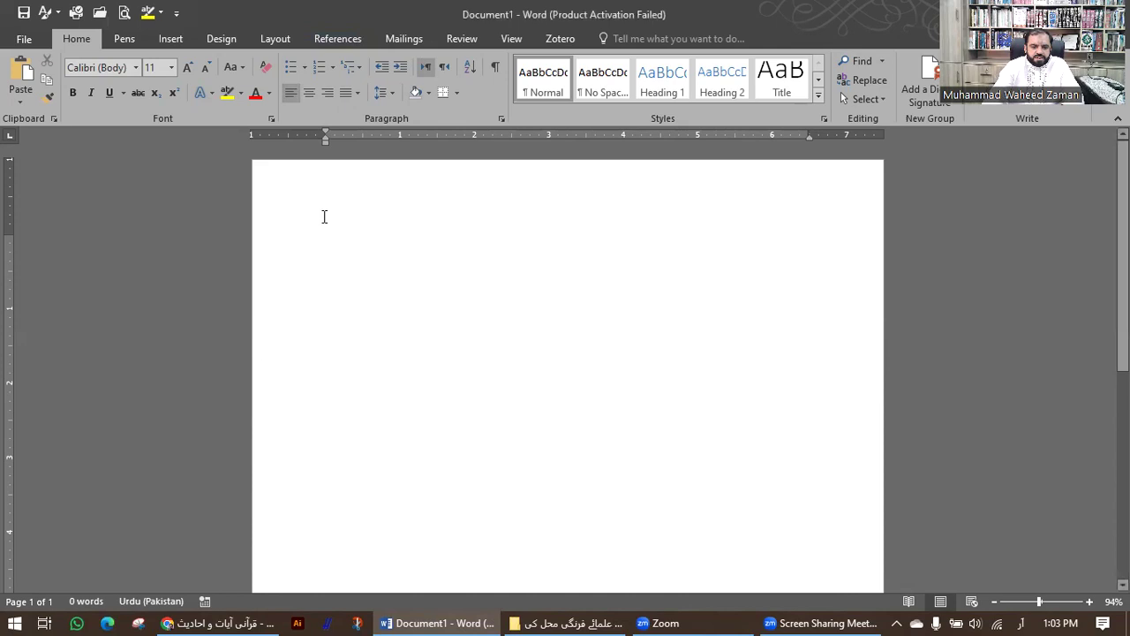
pyautogui.click(132, 44)
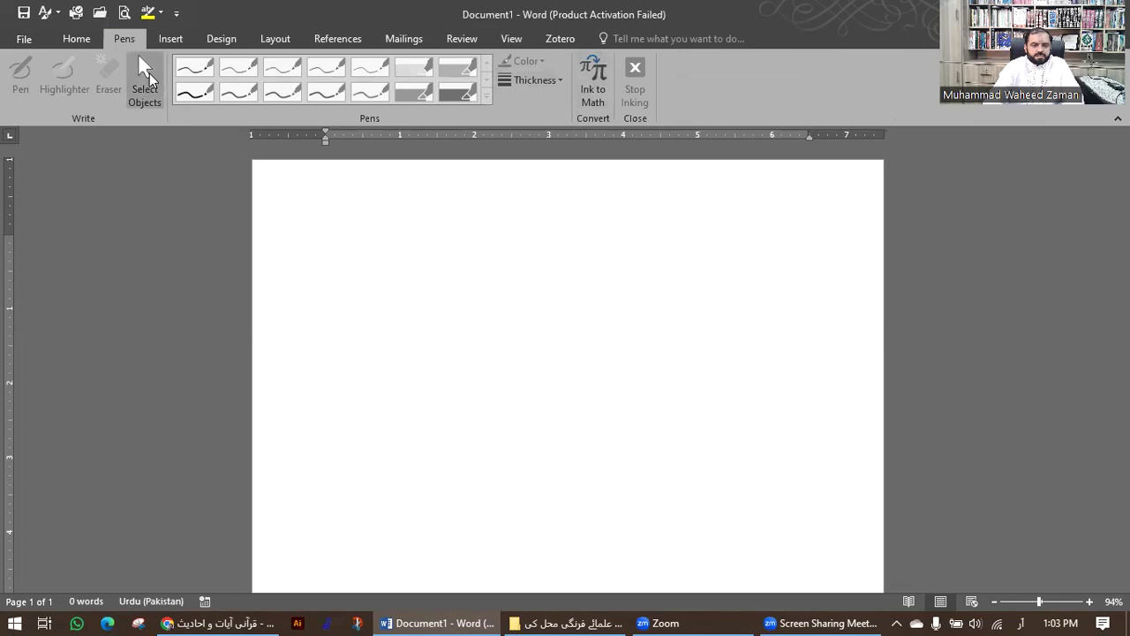
pyautogui.click(534, 81)
pyautogui.click(534, 133)
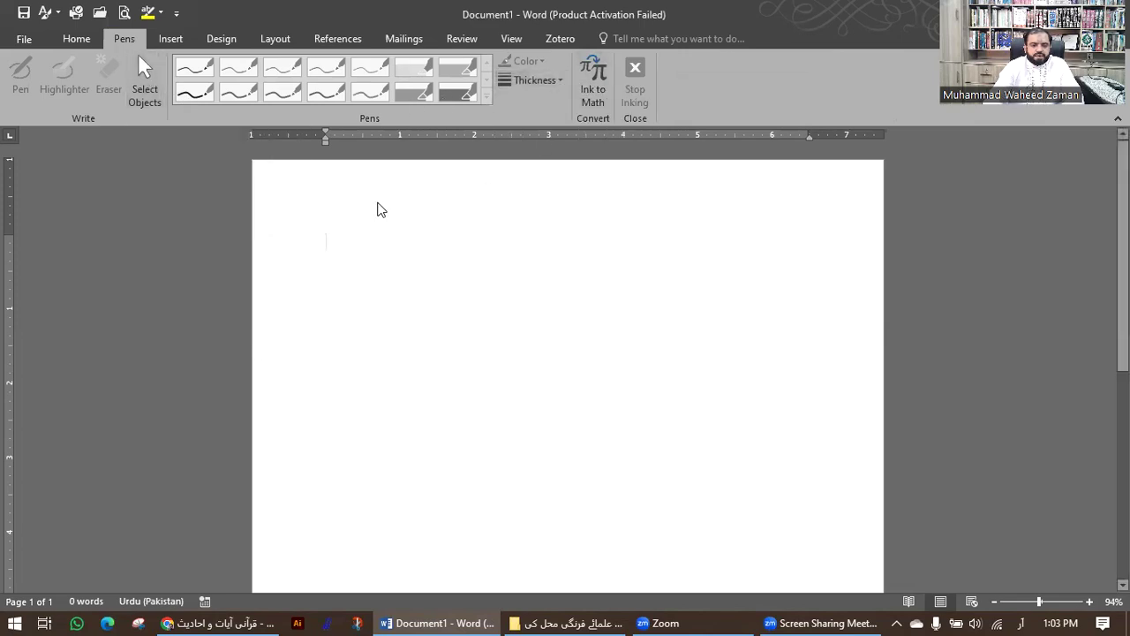
pyautogui.click(76, 39)
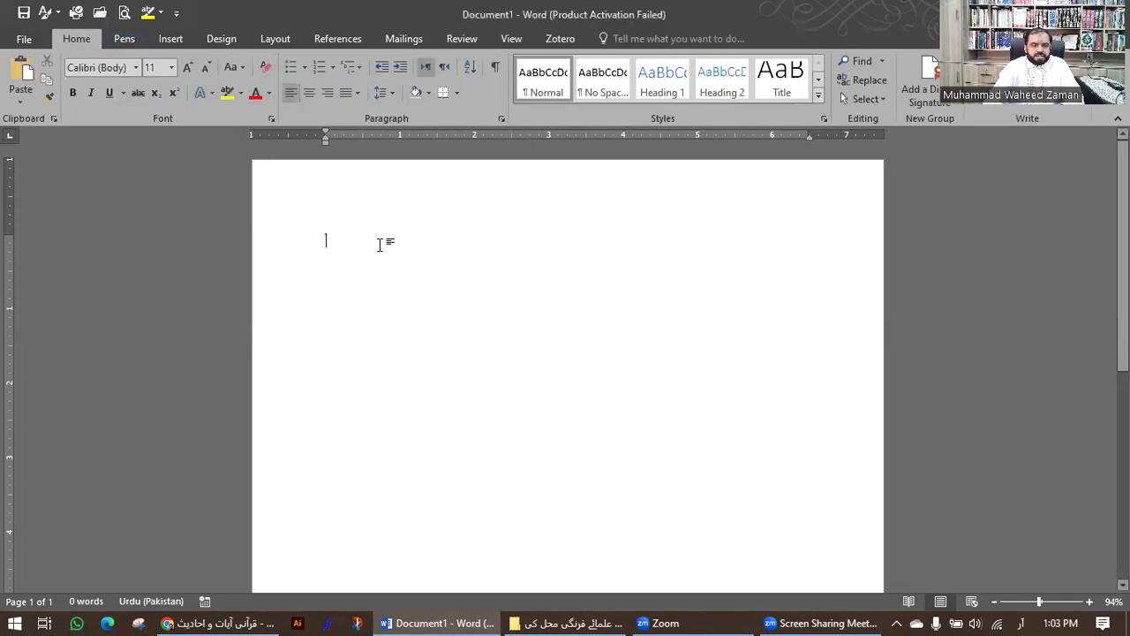
pyautogui.moveTo(325, 220); pyautogui.dragTo(323, 271)
pyautogui.click(319, 243)
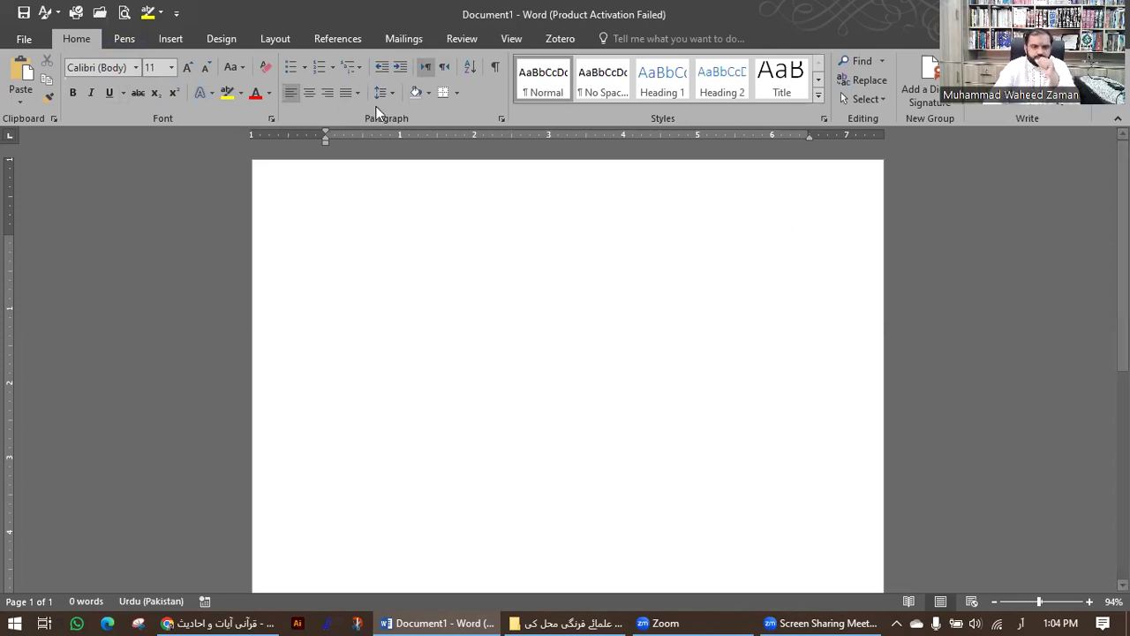
# Set the paragraph to right-to-left, then type and delete a test Heading 2 line
pyautogui.click(446, 69)
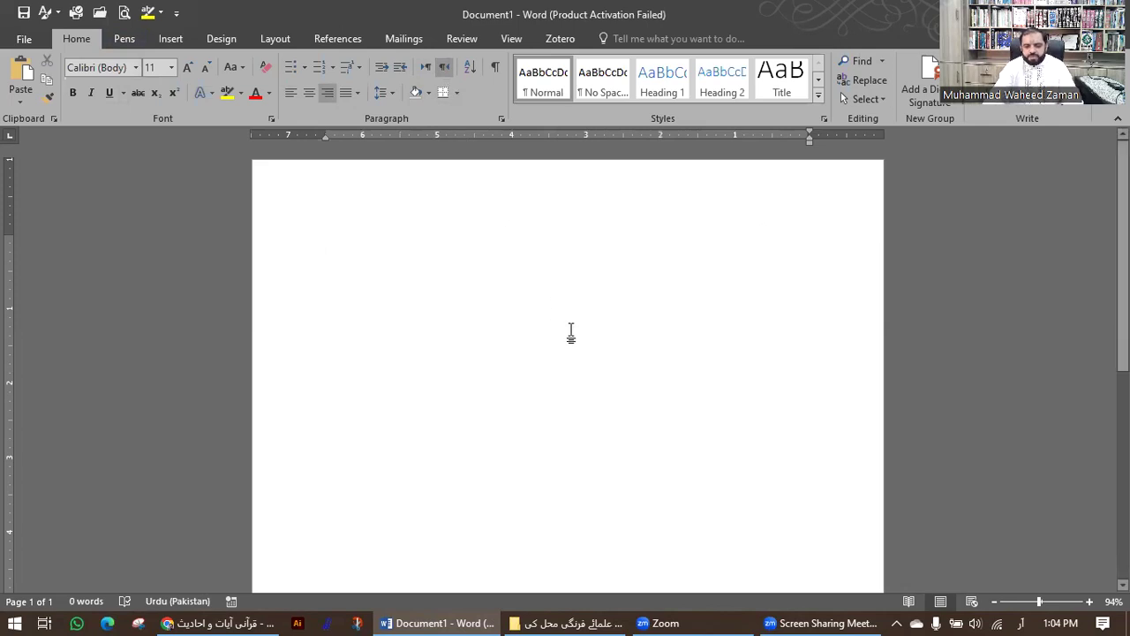
pyautogui.hotkey('alt', 'shift')
pyautogui.hotkey('alt', 'shift')
pyautogui.write('afdsdfasdfsdfasdfsadfsadfdsfasfd')
pyautogui.hotkey('ctrl', 'alt', '2')
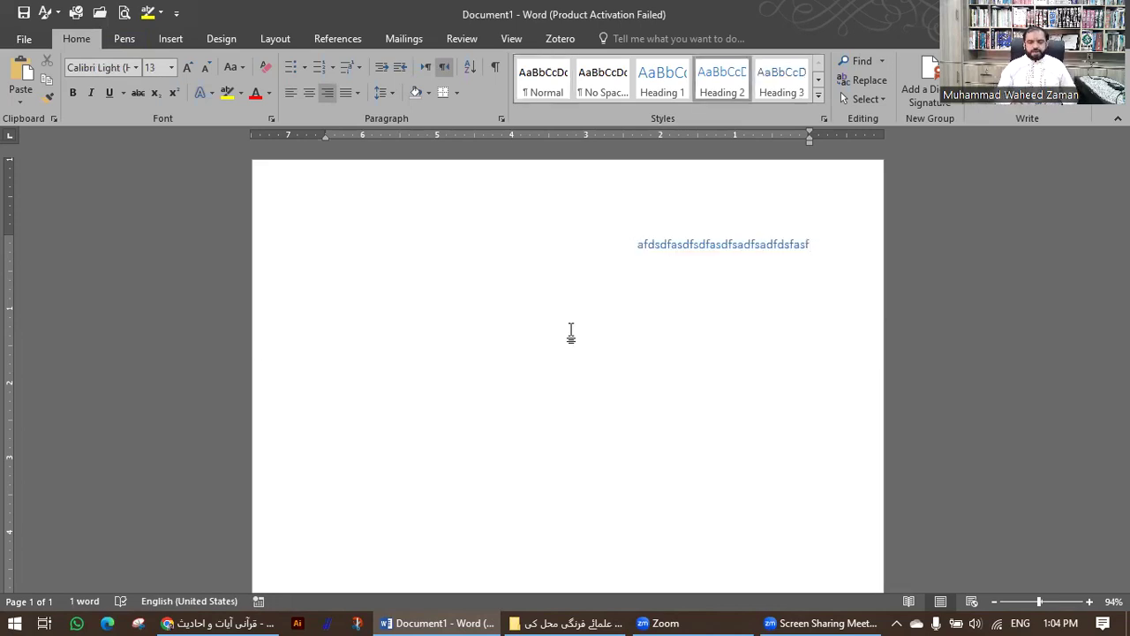
pyautogui.press('BackSpace')
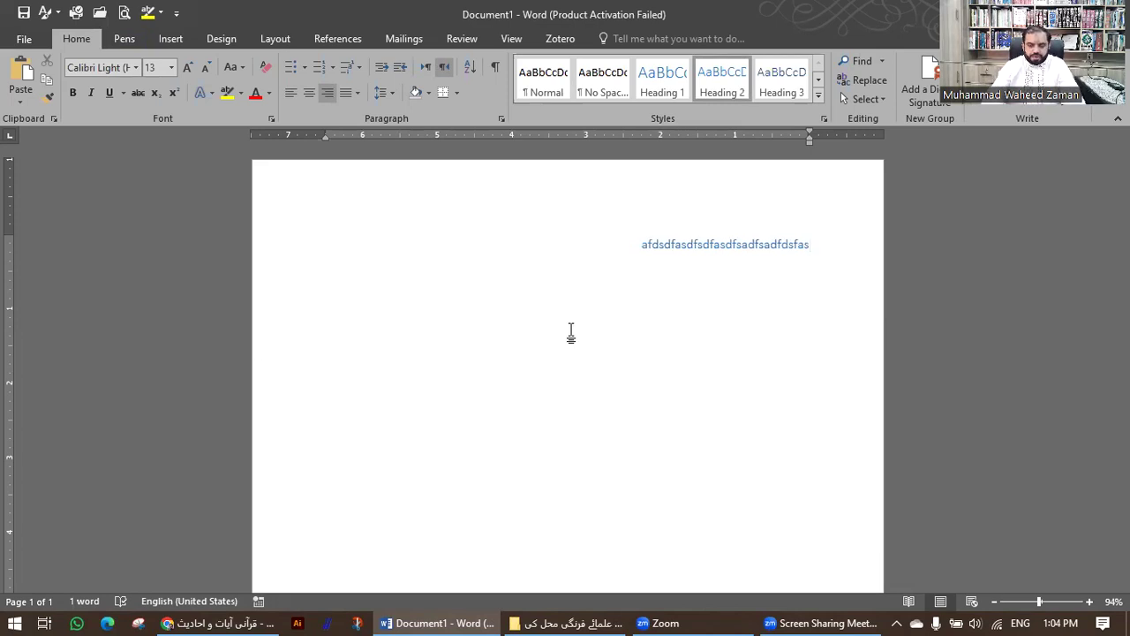
pyautogui.press('BackSpace')
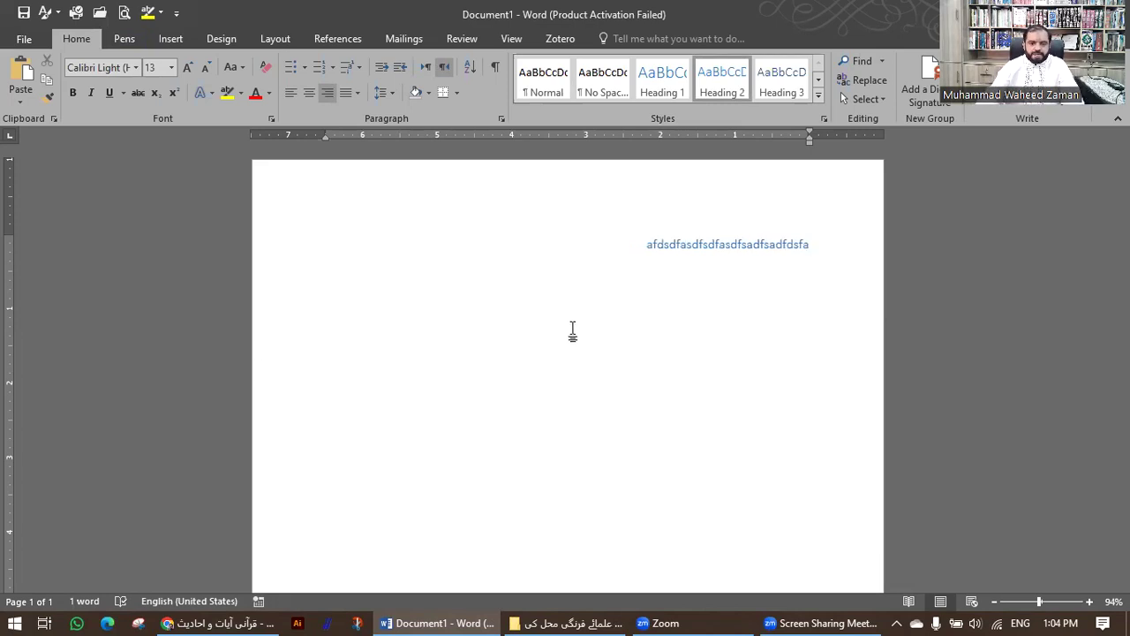
pyautogui.click(295, 249)
pyautogui.press('BackSpace')
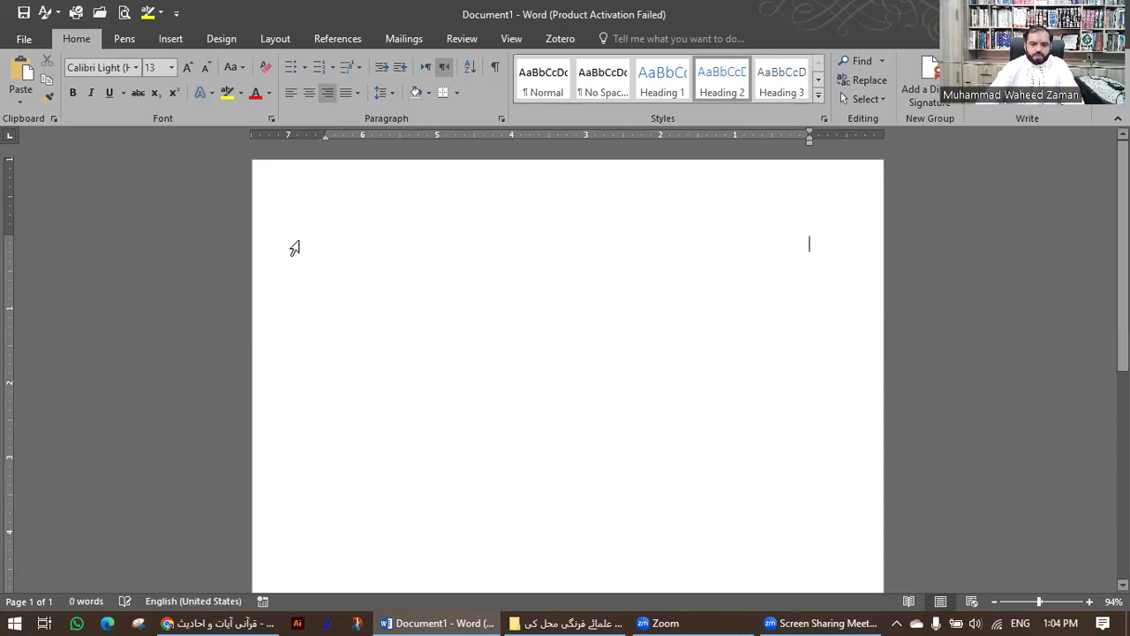
# Switch the keyboard input language to Urdu
pyautogui.click(1020, 622)
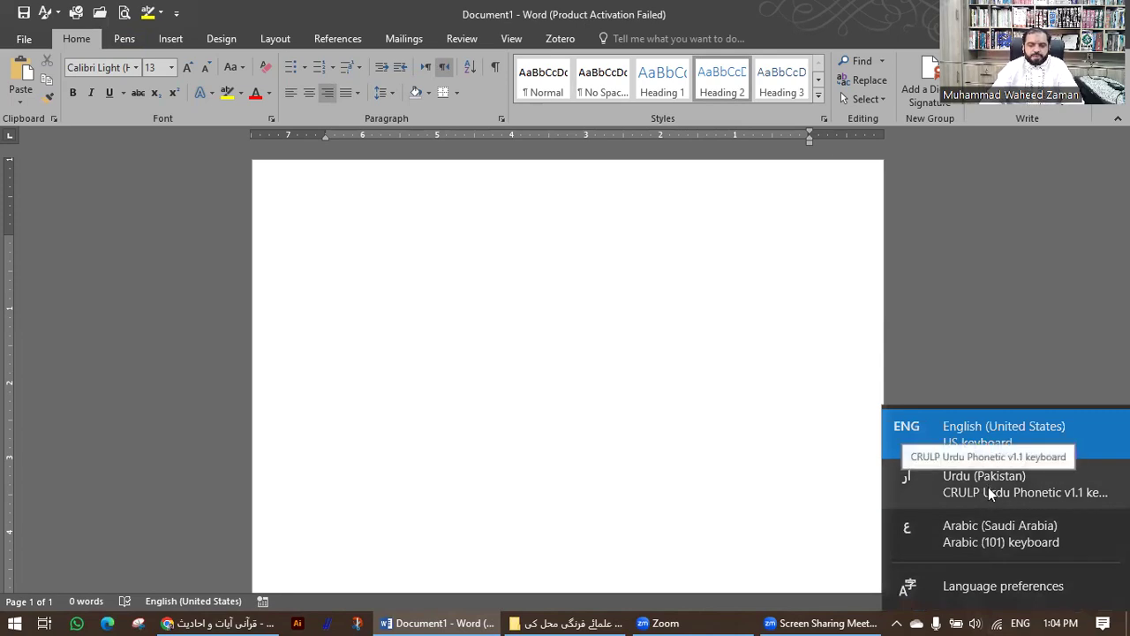
pyautogui.click(806, 253)
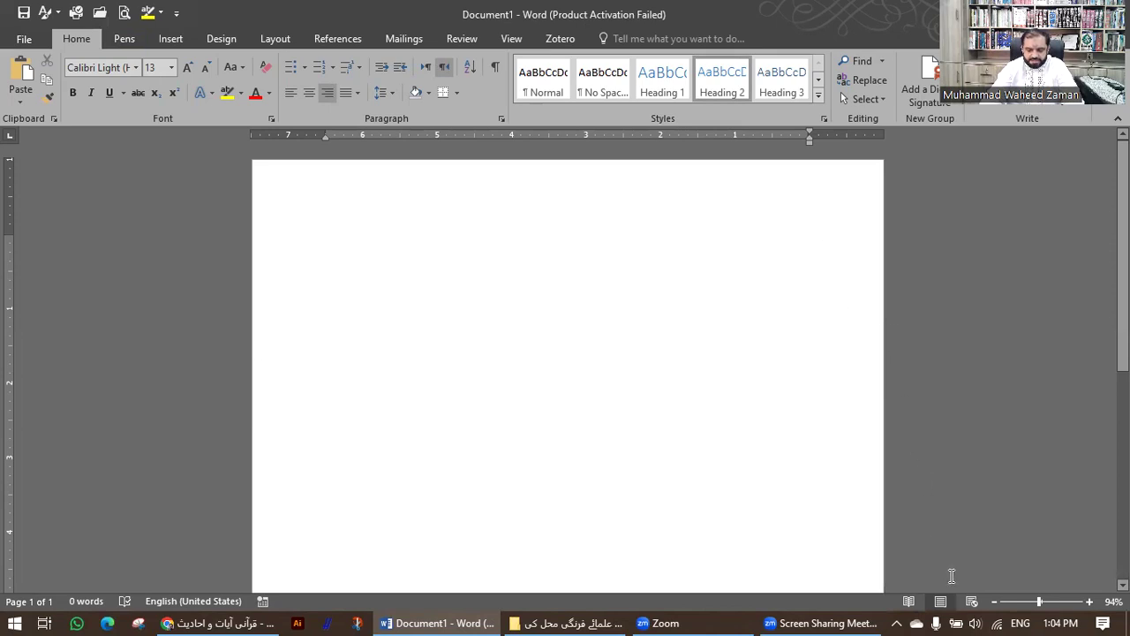
pyautogui.press('super+space')
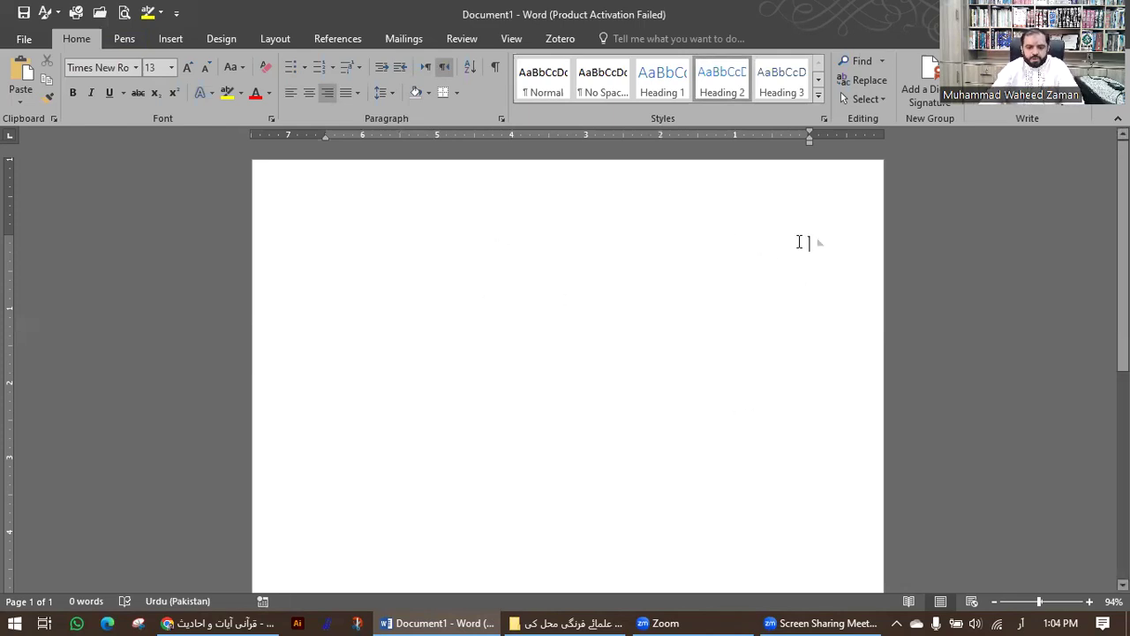
# Reset the paragraph to Normal right-to-left and set the paper size to A4
pyautogui.click(546, 71)
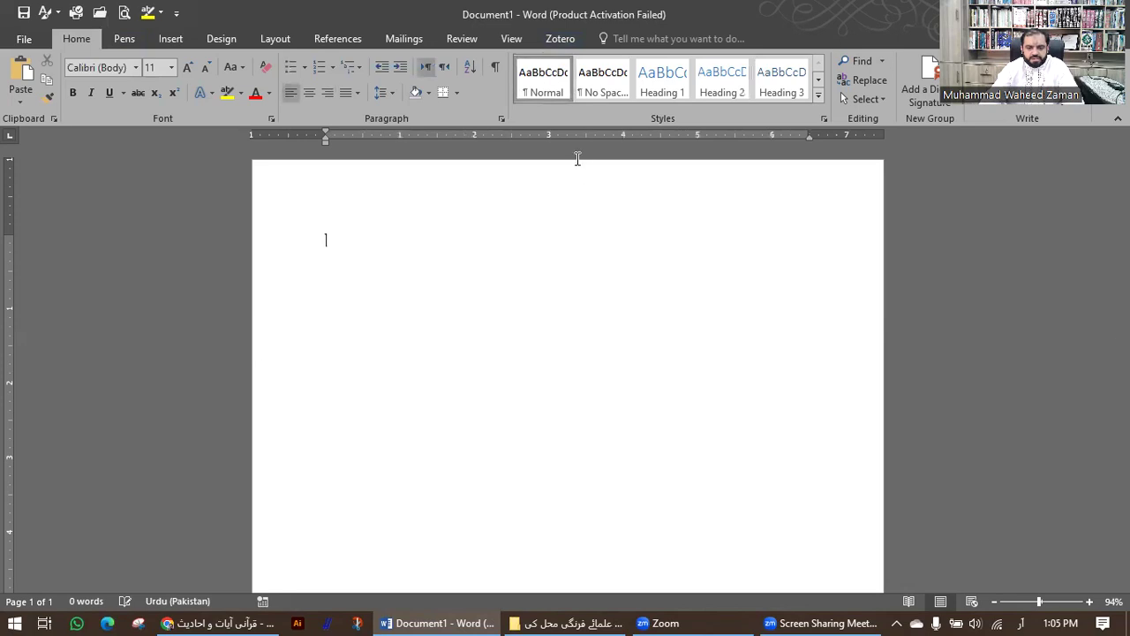
pyautogui.press('ctrl+Shift_R')
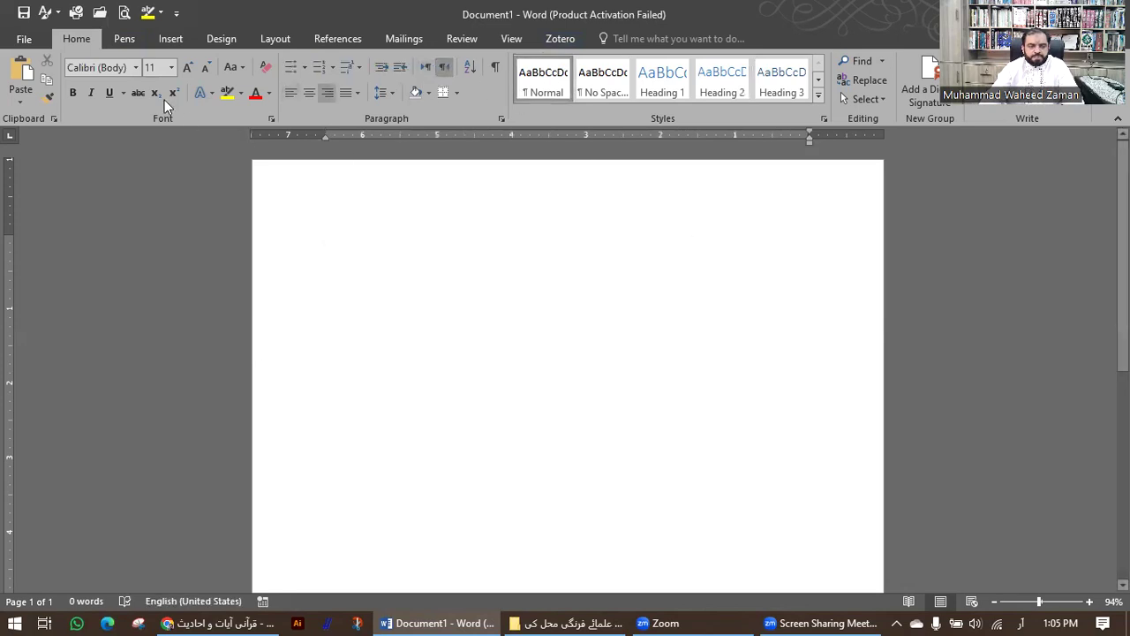
pyautogui.click(272, 42)
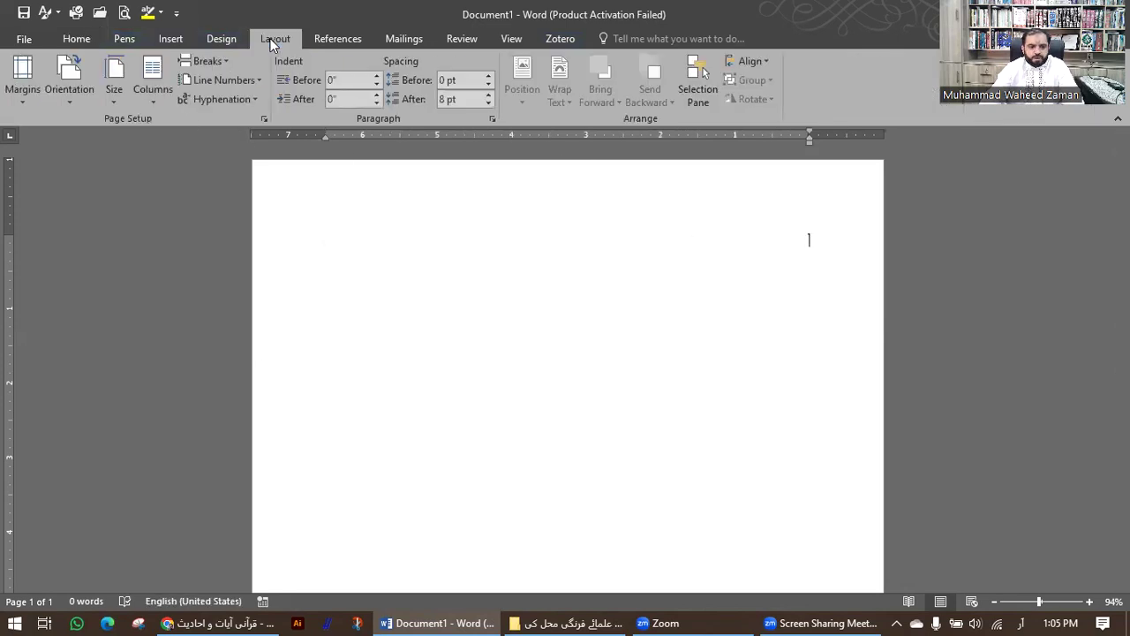
pyautogui.click(107, 97)
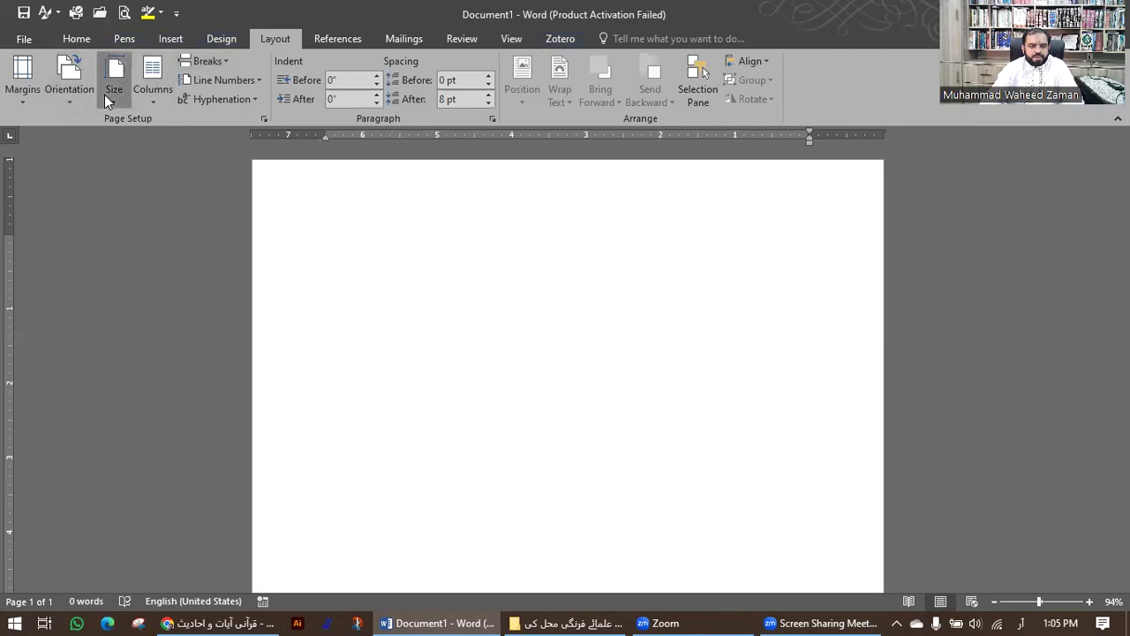
pyautogui.click(152, 125)
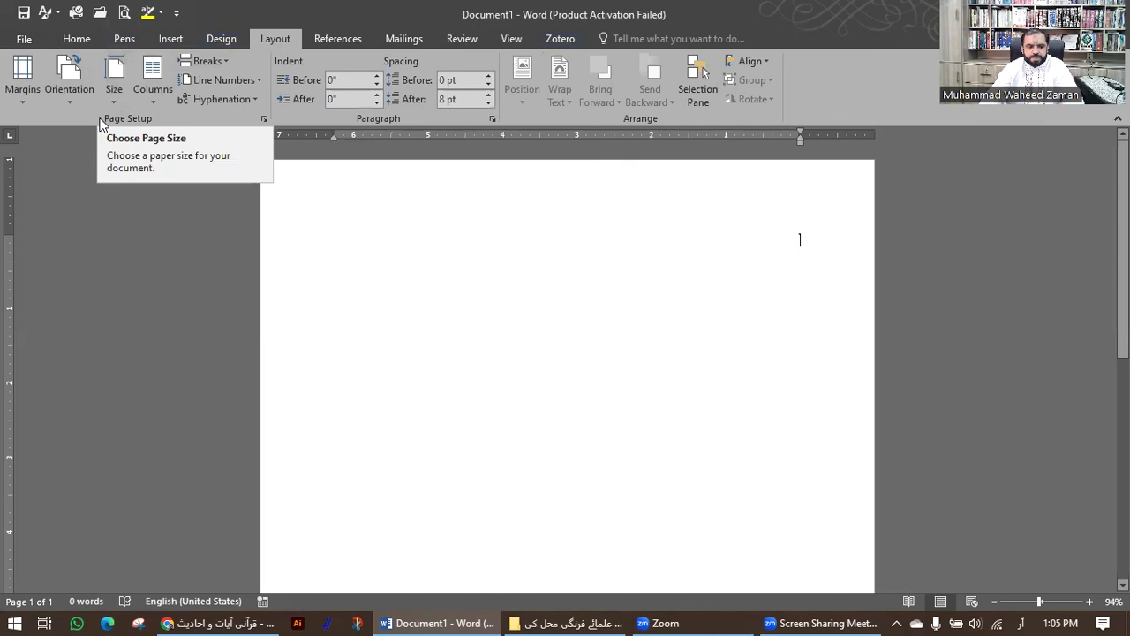
pyautogui.click(68, 106)
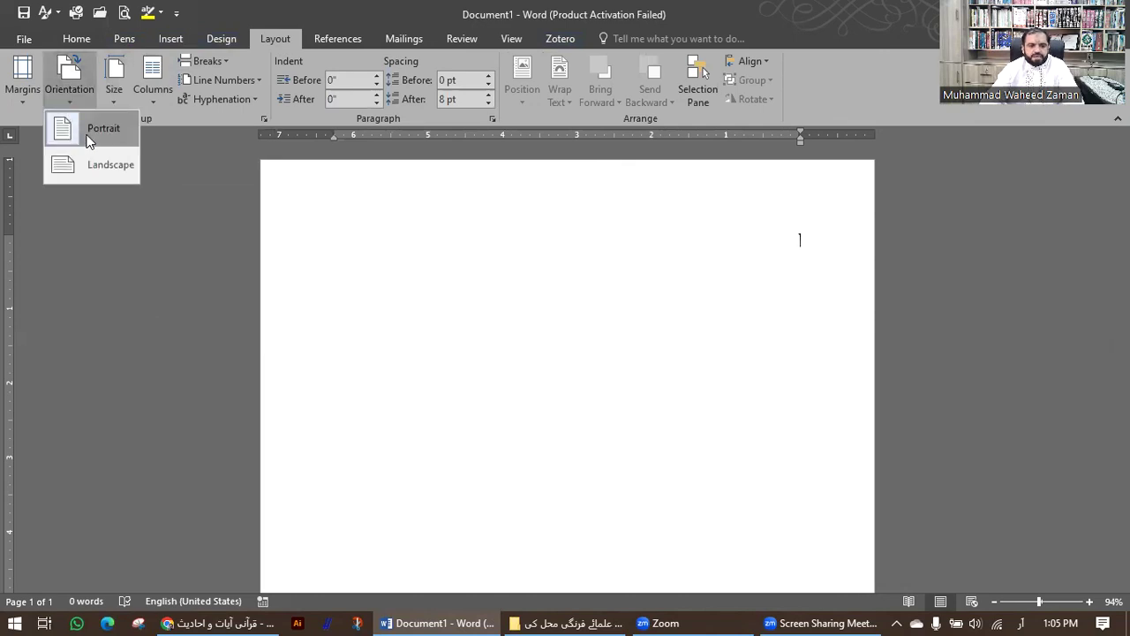
# Set custom margins: right margin 1.5", with 1" top, bottom and left
pyautogui.click(25, 103)
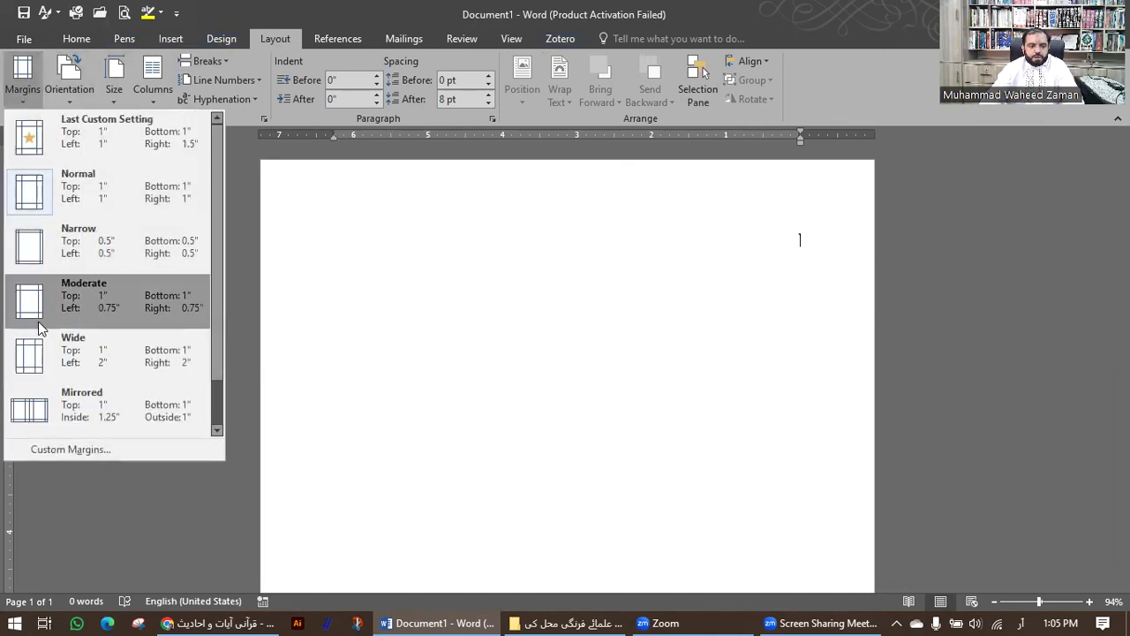
pyautogui.click(76, 452)
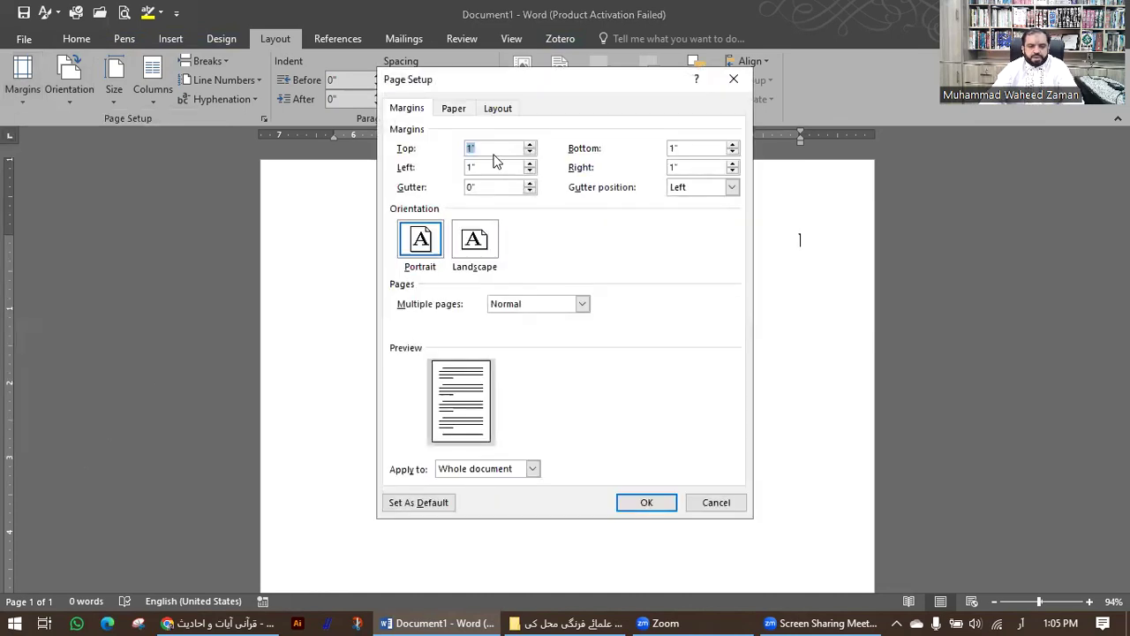
pyautogui.click(495, 149)
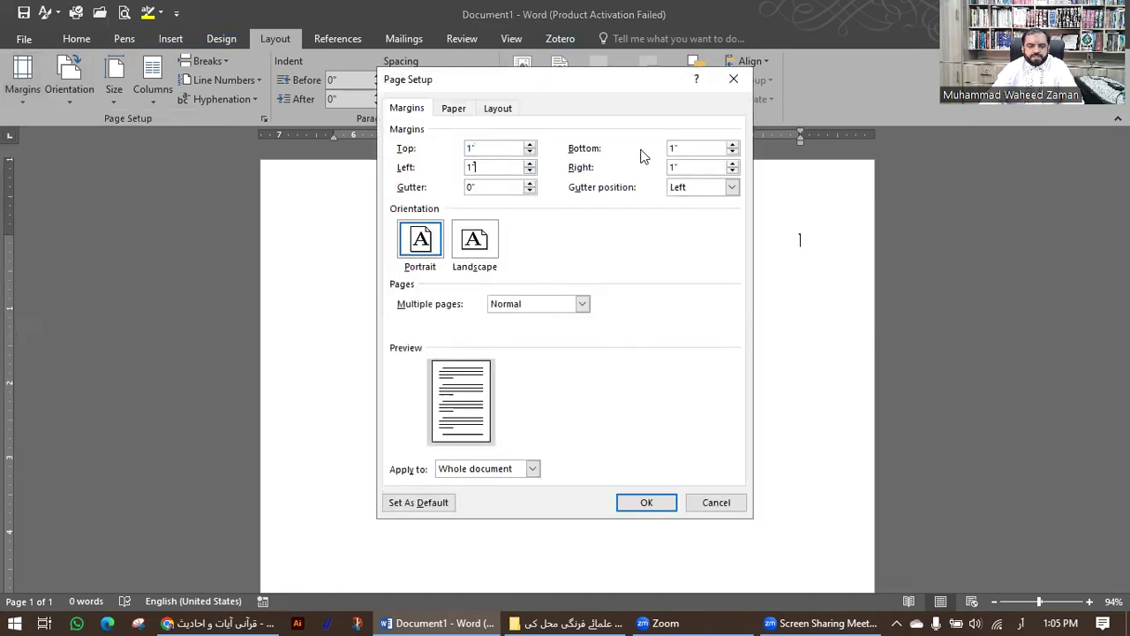
pyautogui.click(698, 148)
pyautogui.click(697, 168)
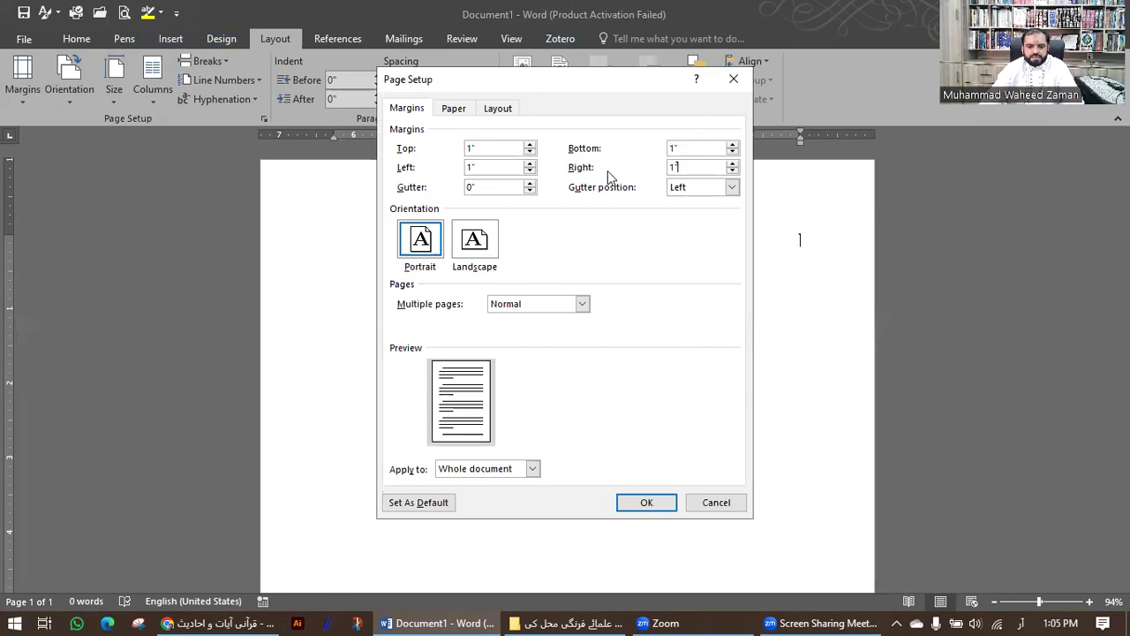
pyautogui.click(732, 165)
pyautogui.click(732, 164)
pyautogui.click(733, 164)
pyautogui.click(646, 502)
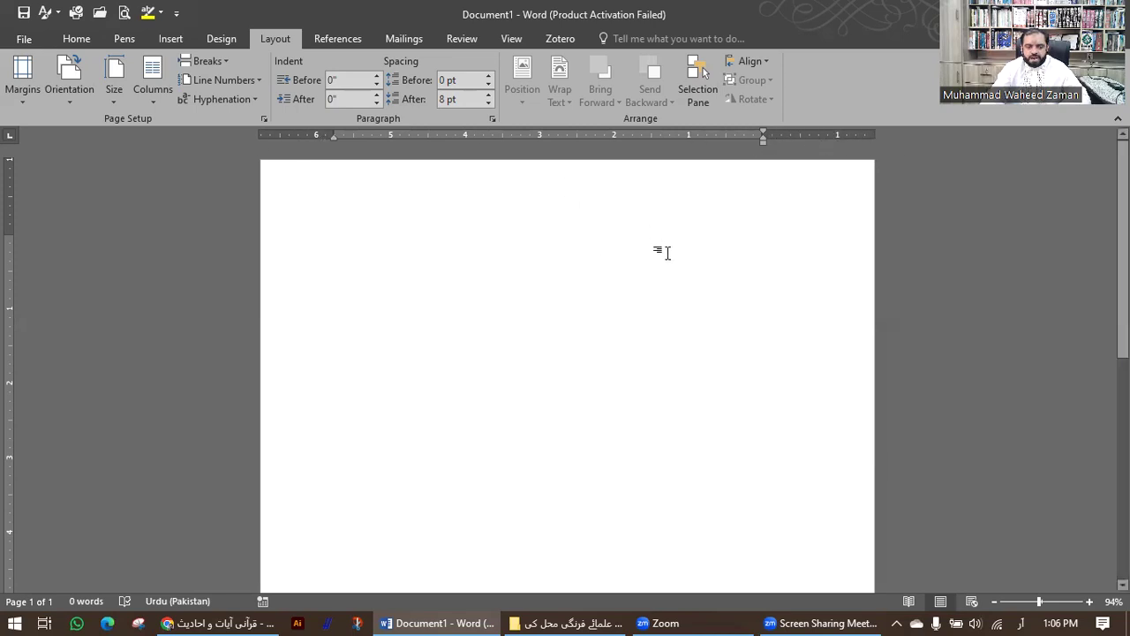
pyautogui.scroll(-8, 539, 304)
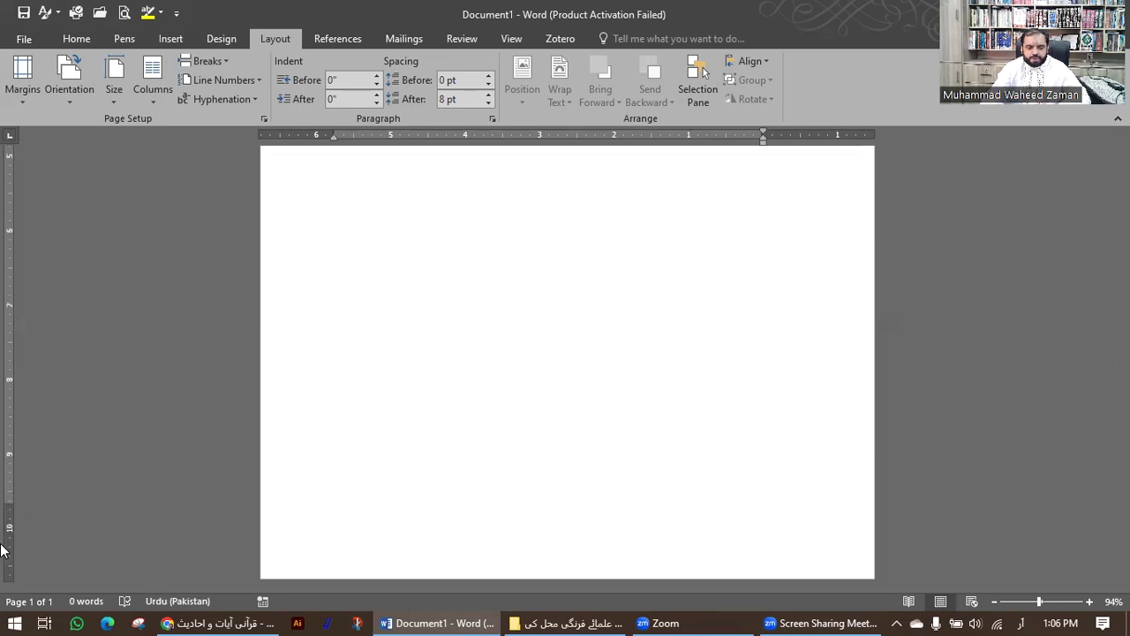
pyautogui.scroll(1, 423, 437)
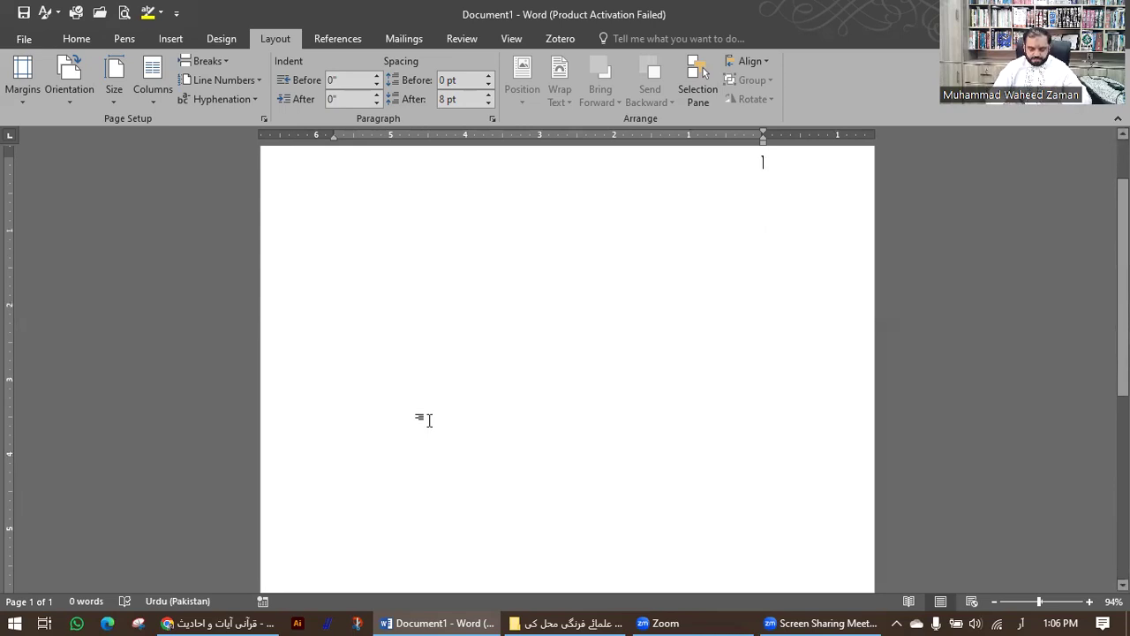
pyautogui.scroll(1, 485, 477)
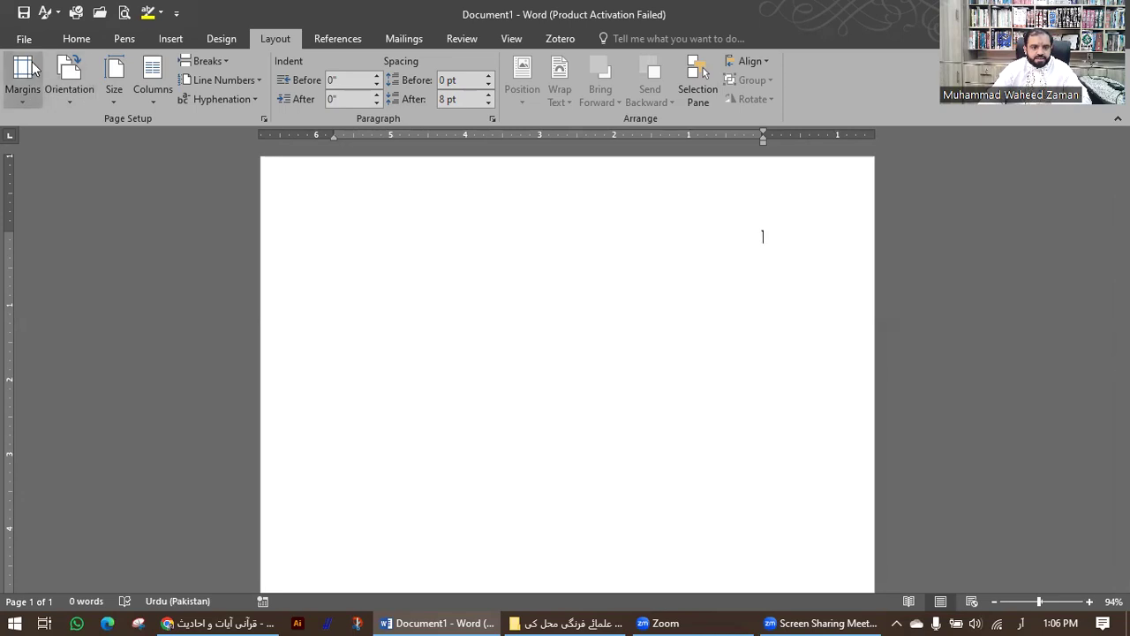
# Look through the Home tab font list, then close it without changing the font
pyautogui.click(77, 38)
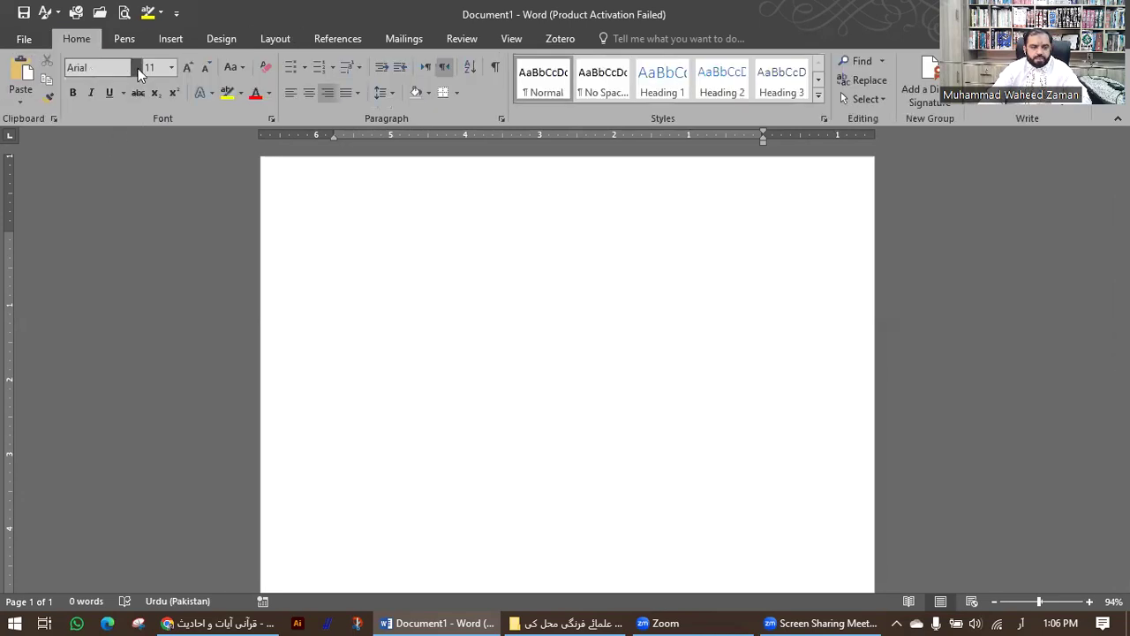
pyautogui.click(137, 68)
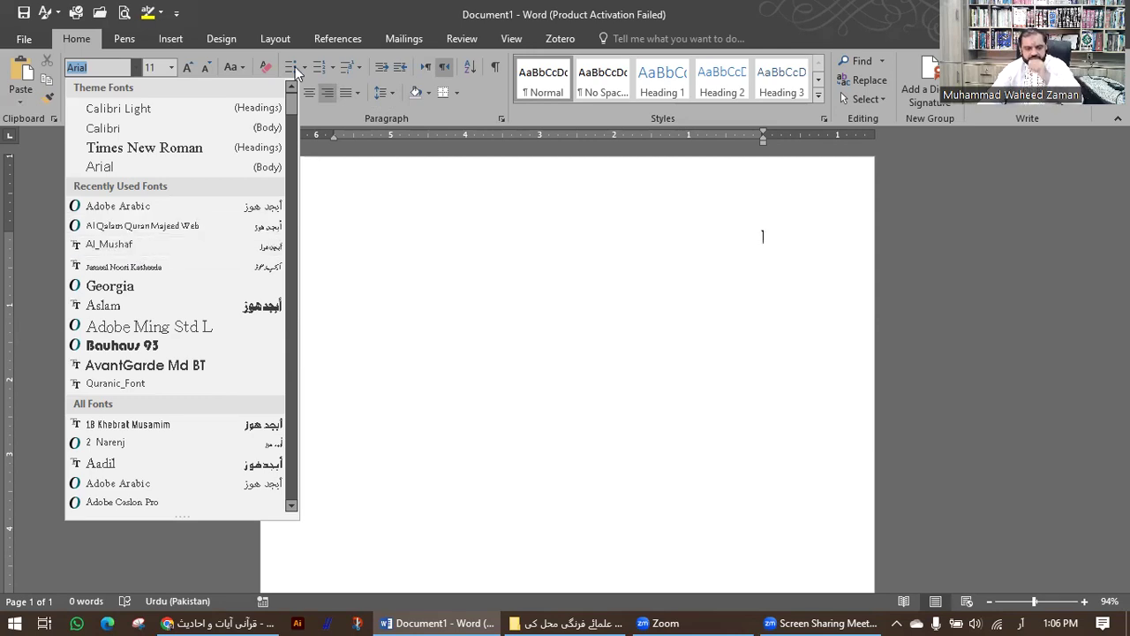
pyautogui.click(616, 218)
pyautogui.write('میاں ال')
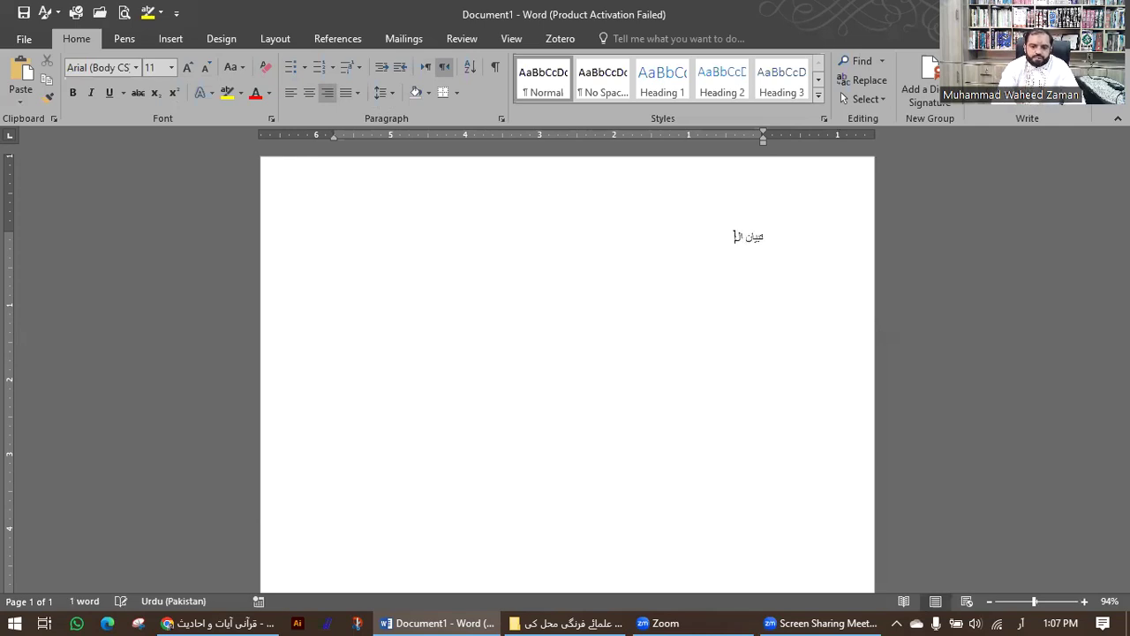
# Type the Urdu main title beginning 'قرآن اور تفسیر', correcting the last word
pyautogui.write('قرآن اور تفسیر قمی کا ت')
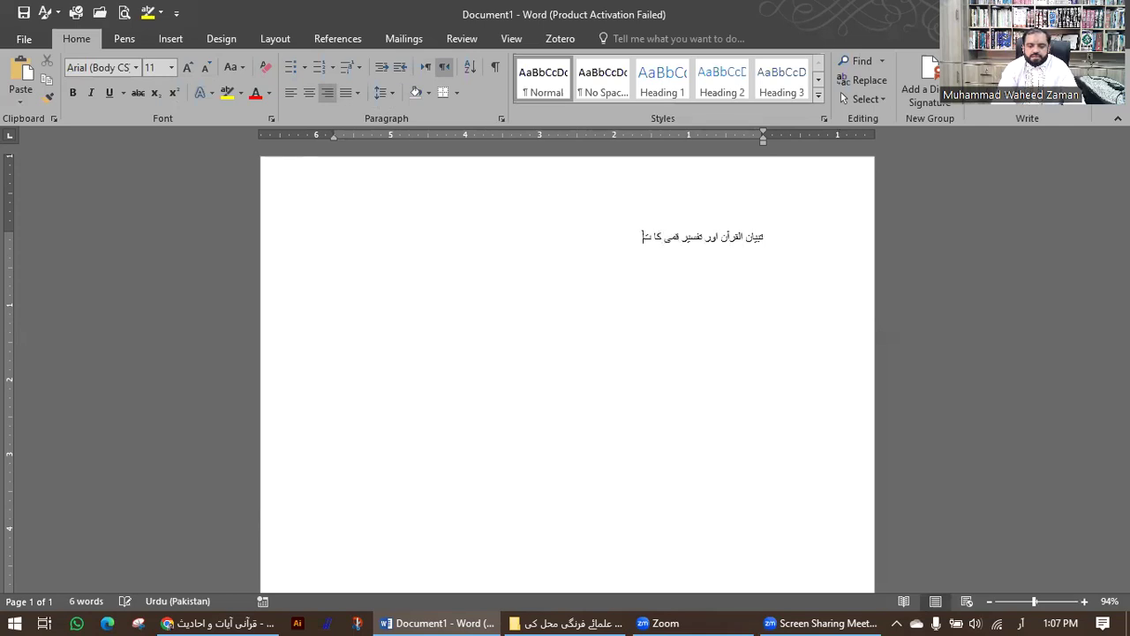
pyautogui.press('BackSpace')
pyautogui.press('BackSpace')
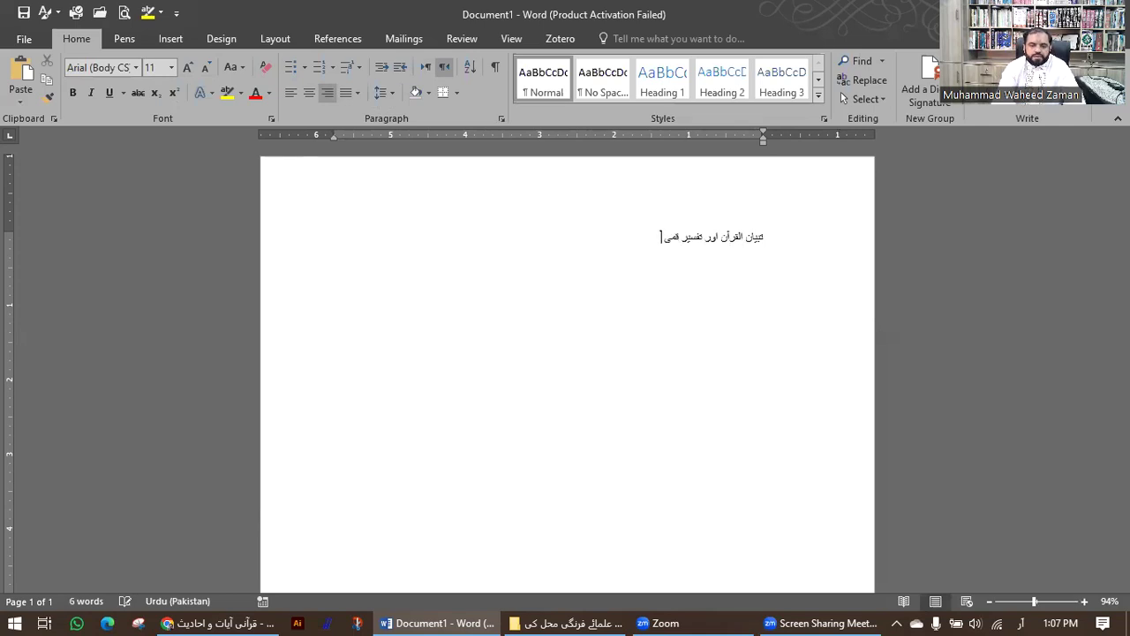
pyautogui.write('ہیں بیان کردہ سیرت')
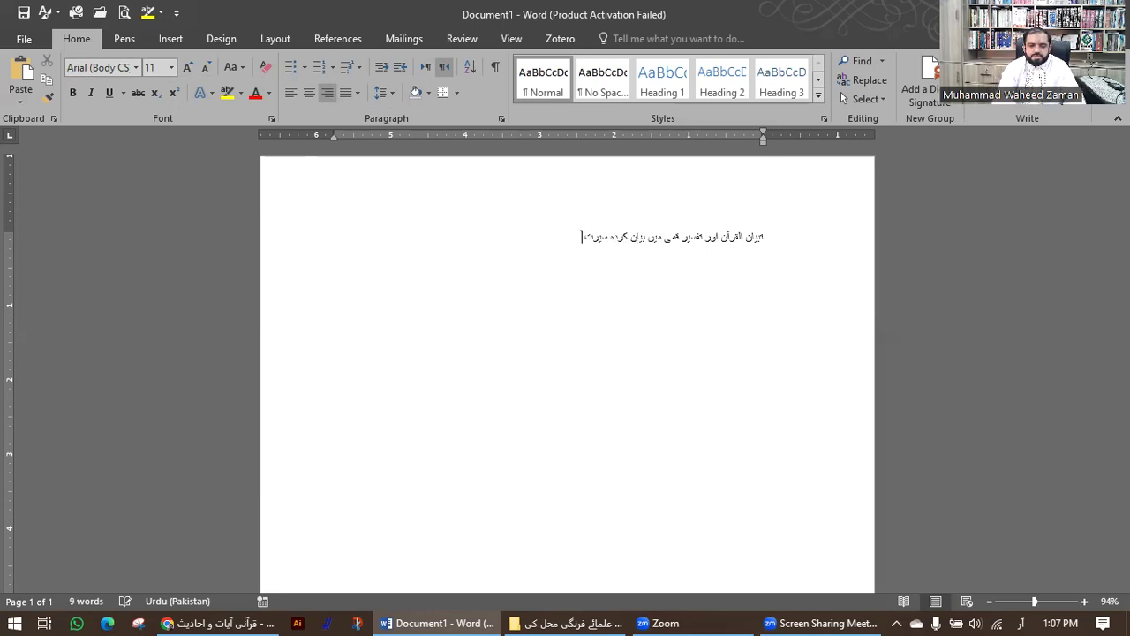
pyautogui.write('اقعات')
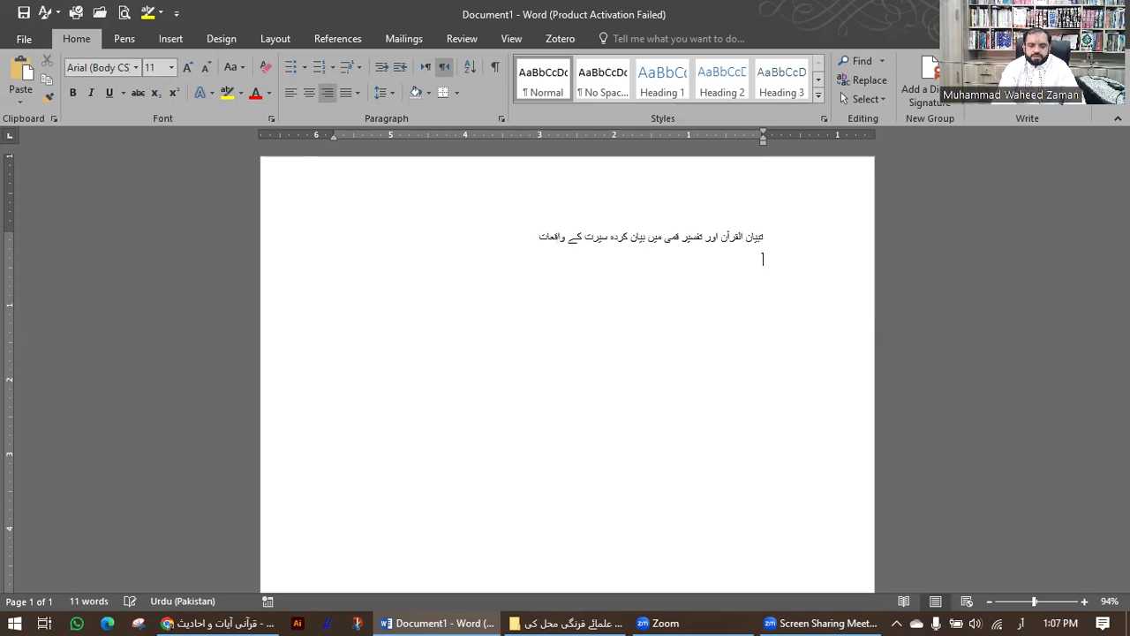
# Add the parenthesised subtitle 'کا تحقیقی و تنزیاتی مطالعہ', an empty line, and open Insert Picture
pyautogui.hotkey('alt', 'shift')
pyautogui.write('(')
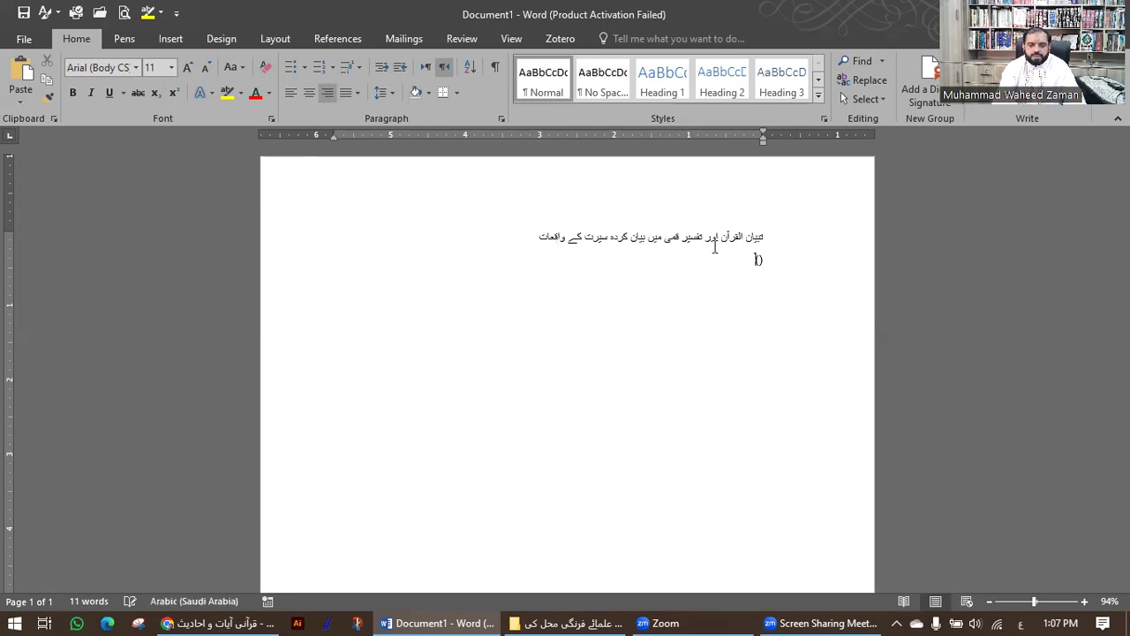
pyautogui.hotkey('alt', 'shift')
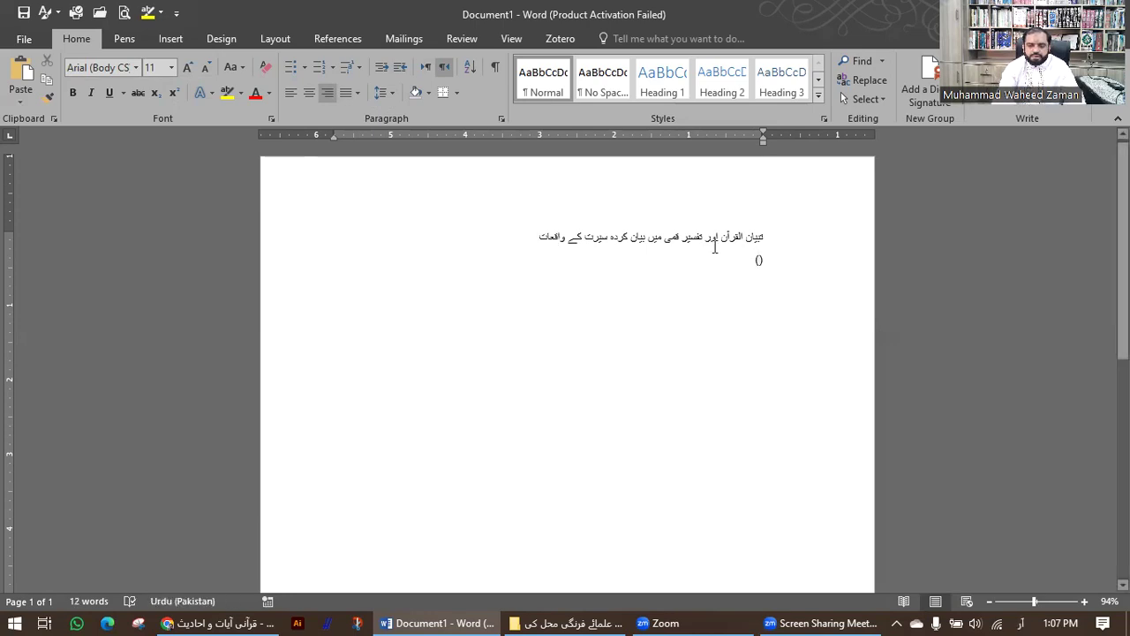
pyautogui.write('کا تحقیقی و تن')
pyautogui.write('زیاتی مطالعہ')
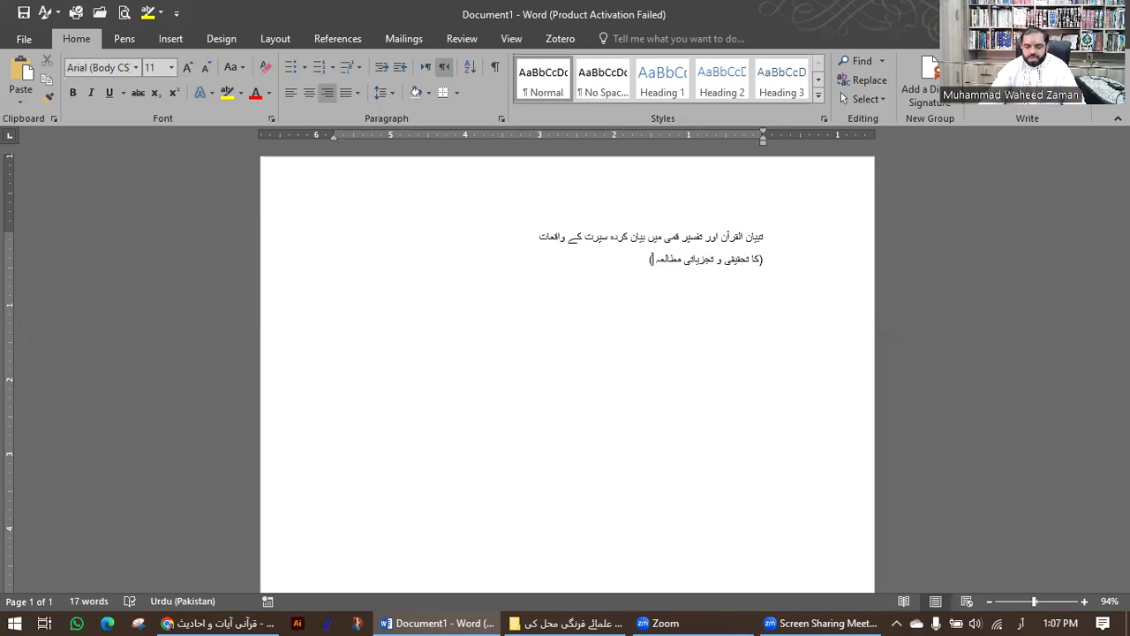
pyautogui.press('Return')
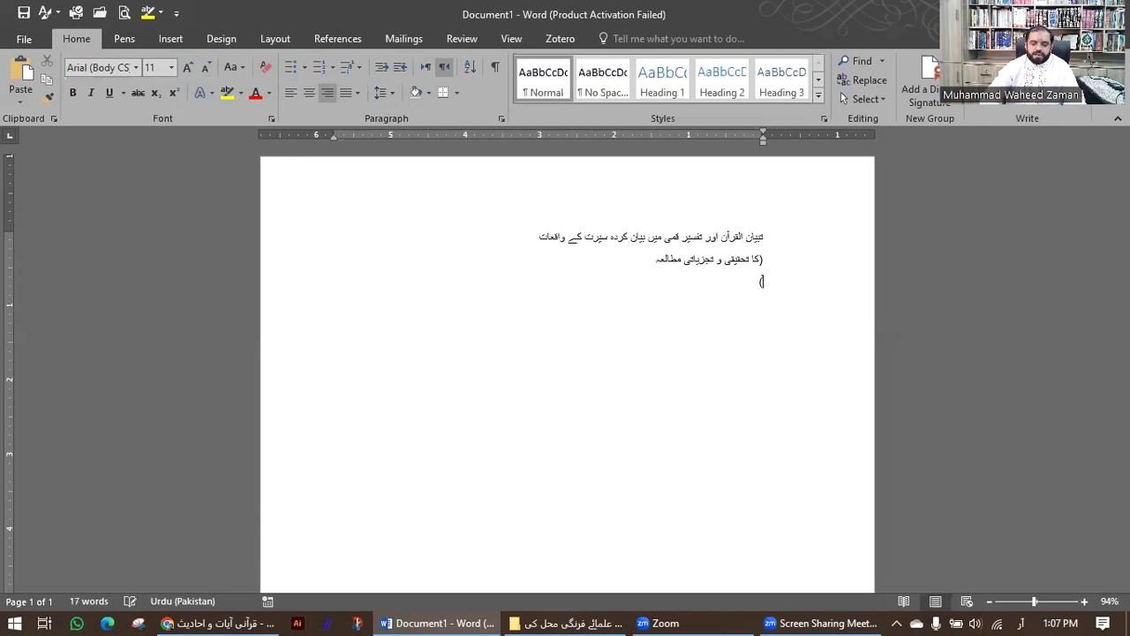
pyautogui.press('Return')
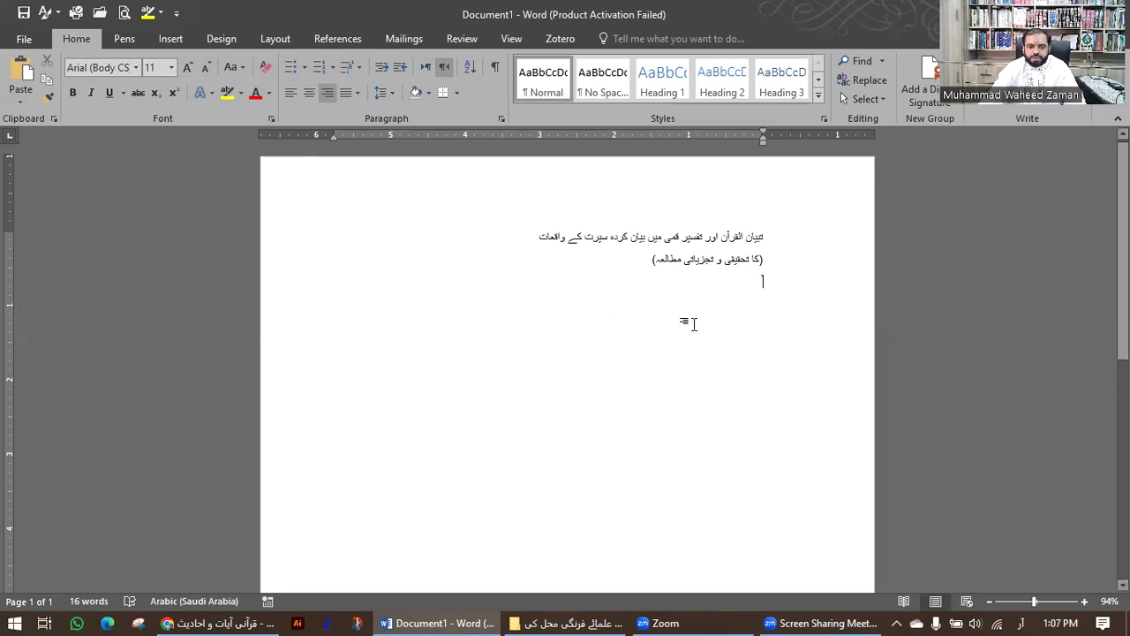
pyautogui.click(168, 40)
pyautogui.click(160, 71)
# Insert the purple circular logo from the Desktop and shrink it by a corner handle
pyautogui.scroll(-3, 390, 243)
pyautogui.click(66, 144)
pyautogui.scroll(-3, 350, 244)
pyautogui.scroll(-2, 351, 245)
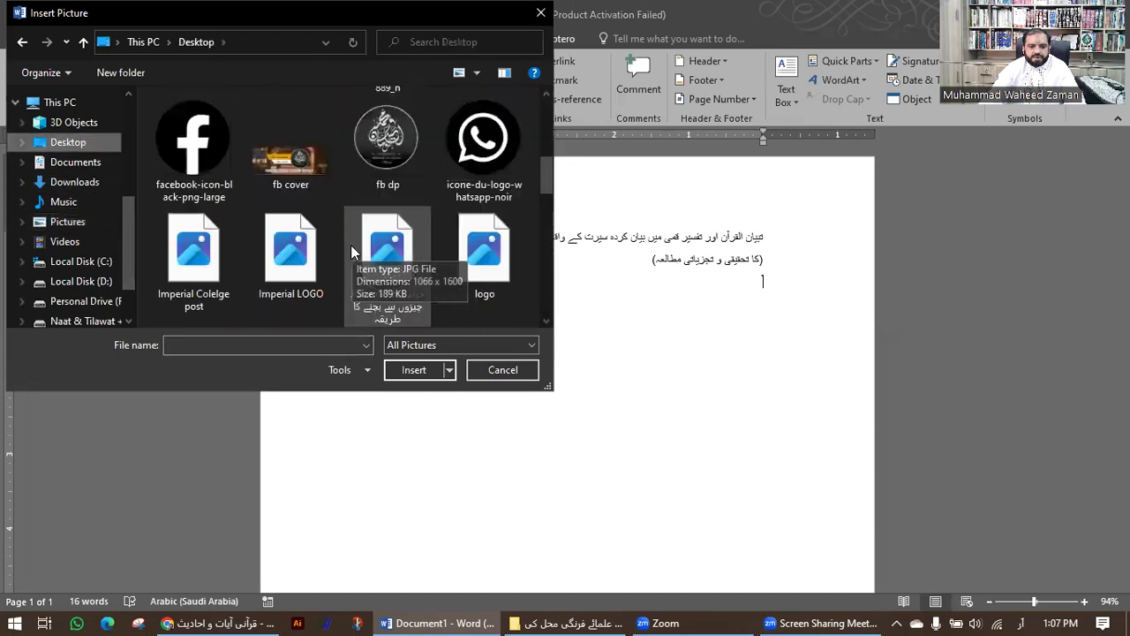
pyautogui.scroll(-3, 350, 244)
pyautogui.scroll(3, 468, 207)
pyautogui.doubleClick(479, 231)
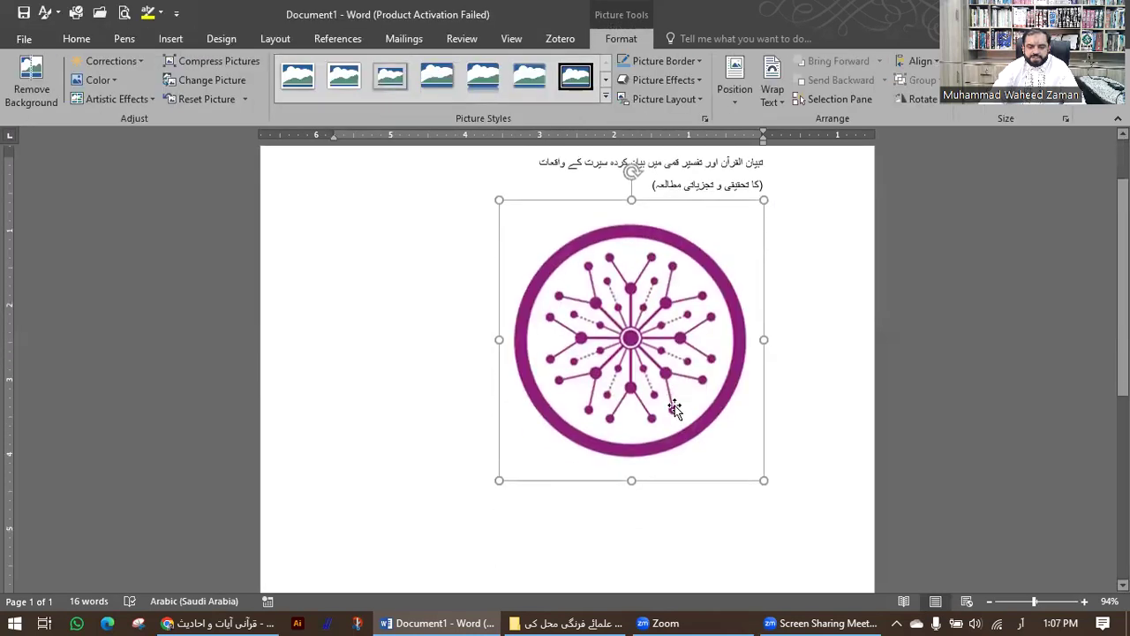
pyautogui.moveTo(764, 480); pyautogui.dragTo(671, 378)
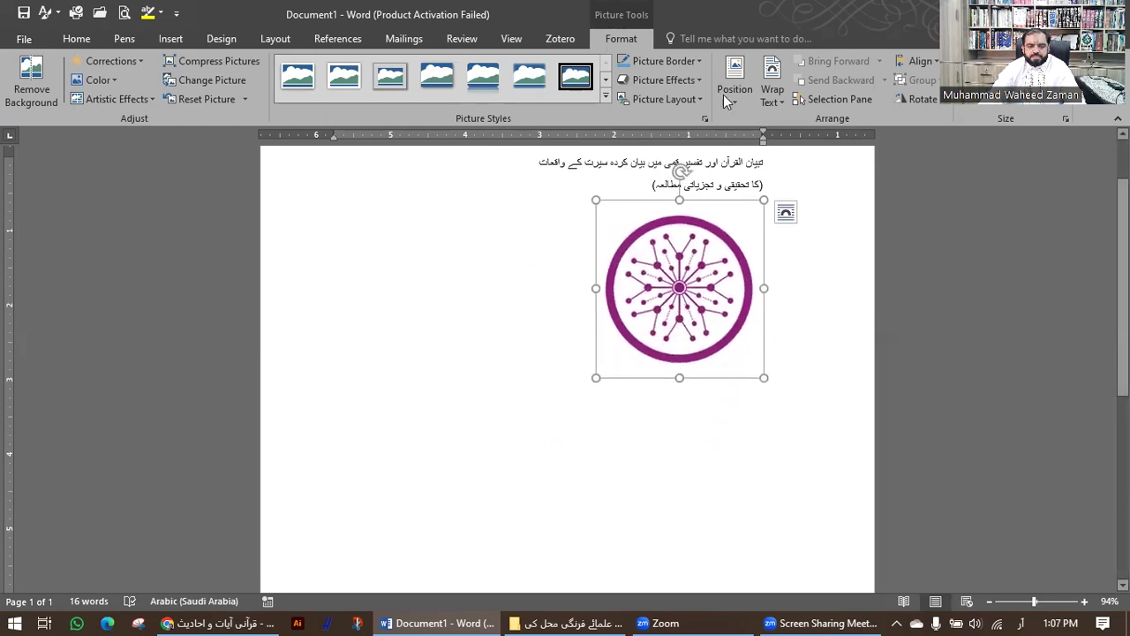
pyautogui.moveTo(636, 304)
pyautogui.mouseDown()
pyautogui.moveTo(741, 411)
pyautogui.moveTo(707, 429)
pyautogui.mouseUp()
pyautogui.click(635, 292)
pyautogui.moveTo(671, 247); pyautogui.dragTo(684, 325)
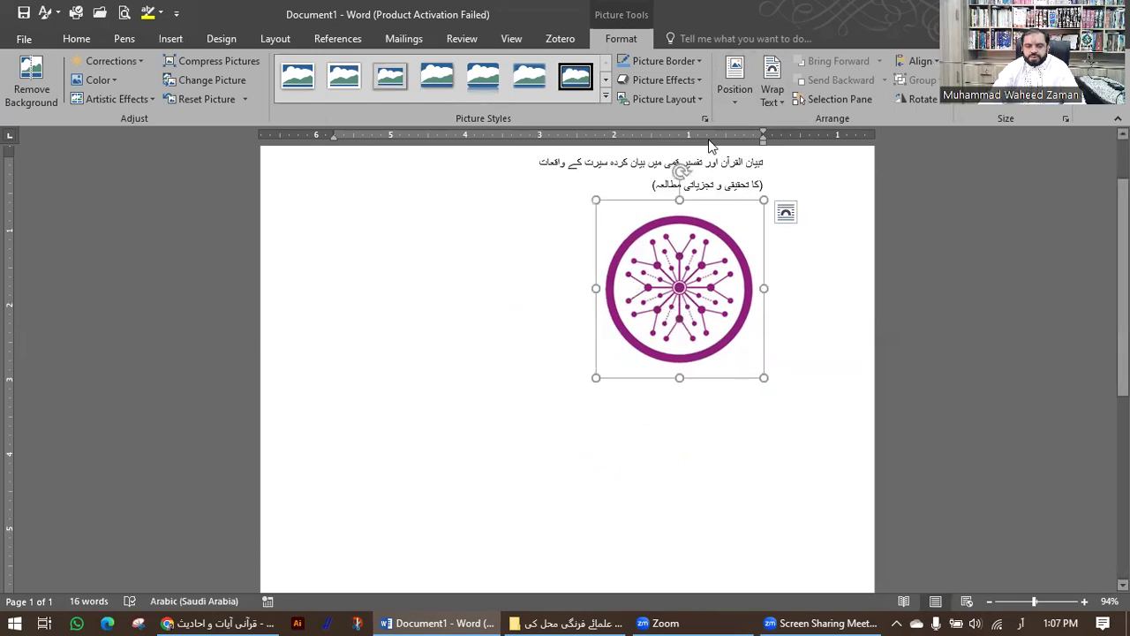
# Position the logo at Middle Center, then drag it up beneath the title
pyautogui.click(737, 99)
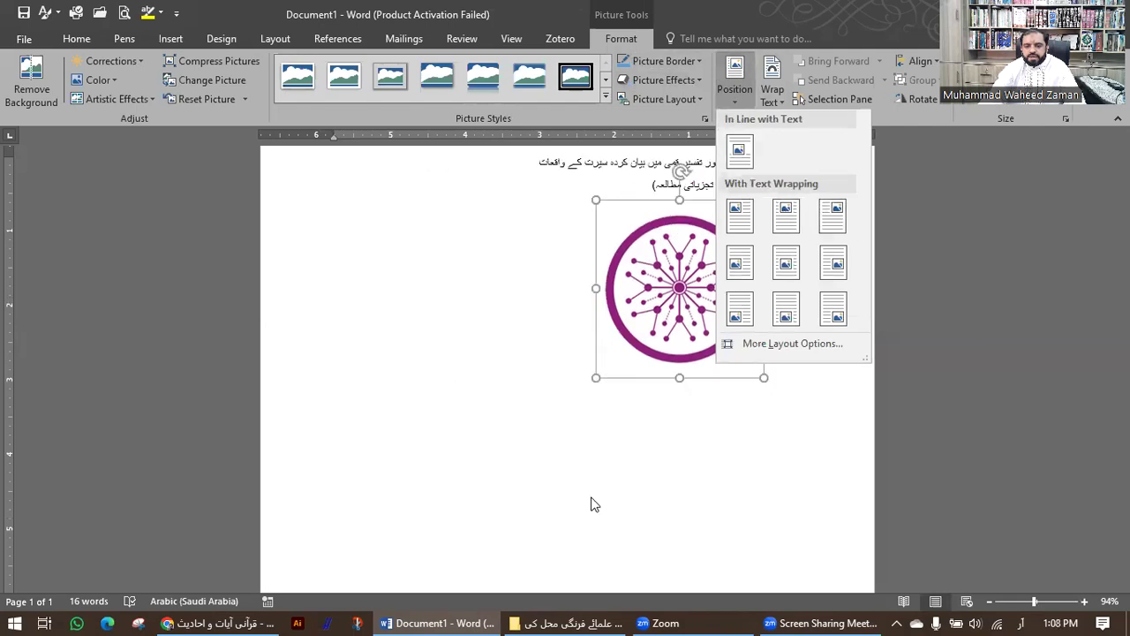
pyautogui.click(593, 499)
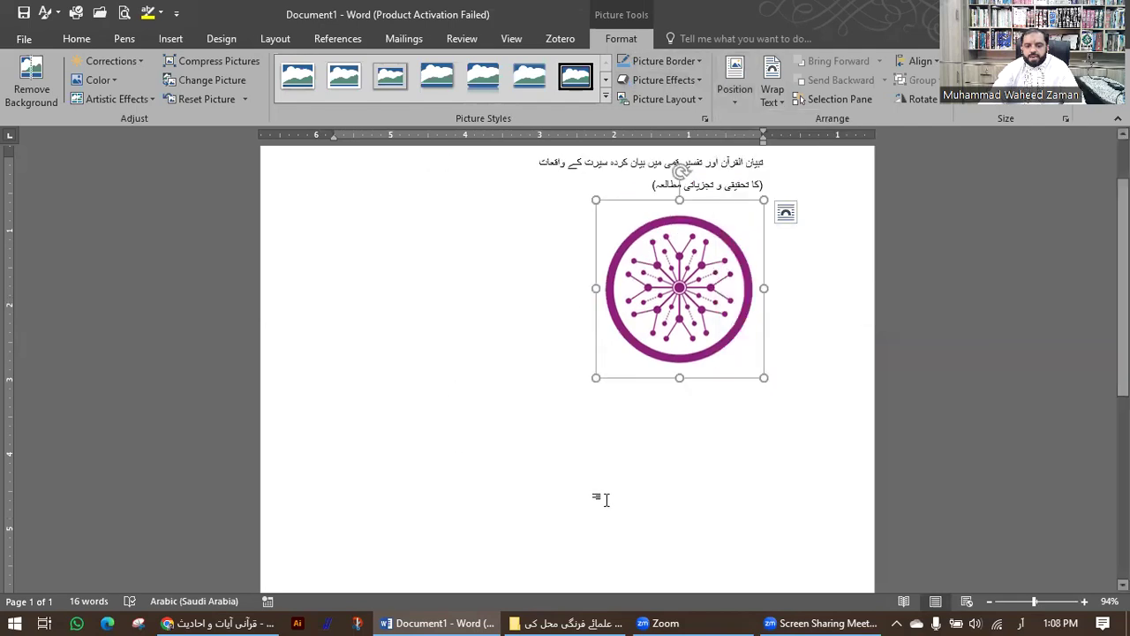
pyautogui.click(614, 166)
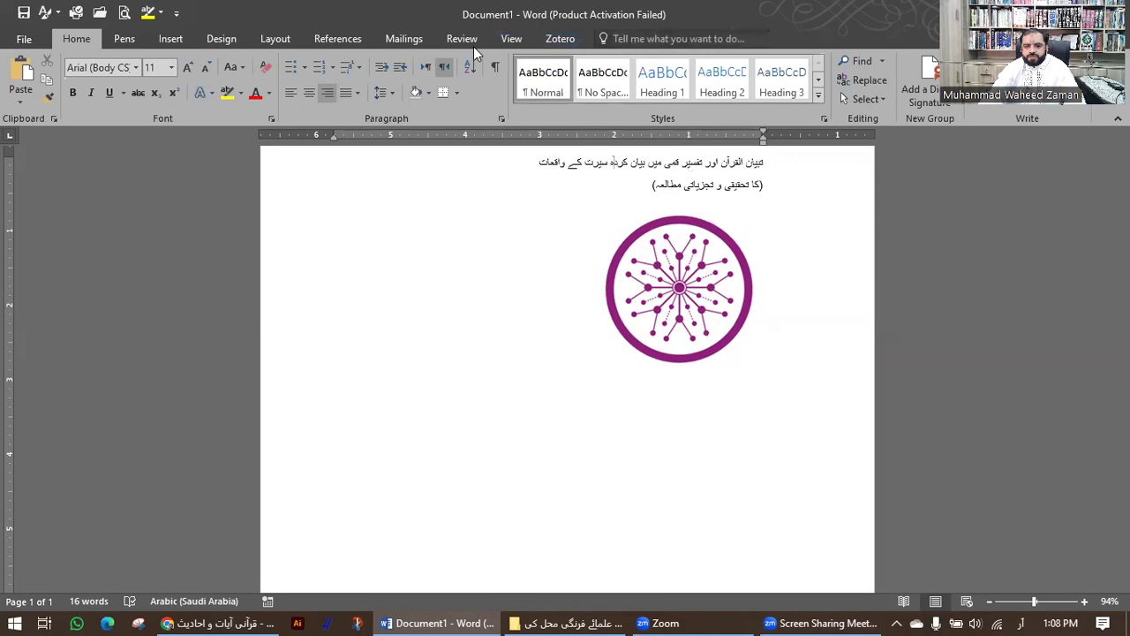
pyautogui.click(678, 282)
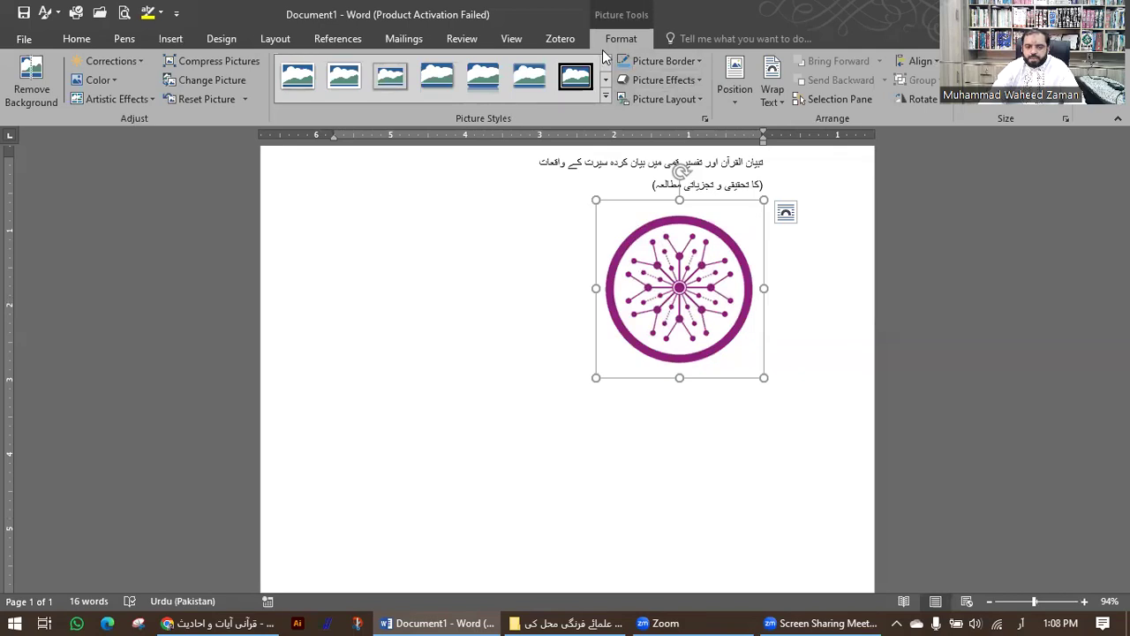
pyautogui.click(736, 105)
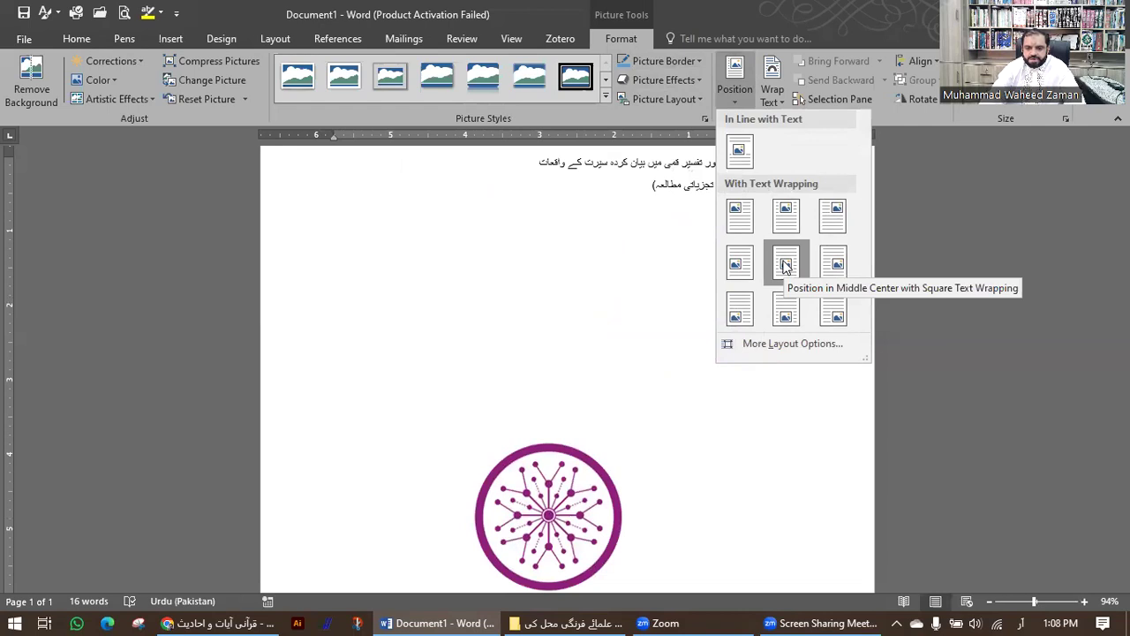
pyautogui.click(791, 265)
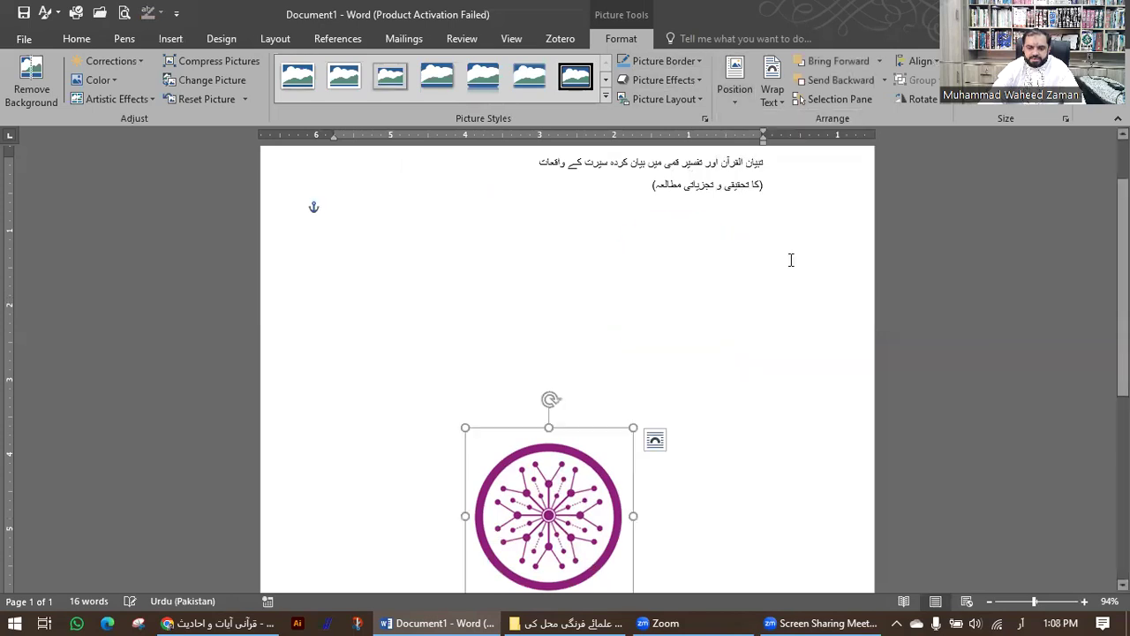
pyautogui.moveTo(569, 524); pyautogui.dragTo(618, 346)
pyautogui.moveTo(520, 355); pyautogui.dragTo(583, 349)
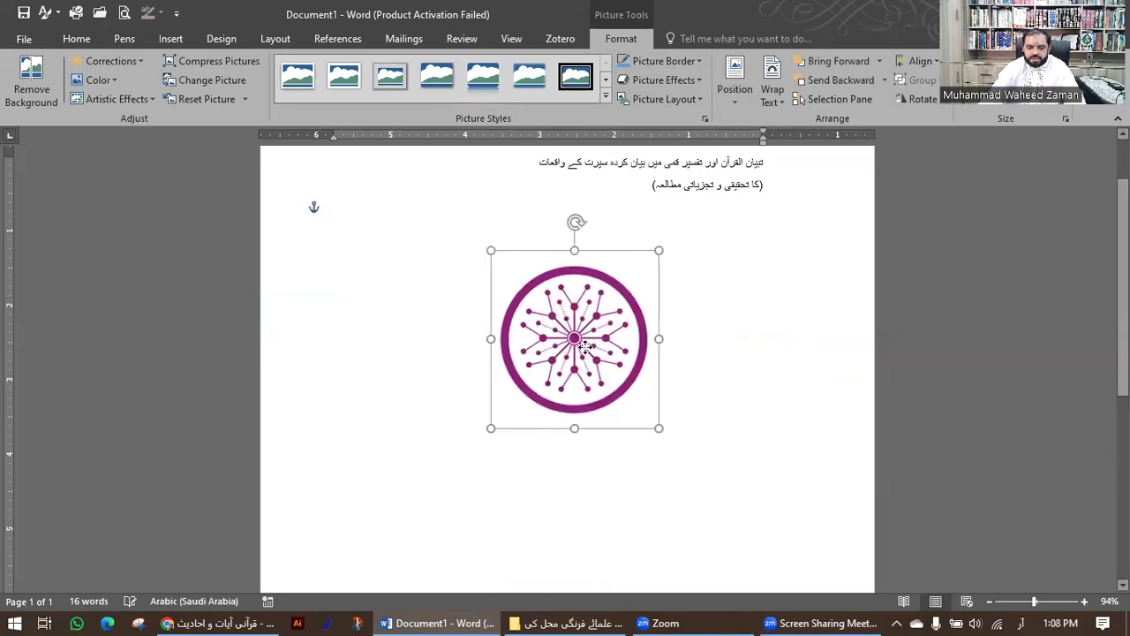
pyautogui.scroll(1, 580, 424)
pyautogui.scroll(-1, 583, 419)
pyautogui.moveTo(583, 420); pyautogui.dragTo(588, 400)
pyautogui.click(635, 251)
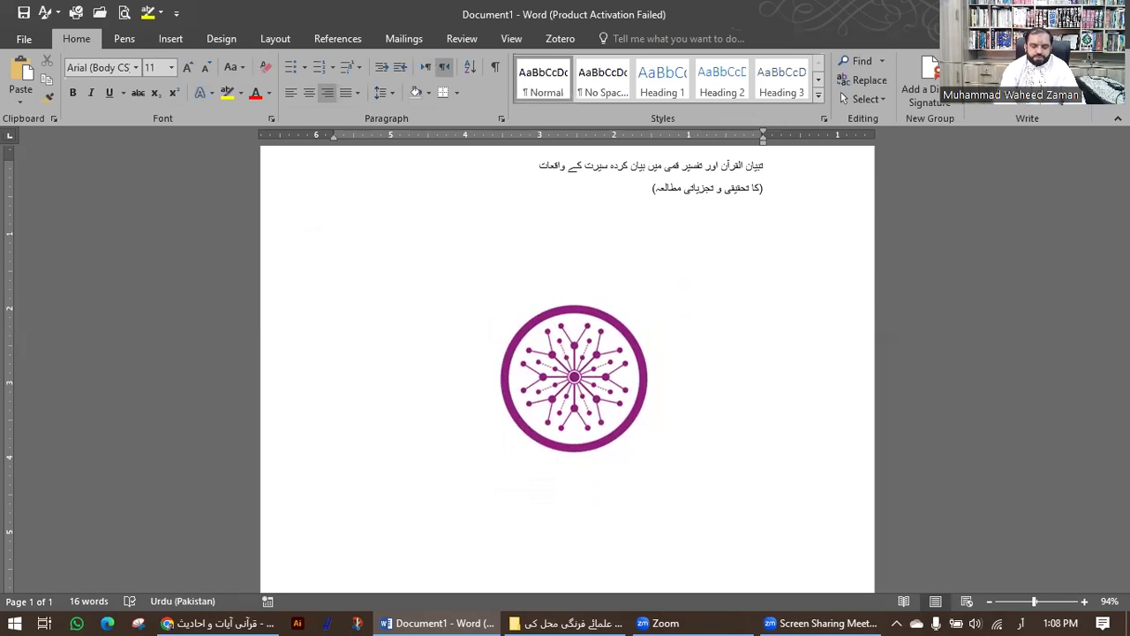
pyautogui.write('مقالہ نگار')
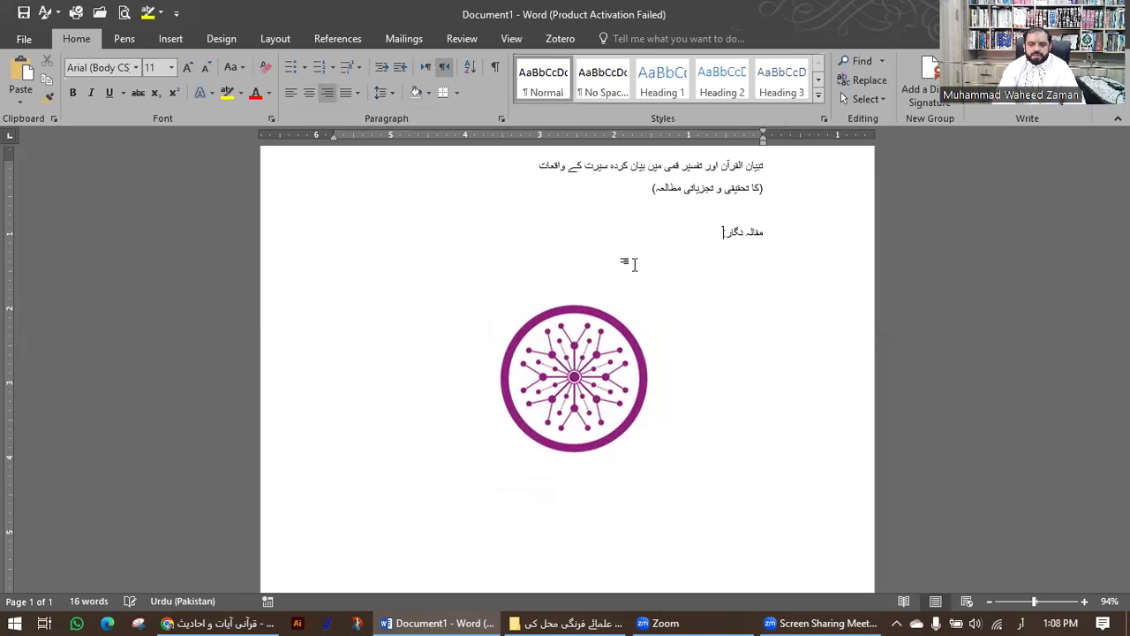
pyautogui.write('____________________________')
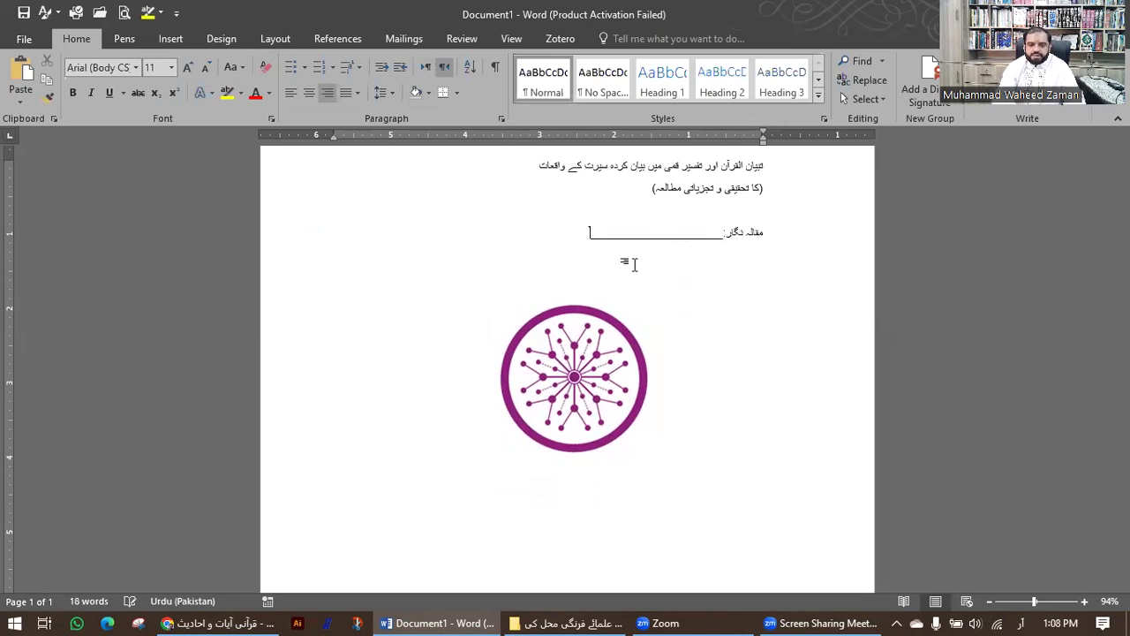
pyautogui.write('جسٹریشن نم')
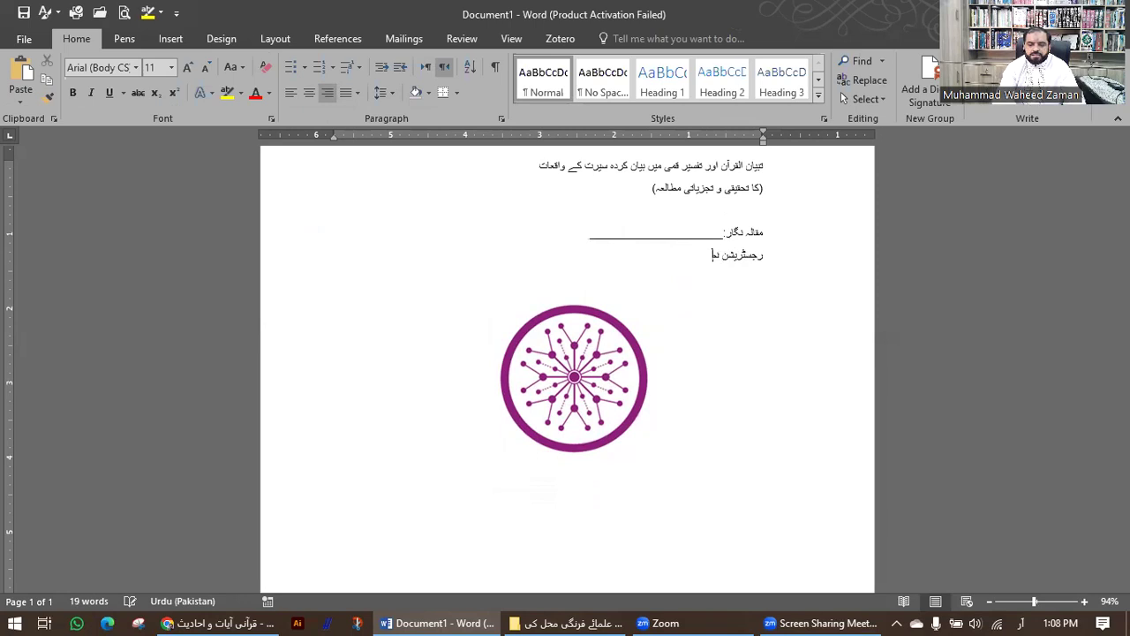
pyautogui.write('______________________')
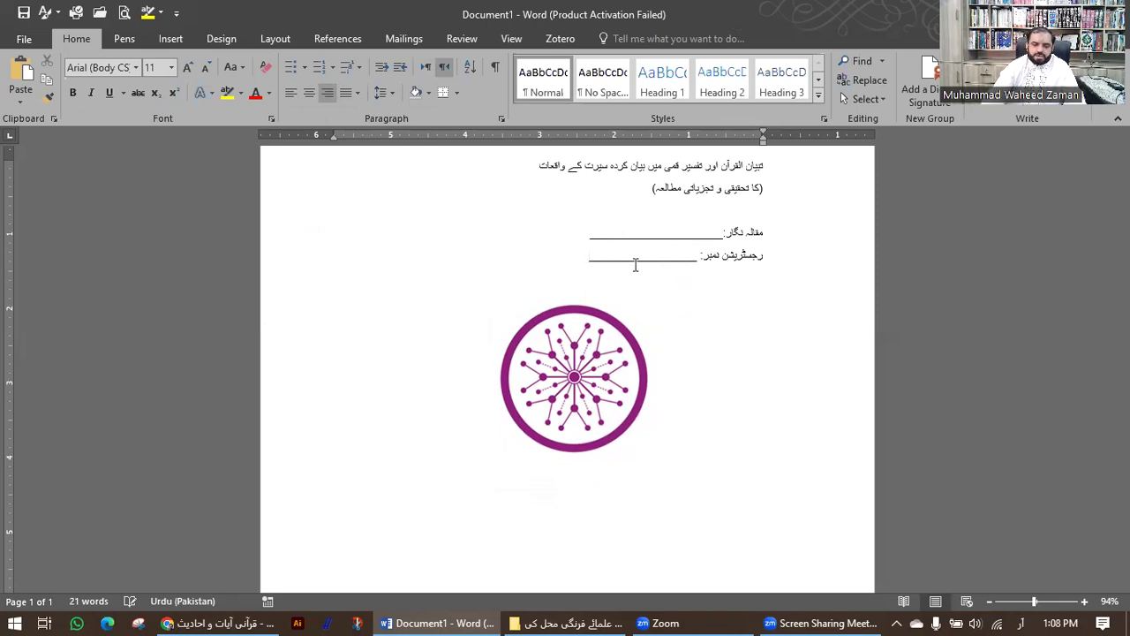
pyautogui.click(646, 256)
pyautogui.scroll(-2, 644, 397)
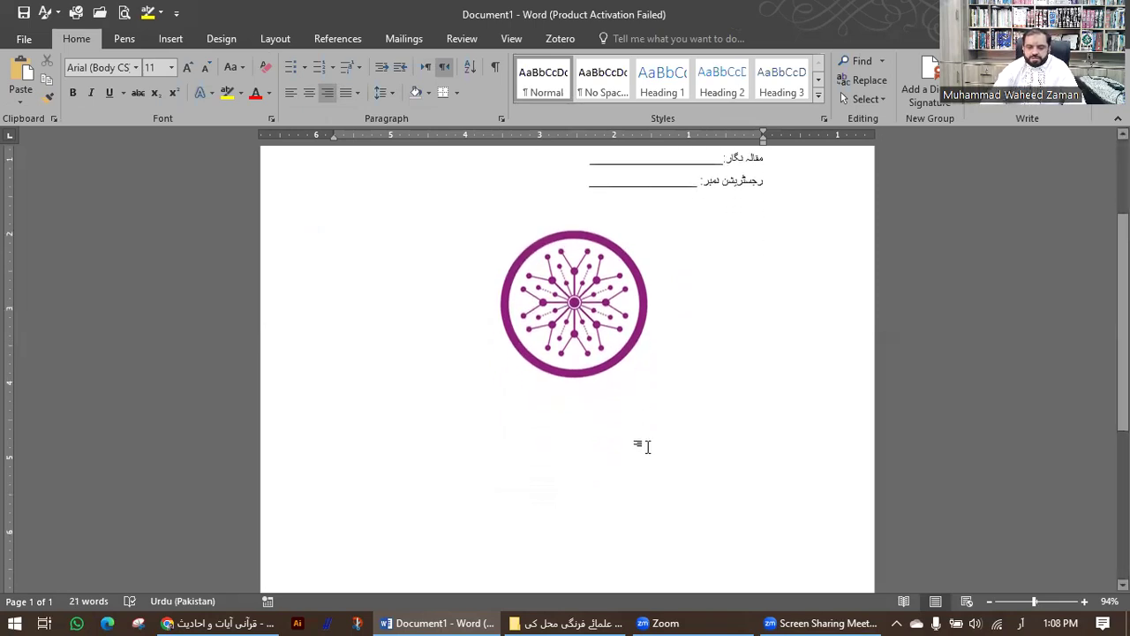
pyautogui.click(763, 243)
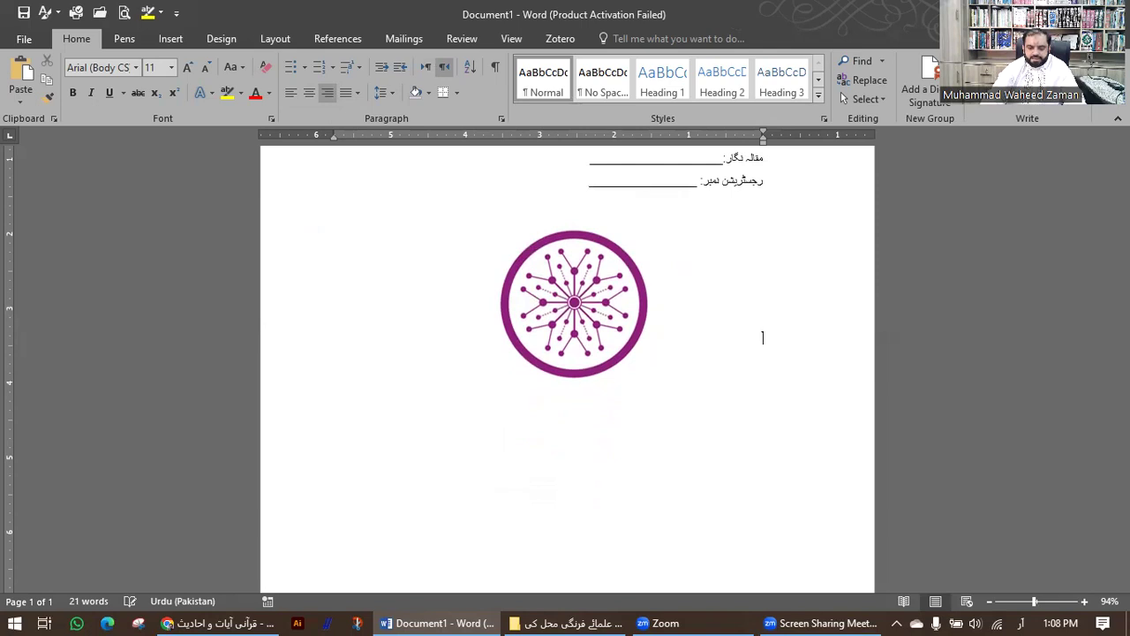
pyautogui.scroll(3, 540, 362)
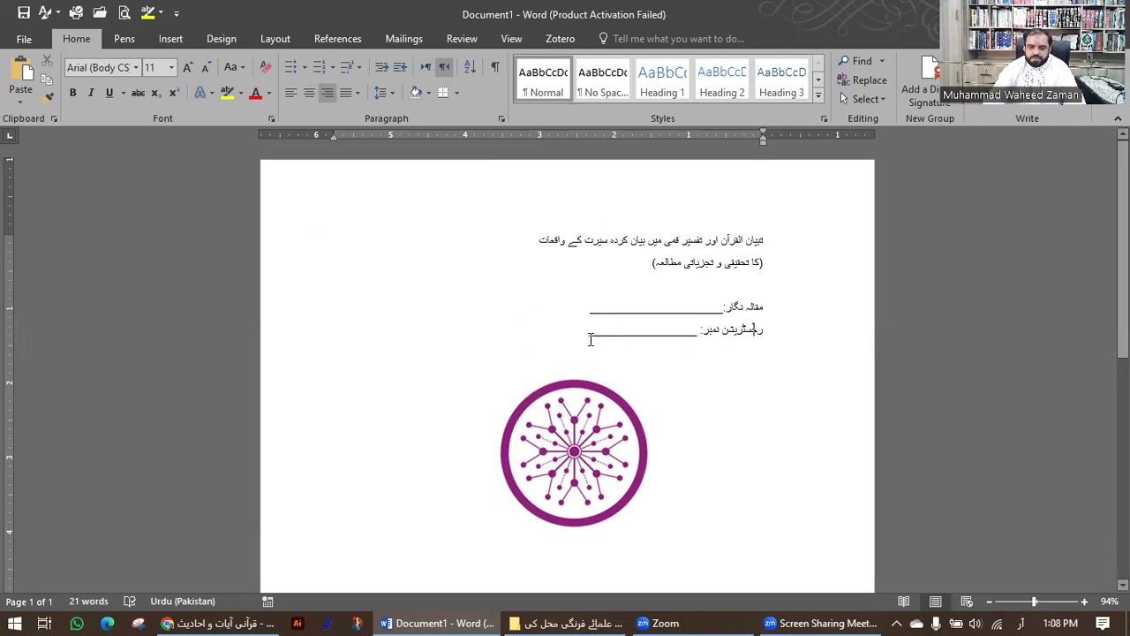
pyautogui.press('Down')
pyautogui.press('Down')
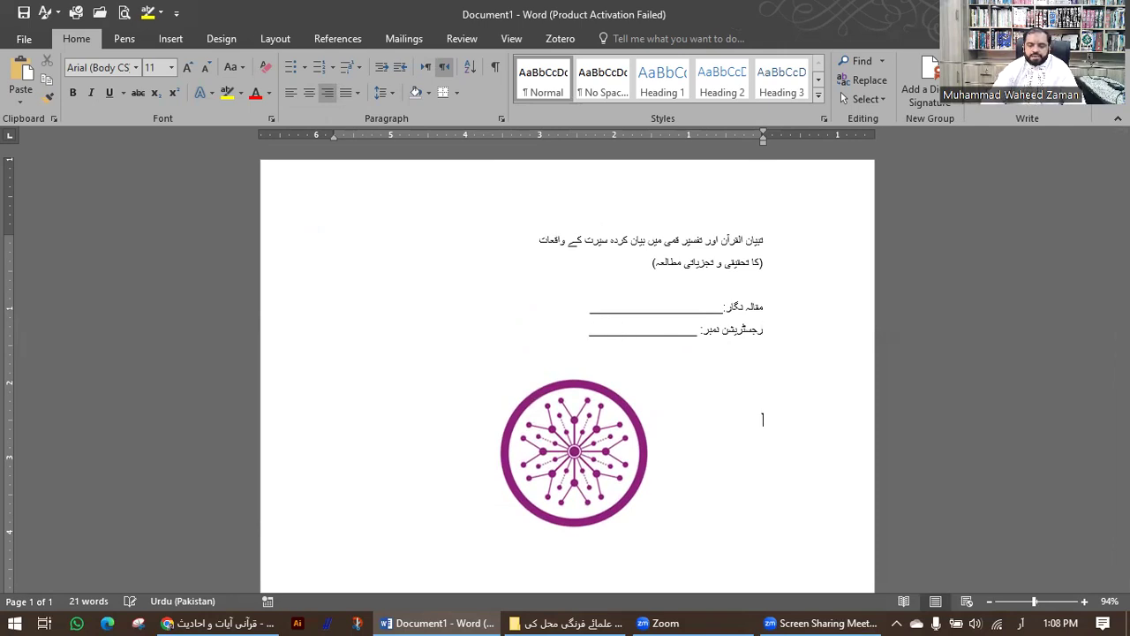
pyautogui.scroll(-1, 596, 371)
pyautogui.click(596, 371)
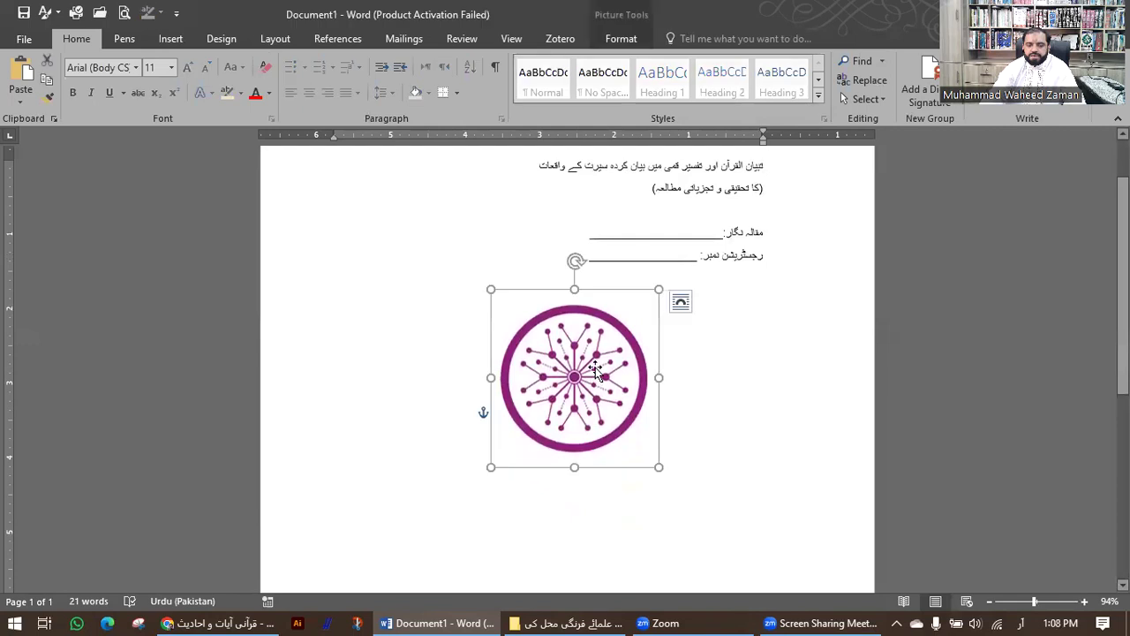
pyautogui.click(614, 258)
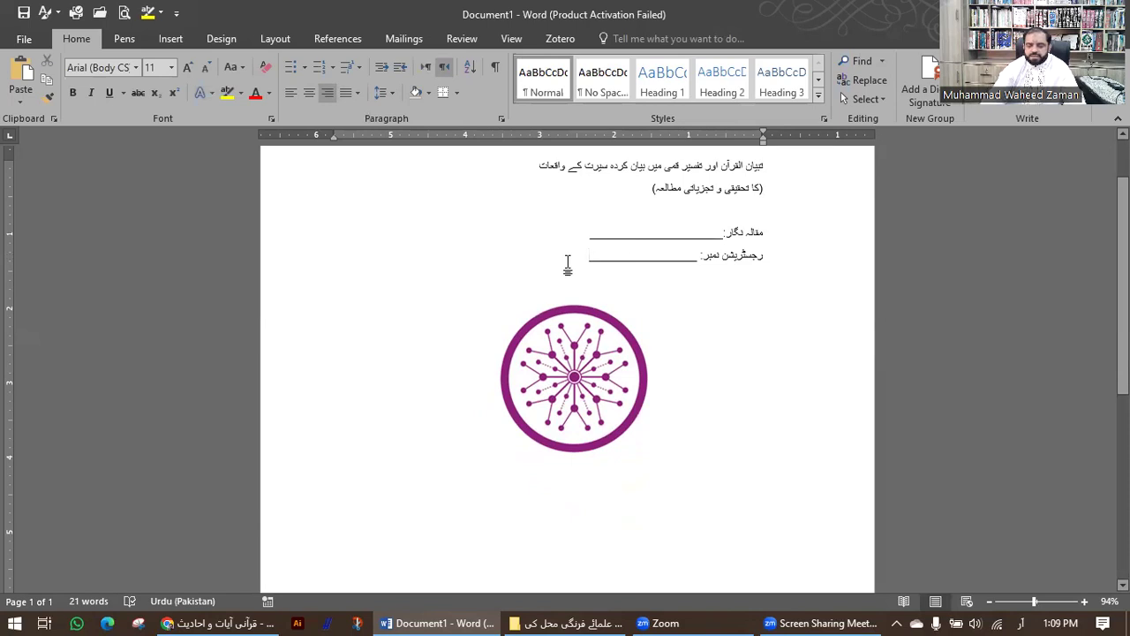
pyautogui.press('Down')
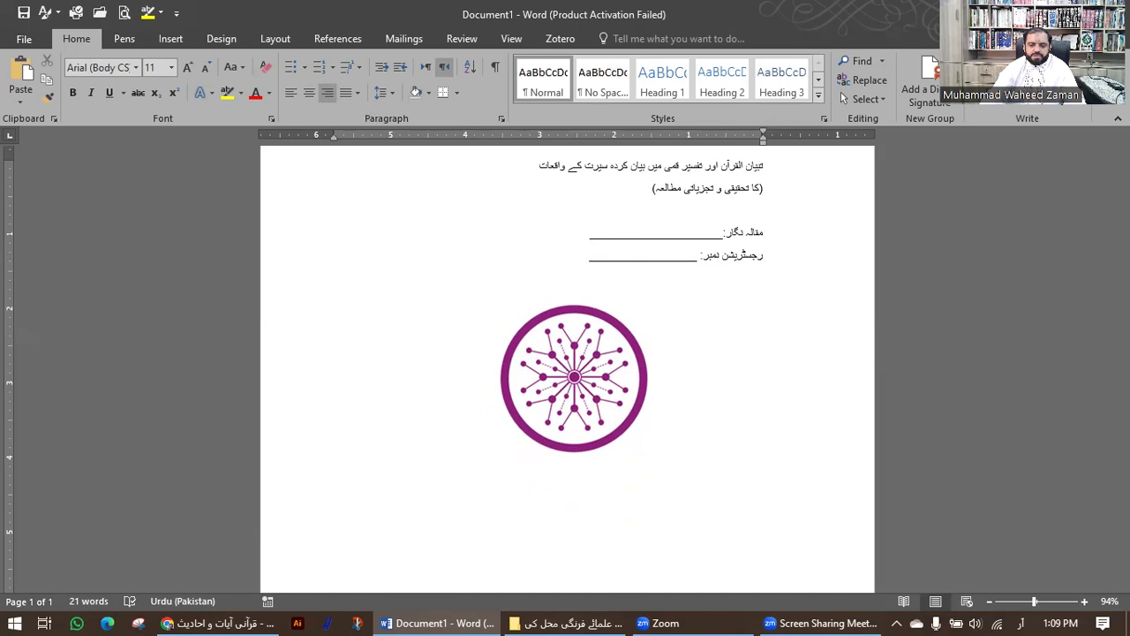
# Type the 'نگران مقالہ' and 'عہدہ' blanks, then the 'مقالہ برائے ایم فل' thesis line above them
pyautogui.scroll(-3, 575, 378)
pyautogui.click(574, 378)
pyautogui.write('نگران مقالہ : ')
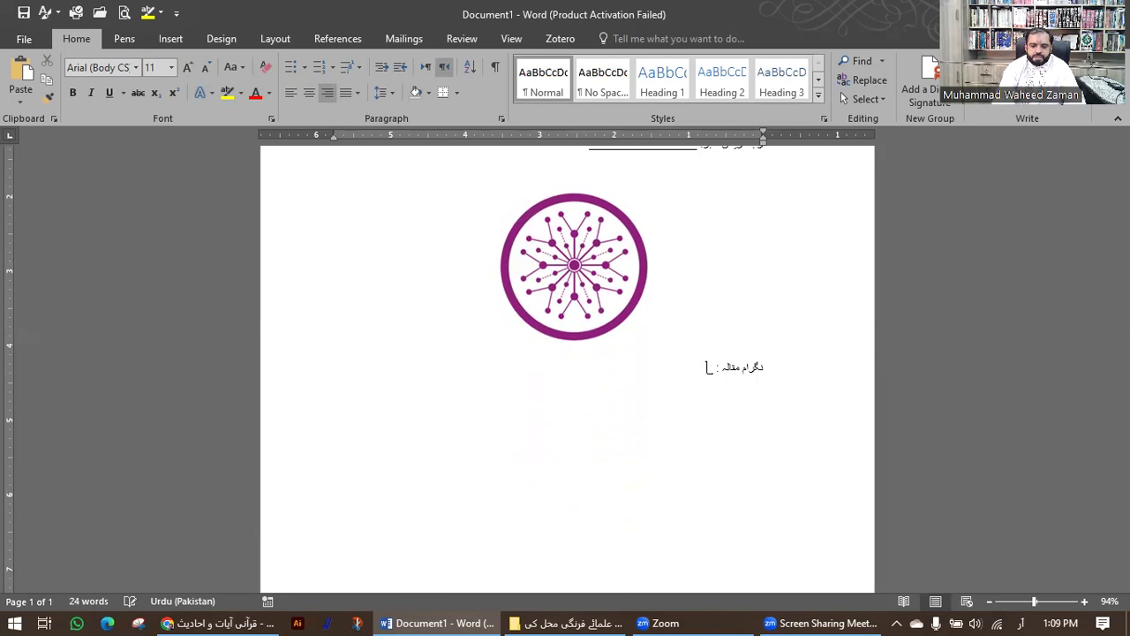
pyautogui.write('__________________ ع')
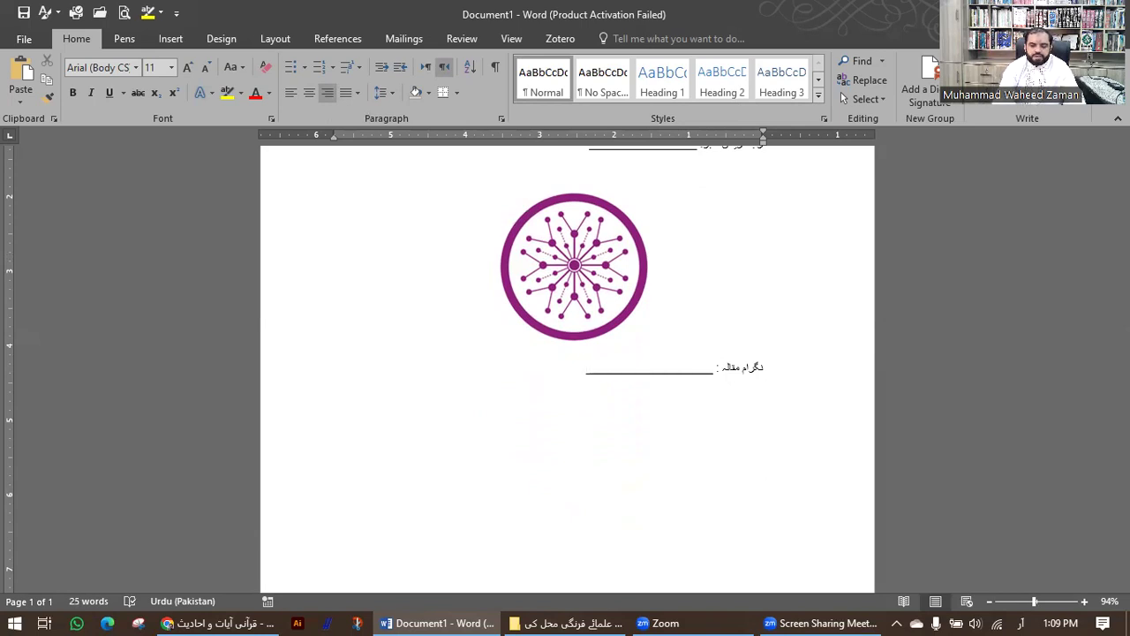
pyautogui.write('ہدہ : ')
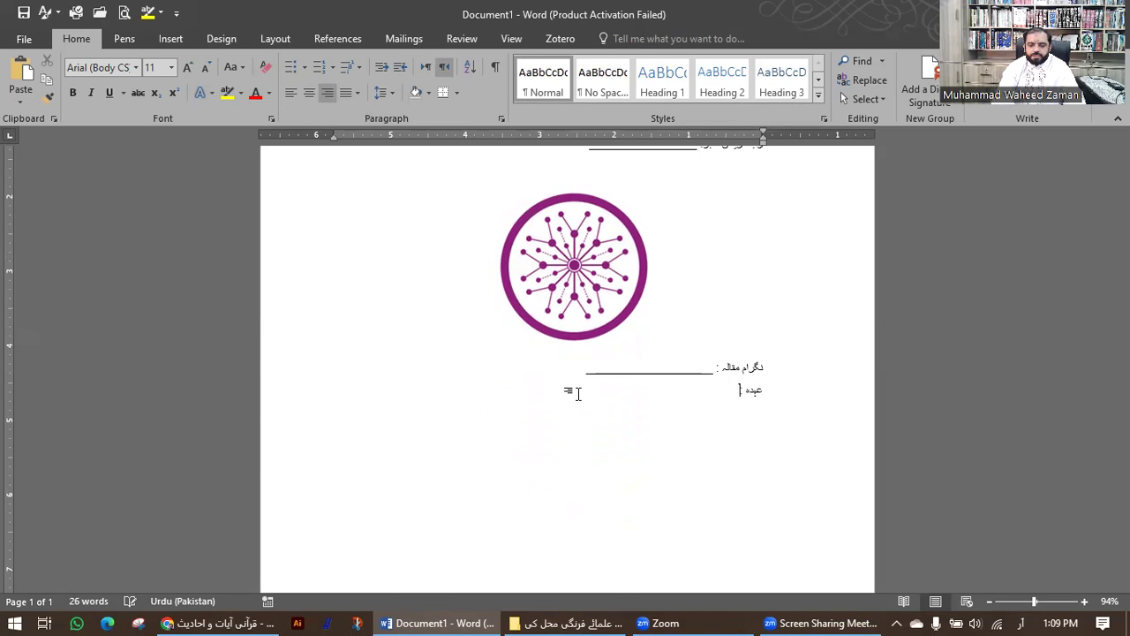
pyautogui.write('______________________')
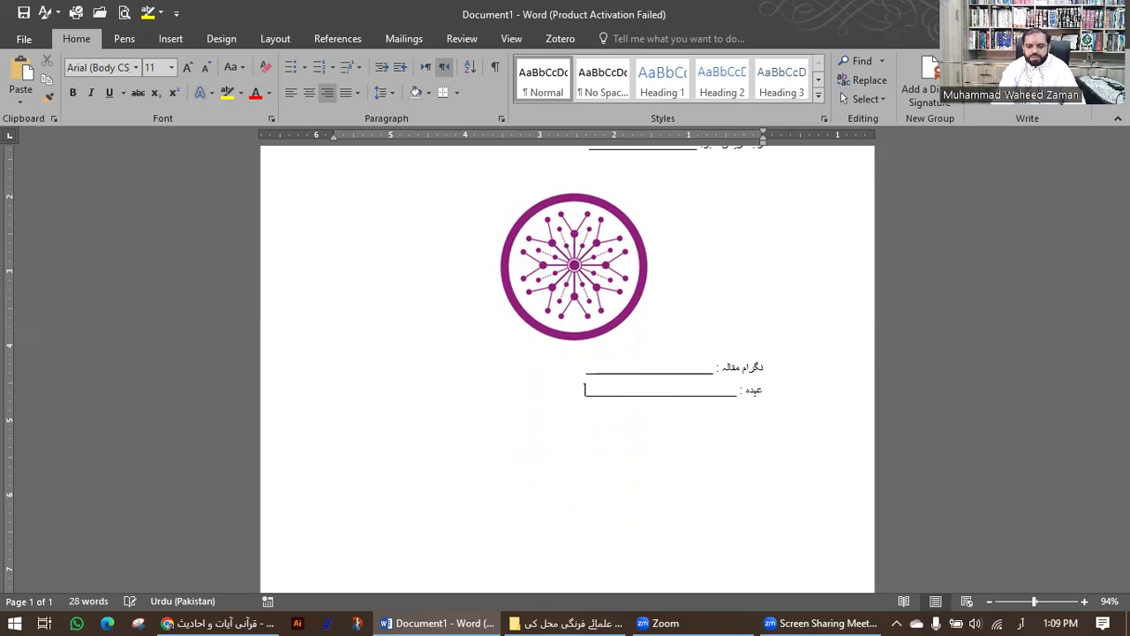
pyautogui.press('Return')
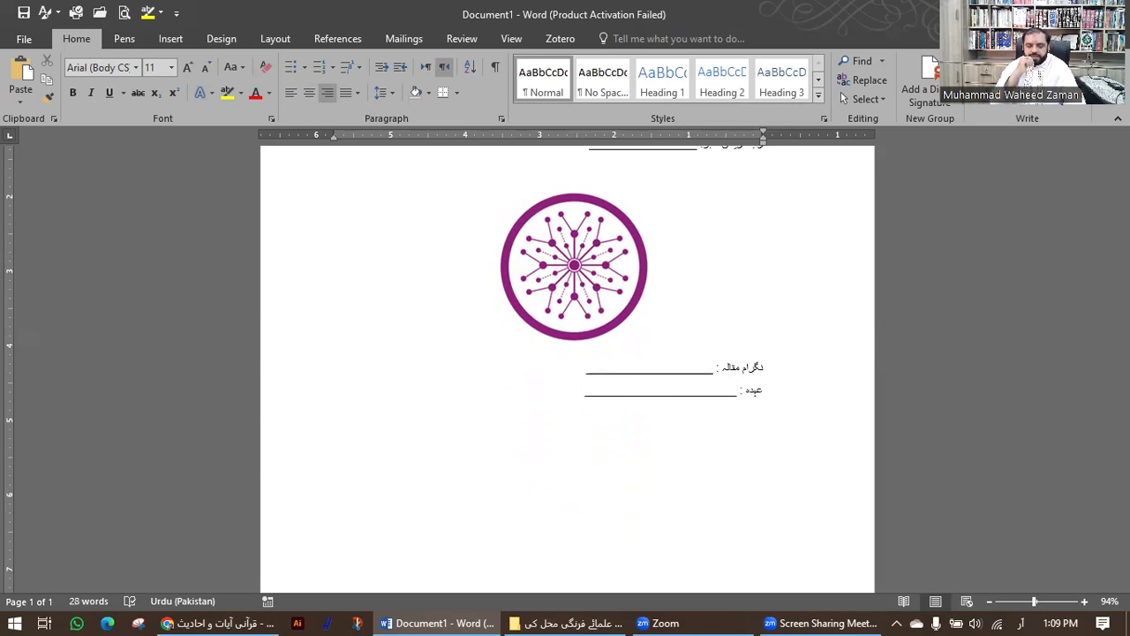
pyautogui.scroll(-1, 562, 389)
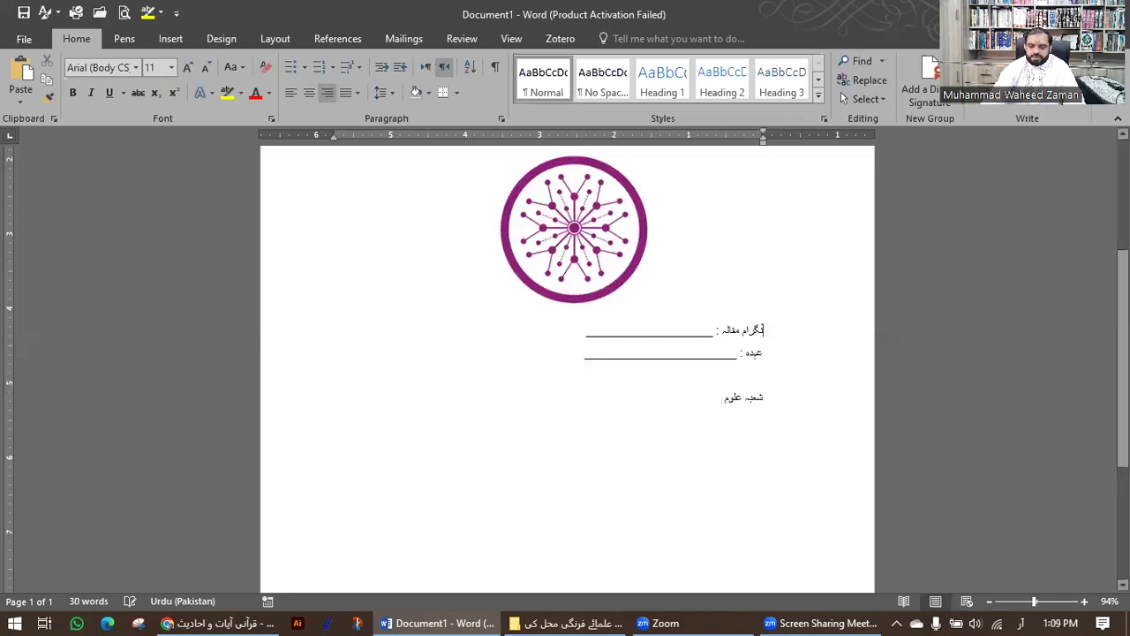
pyautogui.press('Return')
pyautogui.write('مقالہ')
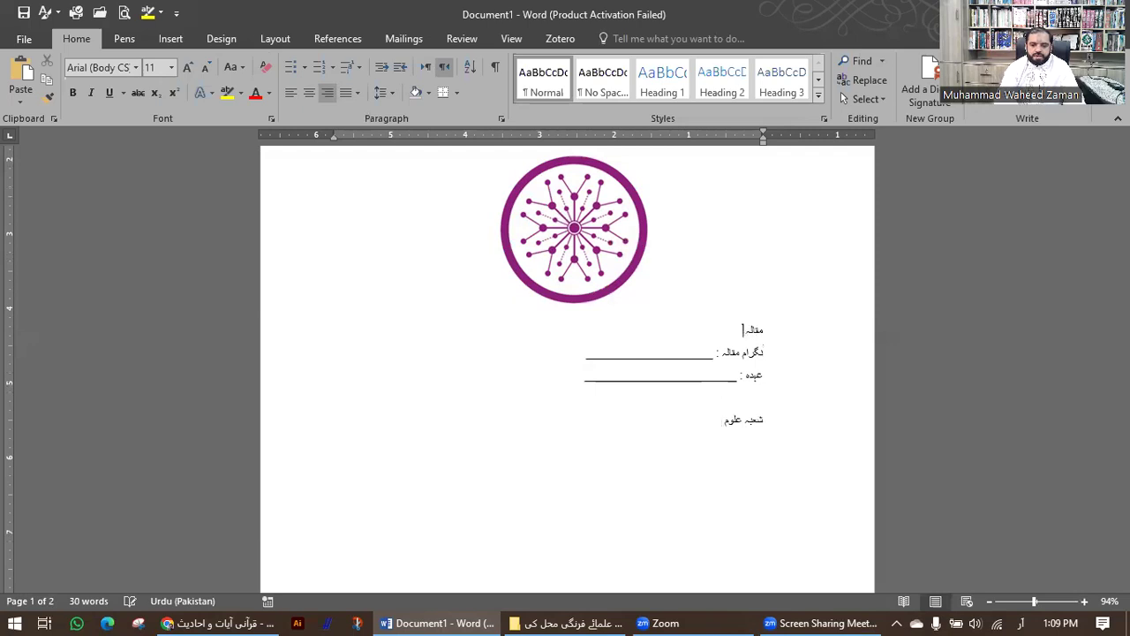
pyautogui.write(' برائے ایم فل علوم اسلامیہ')
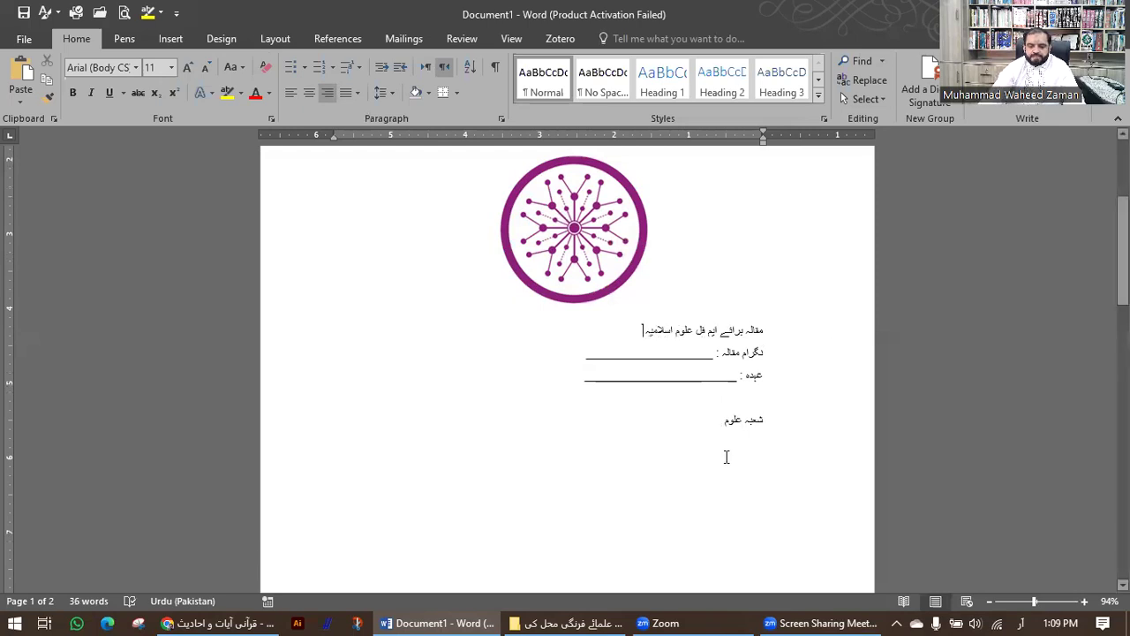
pyautogui.write('اسلامیہ')
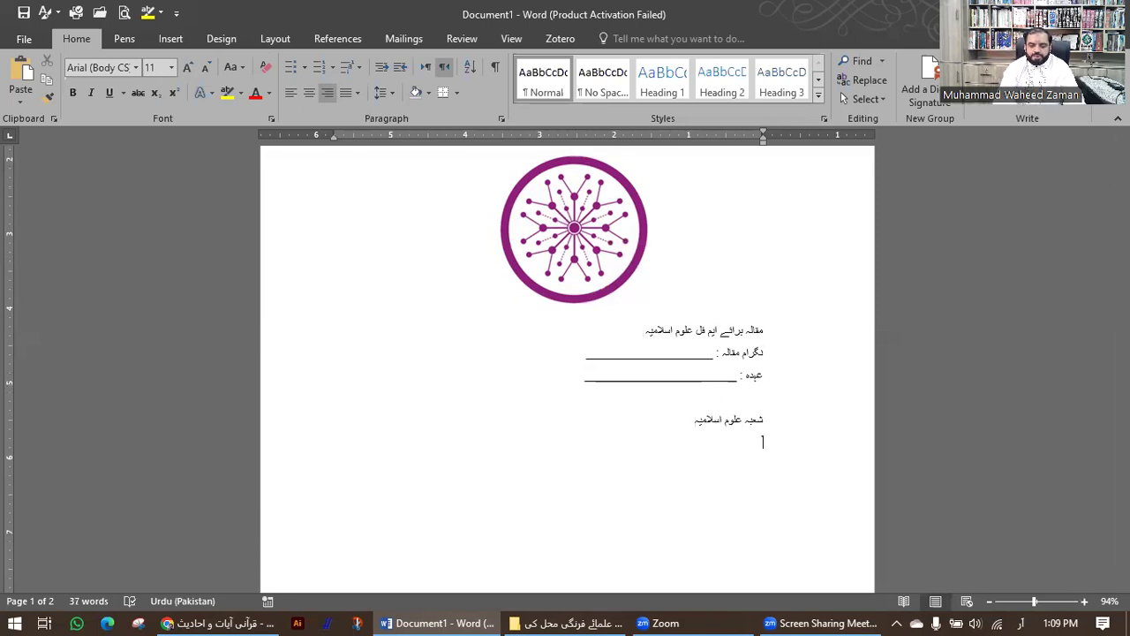
pyautogui.write('سٹی کا نام')
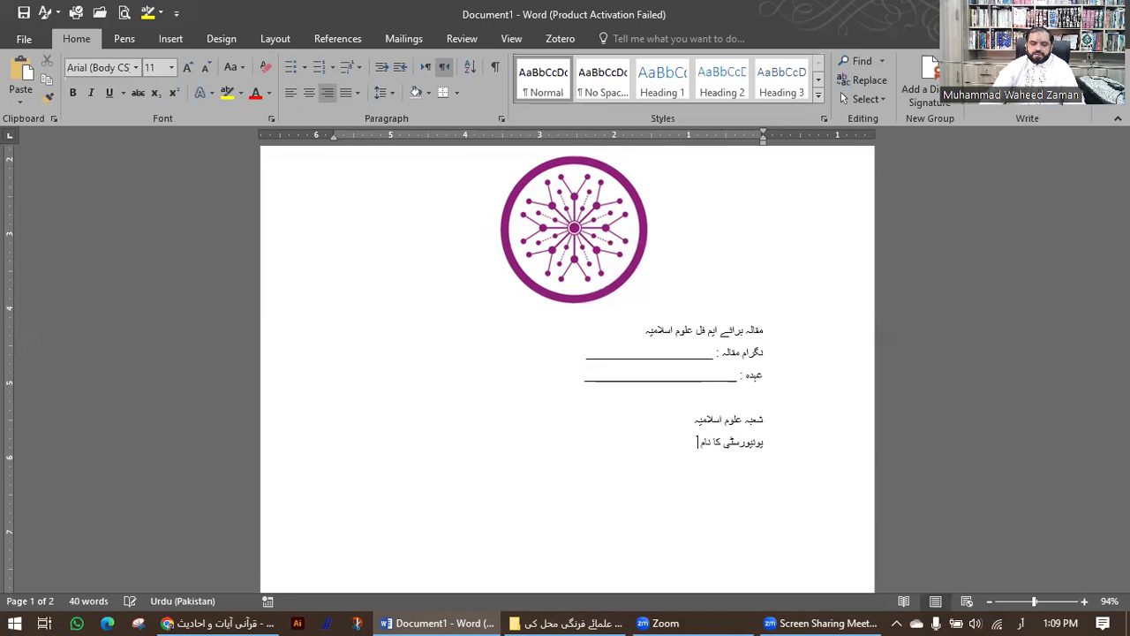
pyautogui.scroll(4, 654, 437)
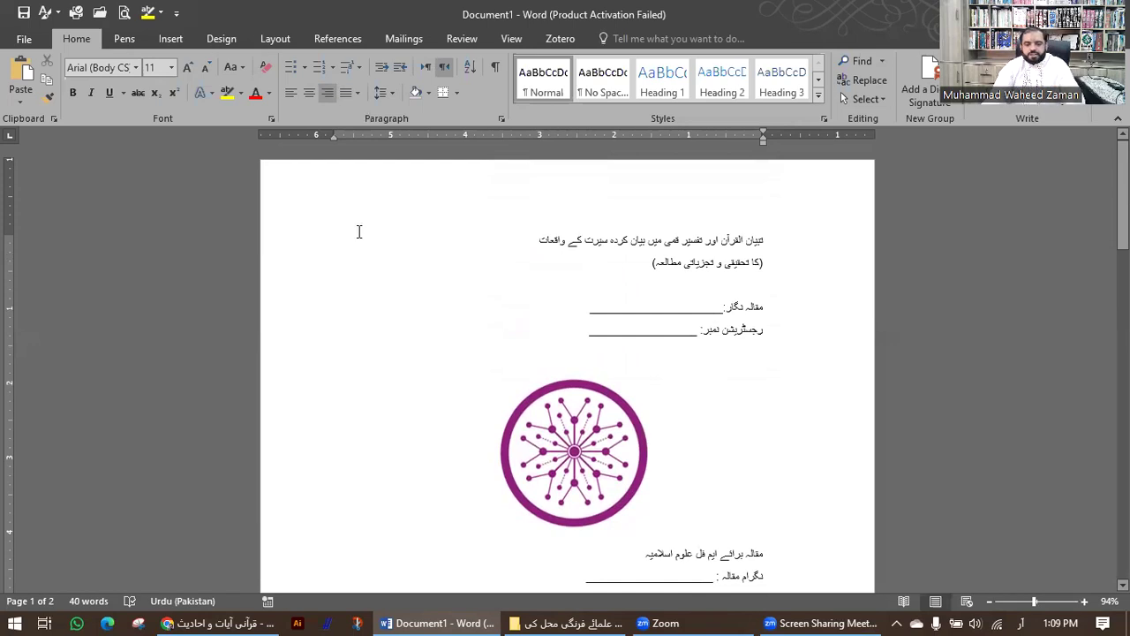
# Set the main title in Jameel Noori Kasheeda at 20 pt, then shrink it to 19 pt
pyautogui.click(238, 243)
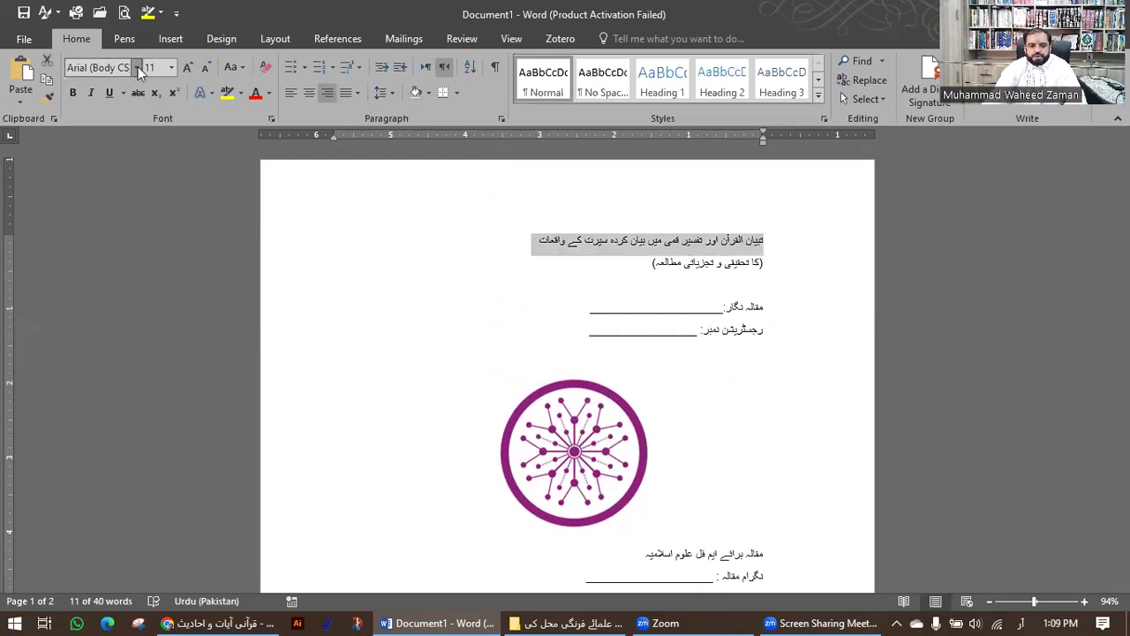
pyautogui.click(137, 67)
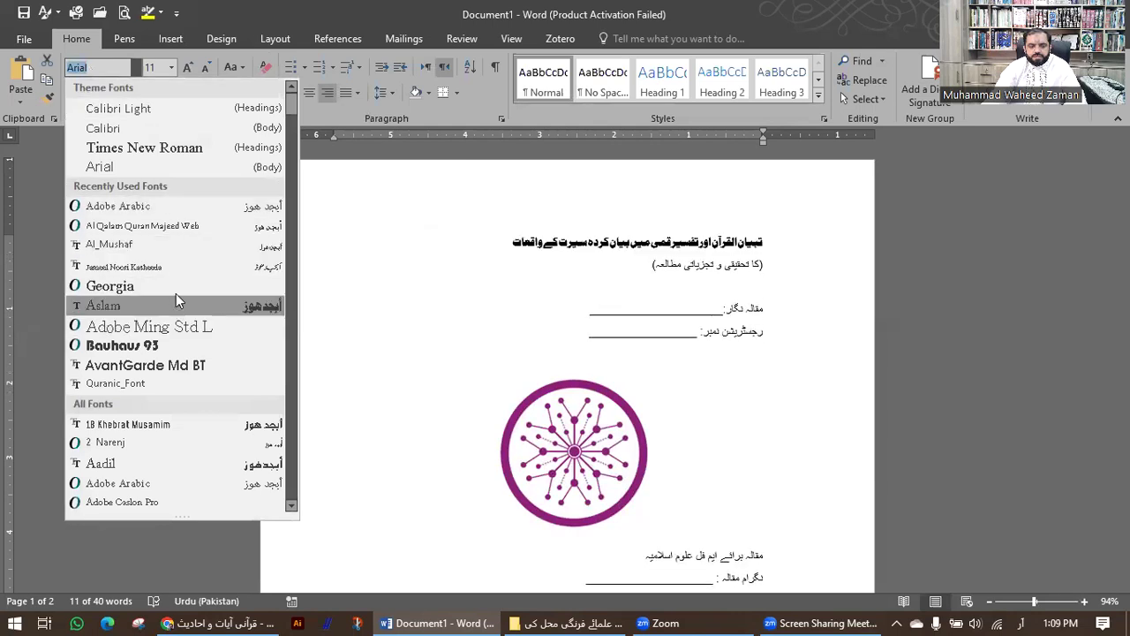
pyautogui.click(170, 265)
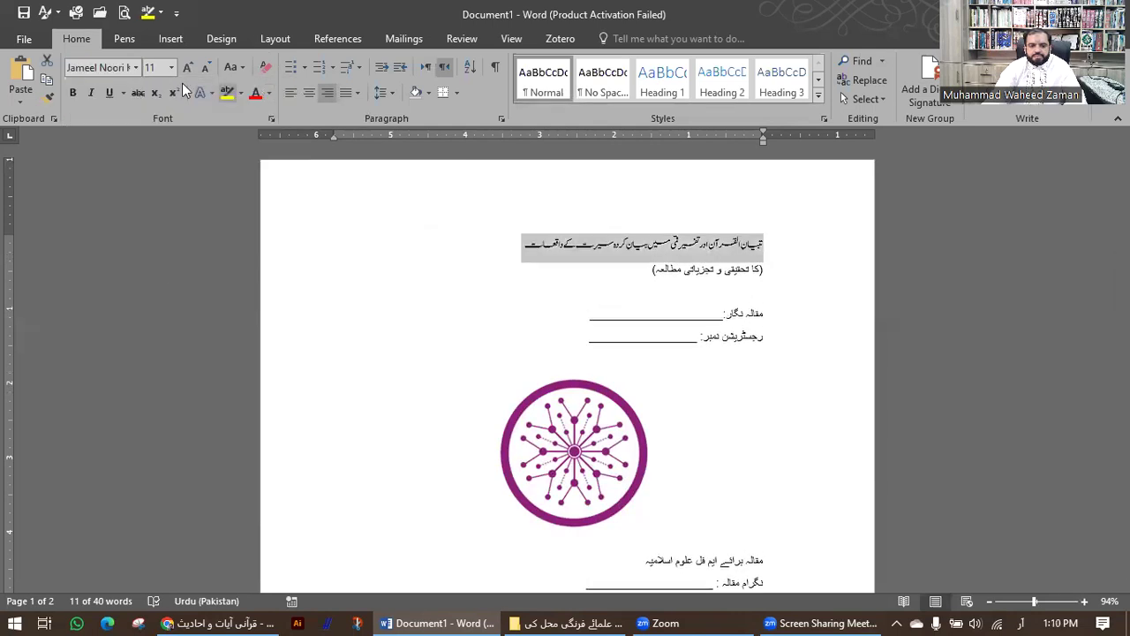
pyautogui.click(171, 67)
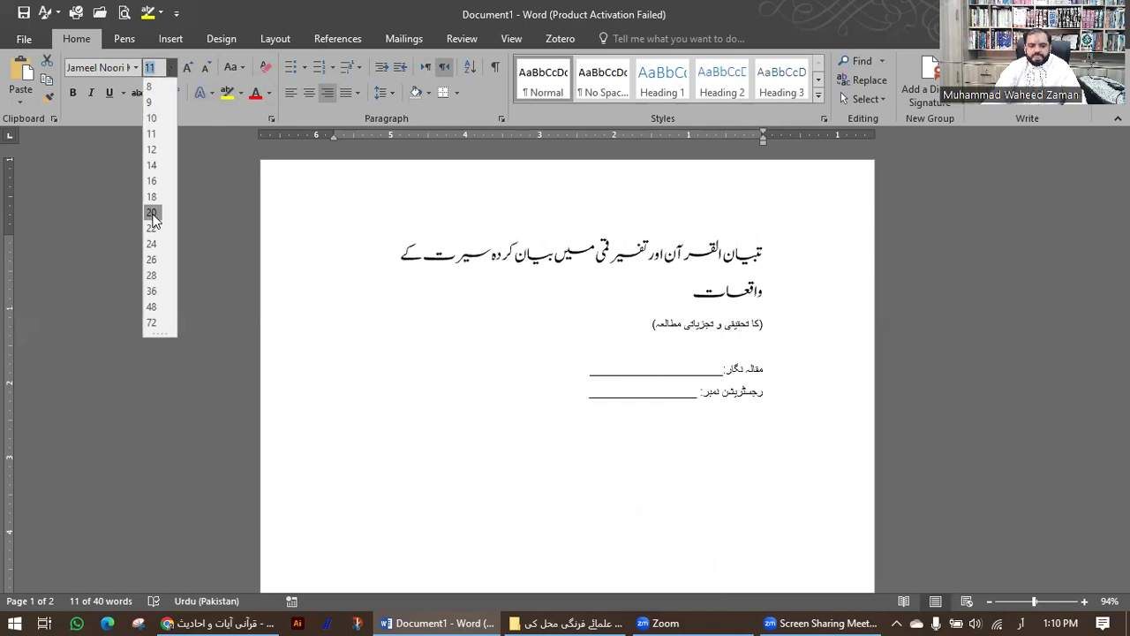
pyautogui.click(152, 214)
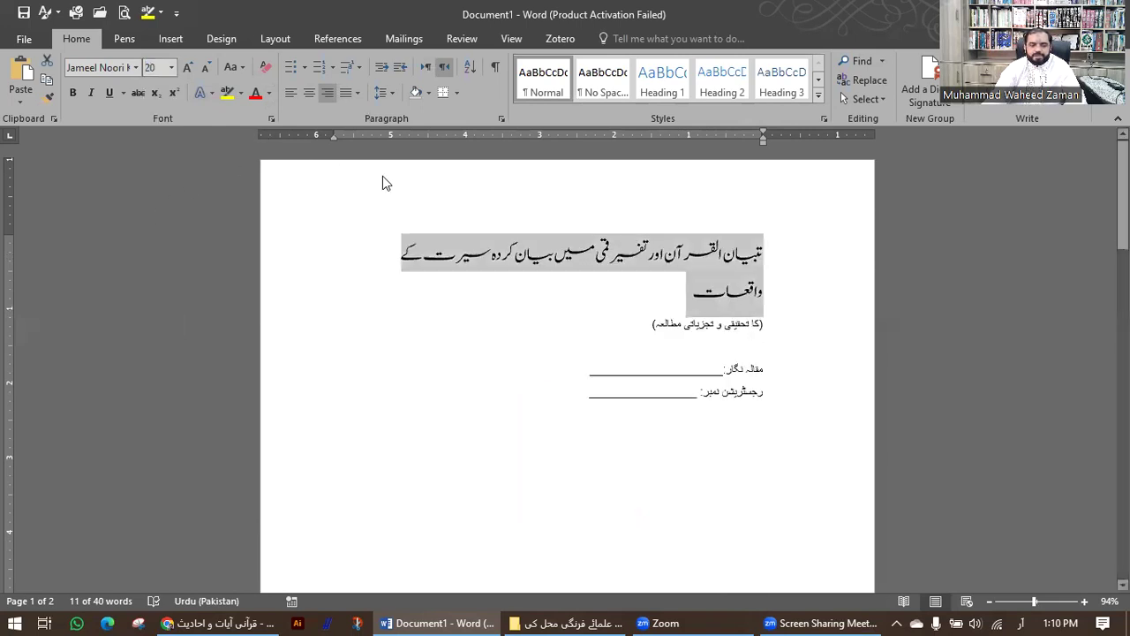
pyautogui.hotkey('ctrl', '[')
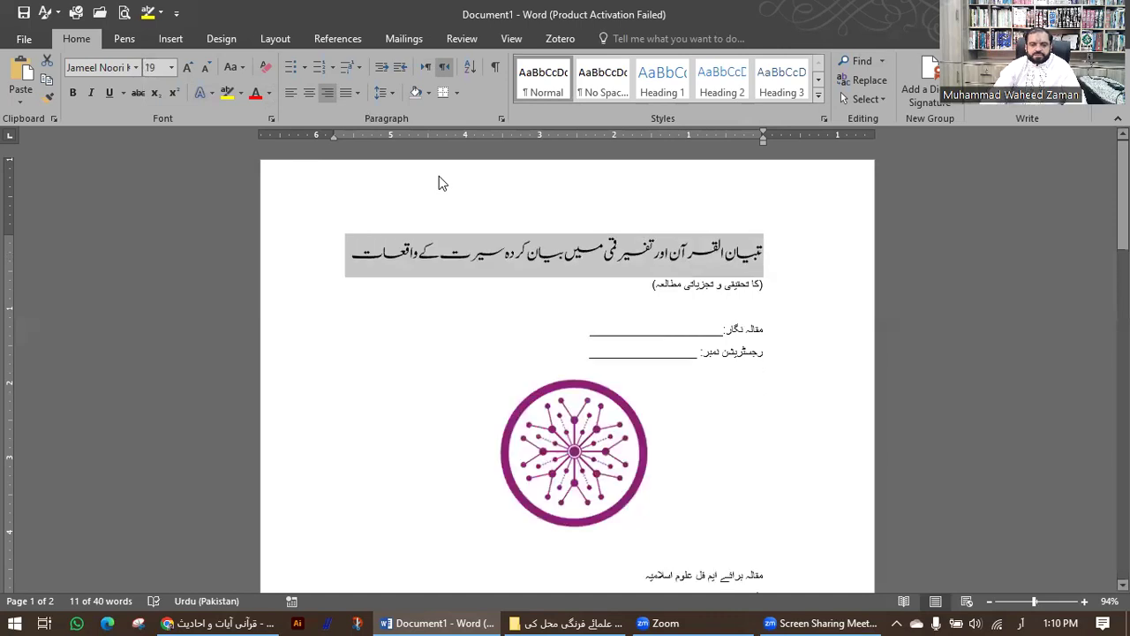
pyautogui.scroll(2, 516, 439)
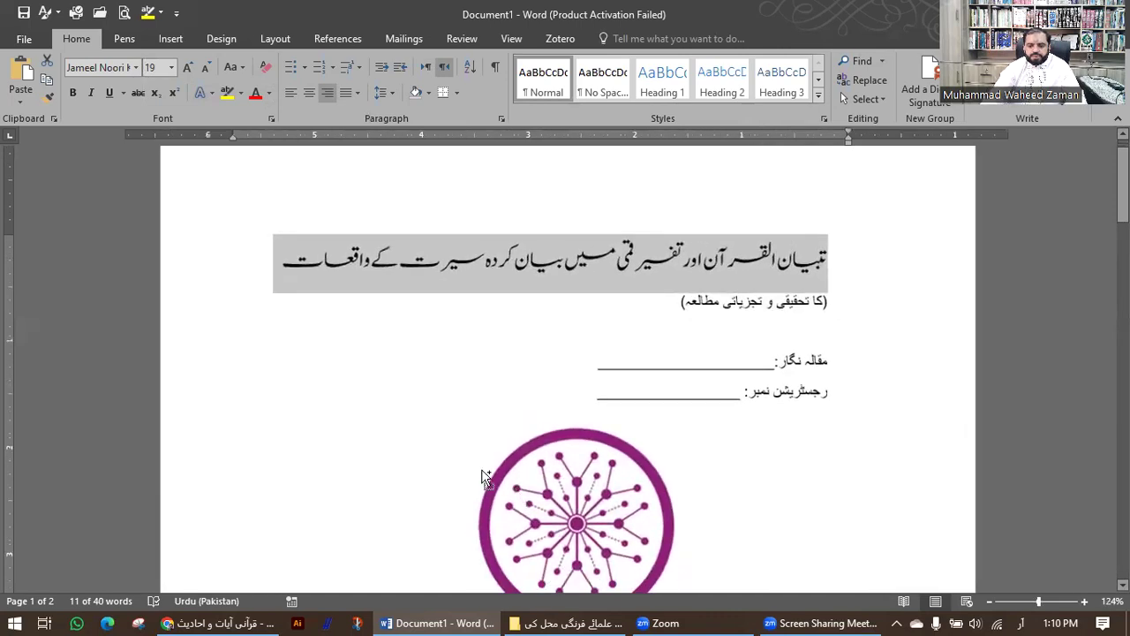
pyautogui.scroll(-1, 482, 490)
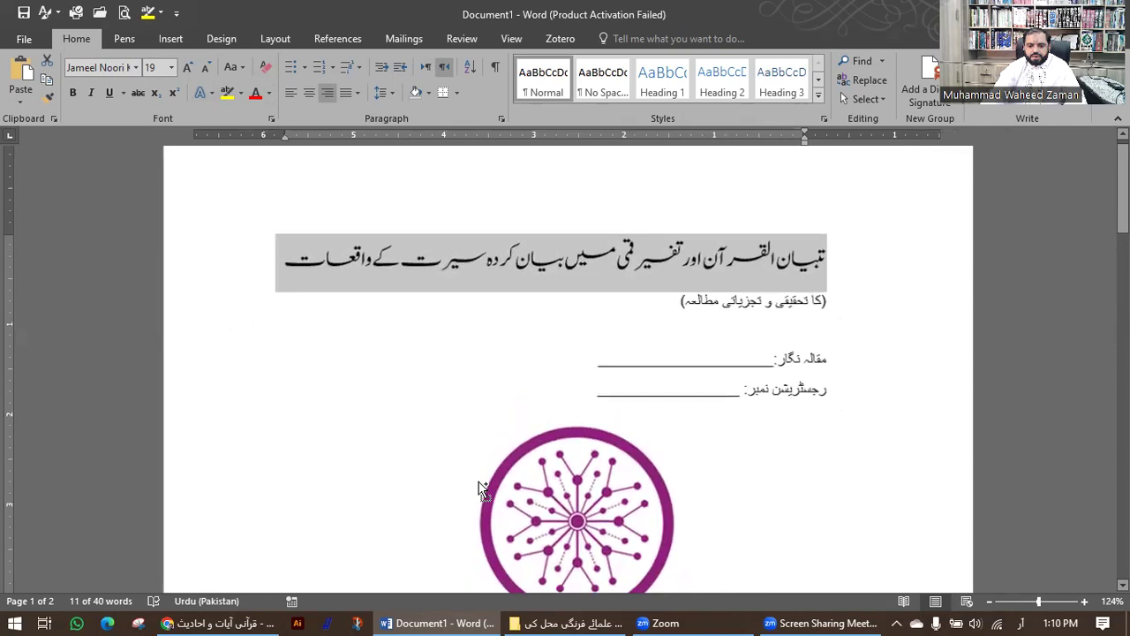
pyautogui.scroll(2, 480, 486)
pyautogui.click(767, 323)
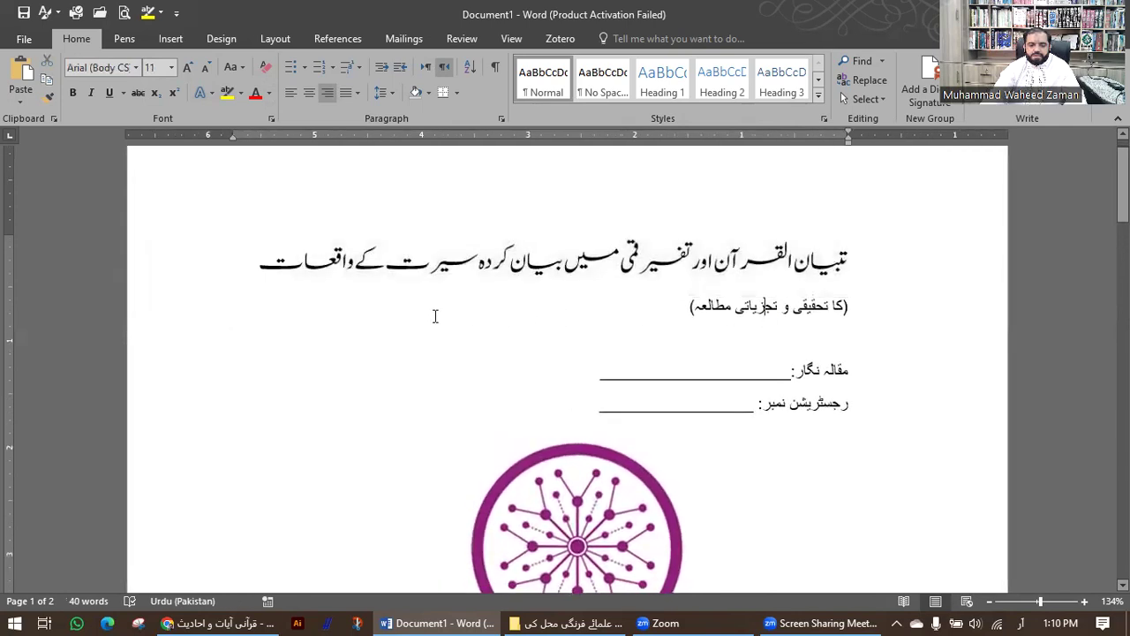
pyautogui.click(124, 323)
pyautogui.click(138, 68)
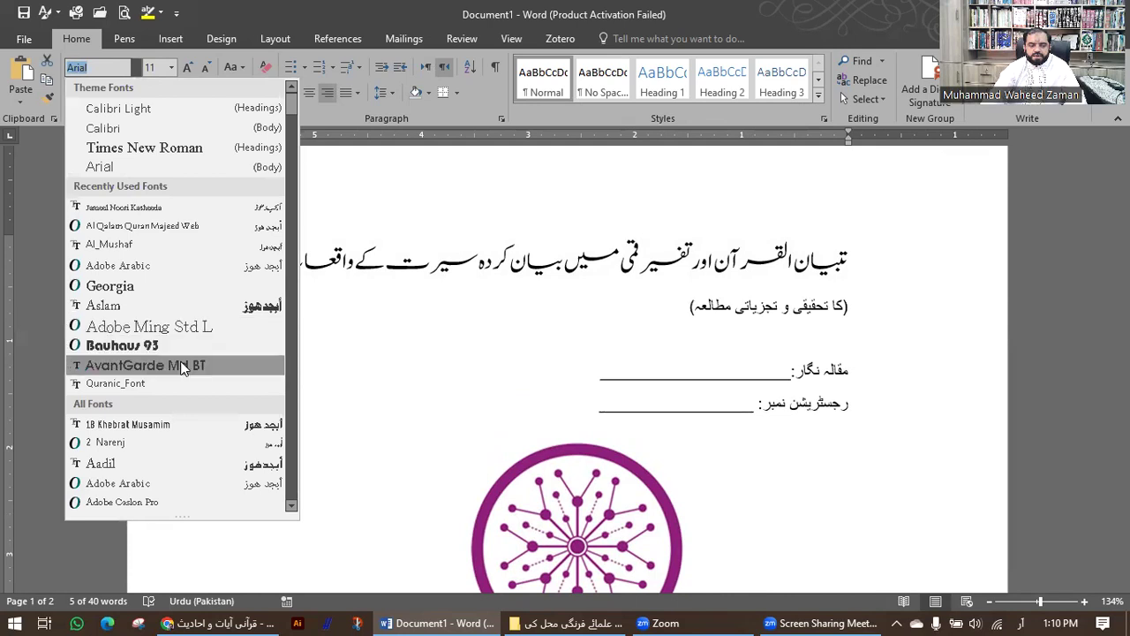
# Give the subtitle the Jameel Noori font, centre it and enlarge its size
pyautogui.click(194, 7)
pyautogui.hotkey('alt', 'shift')
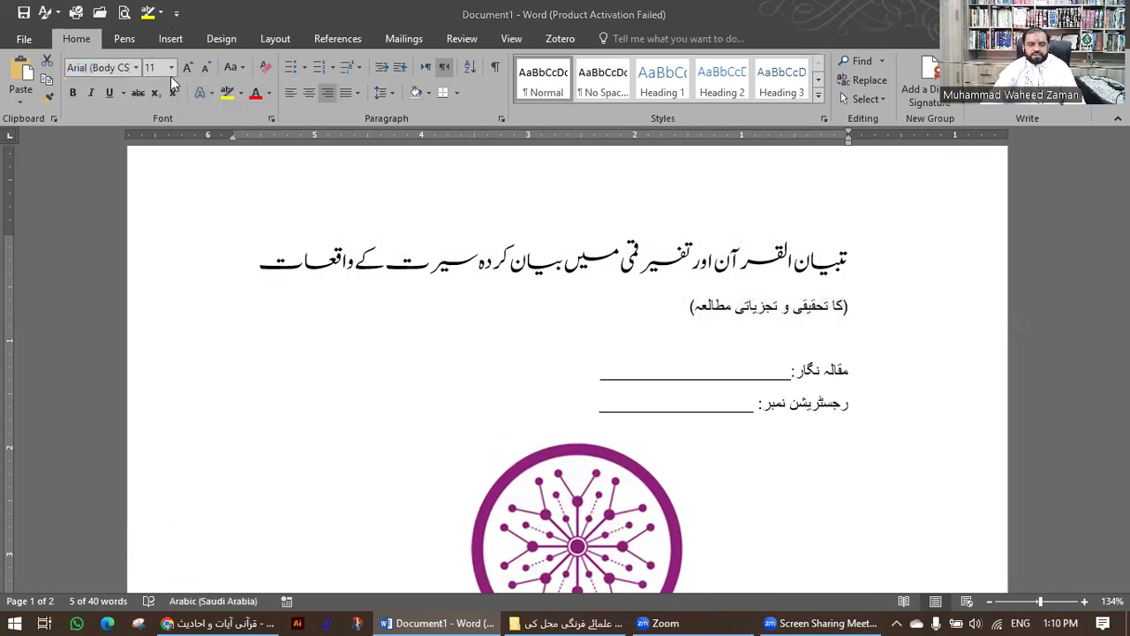
pyautogui.click(126, 67)
pyautogui.write('Jameel No')
pyautogui.press('Return')
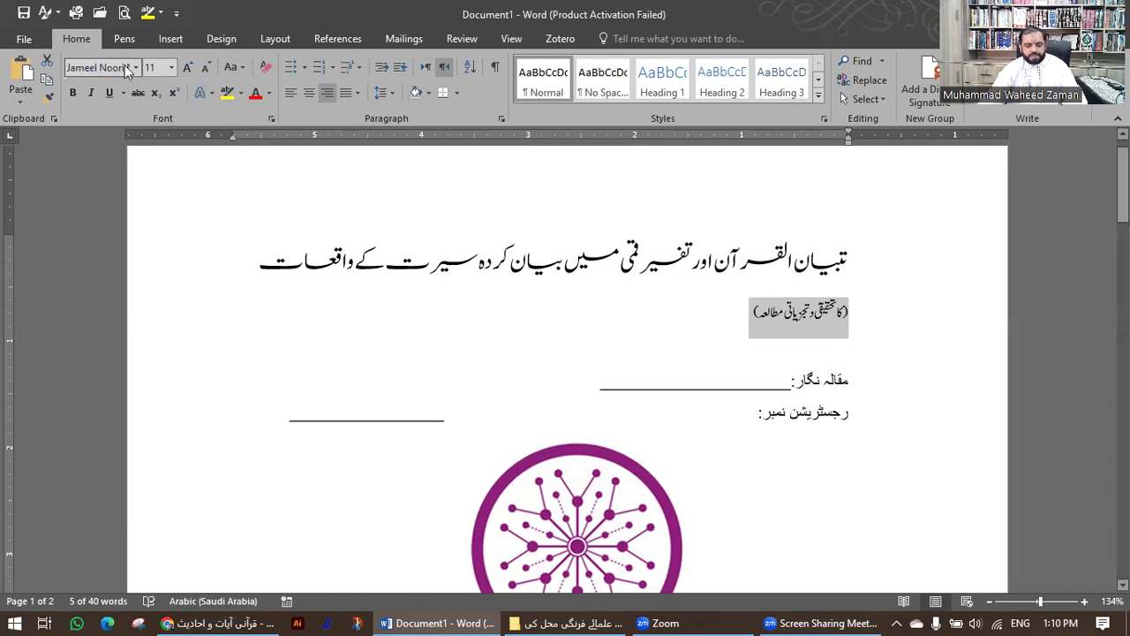
pyautogui.hotkey('ctrl', 'e')
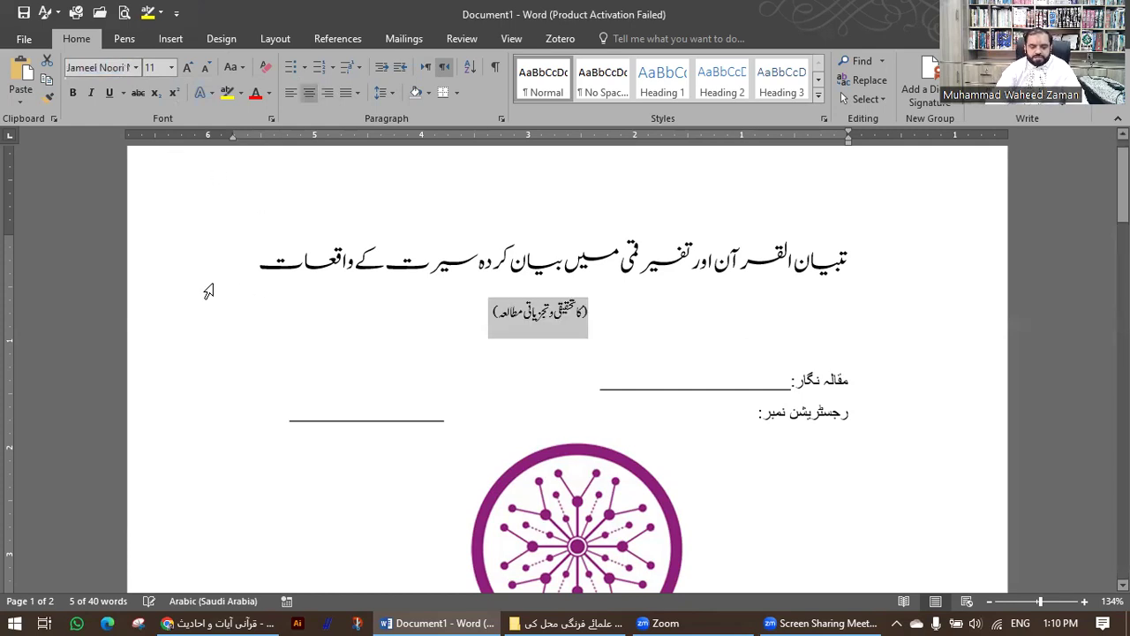
pyautogui.hotkey('ctrl', 'shift', '.')
pyautogui.hotkey('ctrl', 'shift', '.')
pyautogui.hotkey('ctrl', 'shift', '.')
pyautogui.hotkey('ctrl', 'shift', '.')
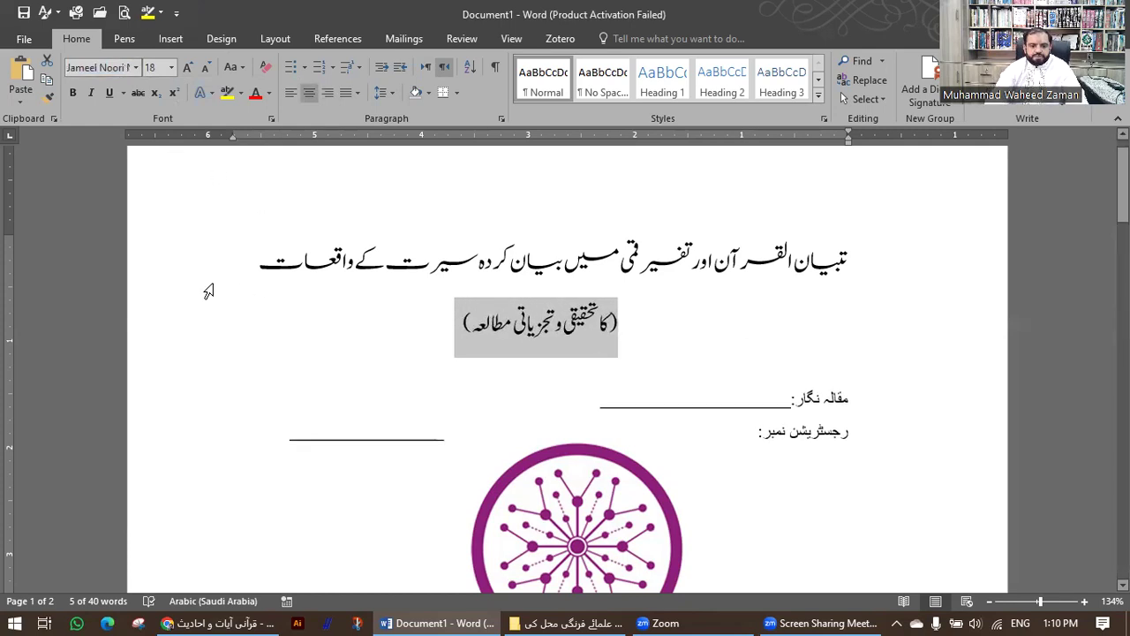
# Set the author and registration lines in Jameel Noori Nastaleeq
pyautogui.click(805, 430)
pyautogui.scroll(-2, 406, 394)
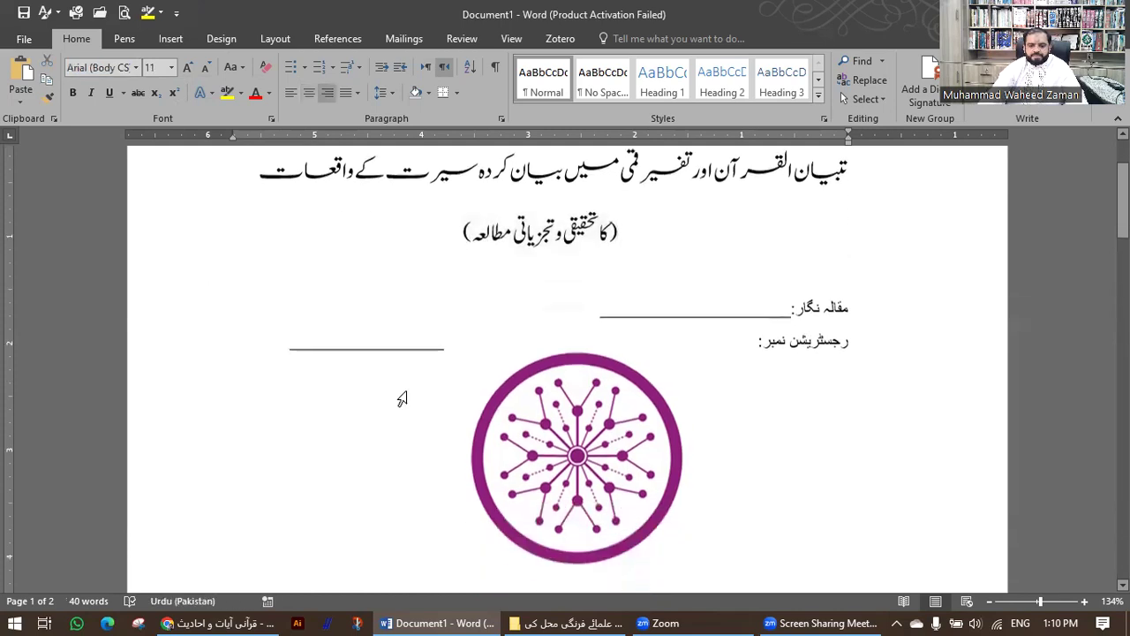
pyautogui.moveTo(197, 281); pyautogui.dragTo(182, 323)
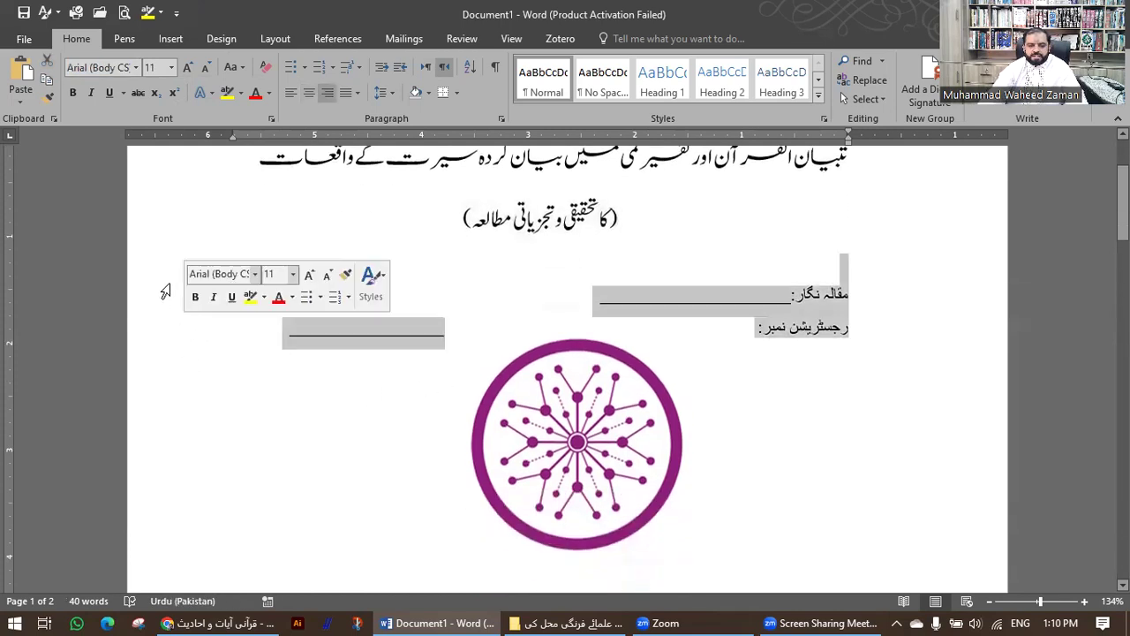
pyautogui.click(121, 70)
pyautogui.write('Jameel Noori N')
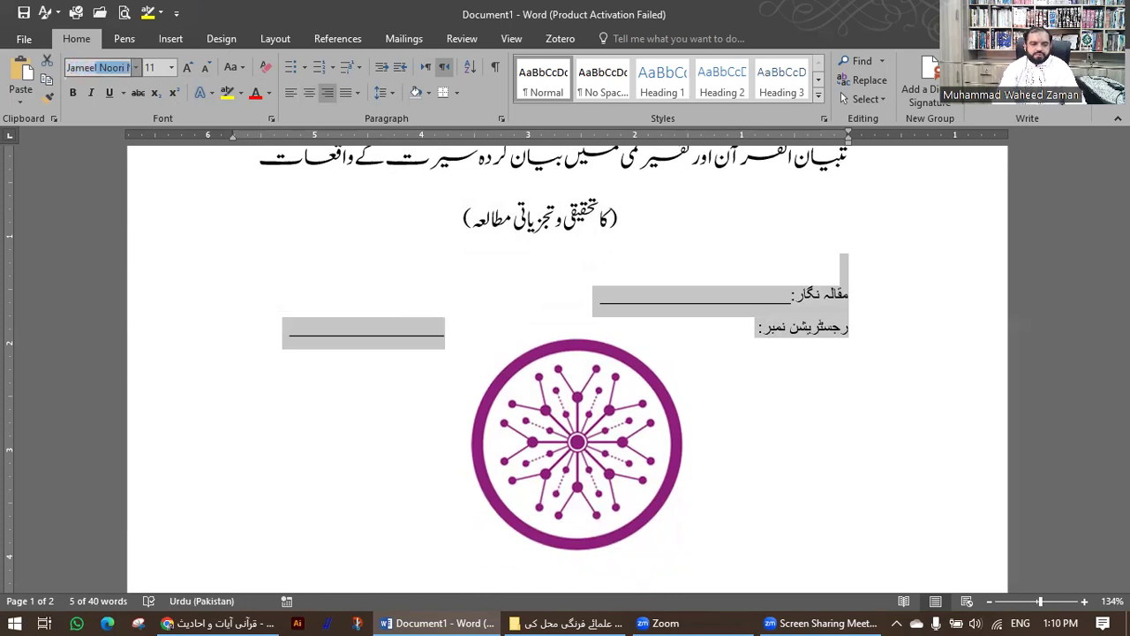
pyautogui.press('Return')
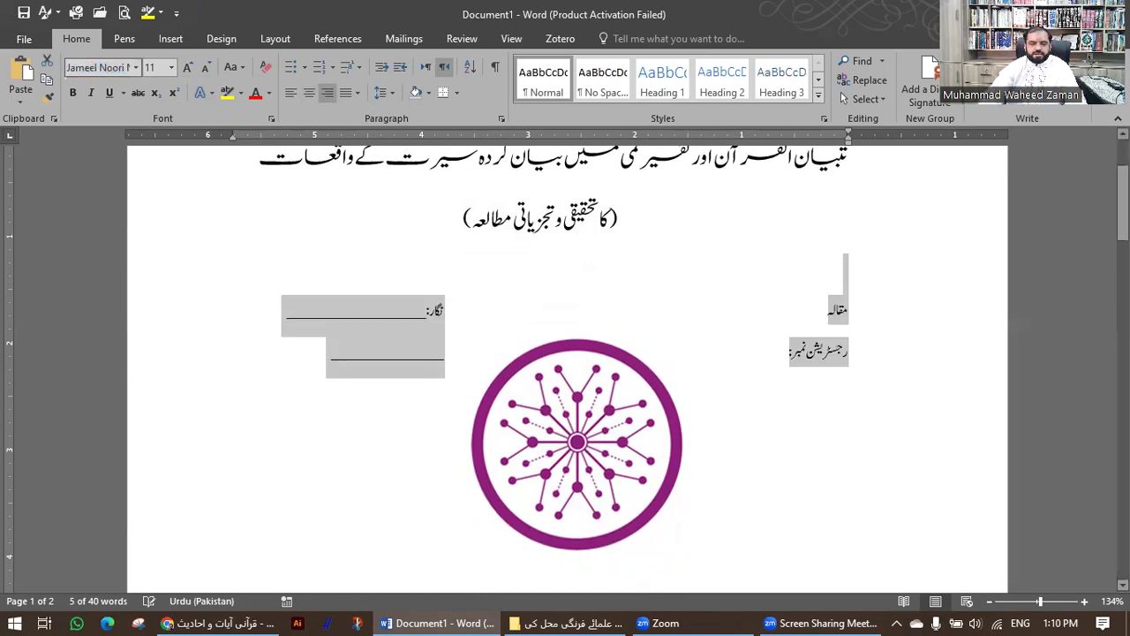
# Move the logo down below the author and registration lines
pyautogui.click(681, 451)
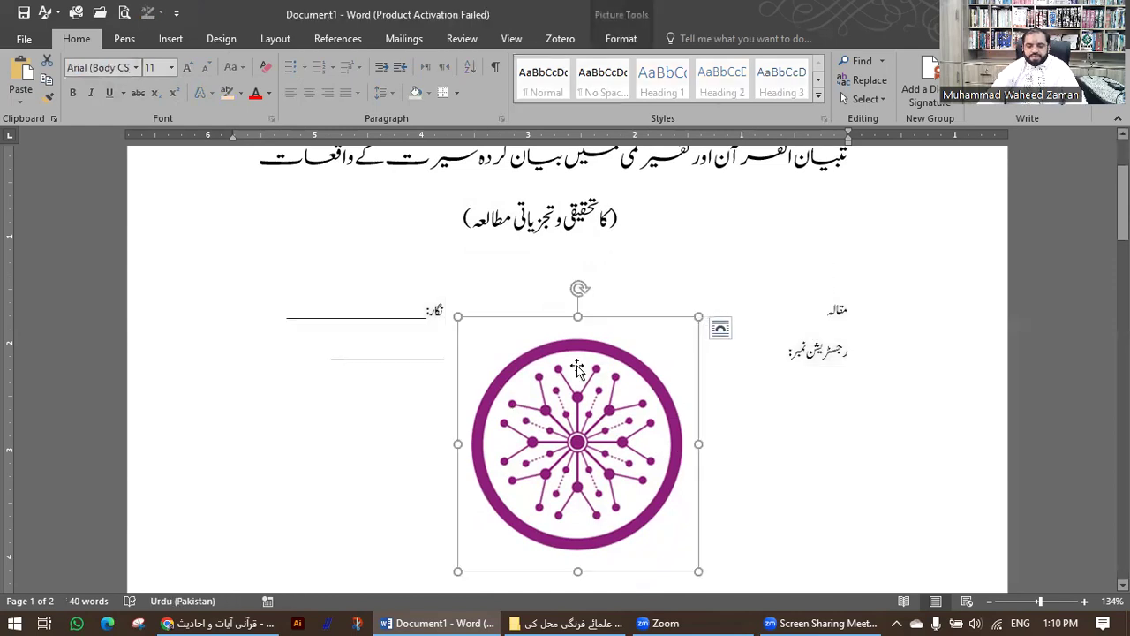
pyautogui.scroll(-3, 574, 345)
pyautogui.moveTo(574, 345); pyautogui.dragTo(575, 421)
pyautogui.scroll(3, 576, 402)
pyautogui.click(247, 357)
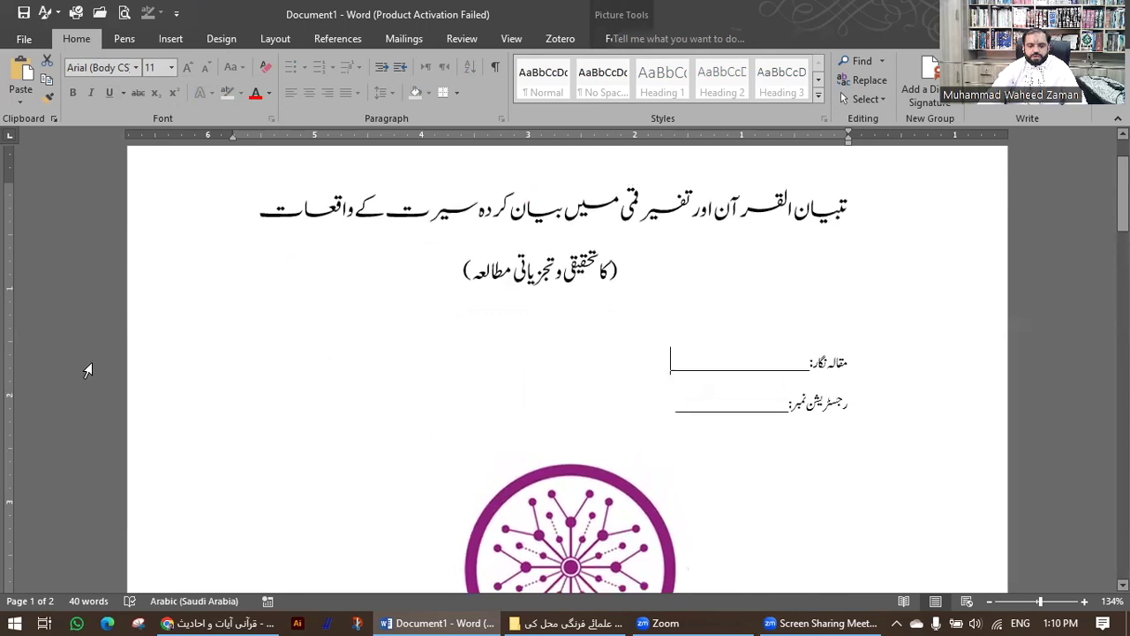
# Centre the two label lines and select the blank underline after the author label
pyautogui.moveTo(104, 366); pyautogui.dragTo(106, 406)
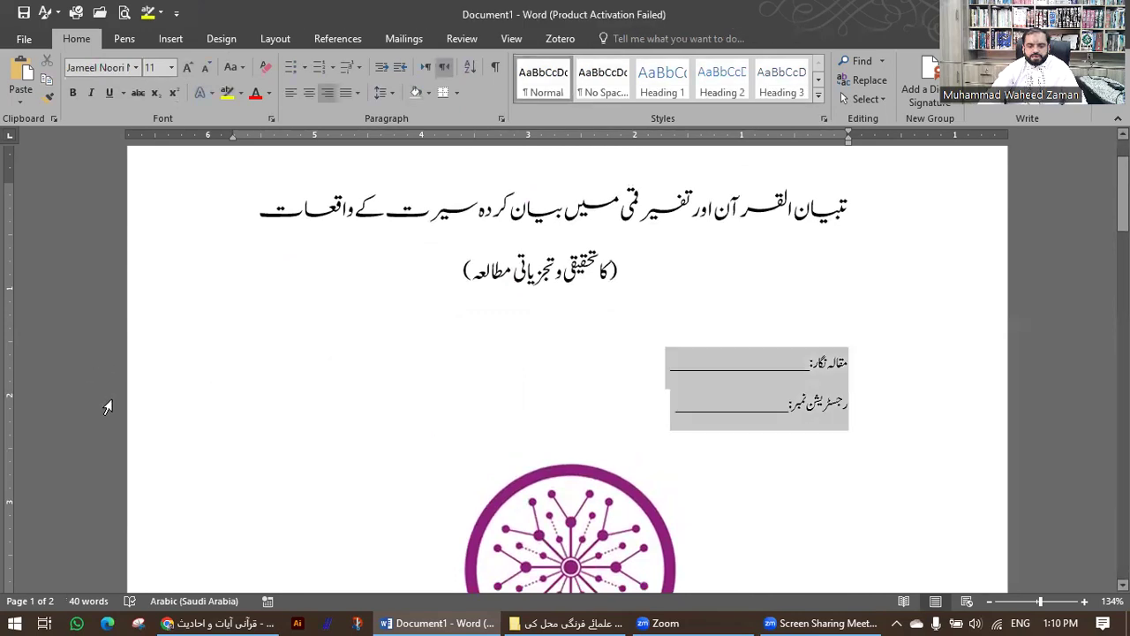
pyautogui.click(308, 96)
pyautogui.click(677, 421)
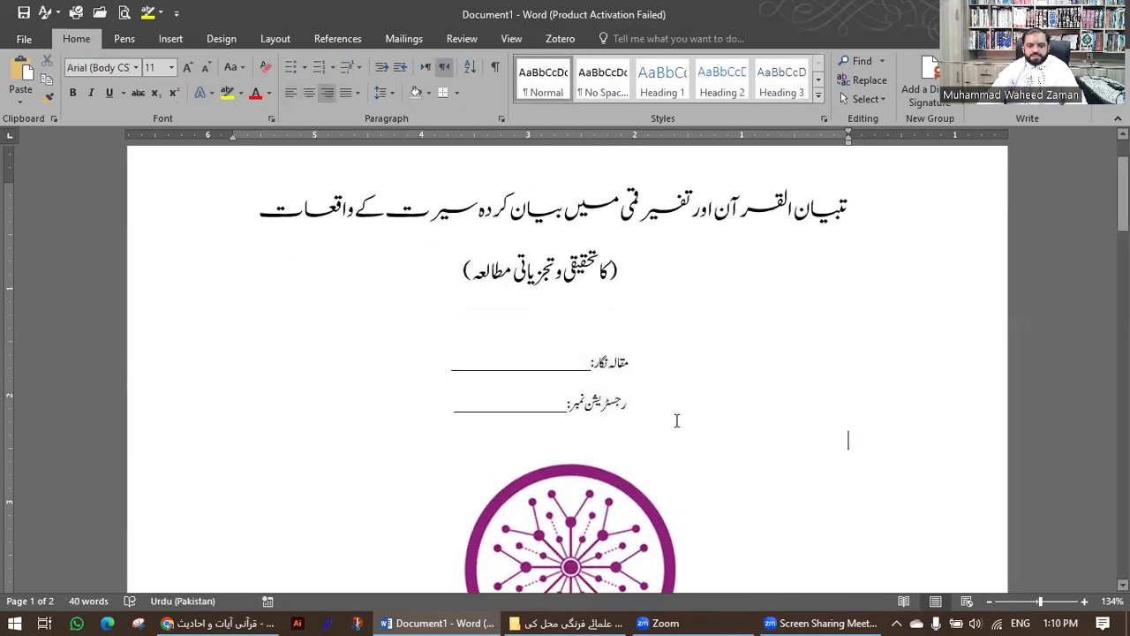
pyautogui.scroll(-3, 677, 422)
pyautogui.click(618, 403)
pyautogui.scroll(-2, 587, 397)
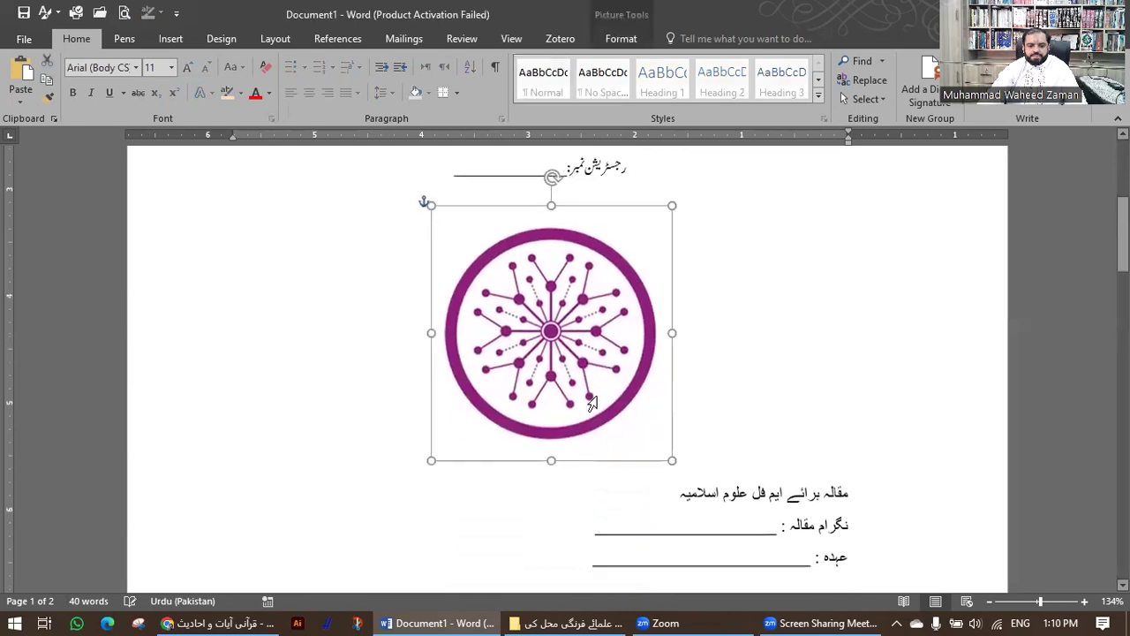
pyautogui.scroll(3, 599, 399)
pyautogui.click(458, 271)
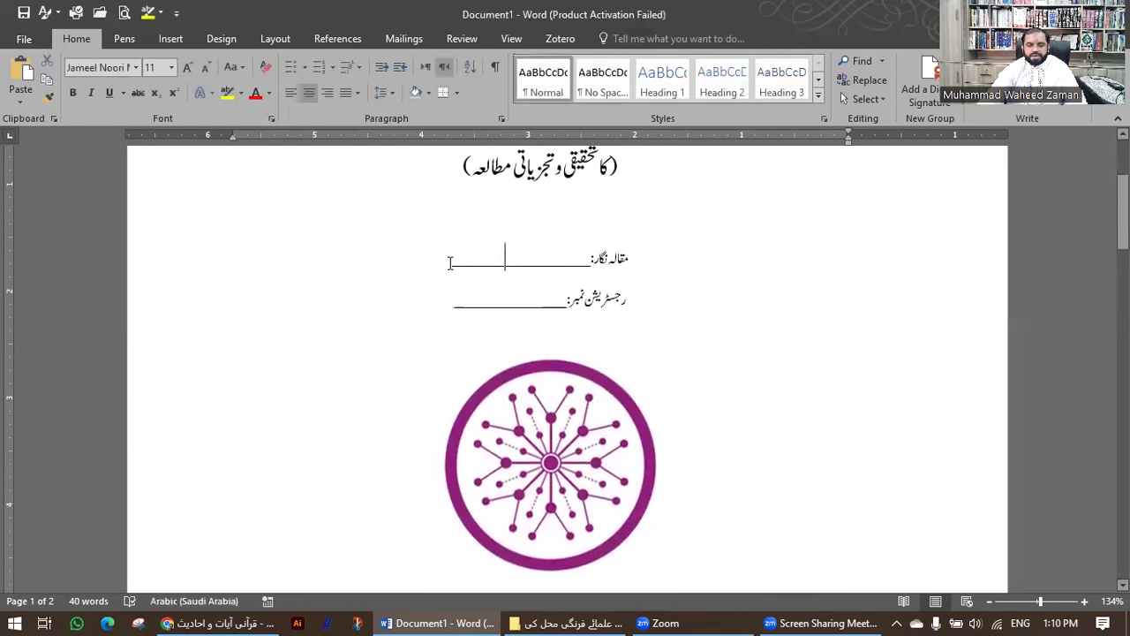
pyautogui.moveTo(449, 263); pyautogui.dragTo(591, 263)
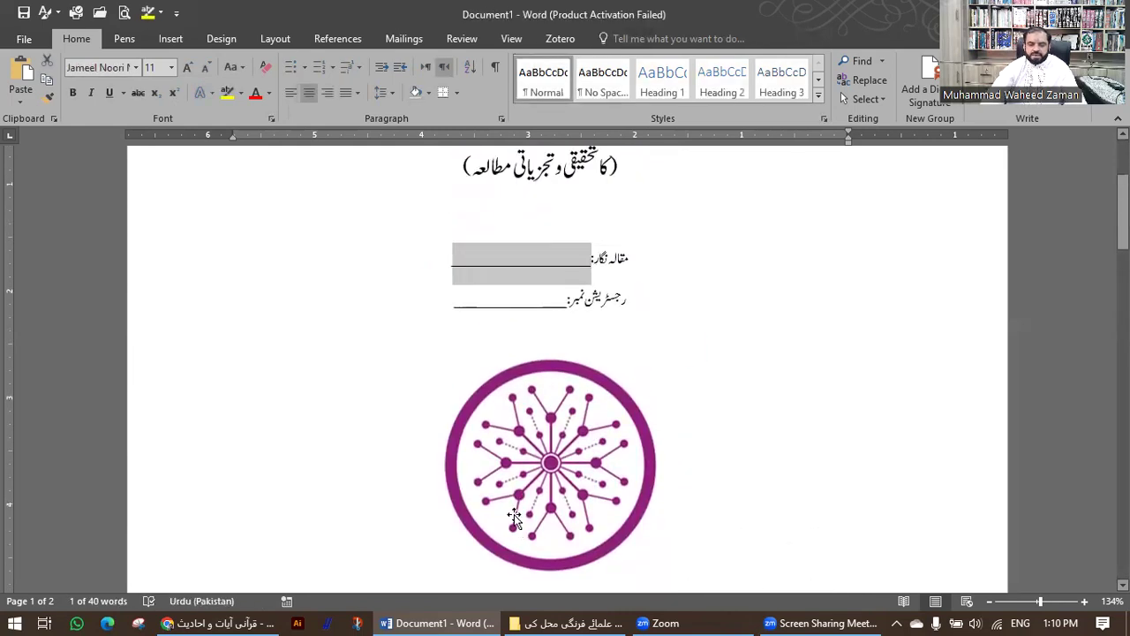
# Replace the author blank with the researcher's name in Urdu
pyautogui.press('Delete')
pyautogui.hotkey('alt', 'shift')
pyautogui.write('name')
pyautogui.press('BackSpace')
pyautogui.press('BackSpace')
pyautogui.press('BackSpace')
pyautogui.hotkey('alt', 'shift')
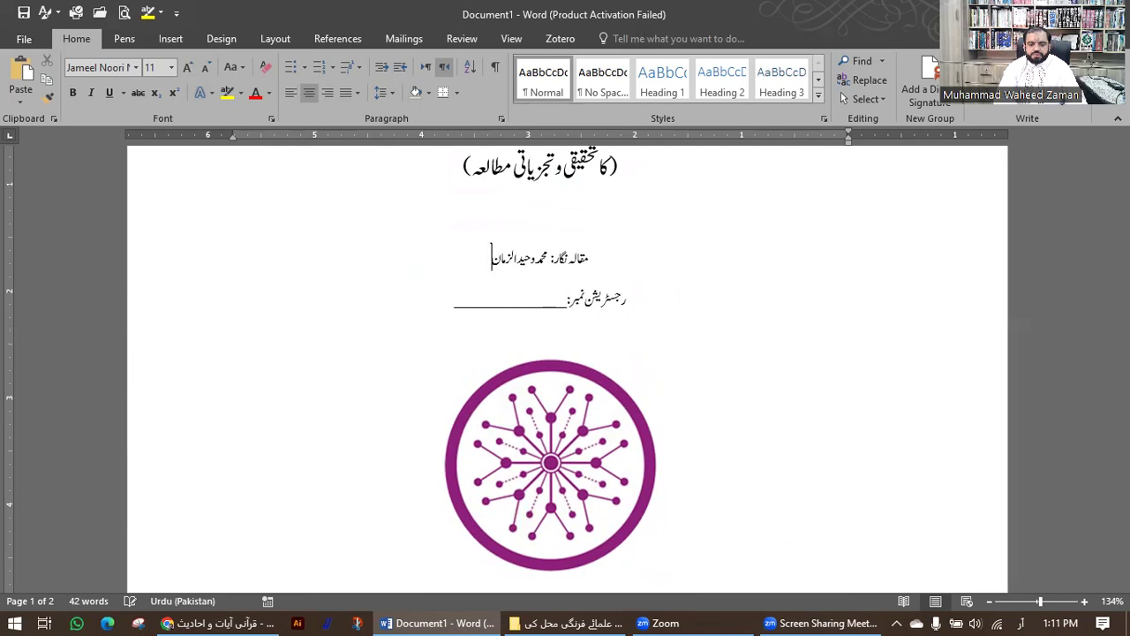
pyautogui.moveTo(451, 303); pyautogui.dragTo(569, 302)
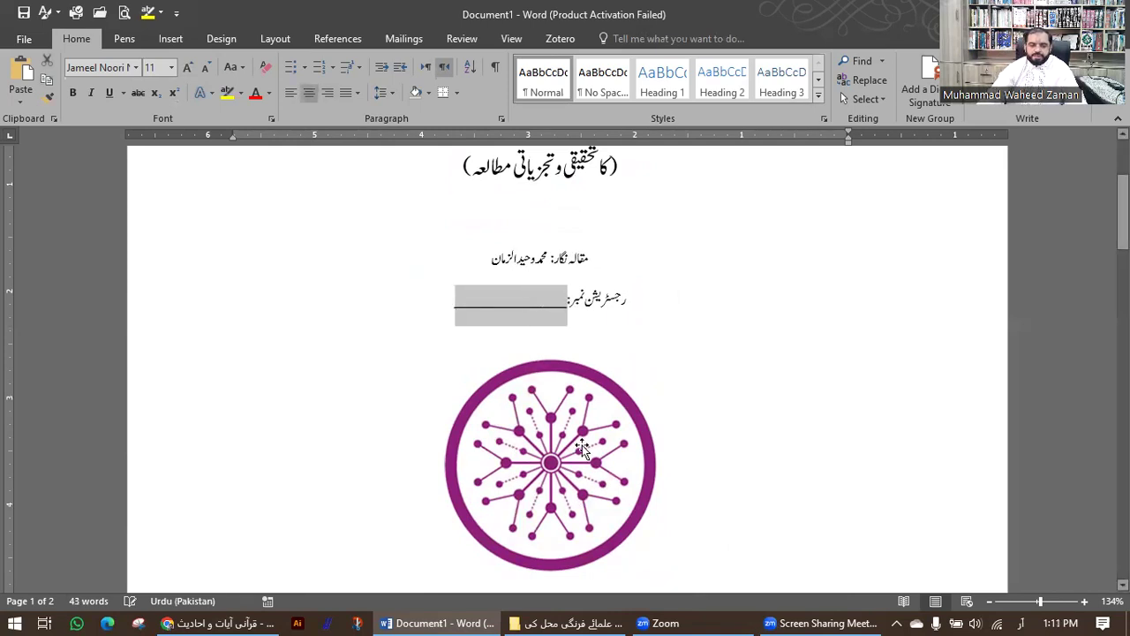
pyautogui.write('00000000000000')
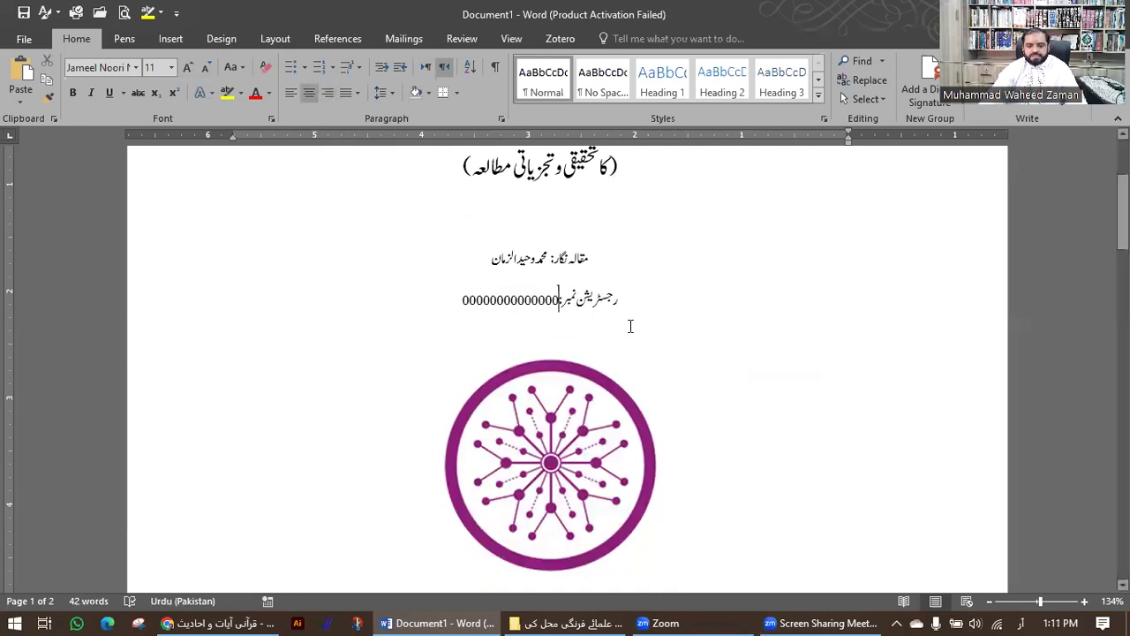
pyautogui.tripleClick(557, 298)
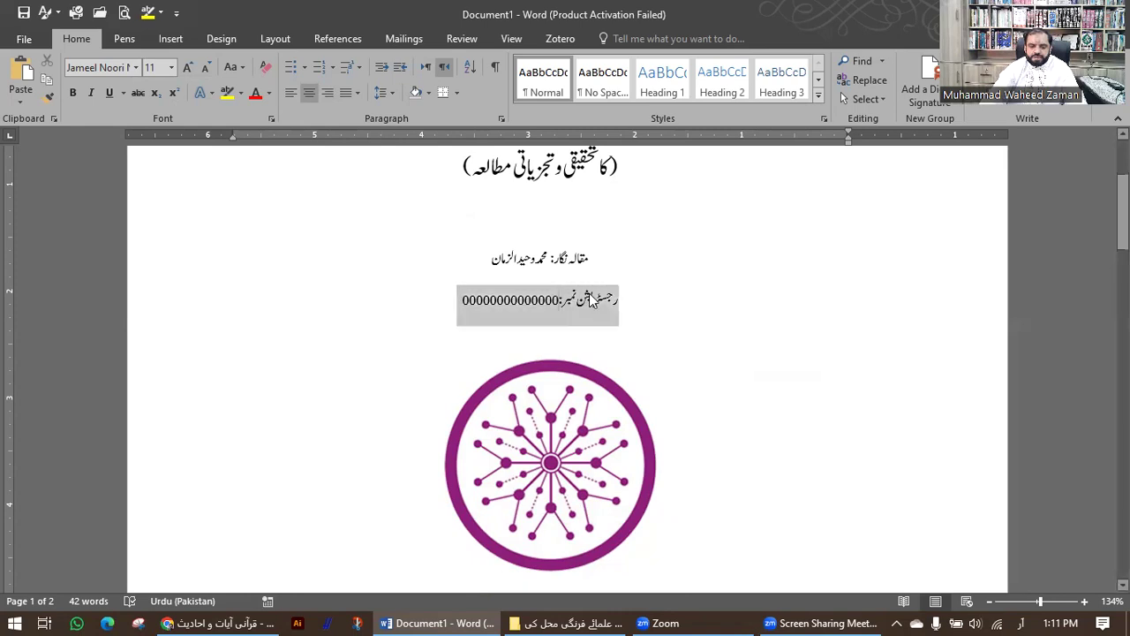
pyautogui.moveTo(623, 299); pyautogui.dragTo(564, 300)
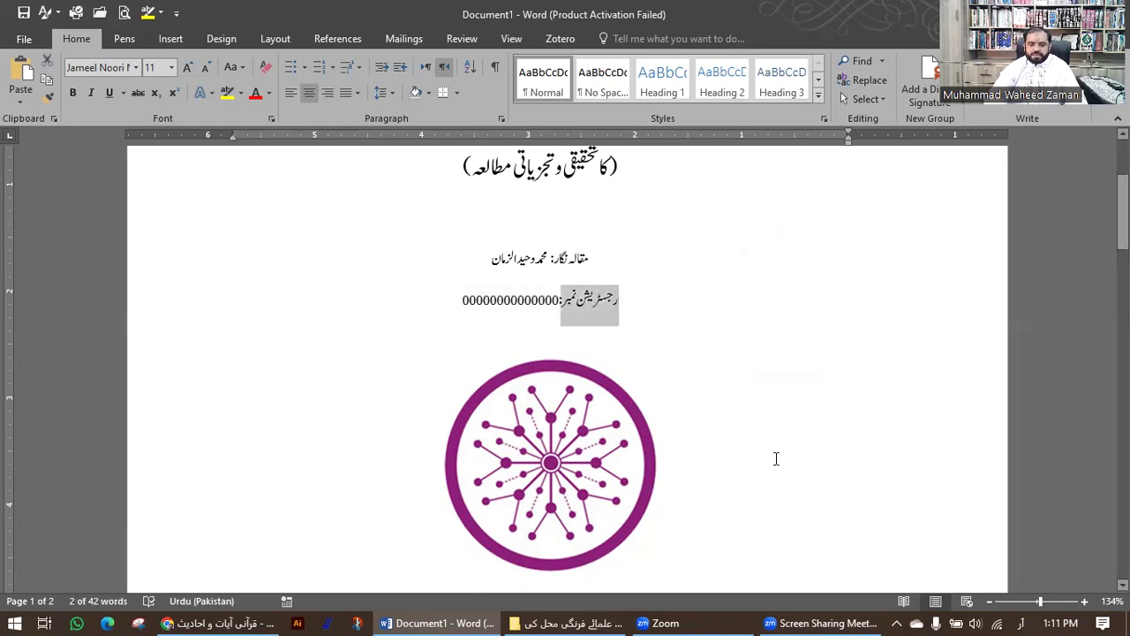
pyautogui.hotkey('ctrl', 'b')
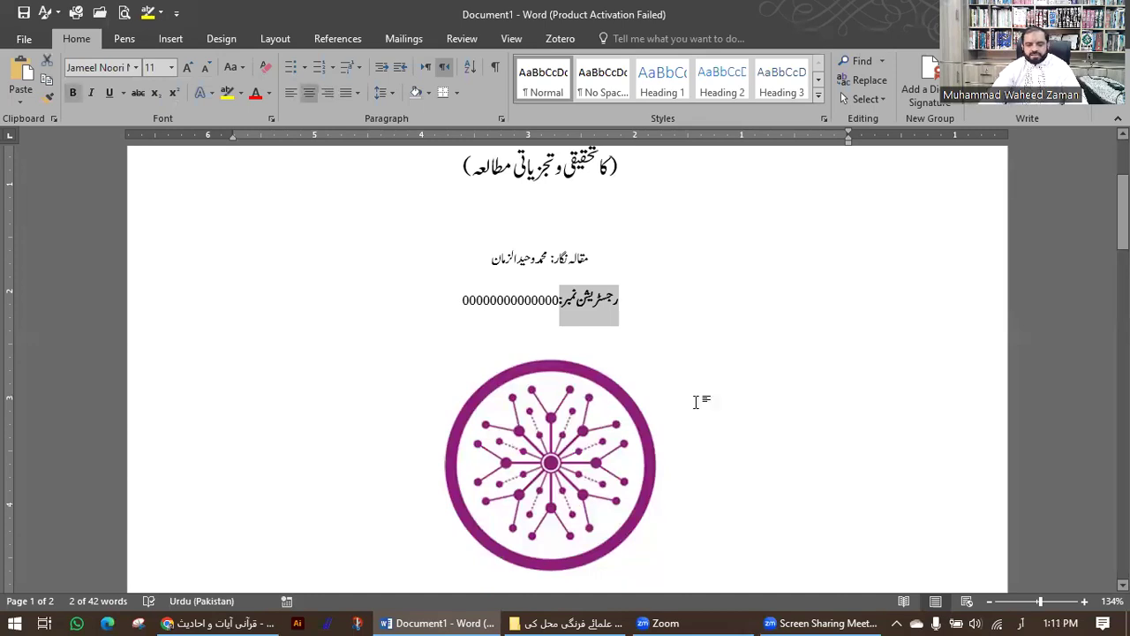
pyautogui.click(696, 402)
# Set the lower cover-page lines to Jameel Noori Nastaleeq and centre them
pyautogui.scroll(-4, 606, 391)
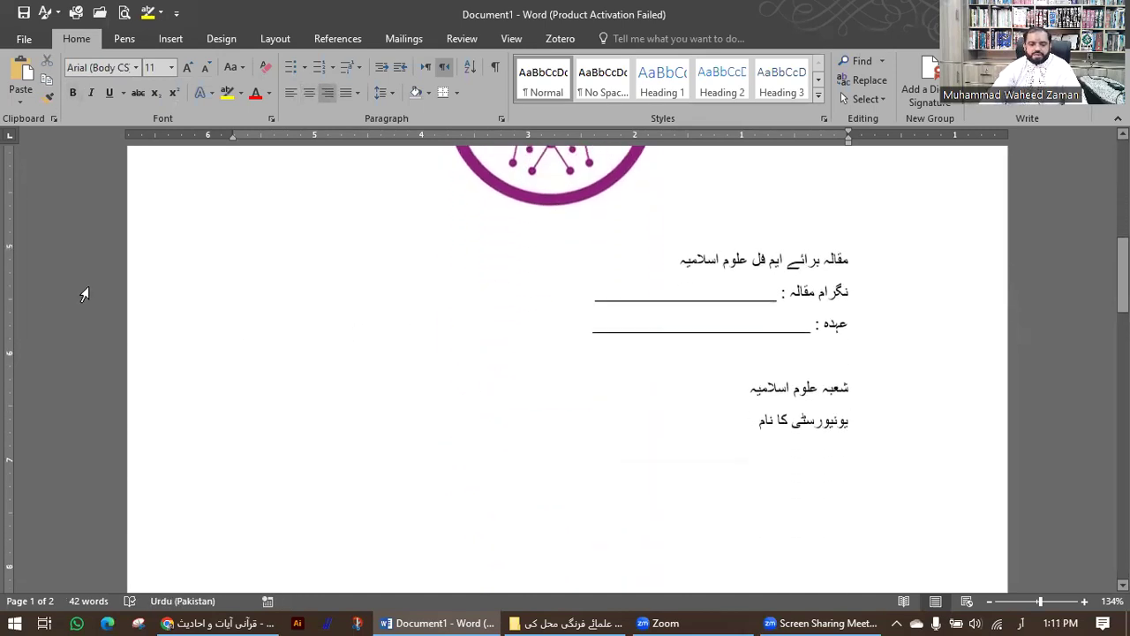
pyautogui.moveTo(138, 271); pyautogui.dragTo(124, 426)
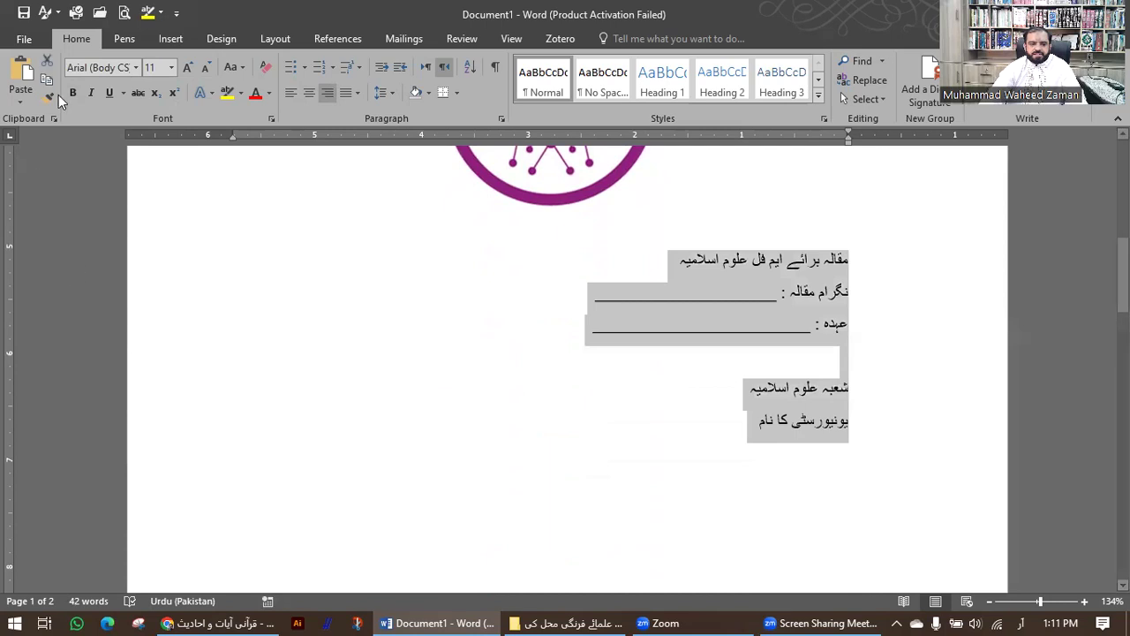
pyautogui.click(100, 71)
pyautogui.press('BackSpace')
pyautogui.write('ج')
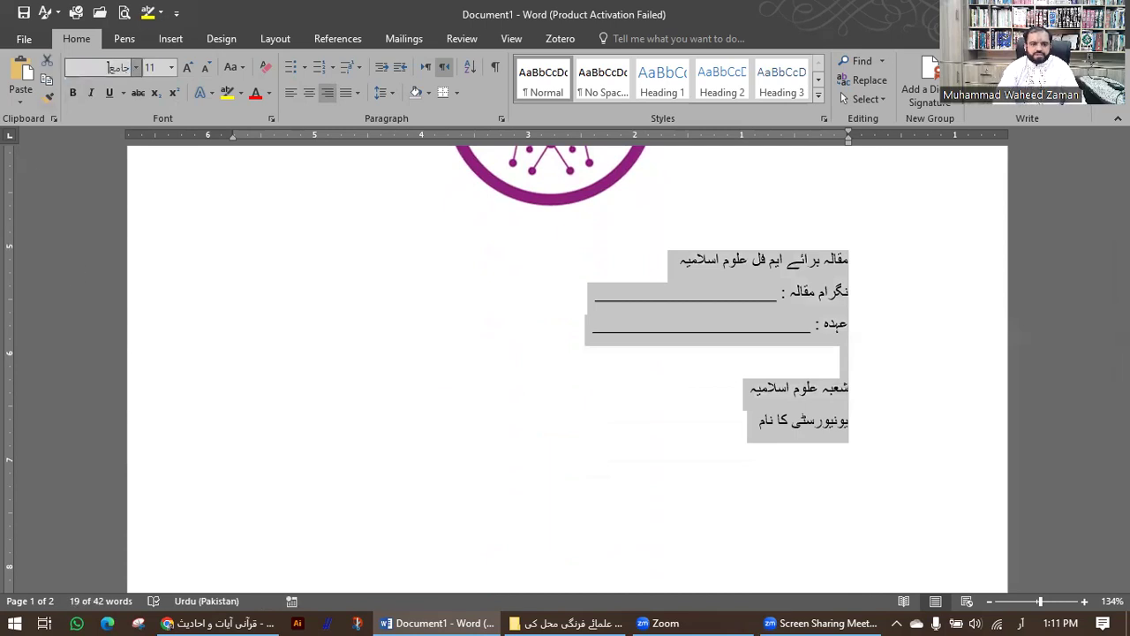
pyautogui.press('super+space')
pyautogui.write('Jamele')
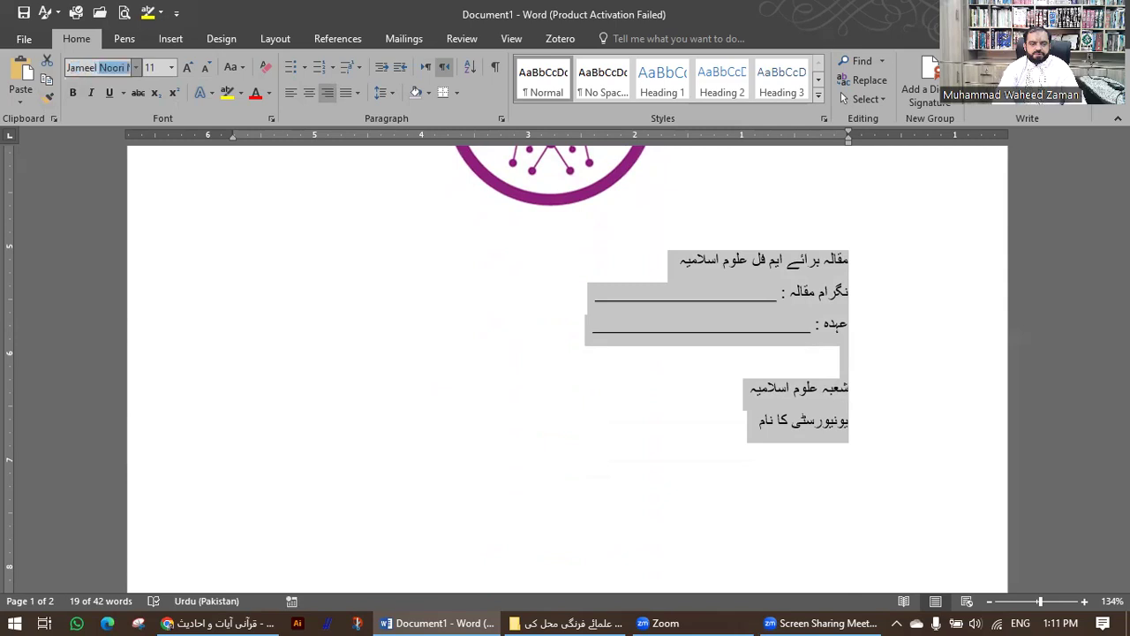
pyautogui.press('Return')
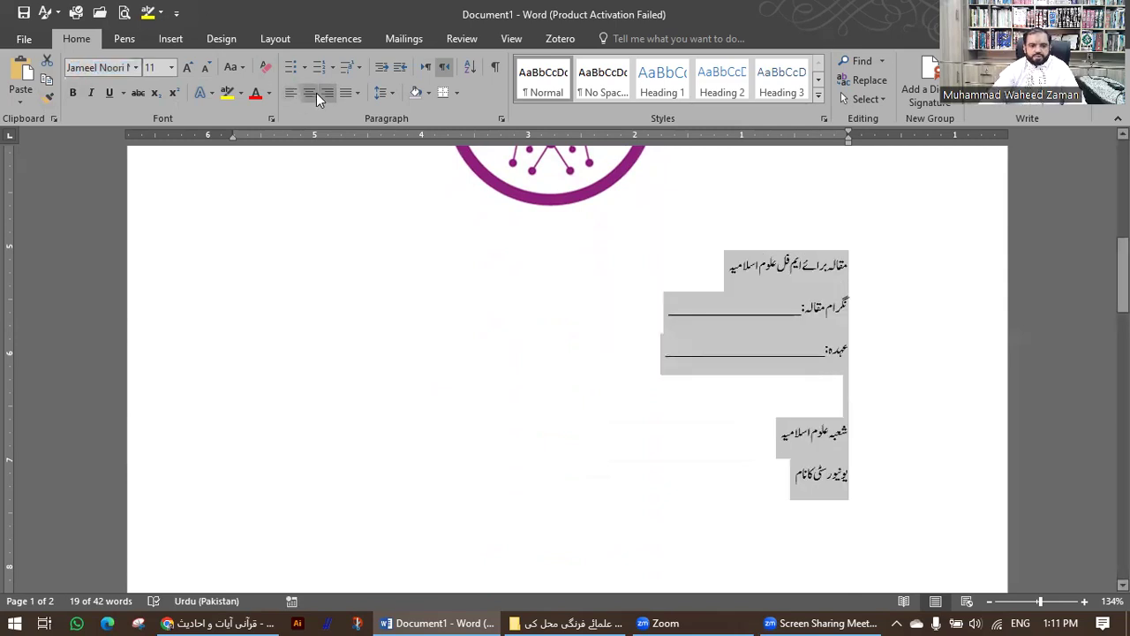
pyautogui.click(311, 93)
pyautogui.click(744, 449)
# Insert blank lines above the department line to push the department and university lines lower
pyautogui.scroll(-3, 538, 427)
pyautogui.scroll(-1, 537, 427)
pyautogui.scroll(3, 618, 255)
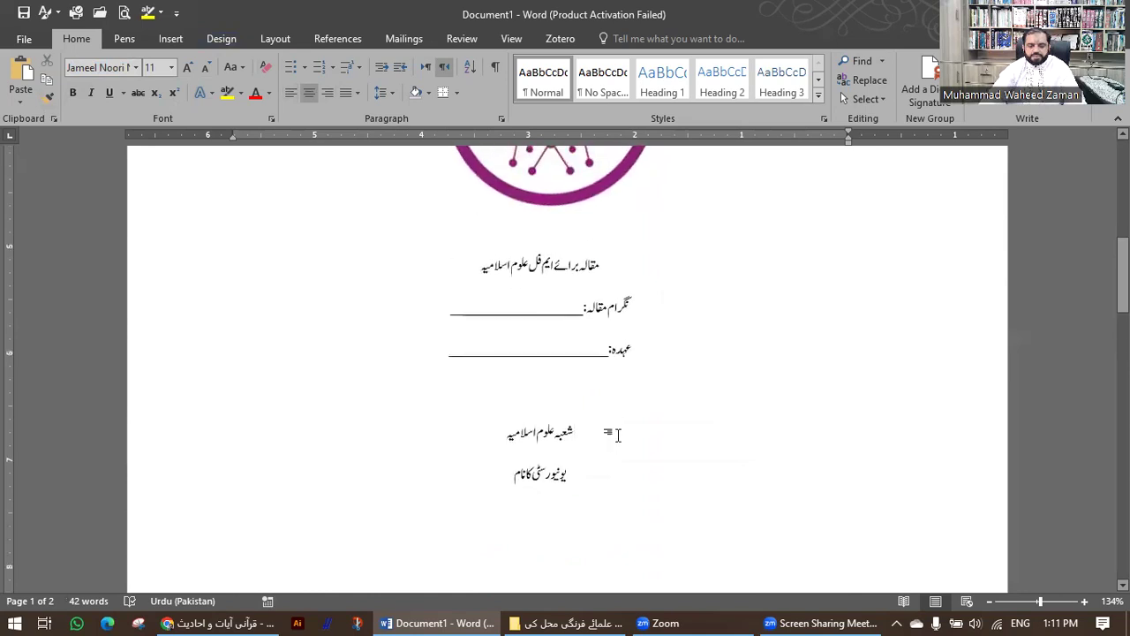
pyautogui.press('Return')
pyautogui.press('Return')
pyautogui.press('Return')
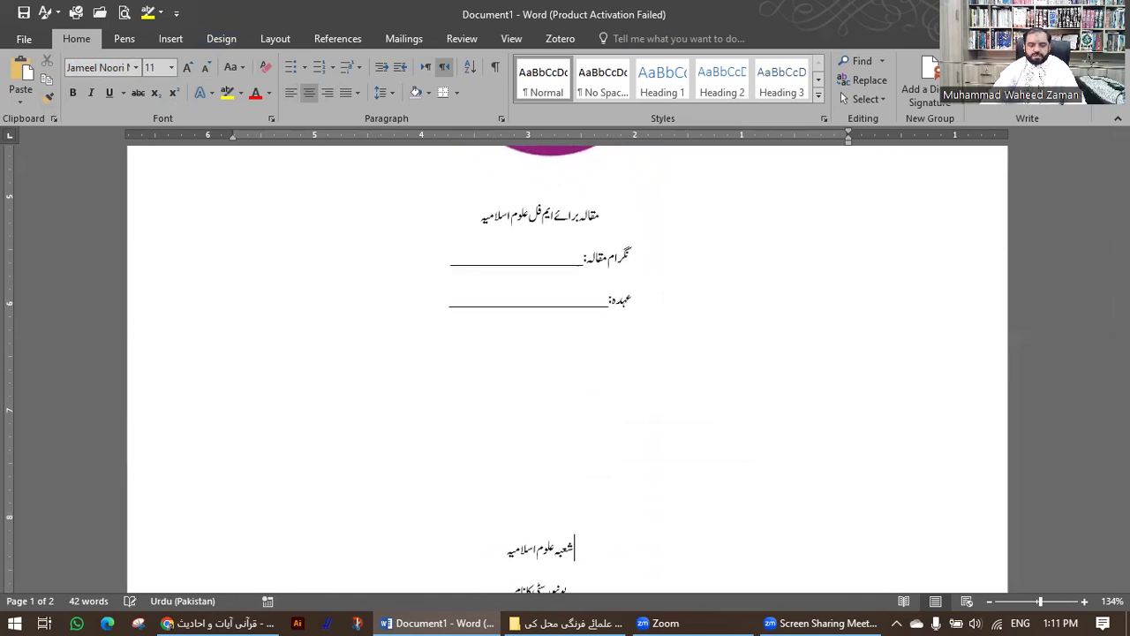
pyautogui.scroll(-6, 582, 371)
pyautogui.click(576, 344)
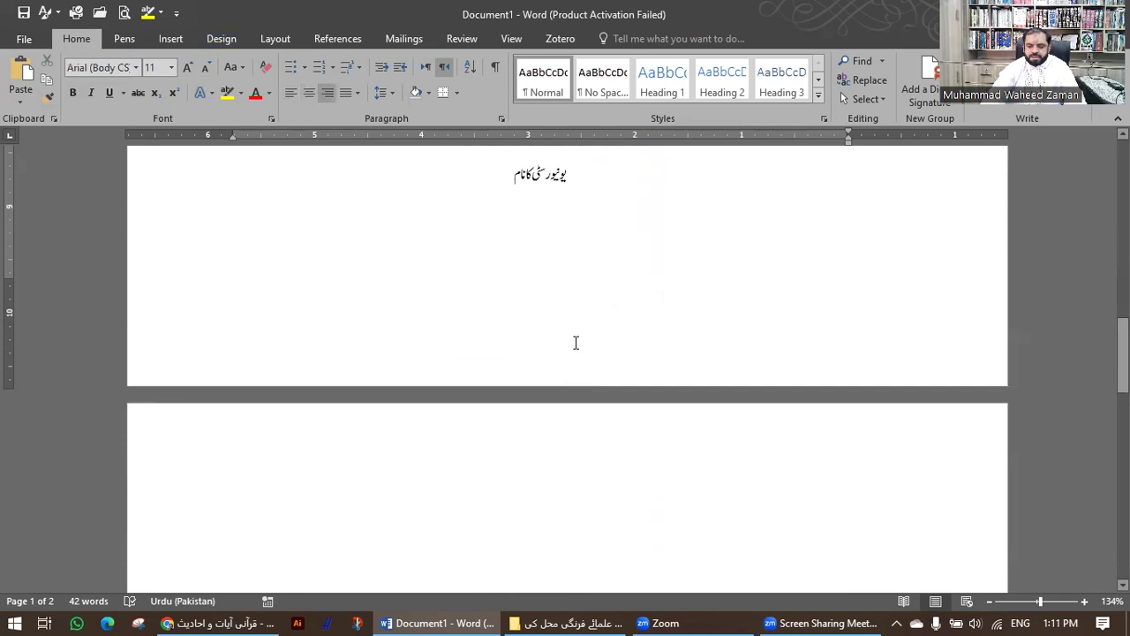
pyautogui.scroll(5, 575, 342)
# Set the selected cover-page text to font size 18
pyautogui.scroll(4, 574, 342)
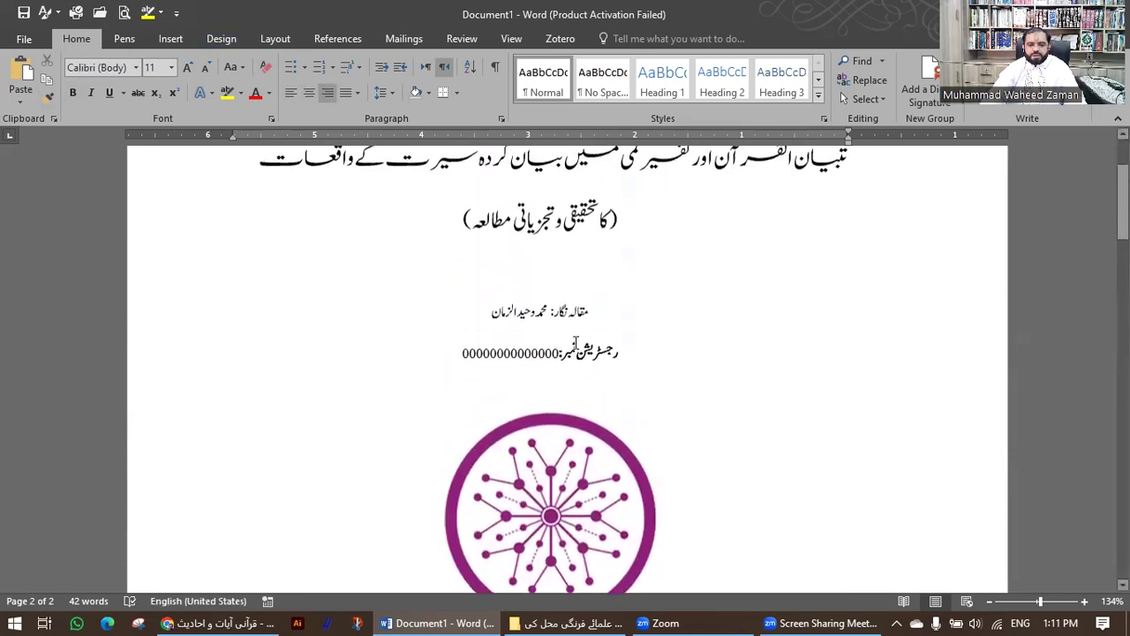
pyautogui.scroll(-5, 575, 344)
pyautogui.scroll(-1, 554, 342)
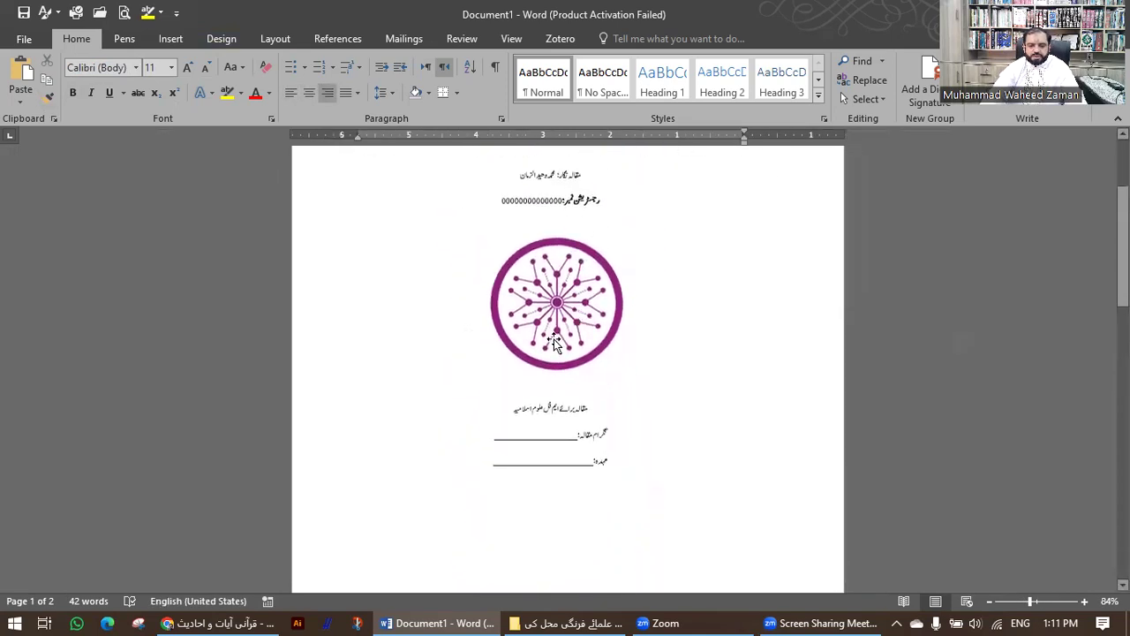
pyautogui.scroll(-3, 552, 353)
pyautogui.scroll(-5, 320, 333)
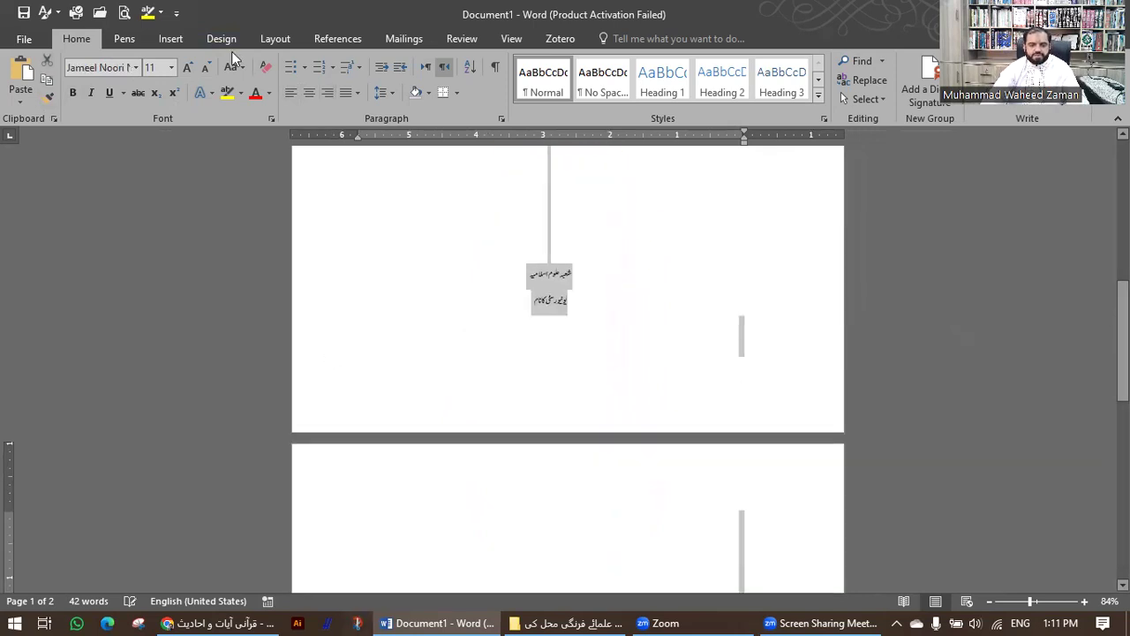
pyautogui.click(152, 67)
pyautogui.write('18')
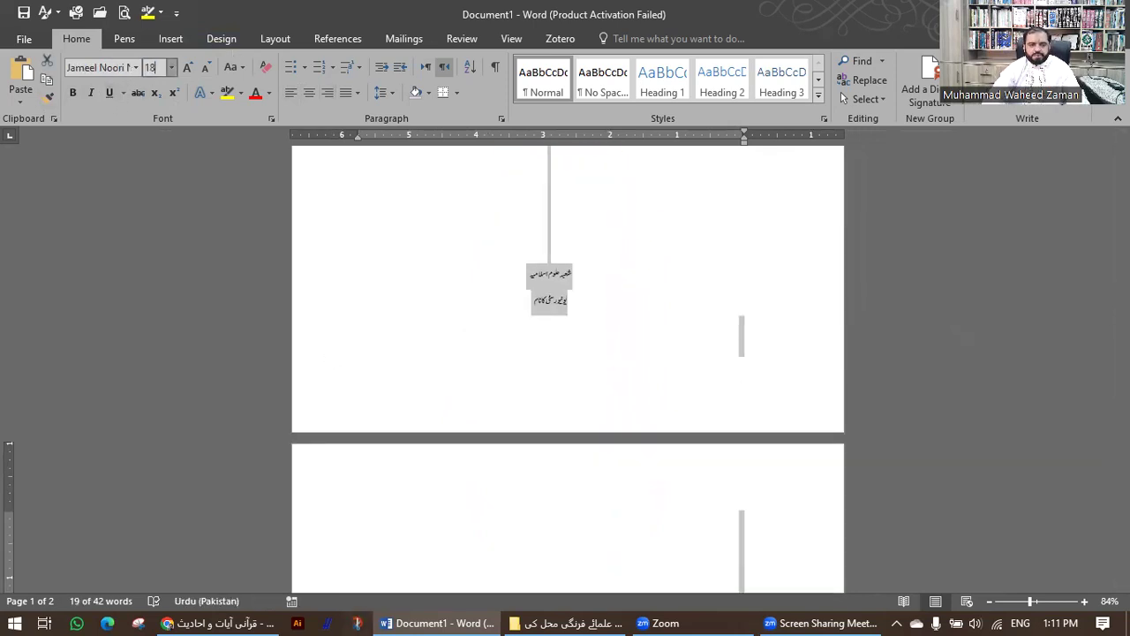
pyautogui.press('Return')
pyautogui.scroll(3, 607, 280)
pyautogui.click(460, 386)
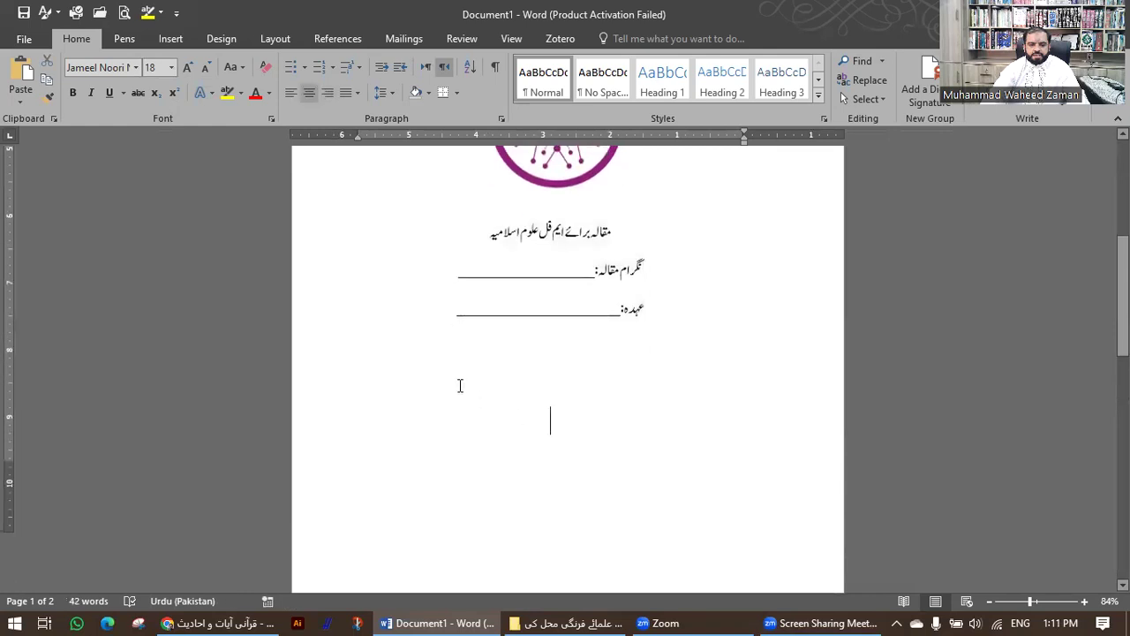
# Make the department and university lines bold and enlarge them to 21 pt
pyautogui.scroll(-2, 460, 386)
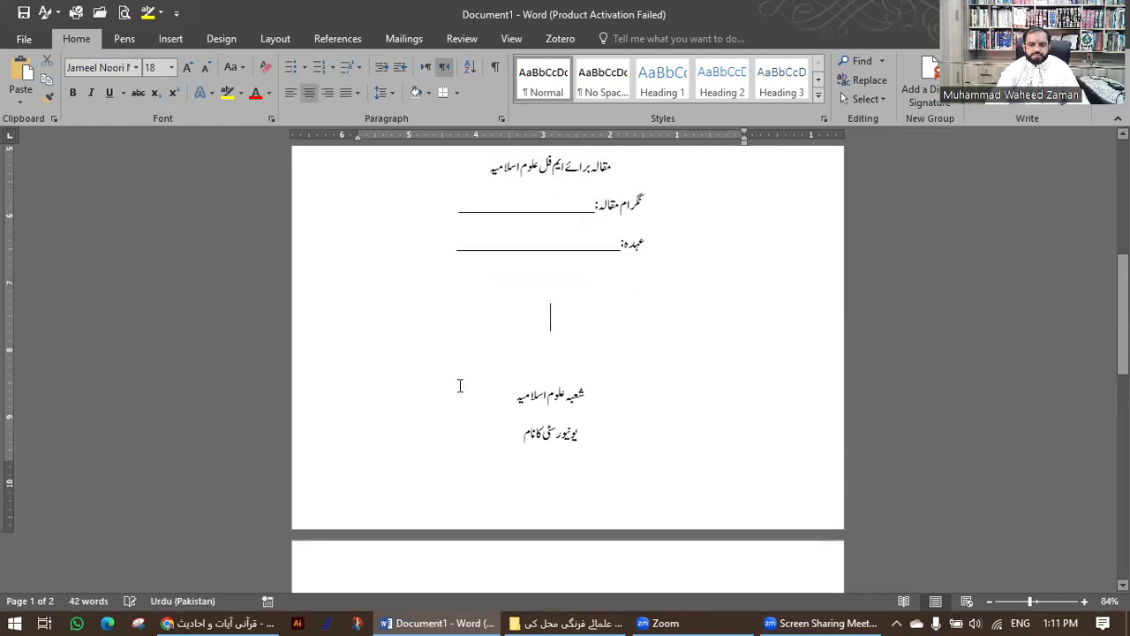
pyautogui.scroll(-1, 460, 386)
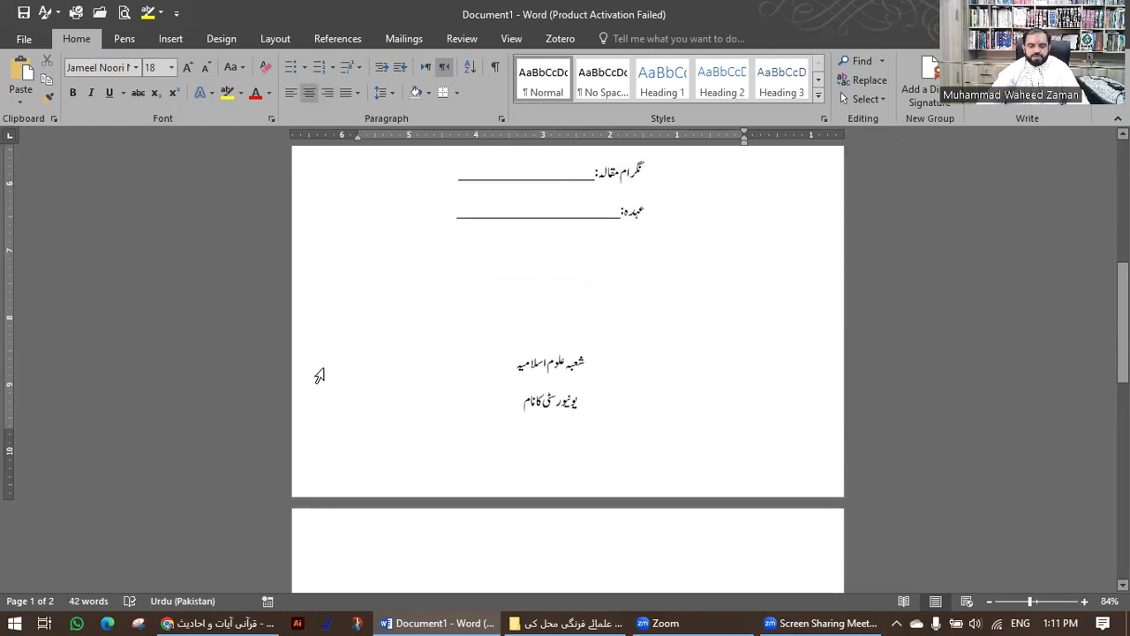
pyautogui.moveTo(320, 376); pyautogui.dragTo(320, 405)
pyautogui.hotkey('ctrl', 'b')
pyautogui.hotkey('ctrl', ']')
pyautogui.hotkey('ctrl', ']')
pyautogui.hotkey('ctrl', ']')
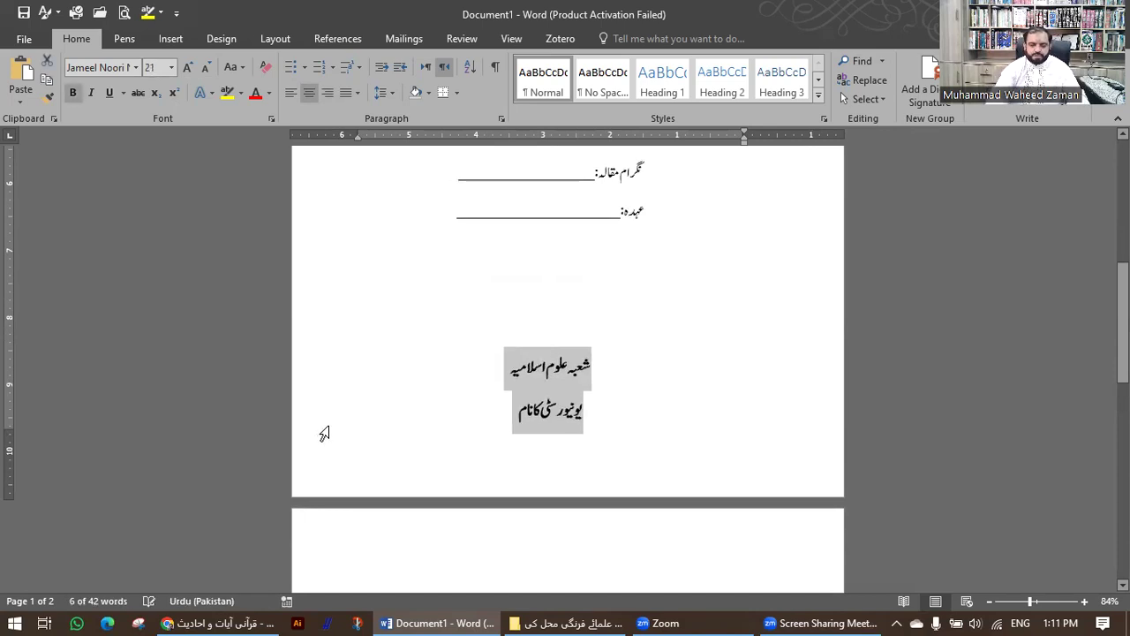
pyautogui.scroll(3, 554, 423)
pyautogui.click(555, 424)
# Place the insertion point at the start of page 2
pyautogui.scroll(6, 555, 424)
pyautogui.scroll(-1, 555, 421)
pyautogui.scroll(-4, 555, 421)
pyautogui.scroll(-8, 555, 421)
pyautogui.scroll(-3, 557, 422)
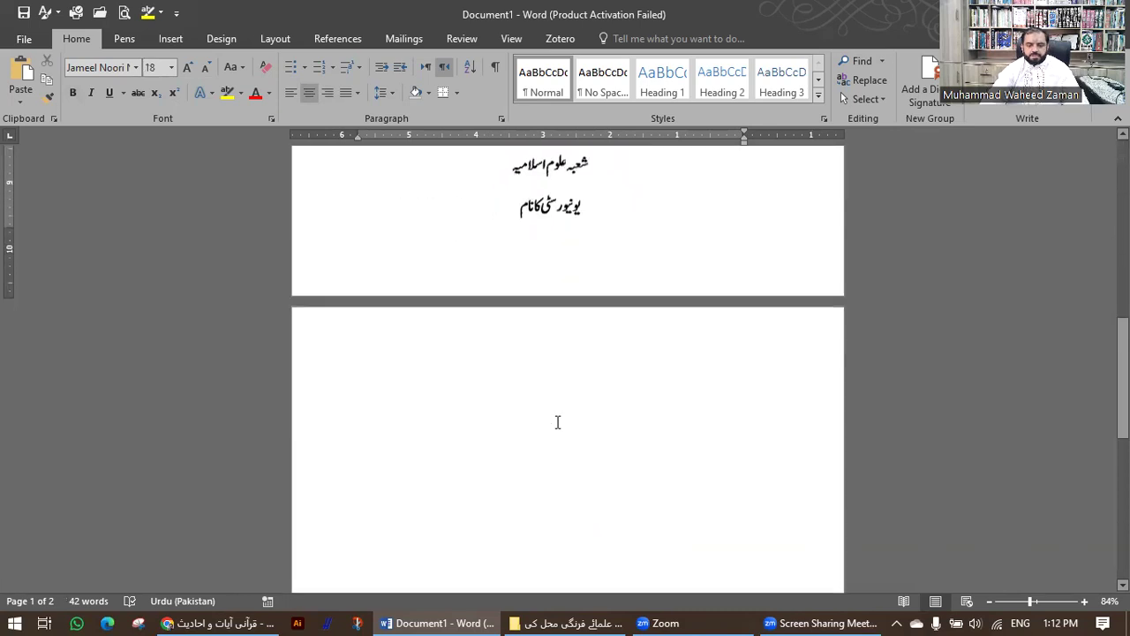
pyautogui.scroll(-1, 557, 422)
pyautogui.click(571, 384)
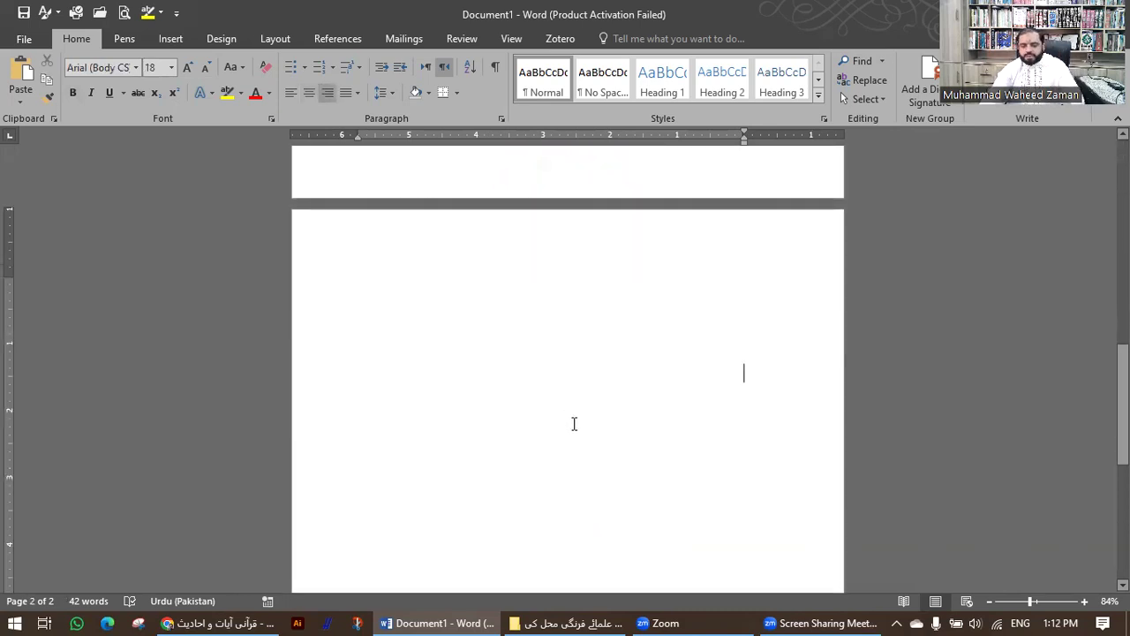
# Type بسم اللہ الرحمن الرحیم on page 2 with the Urdu keyboard and select the line
pyautogui.hotkey('alt', 'shift')
pyautogui.write('bs')
pyautogui.press('BackSpace')
pyautogui.press('BackSpace')
pyautogui.hotkey('alt', 'shift')
pyautogui.write('ہ الرحمن ا')
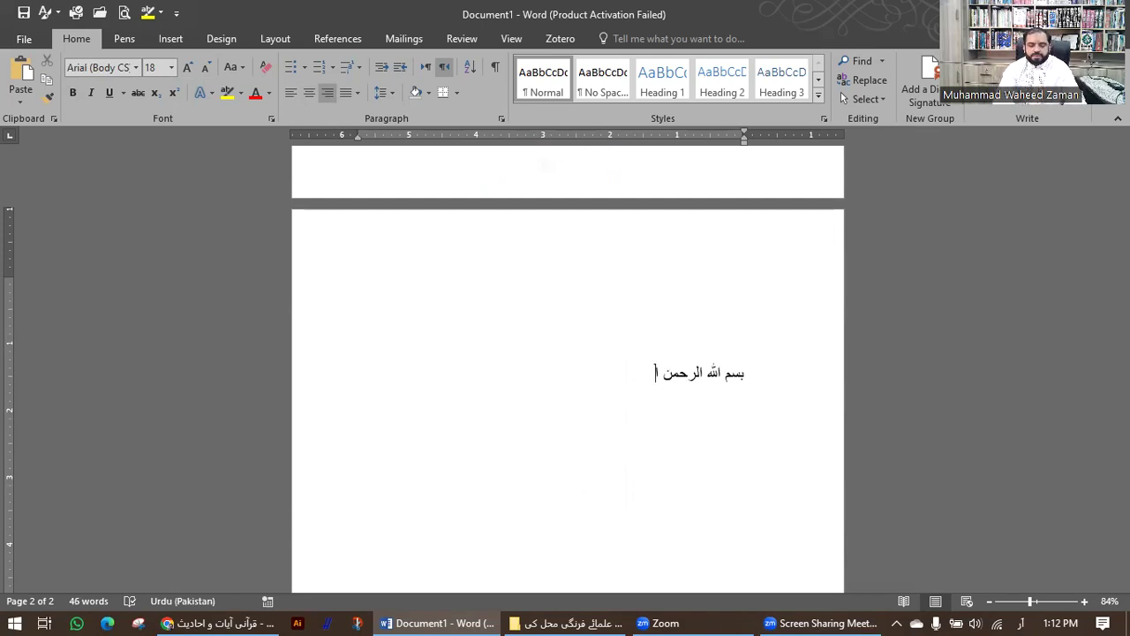
pyautogui.write('لرحیم')
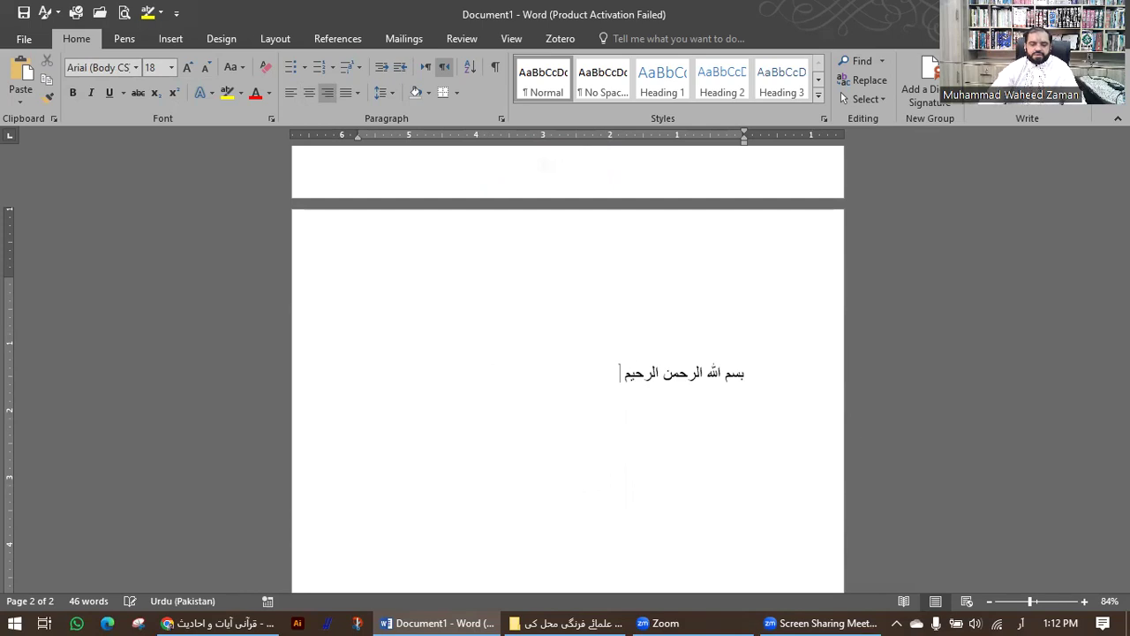
pyautogui.click(316, 382)
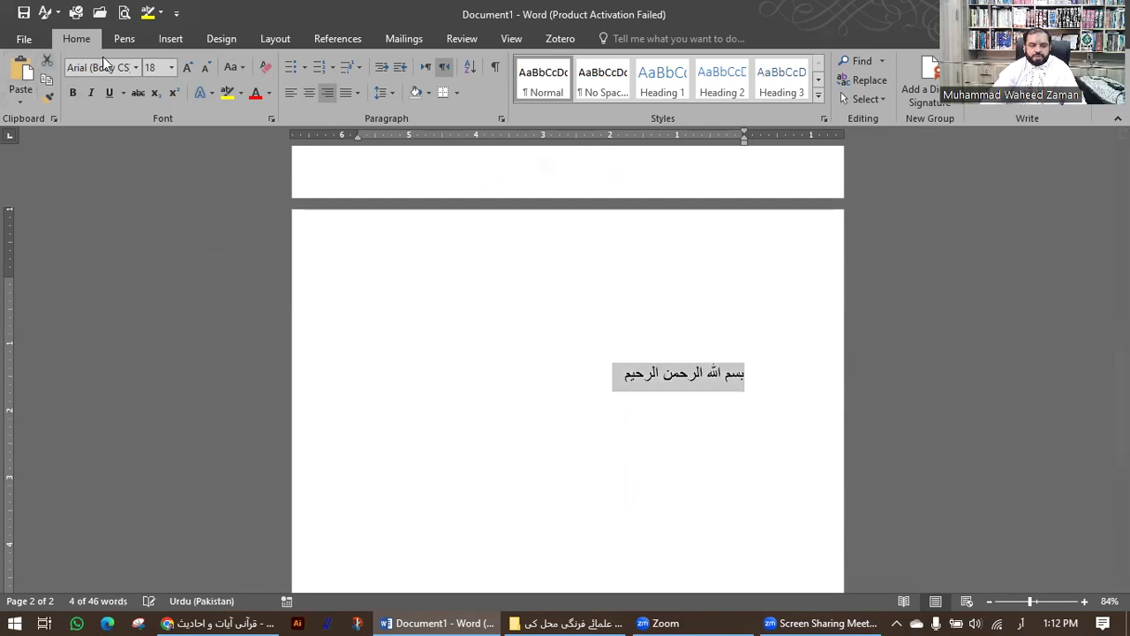
pyautogui.click(136, 68)
# Apply Al Qalam Quran Majeed Web to the Bismillah, enlarge it to 43 pt, and add a line above
pyautogui.click(130, 246)
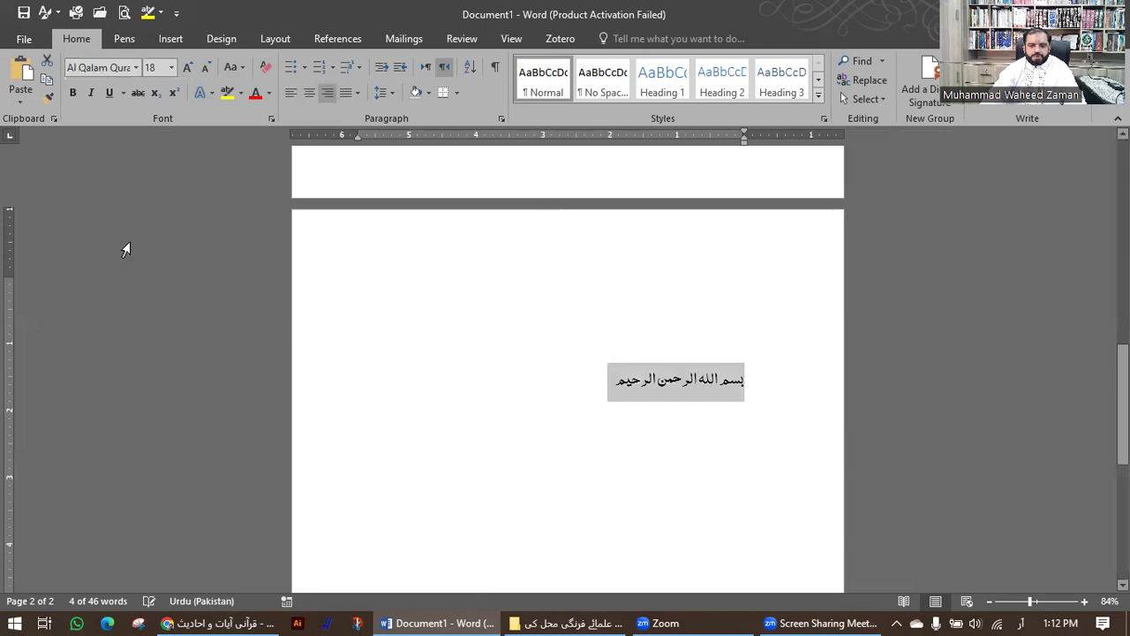
pyautogui.hotkey('ctrl', ']')
pyautogui.hotkey('ctrl', ']')
pyautogui.hotkey('ctrl', ']')
pyautogui.hotkey('ctrl', ']')
pyautogui.hotkey('ctrl', ']')
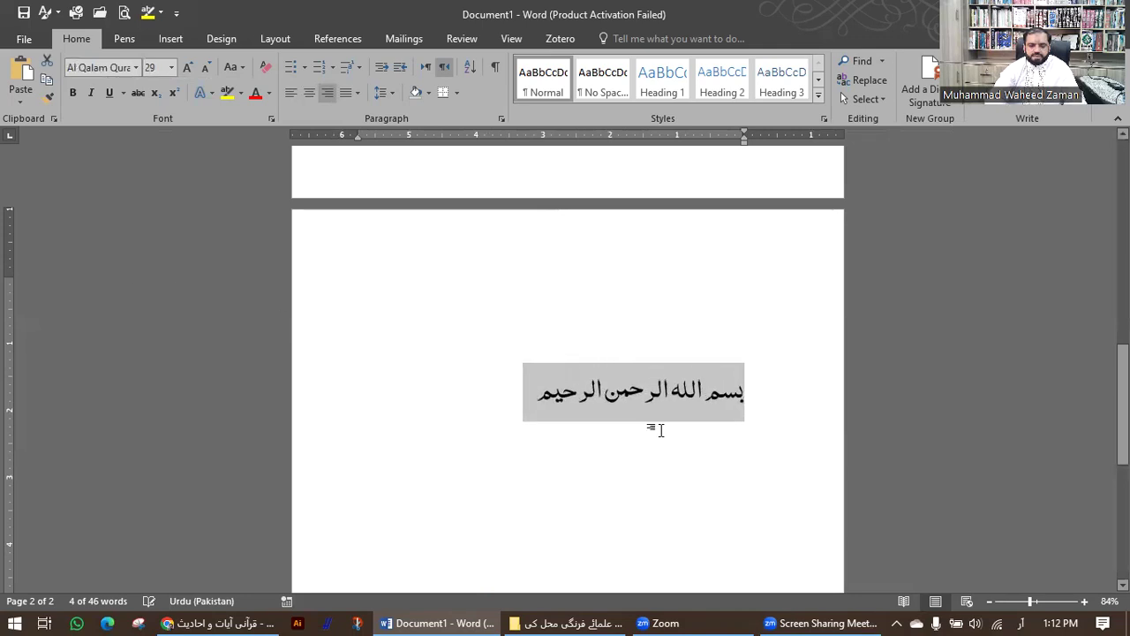
pyautogui.hotkey('ctrl', ']')
pyautogui.hotkey('ctrl', ']')
pyautogui.hotkey('ctrl', ']')
pyautogui.hotkey('ctrl', ']')
pyautogui.hotkey('ctrl', ']')
pyautogui.hotkey('ctrl', ']')
pyautogui.hotkey('ctrl', ']')
pyautogui.hotkey('ctrl', ']')
pyautogui.hotkey('ctrl', ']')
pyautogui.hotkey('ctrl', ']')
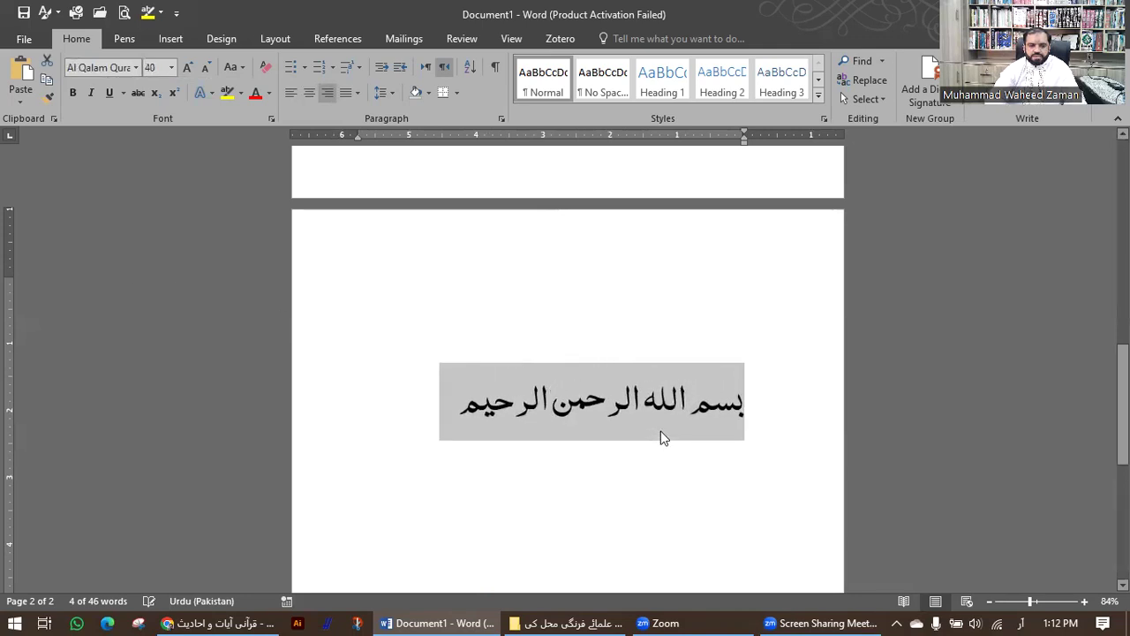
pyautogui.hotkey('ctrl', ']')
pyautogui.hotkey('ctrl', ']')
pyautogui.hotkey('ctrl', ']')
pyautogui.hotkey('ctrl', ']')
pyautogui.click(661, 432)
pyautogui.scroll(-1, 751, 353)
pyautogui.click(754, 357)
pyautogui.press('Return')
# Add vowel marks to بسم and the shadda with standing alif to الله
pyautogui.scroll(-3, 644, 381)
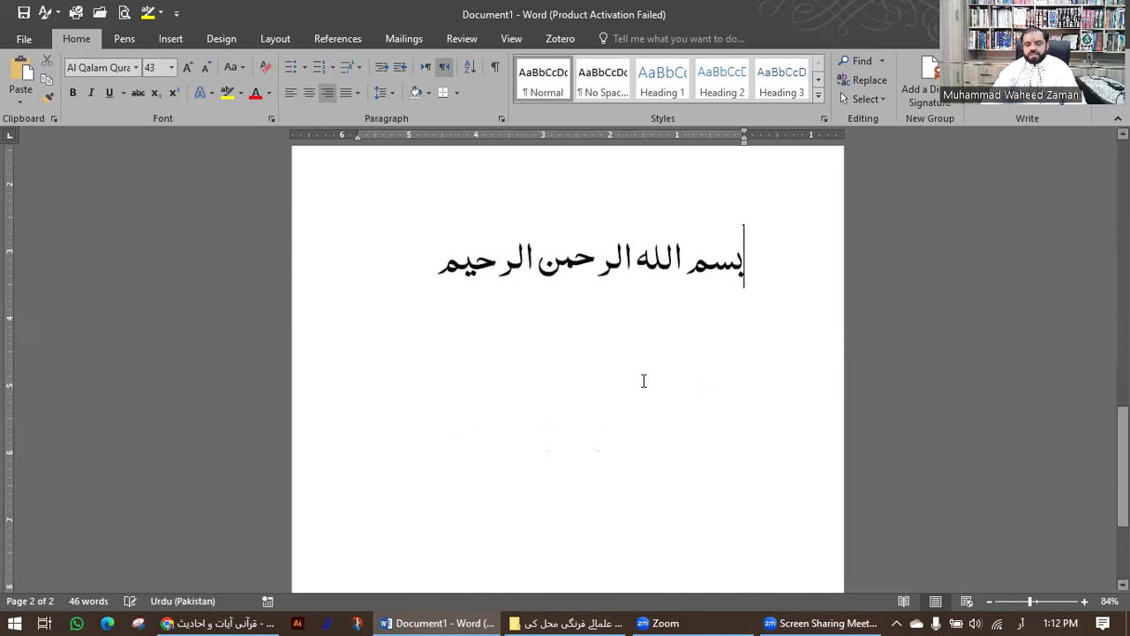
pyautogui.write('ِ')
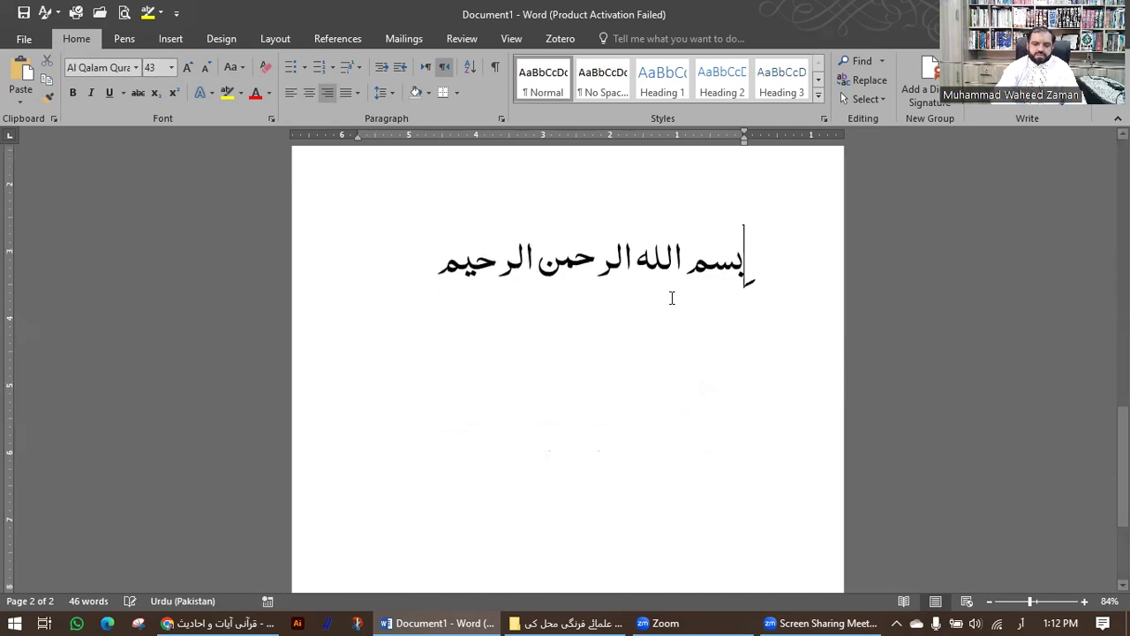
pyautogui.press('Left')
pyautogui.press('Left')
pyautogui.write('ُ')
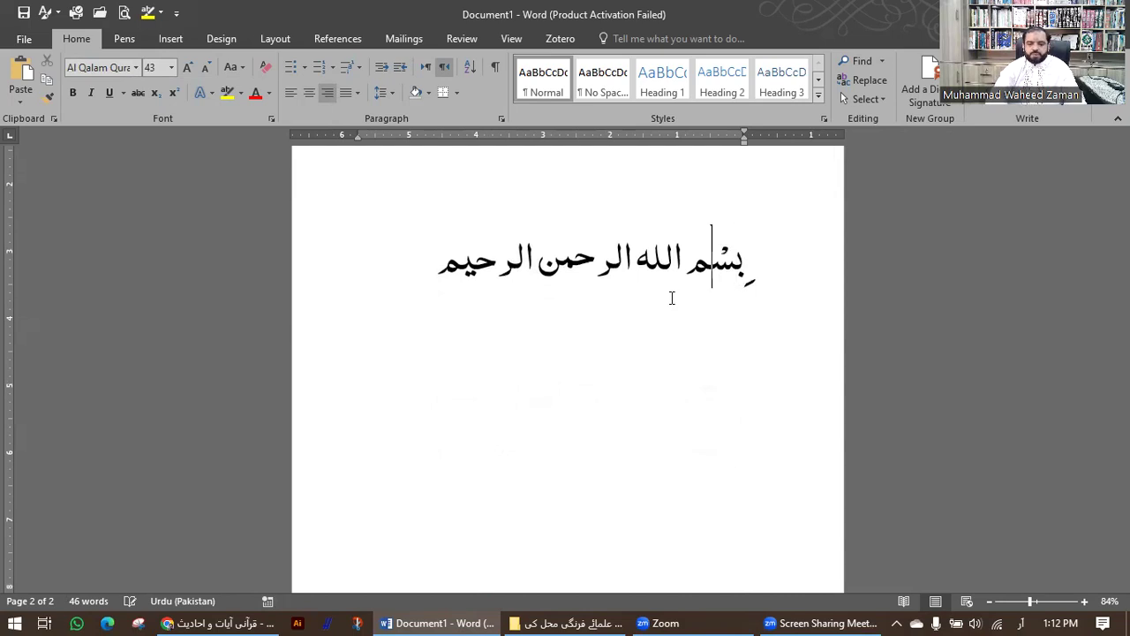
pyautogui.press('Left')
pyautogui.write('ِ')
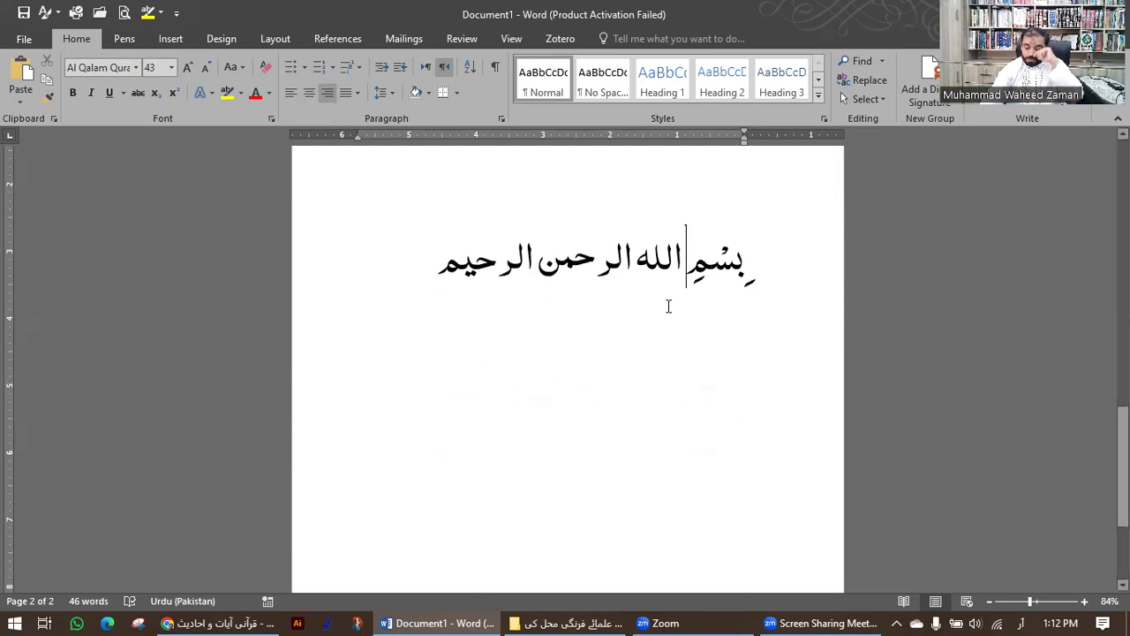
pyautogui.click(655, 250)
pyautogui.write('ّٰ')
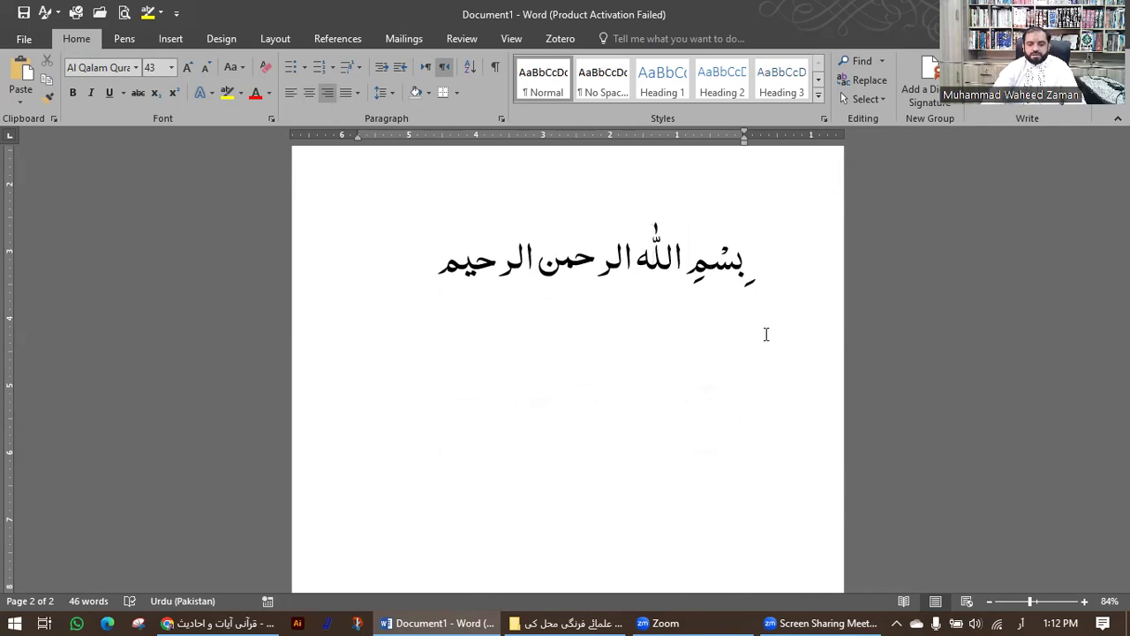
# Add shadda, sukun and standing alif to الرحمن, making it الرحمٰن
pyautogui.click(613, 256)
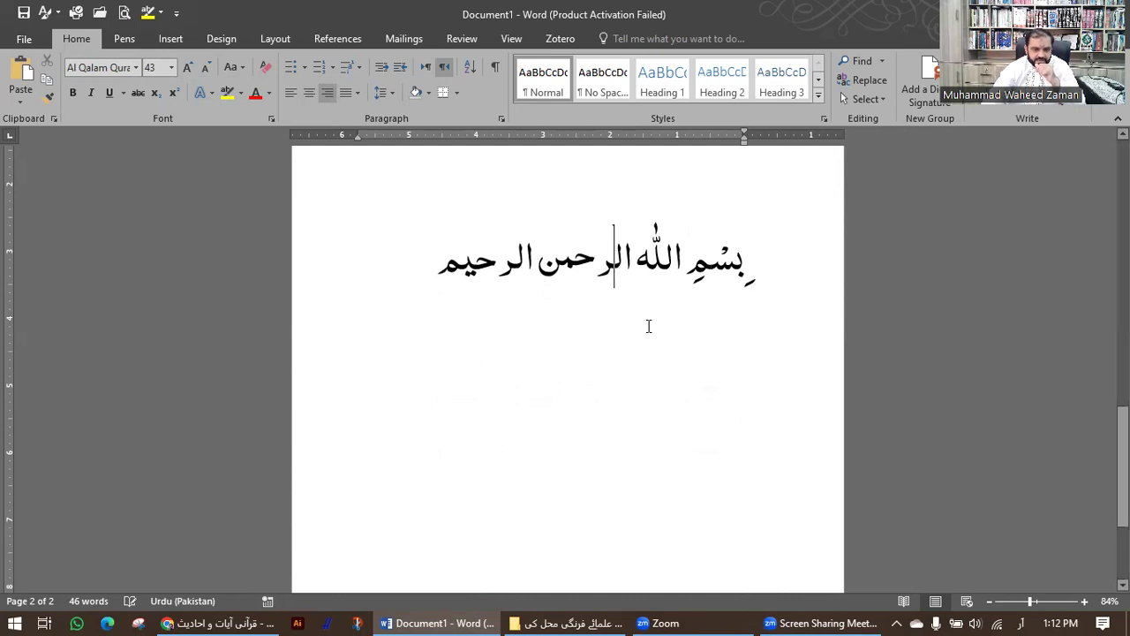
pyautogui.write('ّ')
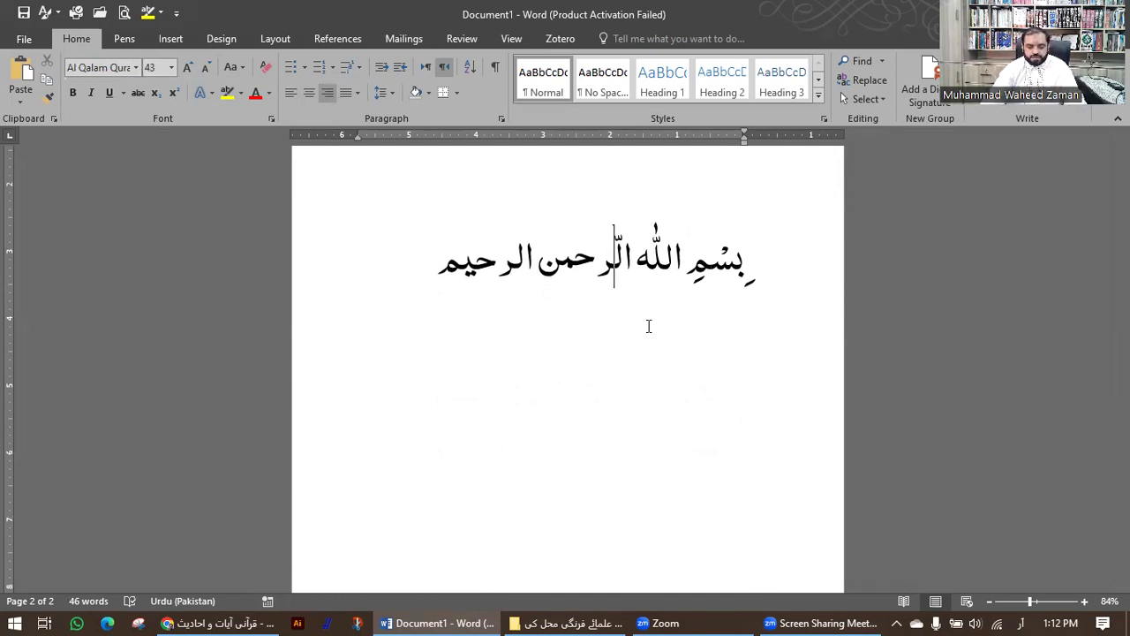
pyautogui.write('َ')
pyautogui.press('Left')
pyautogui.press('Left')
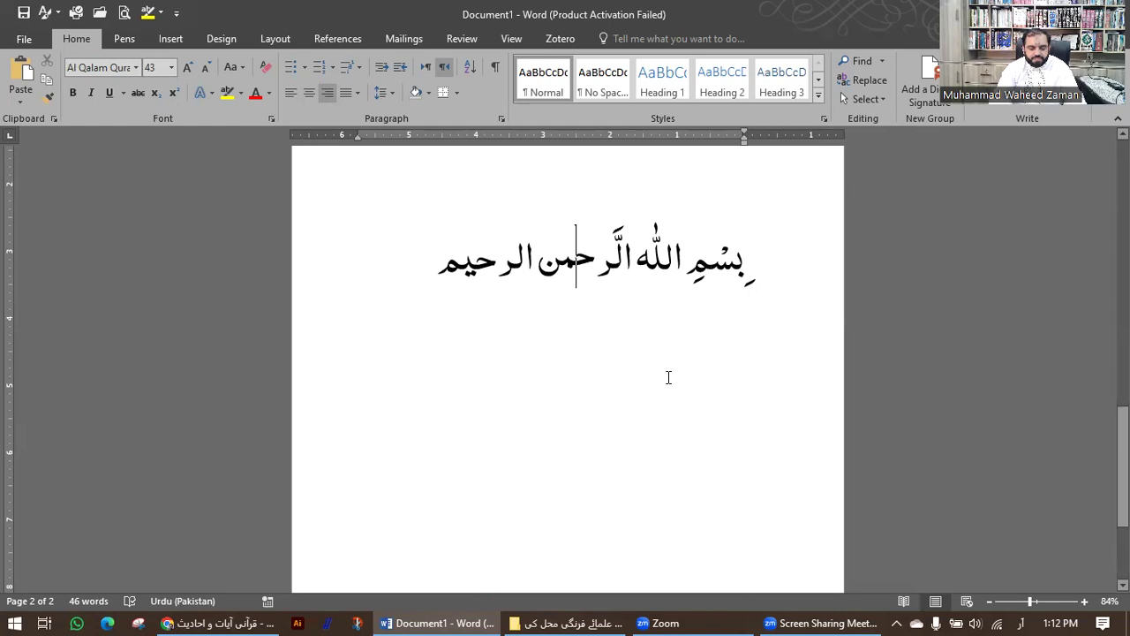
pyautogui.write('ْ')
pyautogui.press('Left')
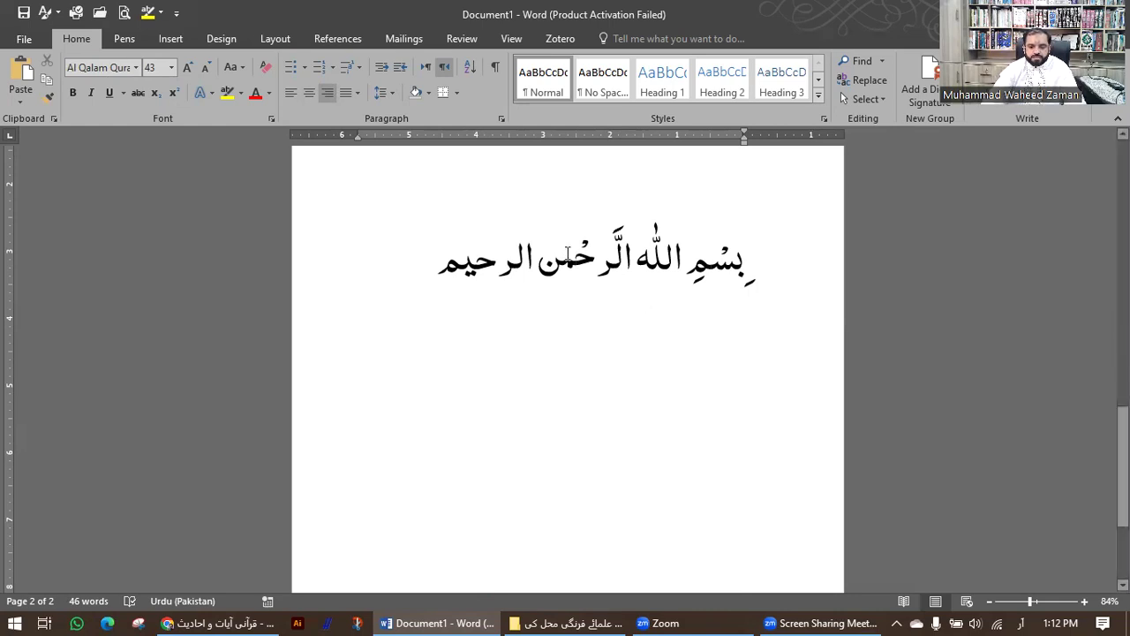
pyautogui.write('ٰ')
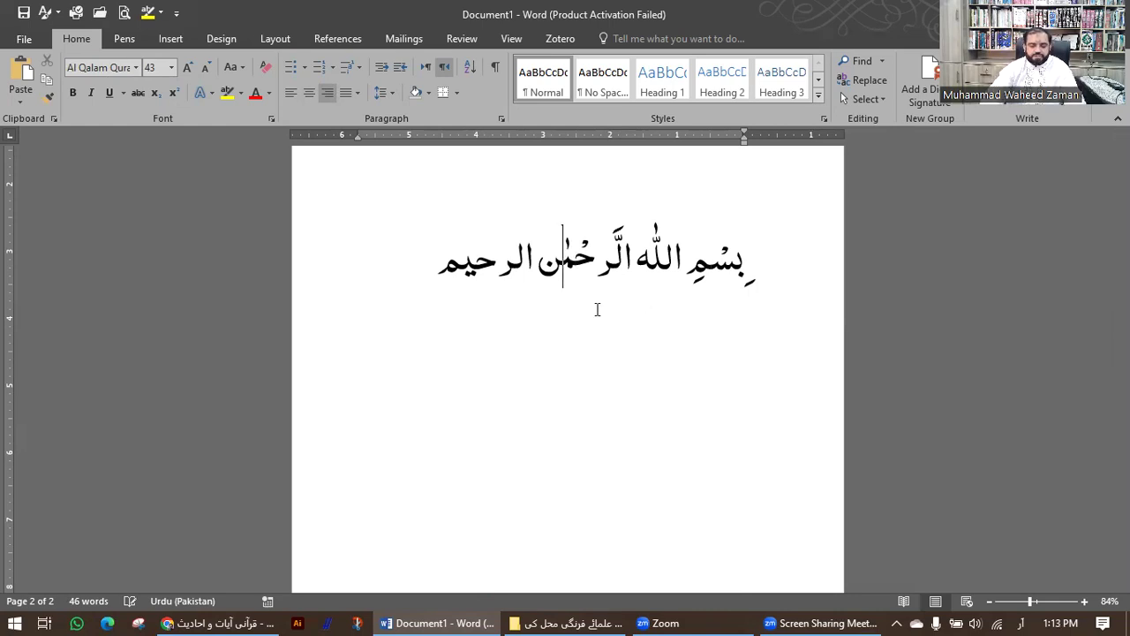
pyautogui.press('Left')
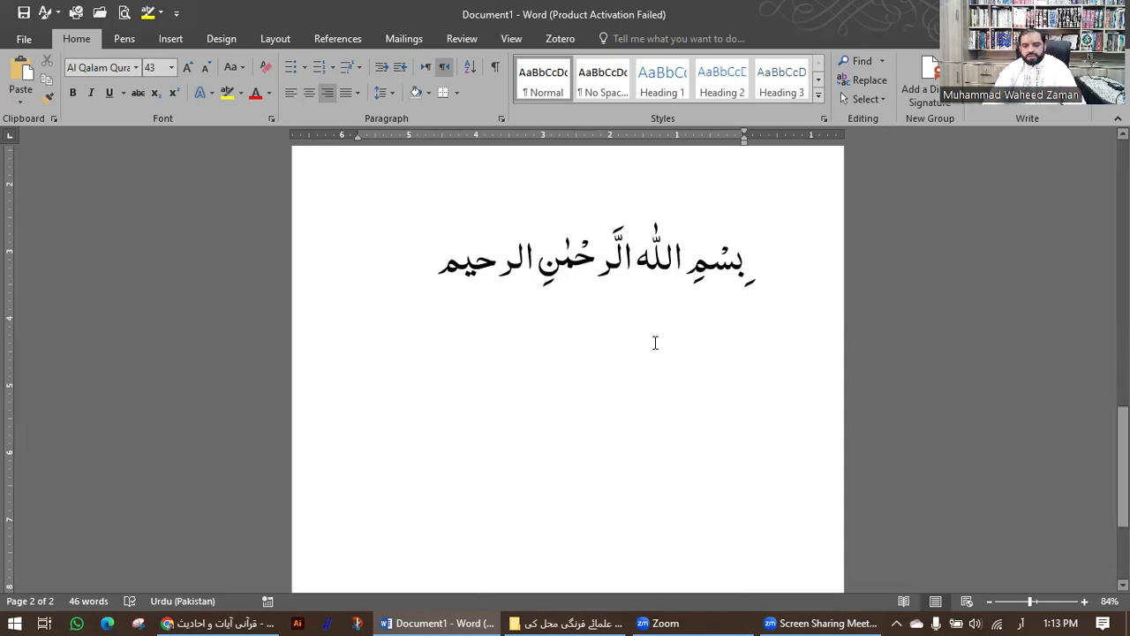
pyautogui.scroll(-4, 655, 342)
pyautogui.click(654, 448)
# Add empty lines below the verse and start a new third page
pyautogui.press('Return')
pyautogui.press('Return')
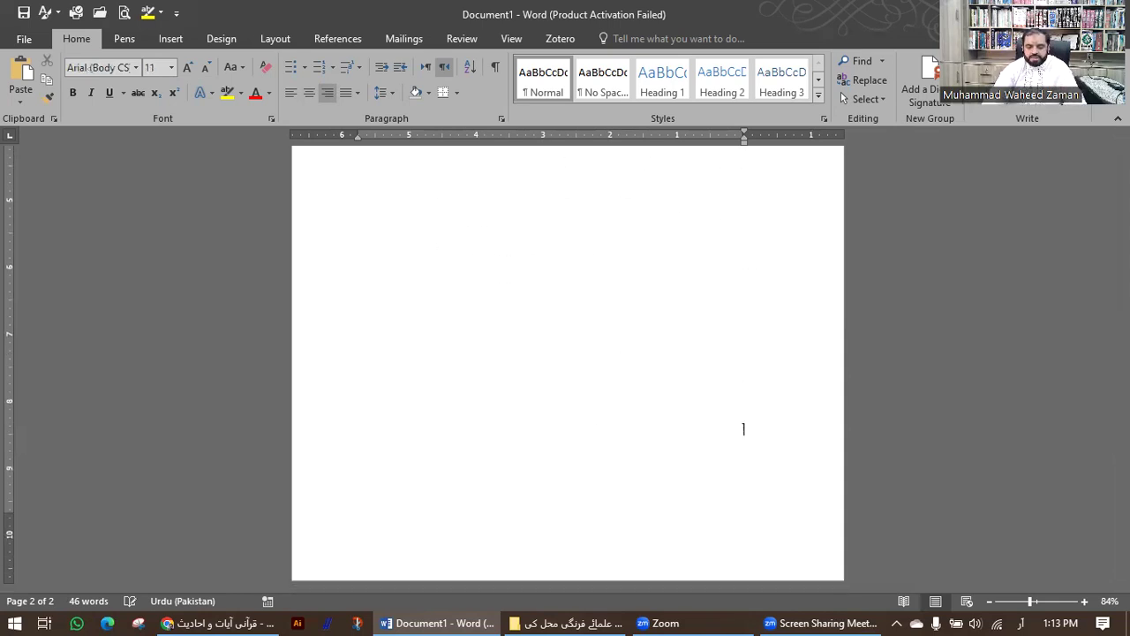
pyautogui.press('Return')
pyautogui.press('Return')
pyautogui.press('Return')
pyautogui.press('Return')
pyautogui.press('Return')
pyautogui.press('Return')
pyautogui.hotkey('ctrl', 'Return')
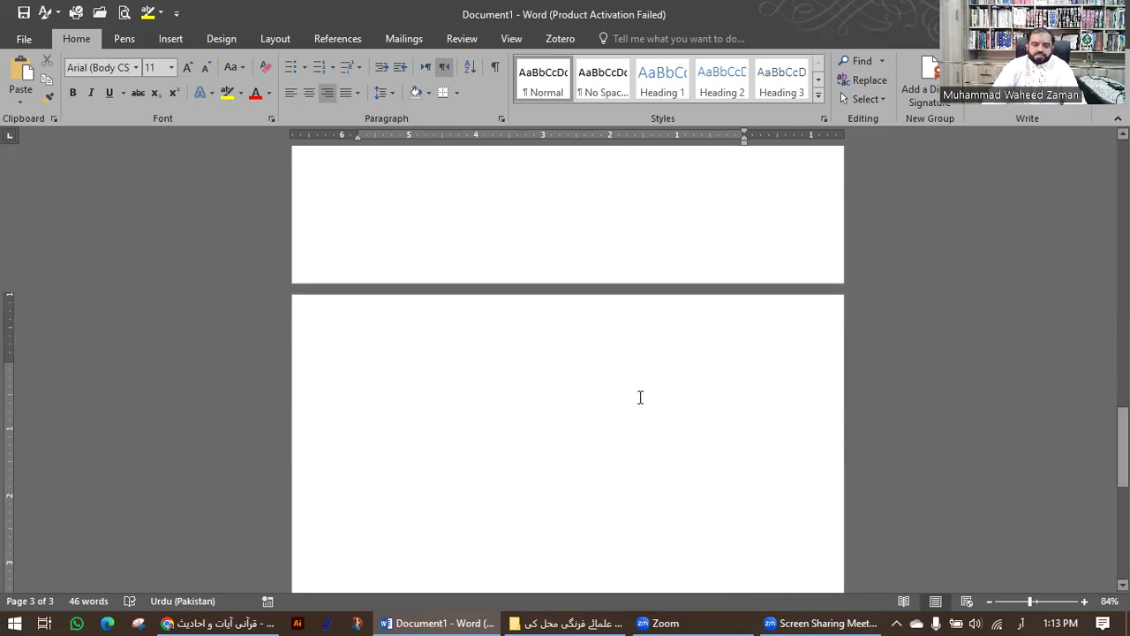
# In Chrome, select the first paragraph of the Urdu Wikipedia tafsir article section
pyautogui.click(198, 615)
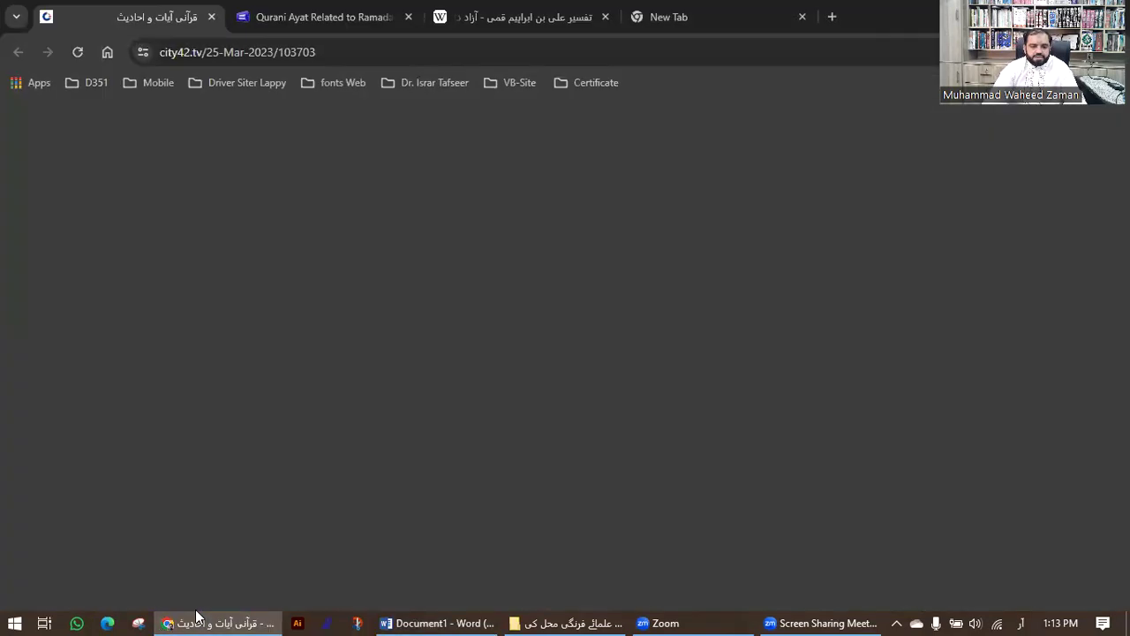
pyautogui.click(323, 17)
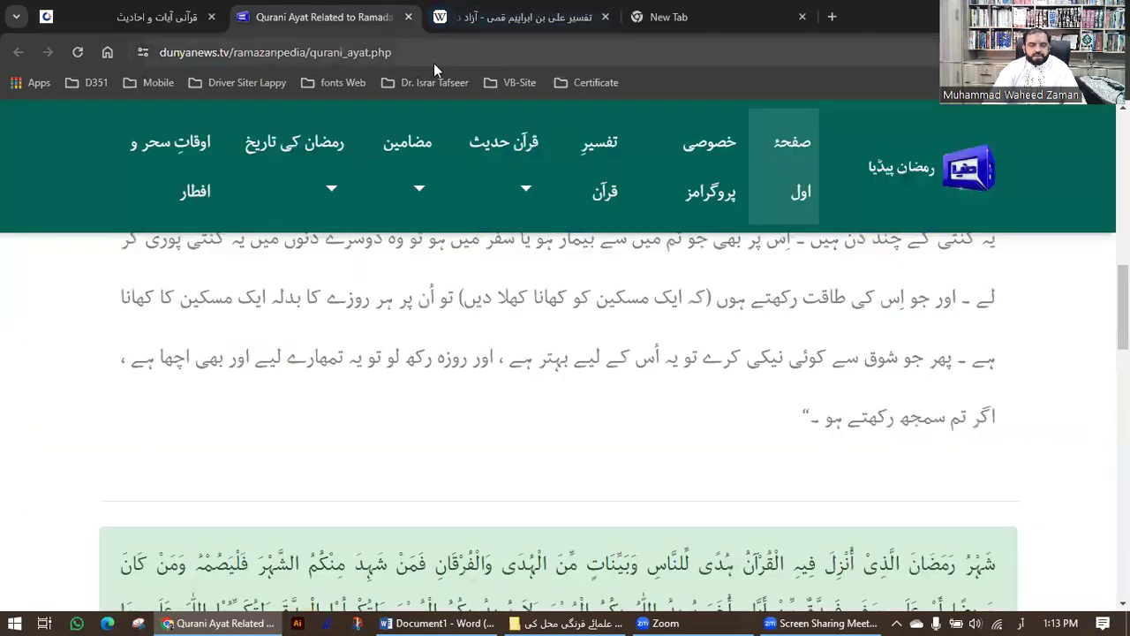
pyautogui.scroll(2, 568, 347)
pyautogui.scroll(2, 567, 347)
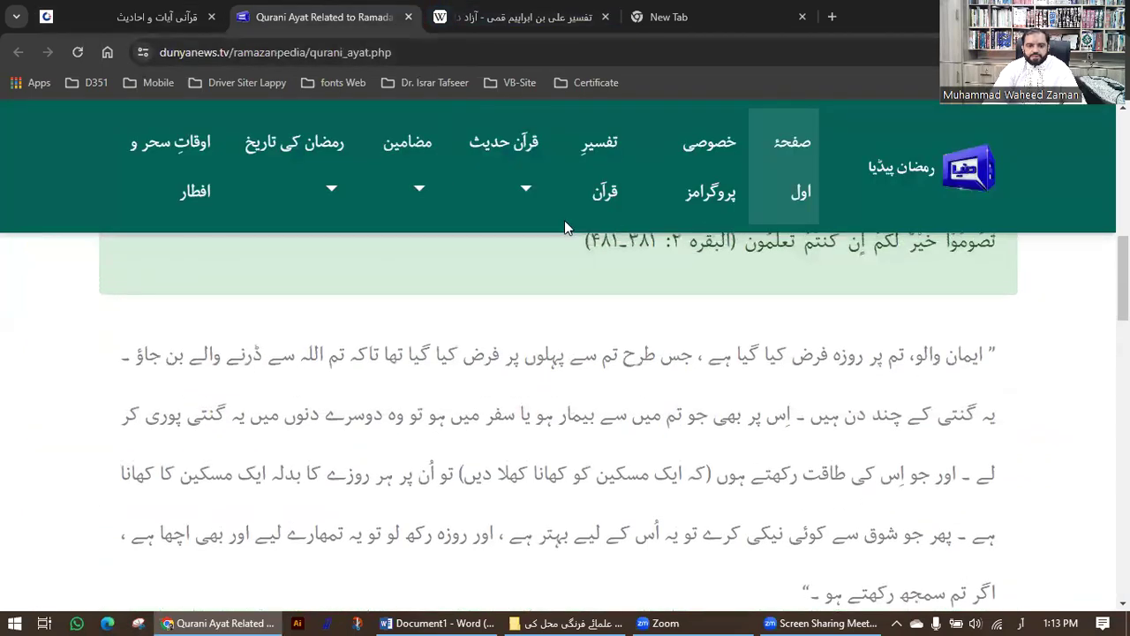
pyautogui.click(481, 21)
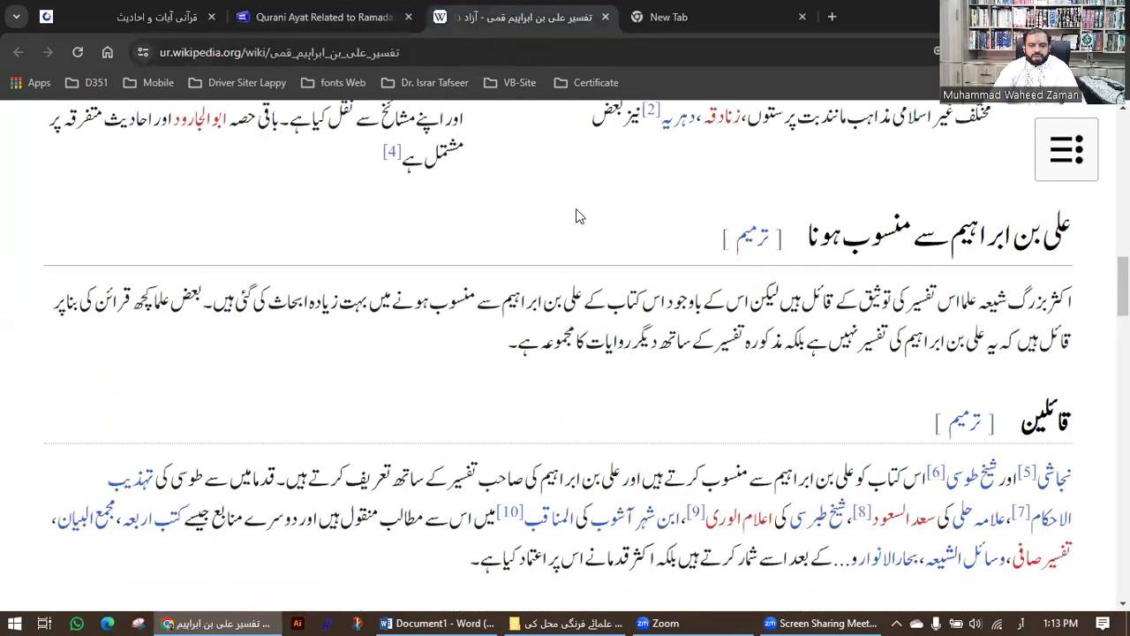
pyautogui.tripleClick(493, 341)
pyautogui.hotkey('ctrl', 'c')
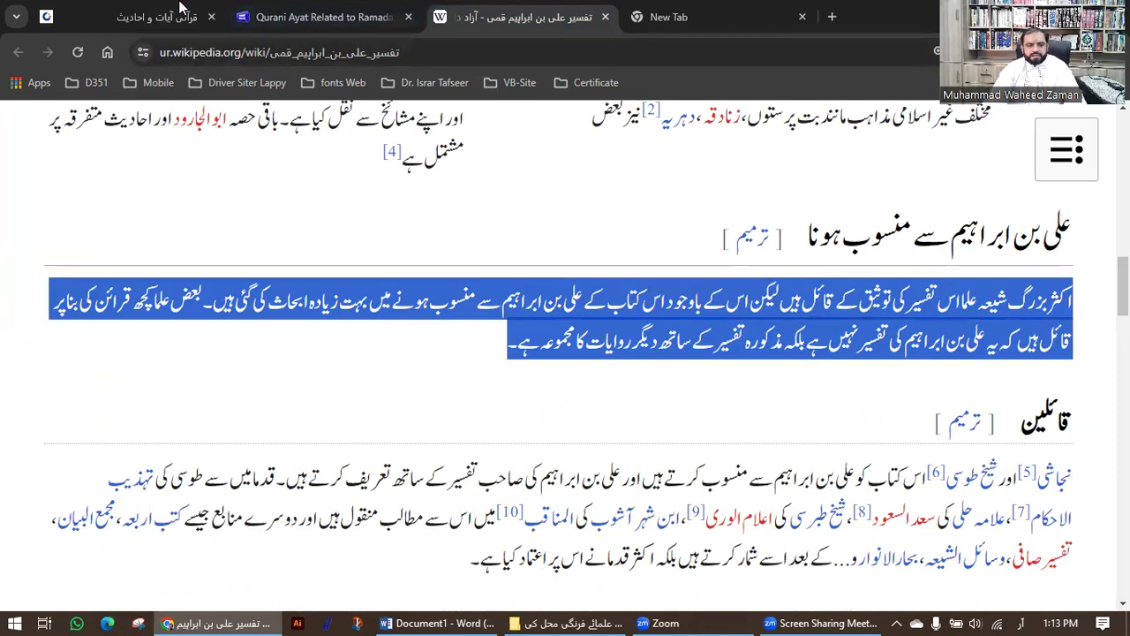
pyautogui.click(180, 9)
# Paste the copied Urdu paragraph three times on page 3, each as its own paragraph
pyautogui.click(441, 622)
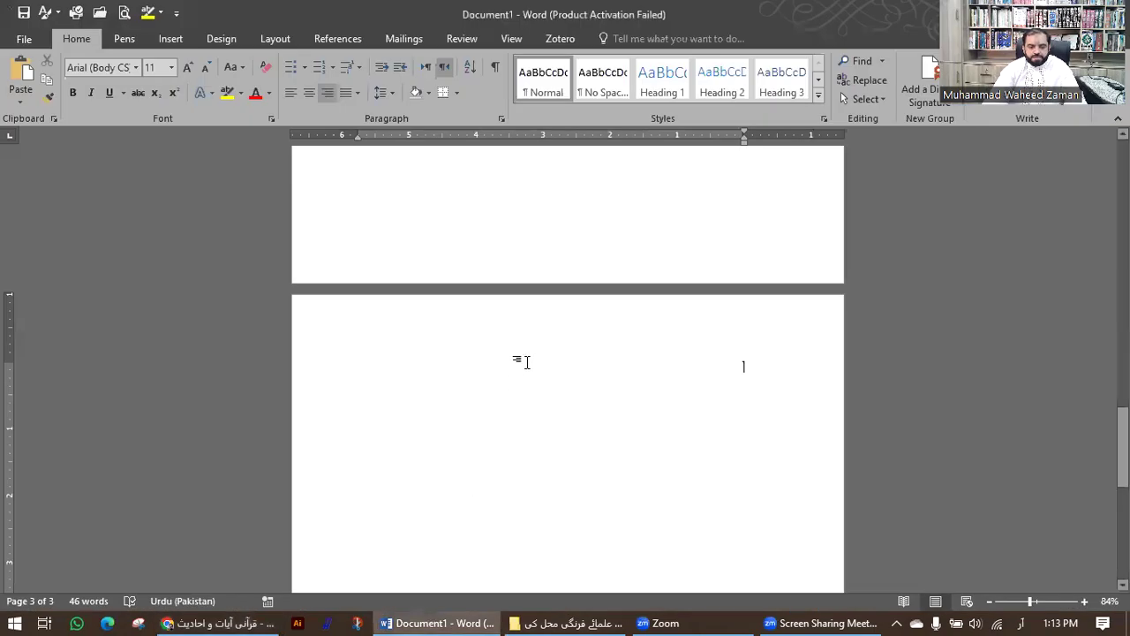
pyautogui.hotkey('ctrl', 'v')
pyautogui.hotkey('ctrl', 'v')
pyautogui.hotkey('ctrl', 'v')
pyautogui.hotkey('ctrl', 'v')
pyautogui.scroll(-2, 528, 362)
pyautogui.press('Return')
pyautogui.press('Return')
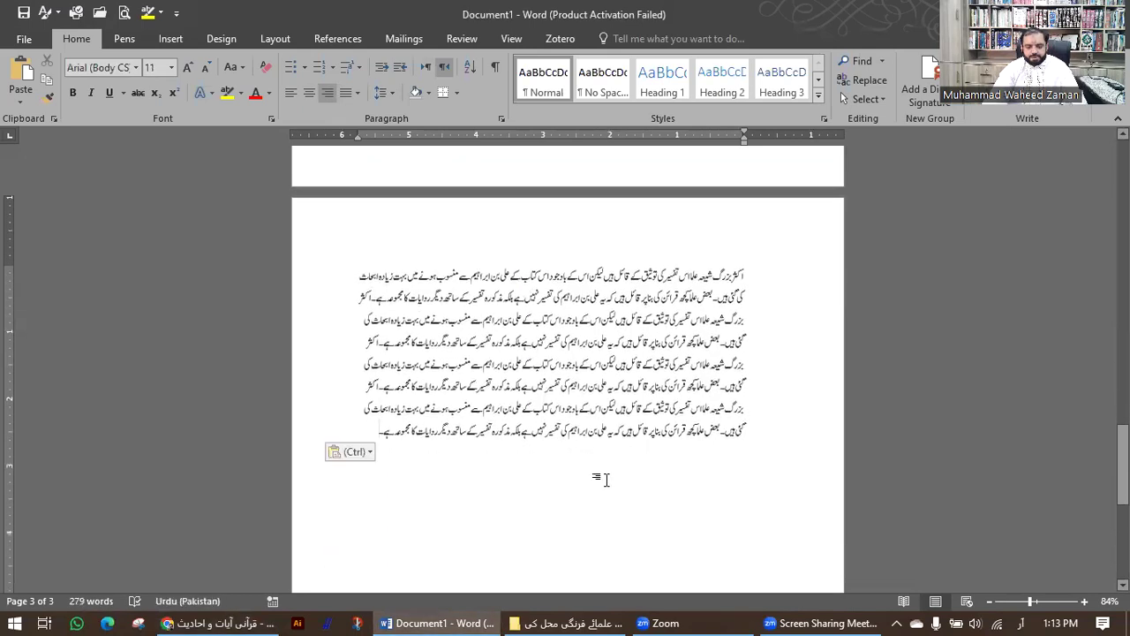
pyautogui.hotkey('ctrl', 'v')
pyautogui.hotkey('ctrl', 'v')
pyautogui.hotkey('ctrl', 'v')
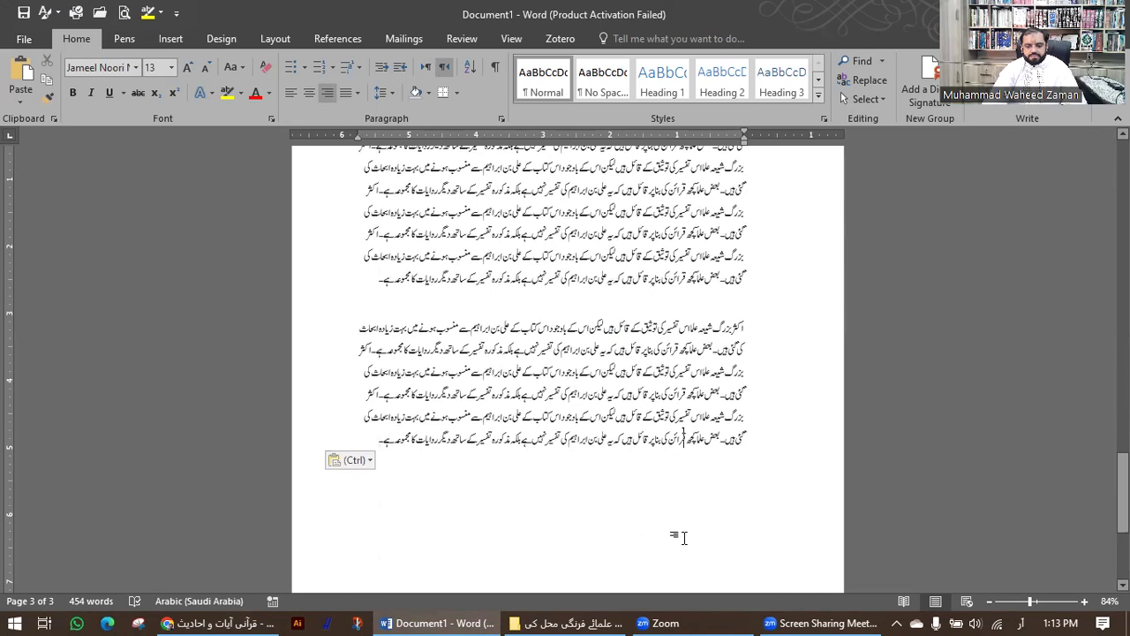
pyautogui.press('ctrl')
pyautogui.click(684, 543)
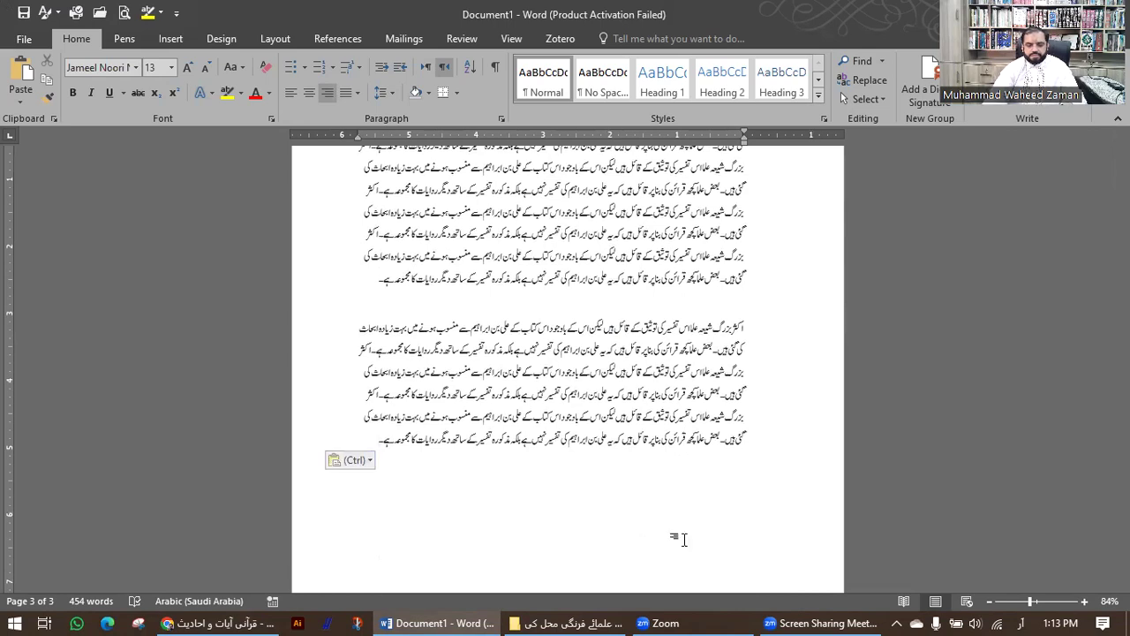
pyautogui.click(649, 487)
pyautogui.press('End')
pyautogui.press('Return')
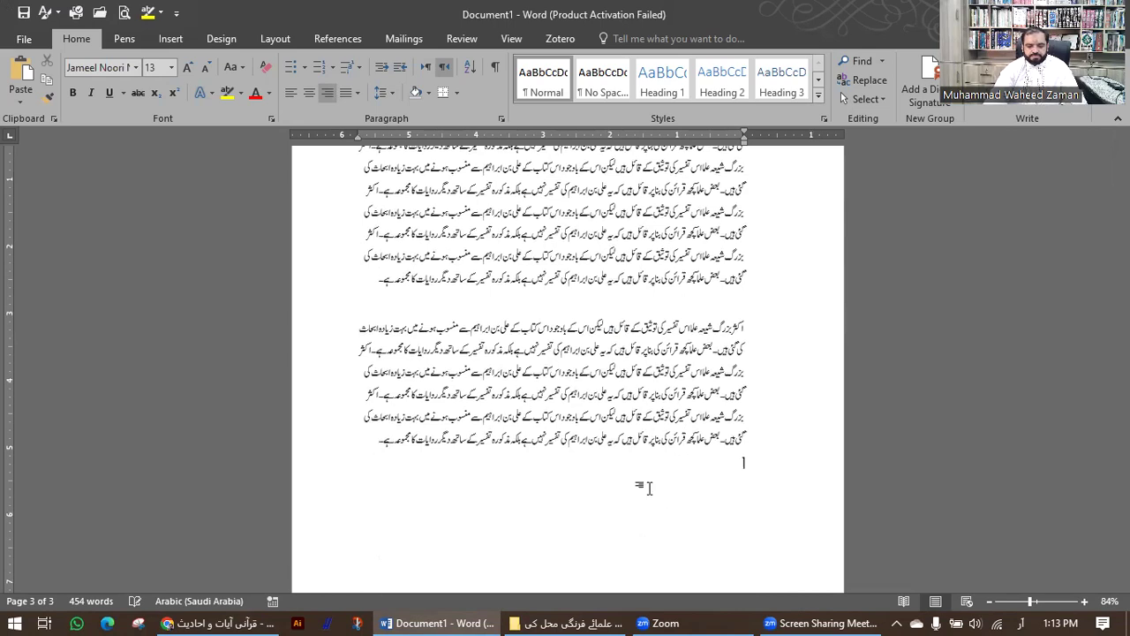
pyautogui.hotkey('ctrl', 'v')
pyautogui.press('ctrl')
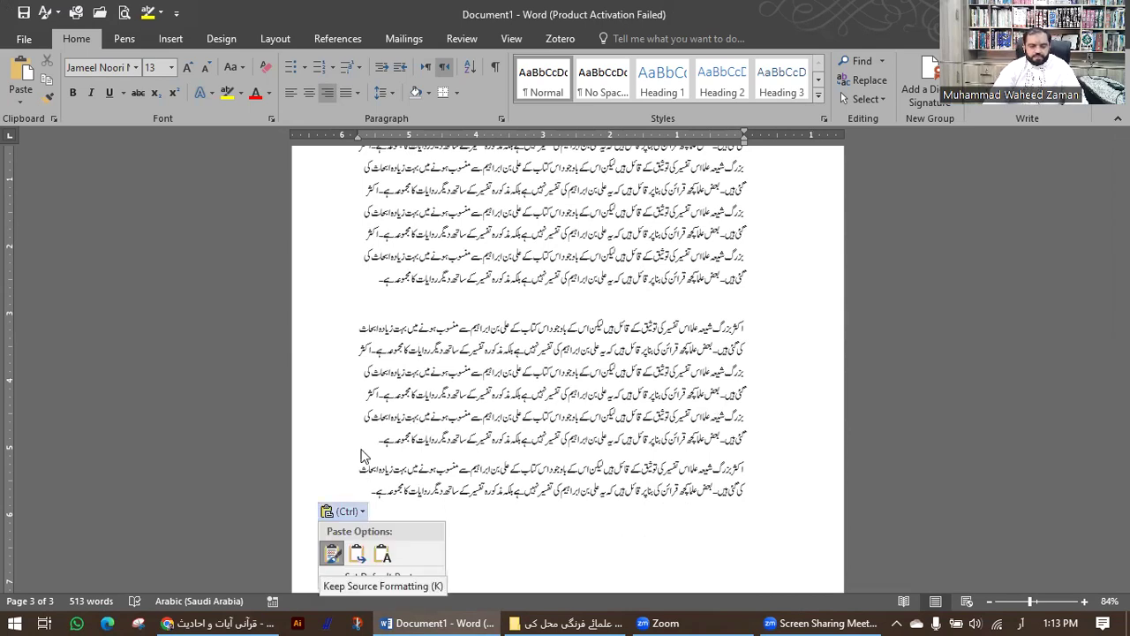
pyautogui.click(365, 486)
# Select all the pasted Urdu text on page 3
pyautogui.hotkey('ctrl', 'shift', 'Up')
pyautogui.hotkey('ctrl', 'shift', 'Up')
pyautogui.hotkey('ctrl', 'shift', 'Up')
pyautogui.hotkey('ctrl', 'shift', 'Up')
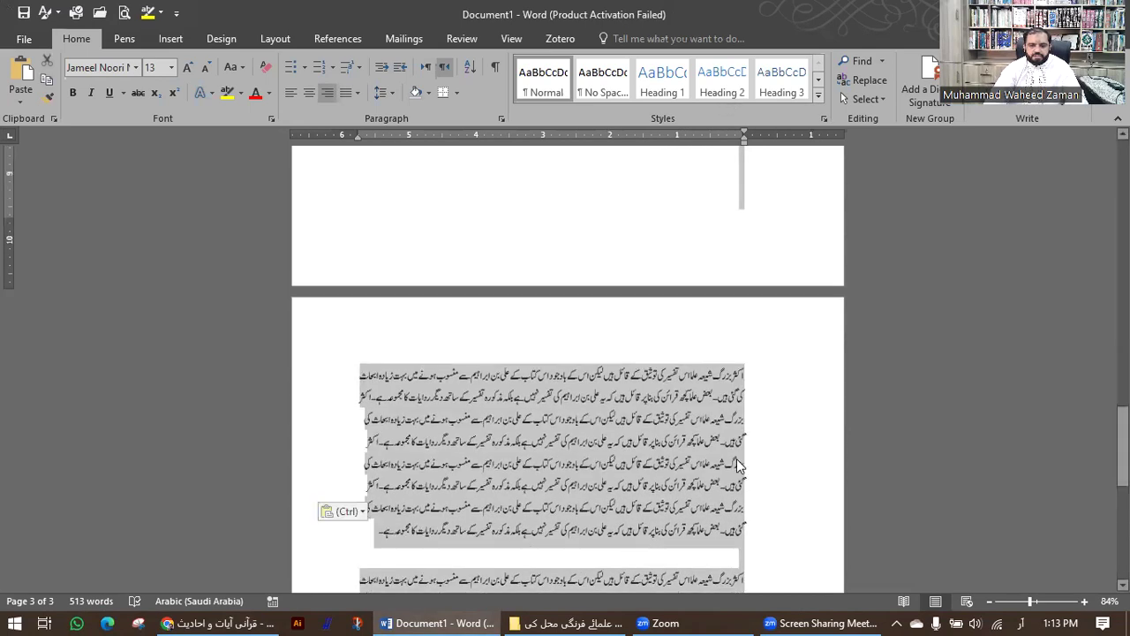
pyautogui.scroll(10, 730, 466)
pyautogui.scroll(-2, 730, 459)
pyautogui.scroll(-2, 729, 459)
pyautogui.scroll(-5, 729, 459)
pyautogui.hotkey('ctrl', 'shift', 'Down')
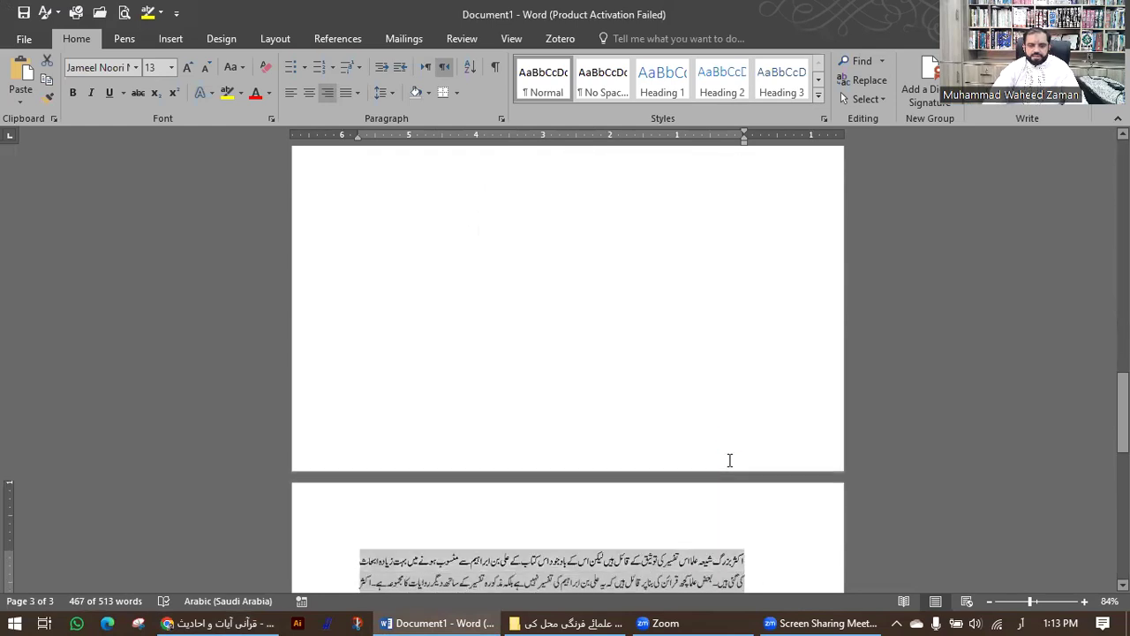
pyautogui.click(538, 45)
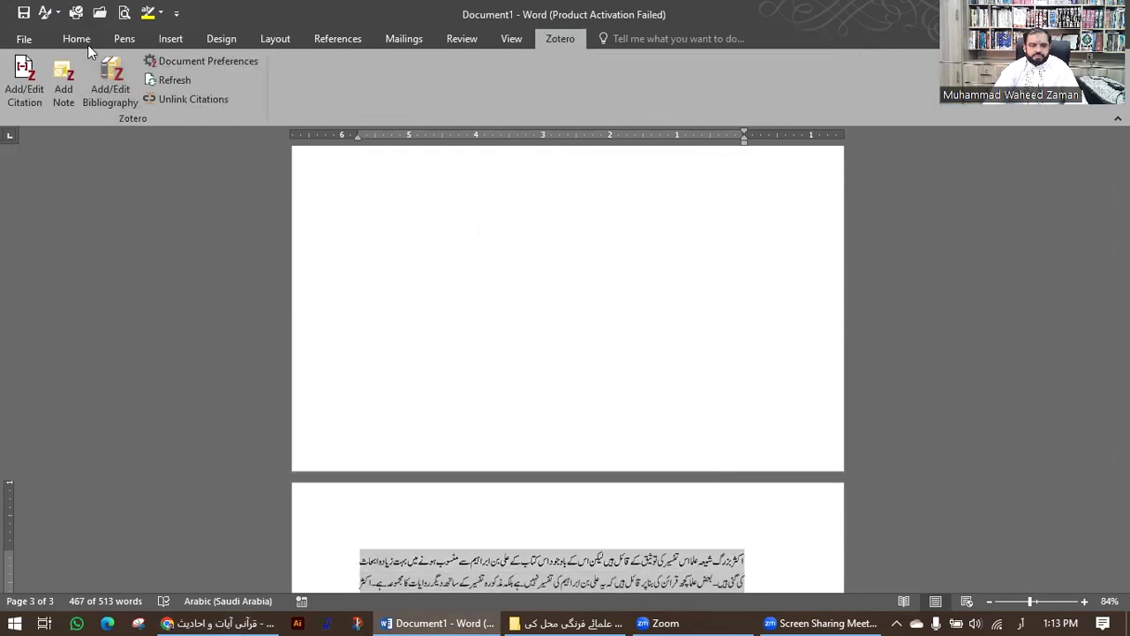
# Apply the Normal style to the selected Urdu paragraphs
pyautogui.click(76, 39)
pyautogui.click(542, 80)
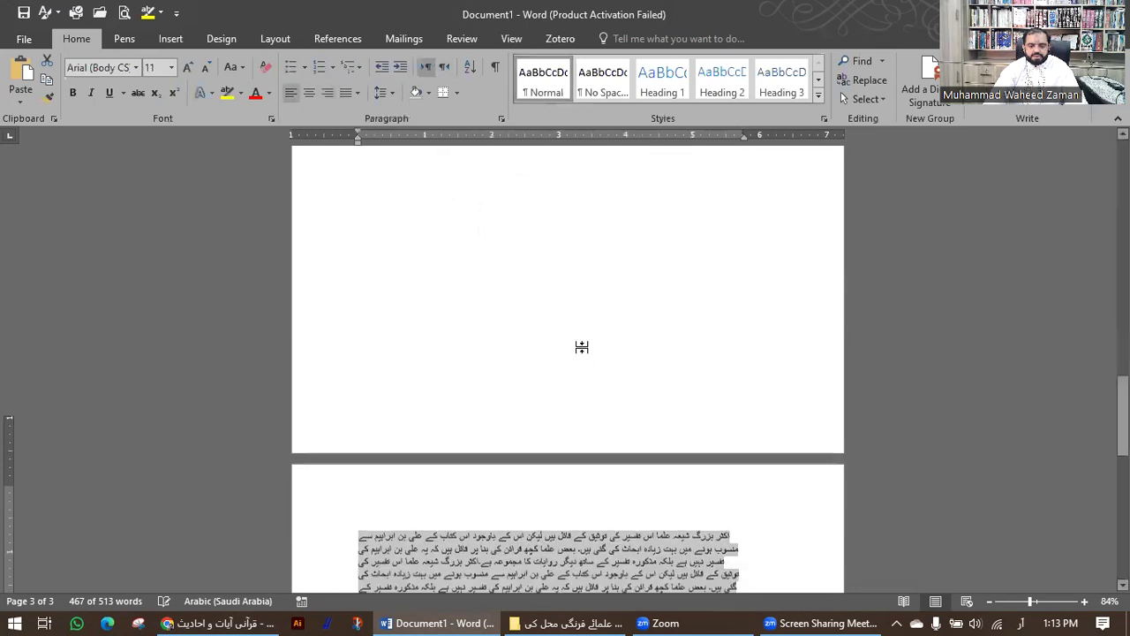
pyautogui.scroll(-3, 582, 353)
pyautogui.scroll(-3, 590, 373)
pyautogui.click(590, 291)
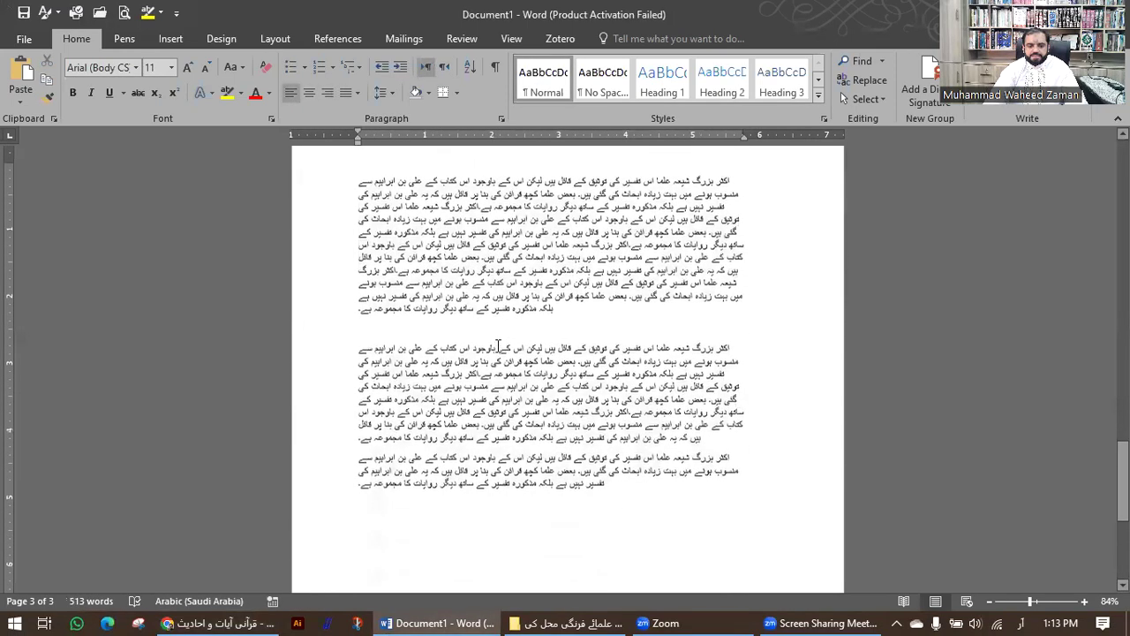
# Insert an empty line above the first pasted paragraph on page 3
pyautogui.scroll(-1, 442, 265)
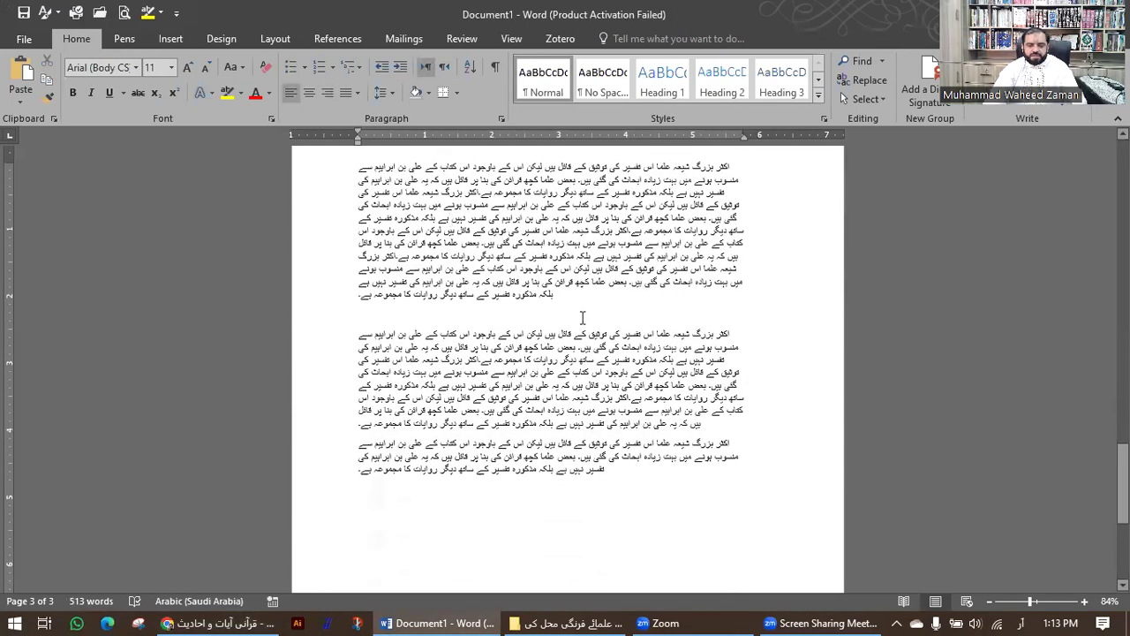
pyautogui.keyDown('ctrl'); pyautogui.scroll(4, 582, 327); pyautogui.keyUp('ctrl')
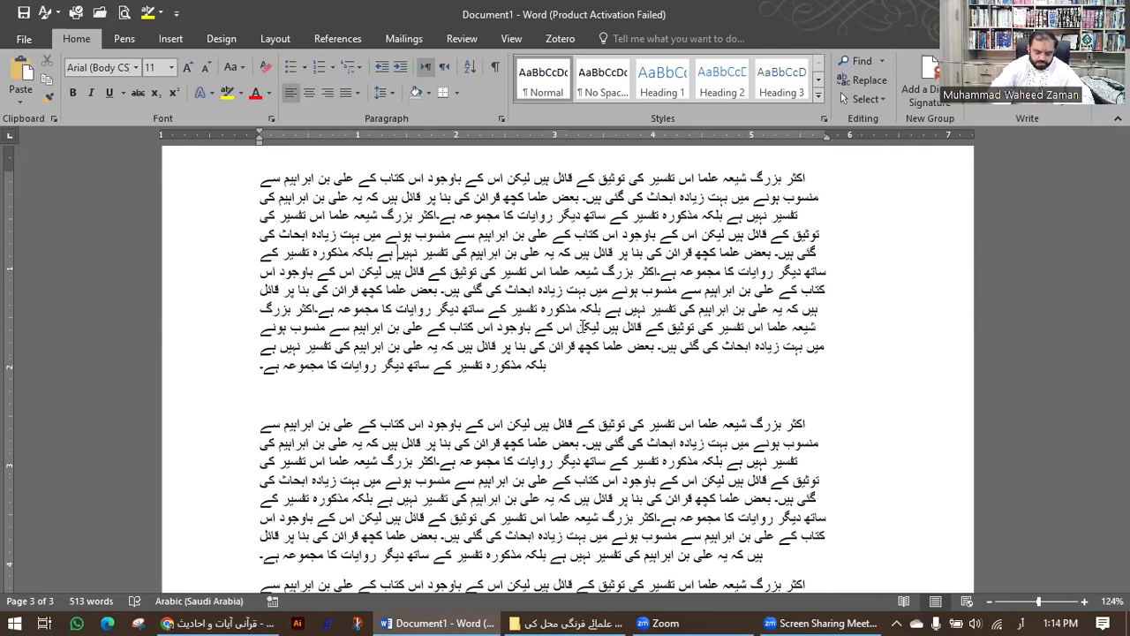
pyautogui.scroll(2, 335, 344)
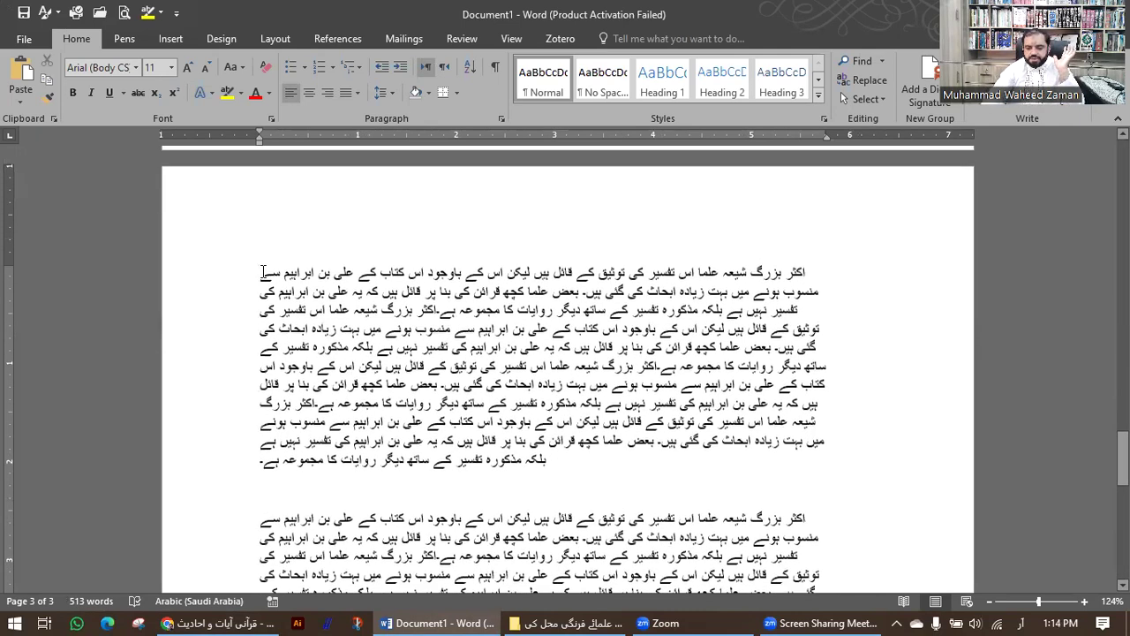
pyautogui.press('Return')
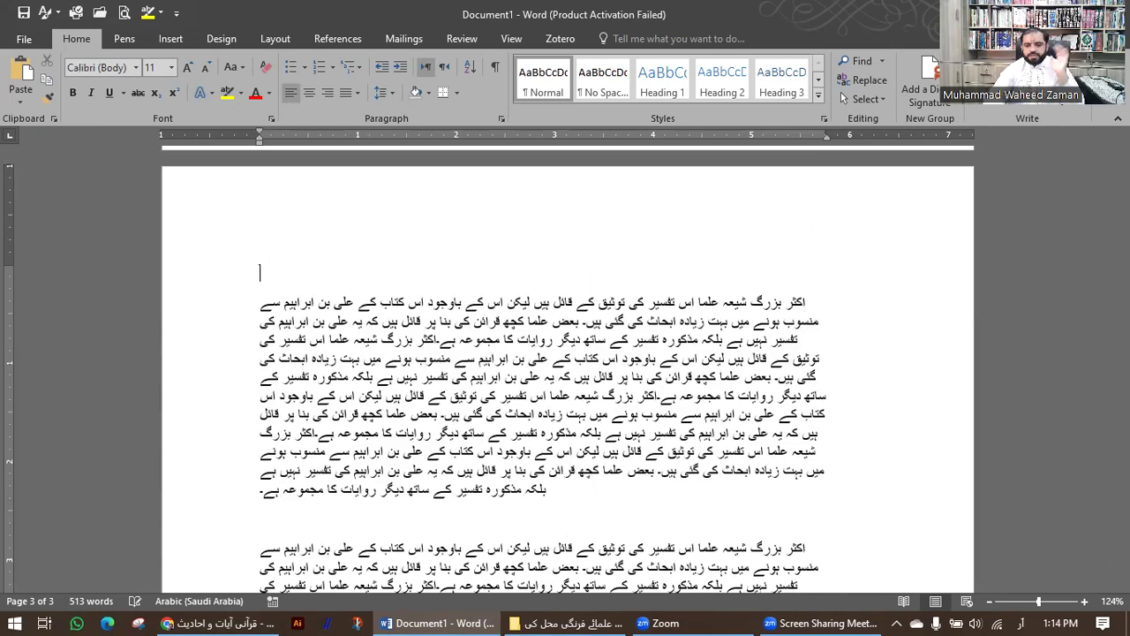
# Type the headings تعارف: and مقدمہ above the first two Urdu paragraphs
pyautogui.write('تعارف')
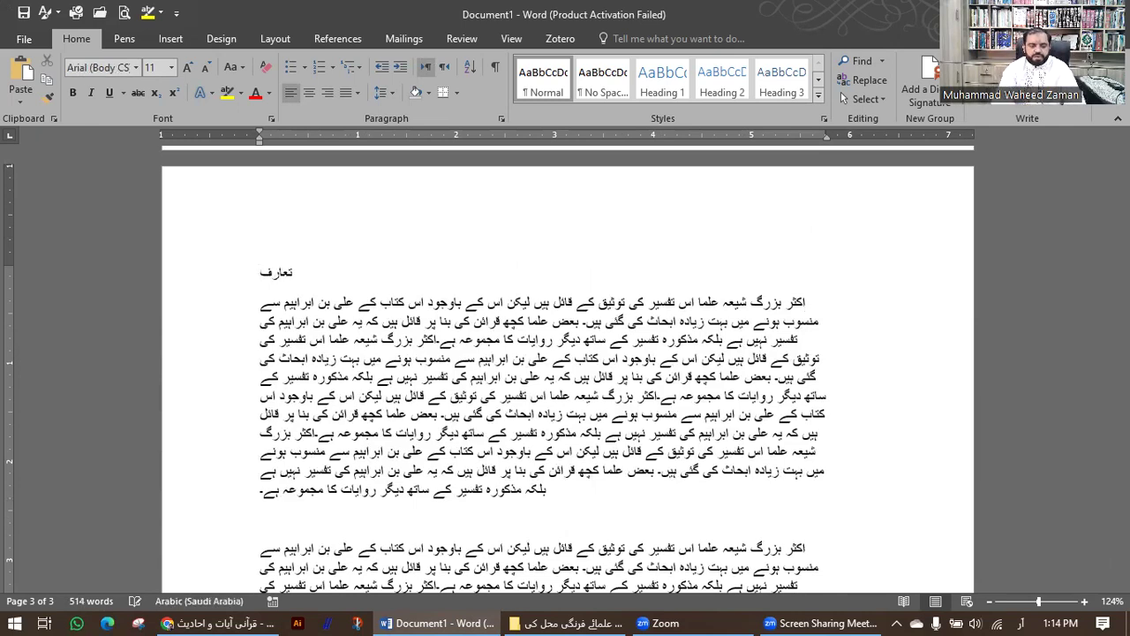
pyautogui.write(':')
pyautogui.click(279, 522)
pyautogui.write('مقدمہ')
pyautogui.hotkey('alt', 'shift')
pyautogui.press('BackSpace')
pyautogui.write('ہ')
# Add the heading خلاصه on a new line before the last paragraph and an empty line after it
pyautogui.scroll(-6, 314, 576)
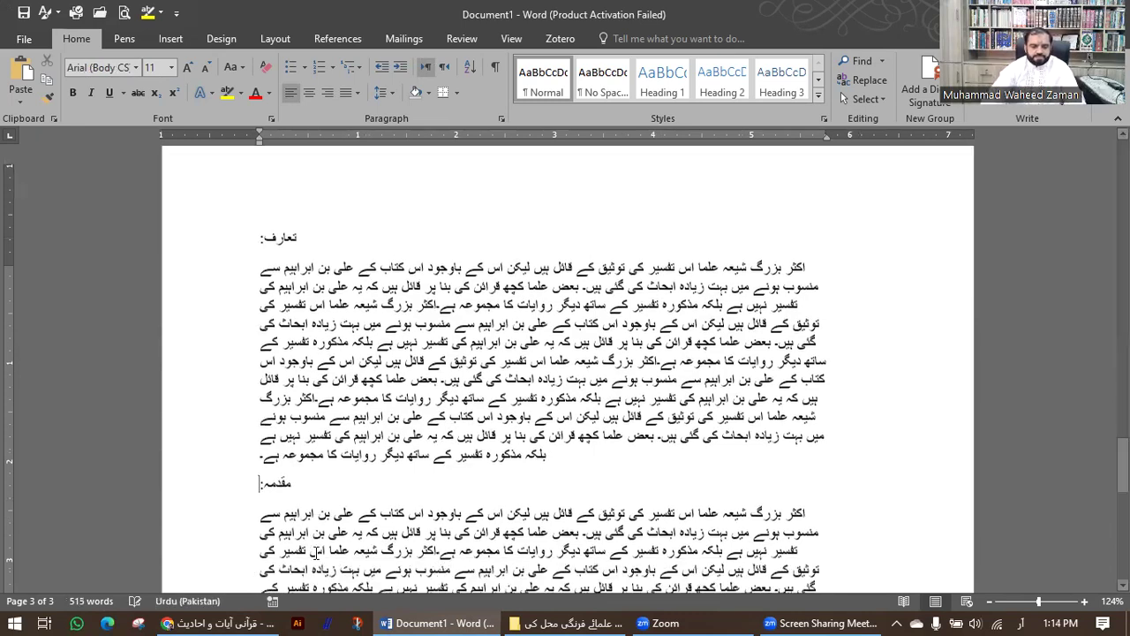
pyautogui.click(242, 408)
pyautogui.hotkey('alt', 'shift')
pyautogui.click(257, 402)
pyautogui.press('Return')
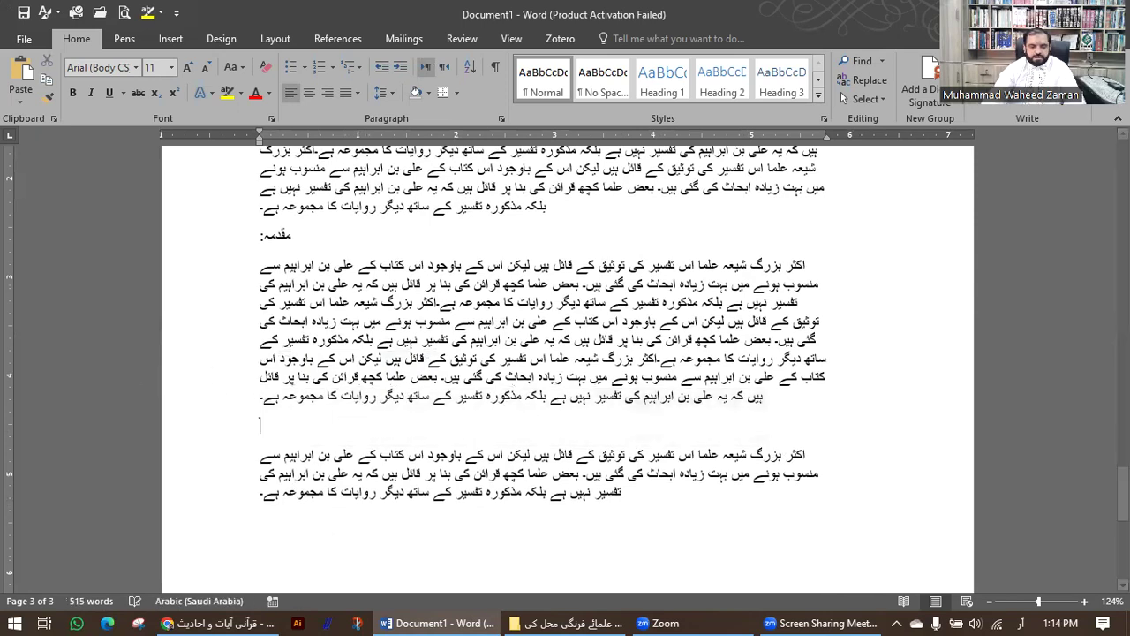
pyautogui.write('خلاصه')
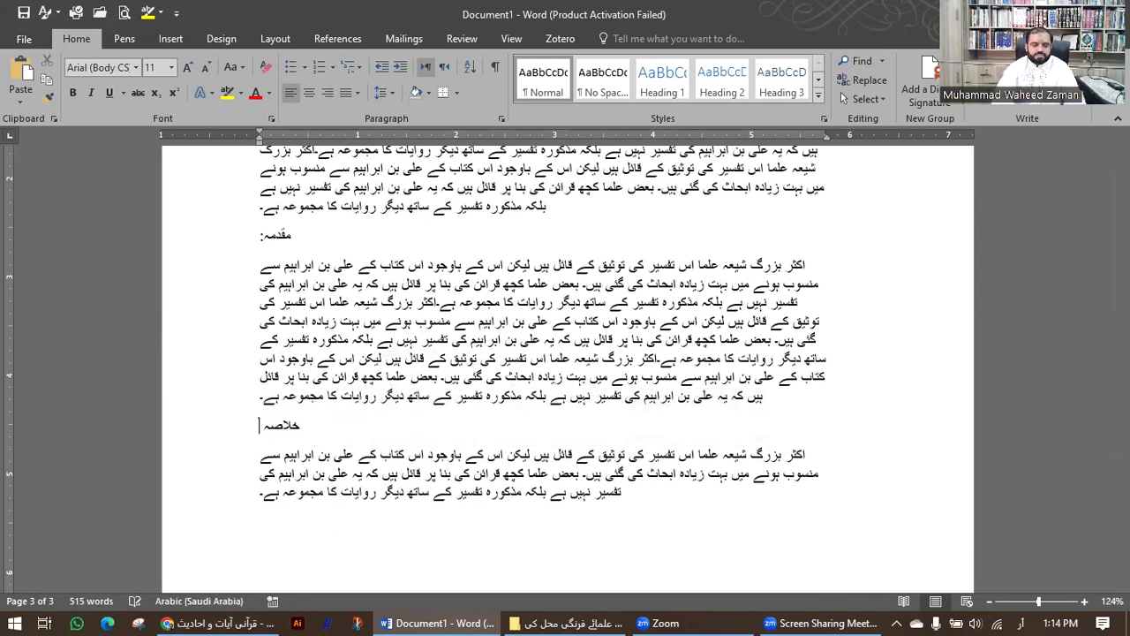
pyautogui.scroll(-1, 605, 359)
pyautogui.scroll(-3, 469, 411)
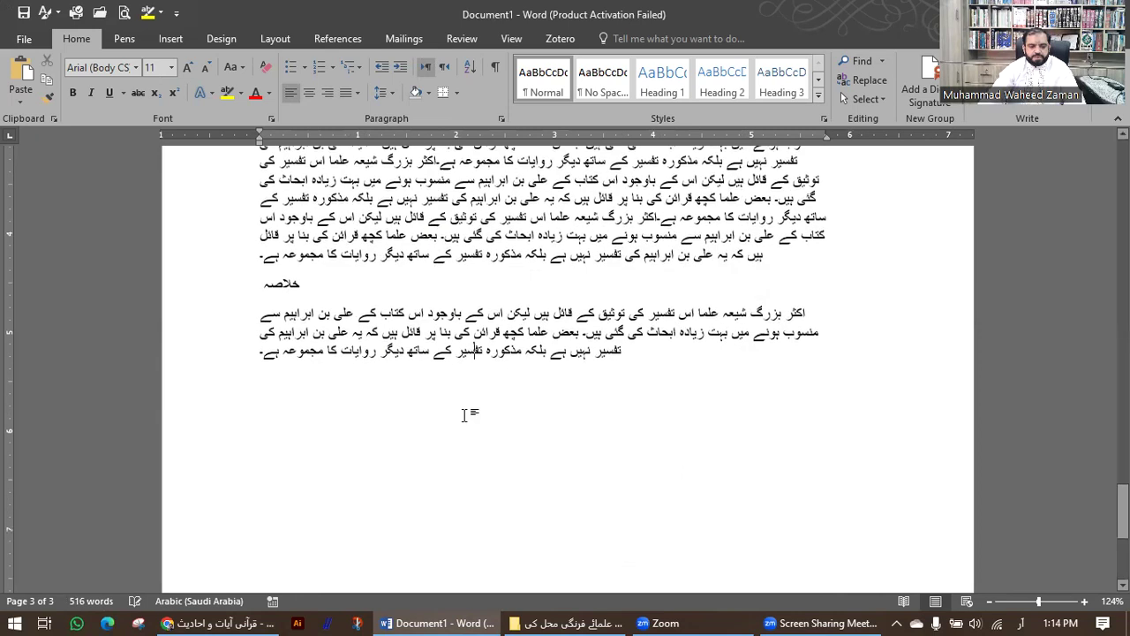
pyautogui.press('Return')
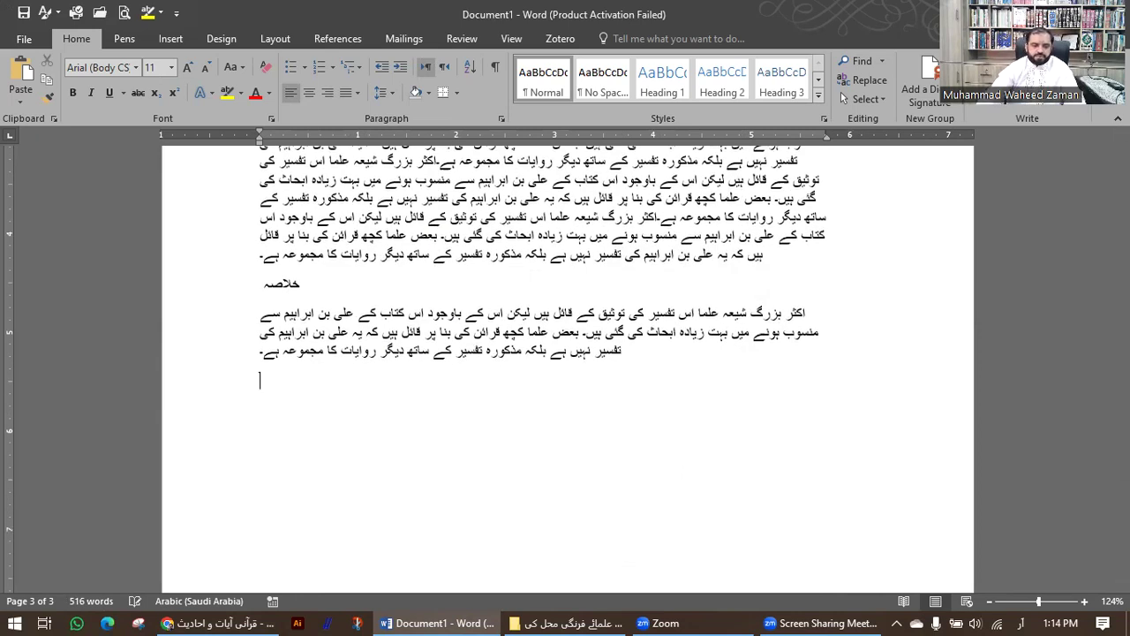
pyautogui.click(221, 624)
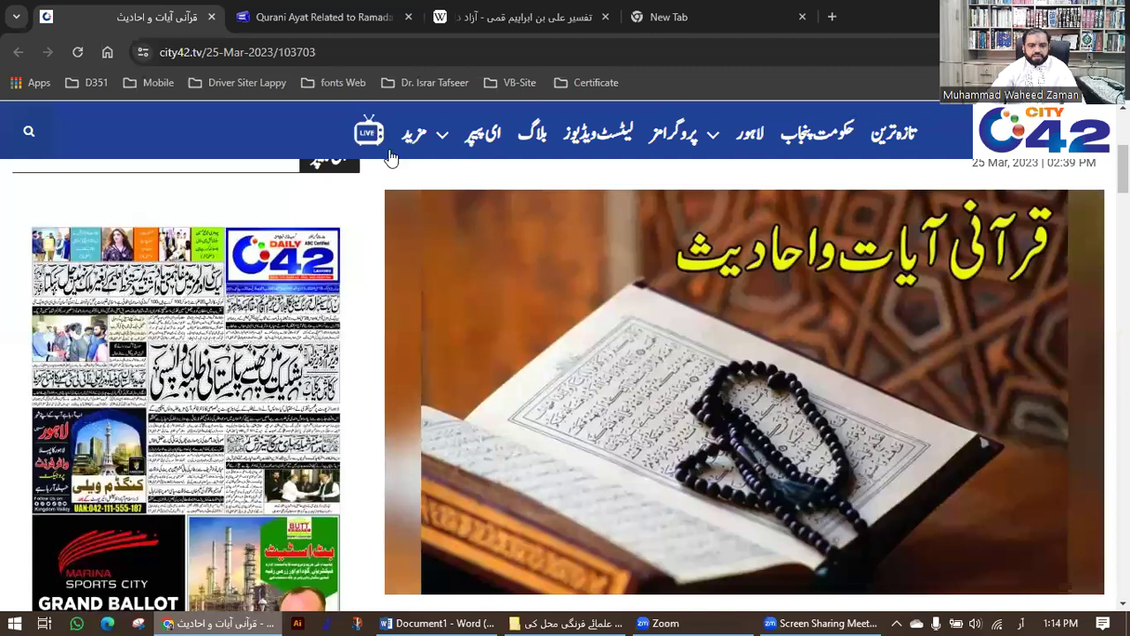
# Copy the red verse البقرہ:183 and its Urdu translation from City42 into Word
pyautogui.scroll(-6, 666, 405)
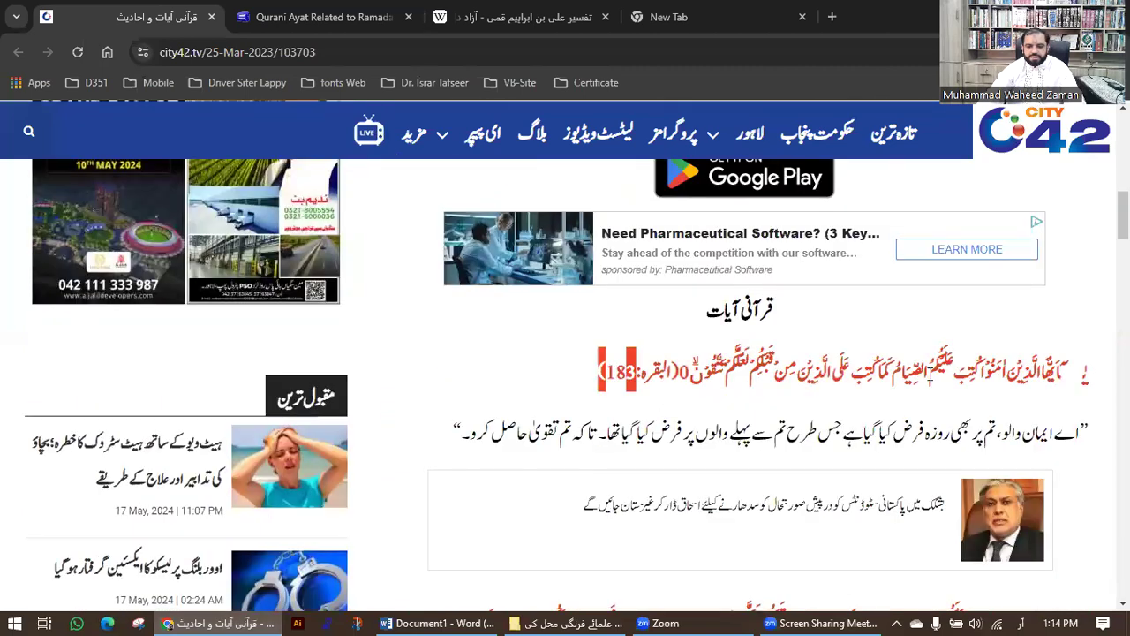
pyautogui.moveTo(587, 381); pyautogui.dragTo(1087, 375)
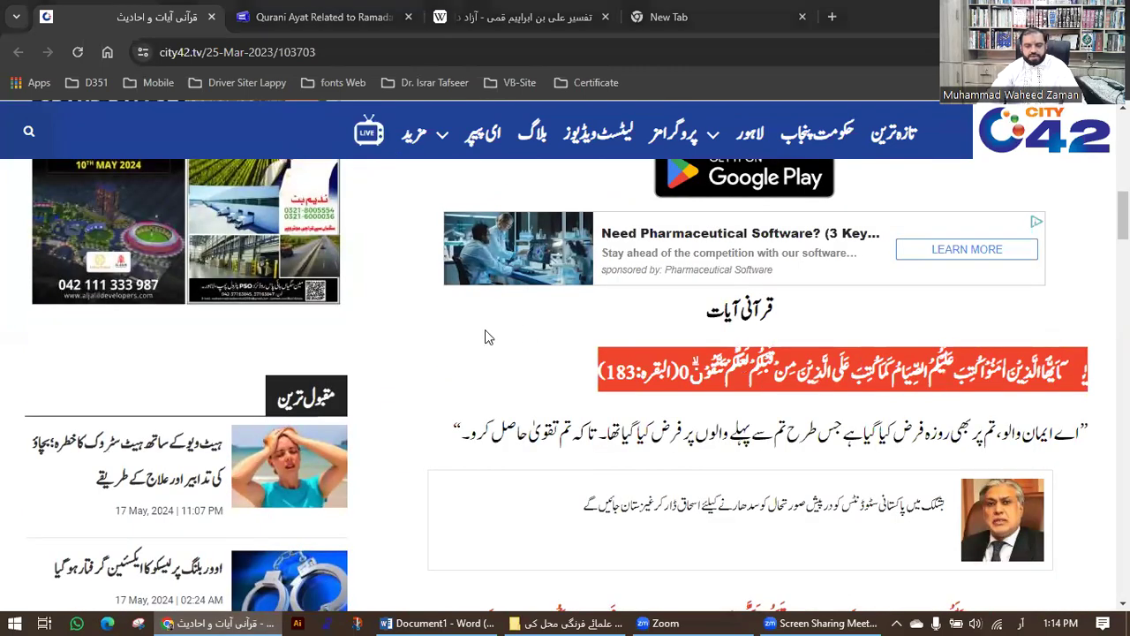
pyautogui.hotkey('alt', 'Tab')
pyautogui.hotkey('ctrl', 'v')
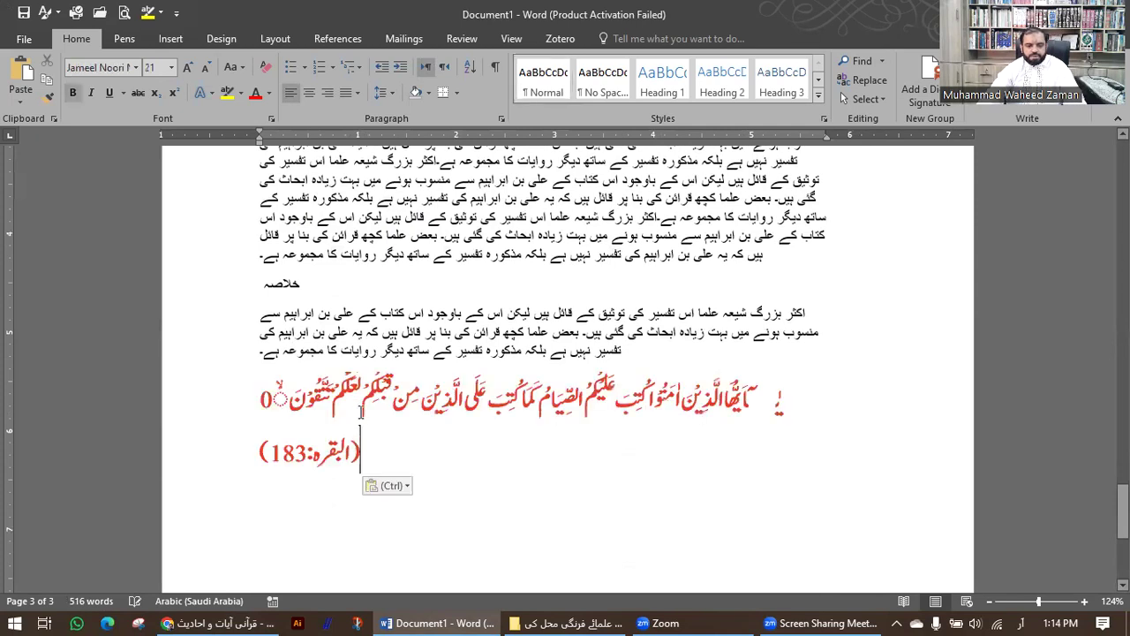
pyautogui.hotkey('alt', 'Tab')
pyautogui.scroll(-2, 565, 353)
pyautogui.moveTo(452, 270); pyautogui.dragTo(1088, 265)
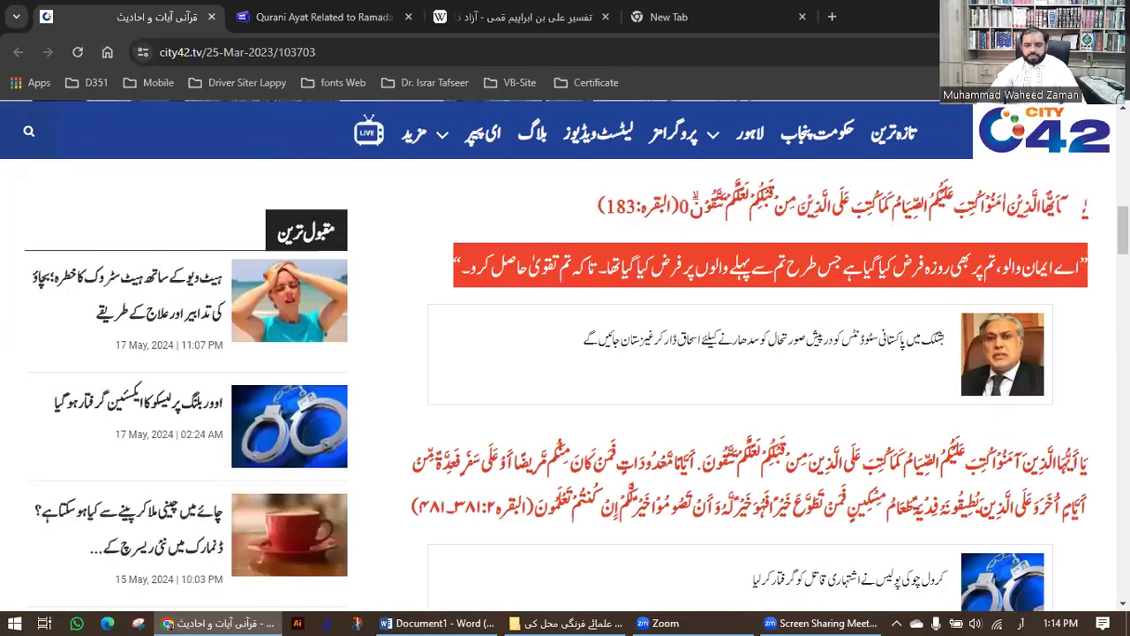
pyautogui.hotkey('alt', 'Tab')
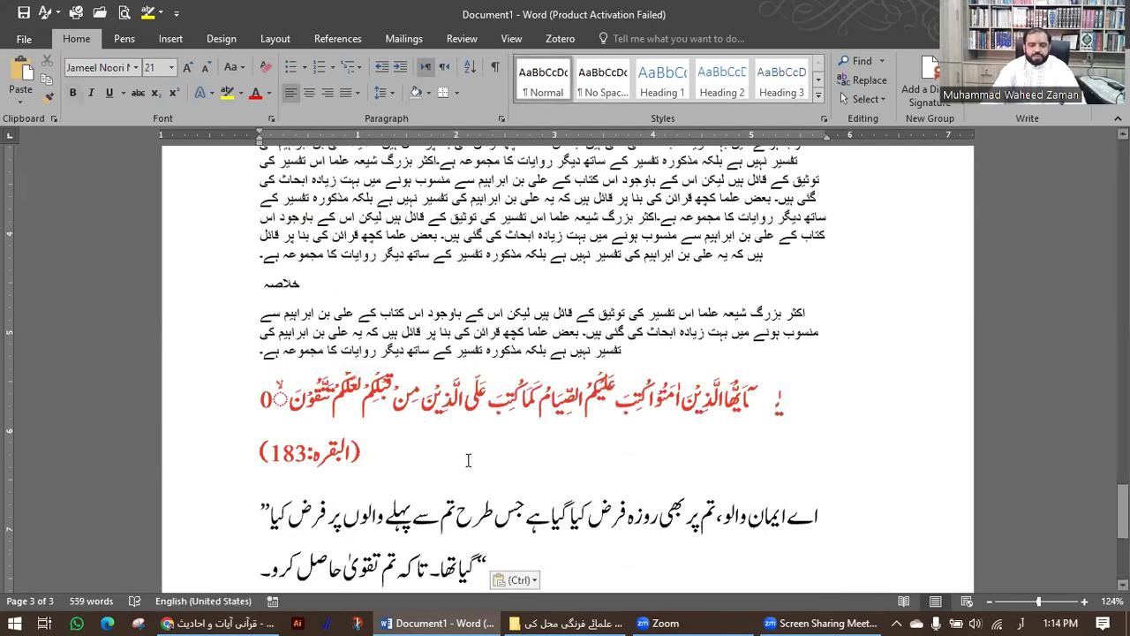
pyautogui.click(565, 516)
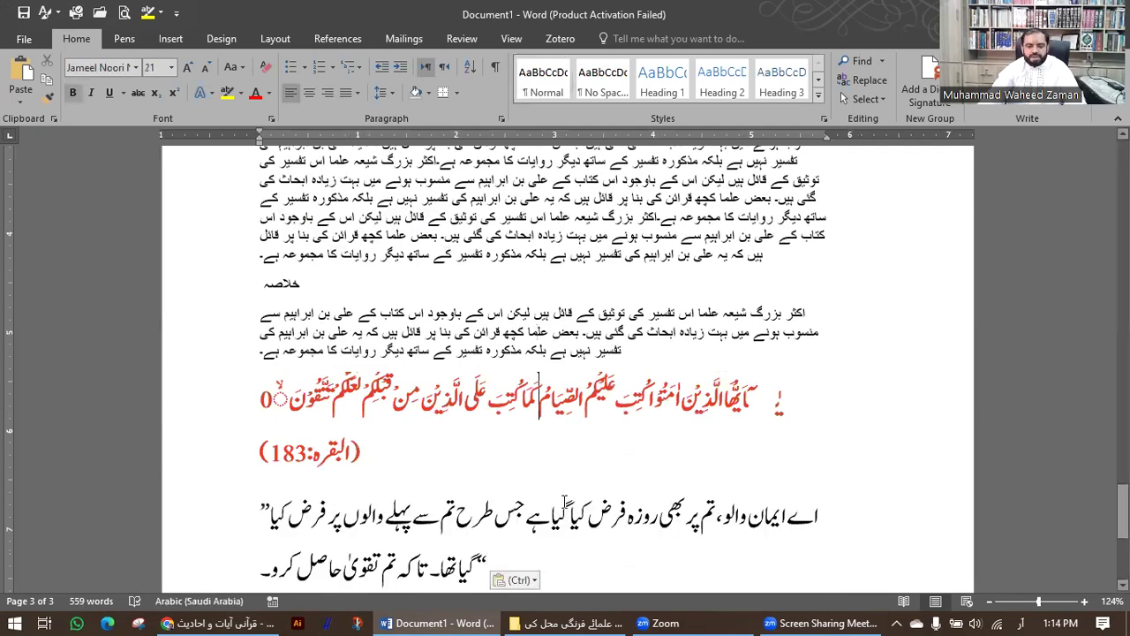
pyautogui.click(251, 451)
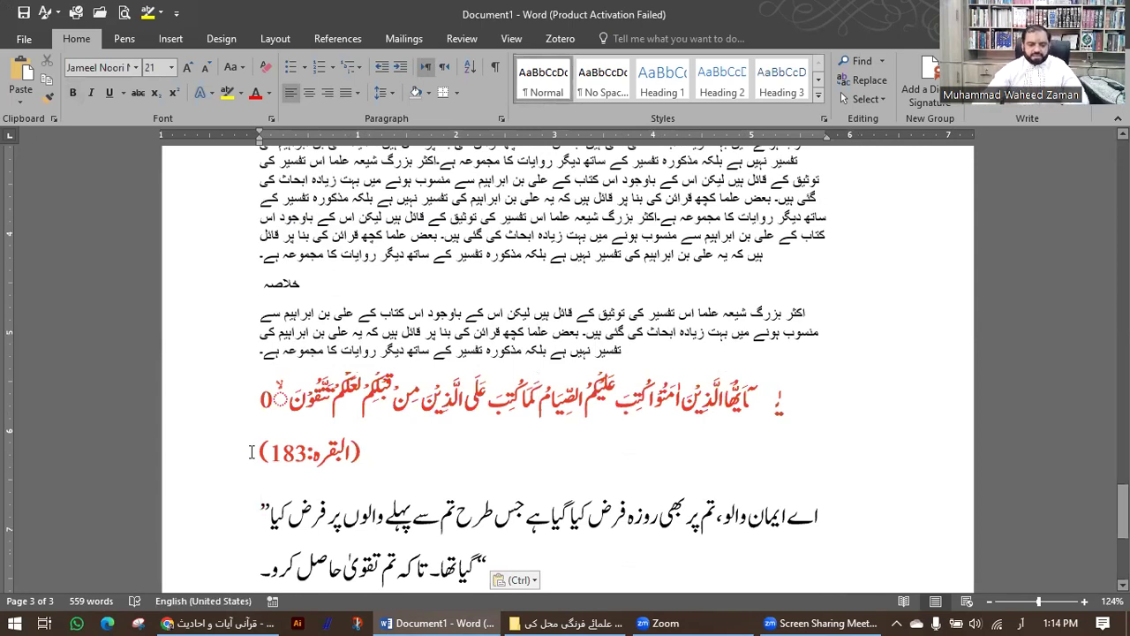
pyautogui.scroll(5, 326, 385)
pyautogui.scroll(2, 326, 385)
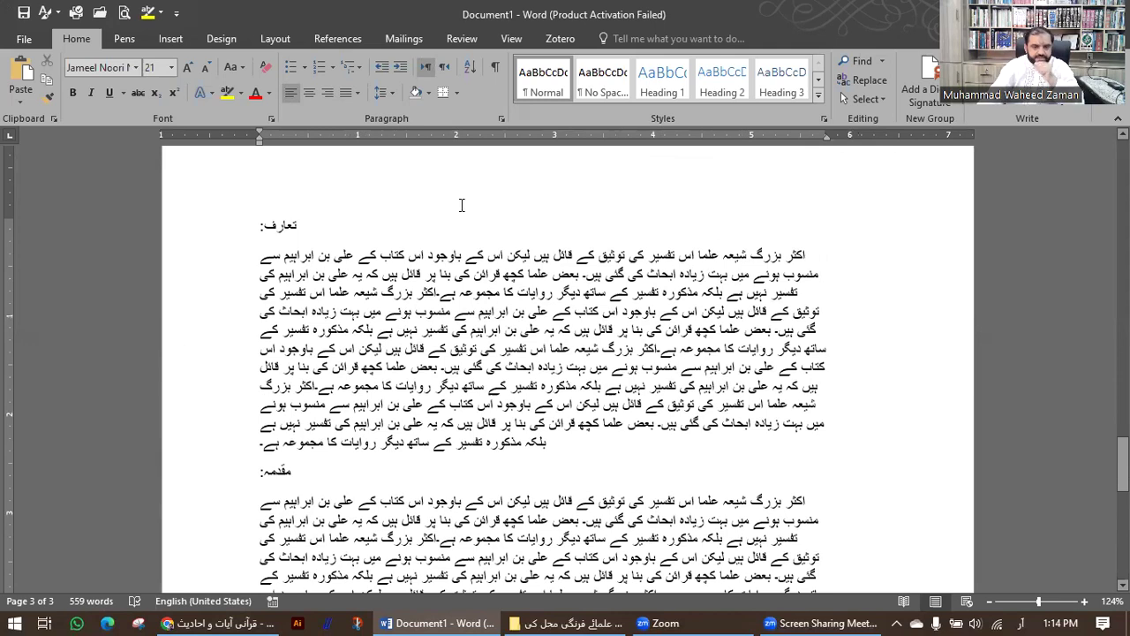
# Set the Normal style's Latin text font to Jameel Noori Nastaleeq at 16 pt
pyautogui.rightClick(527, 89)
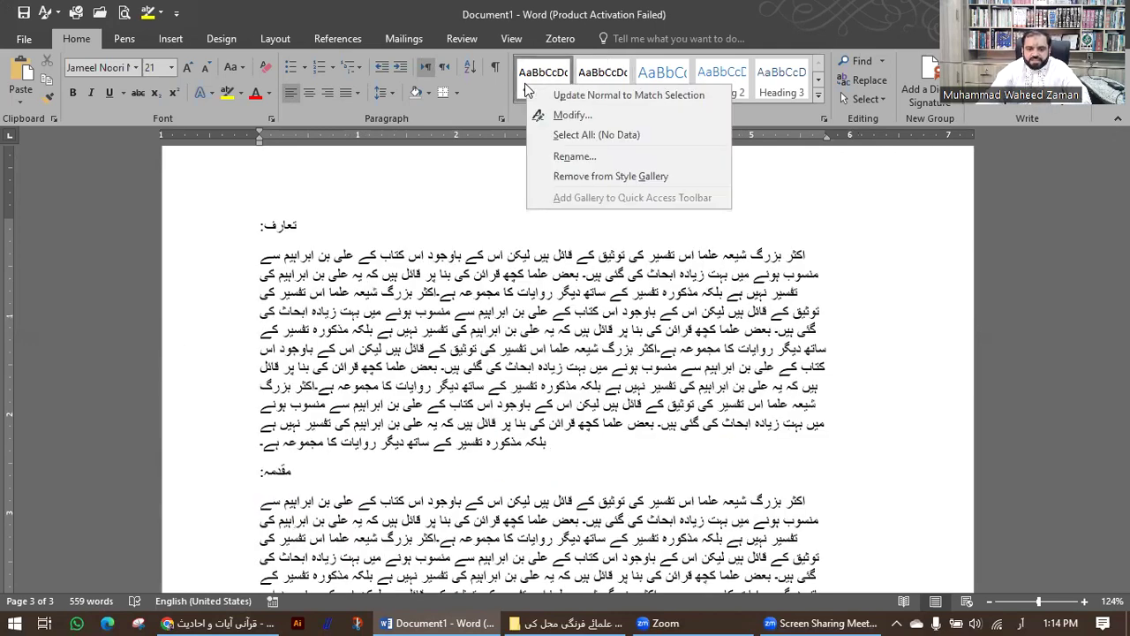
pyautogui.click(568, 116)
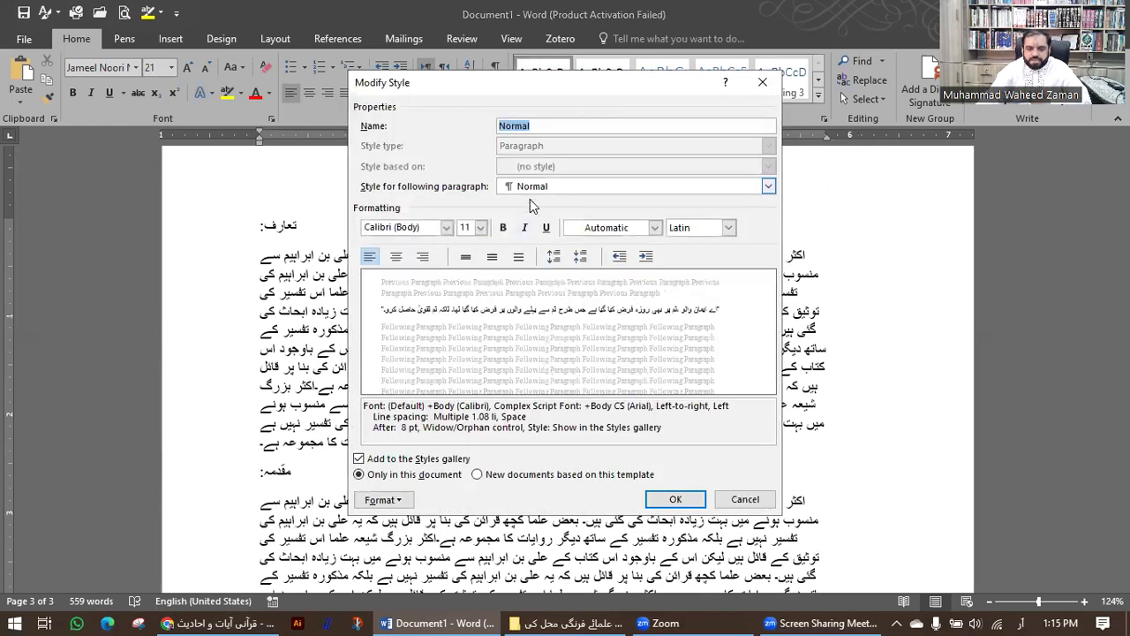
pyautogui.click(396, 500)
pyautogui.click(405, 505)
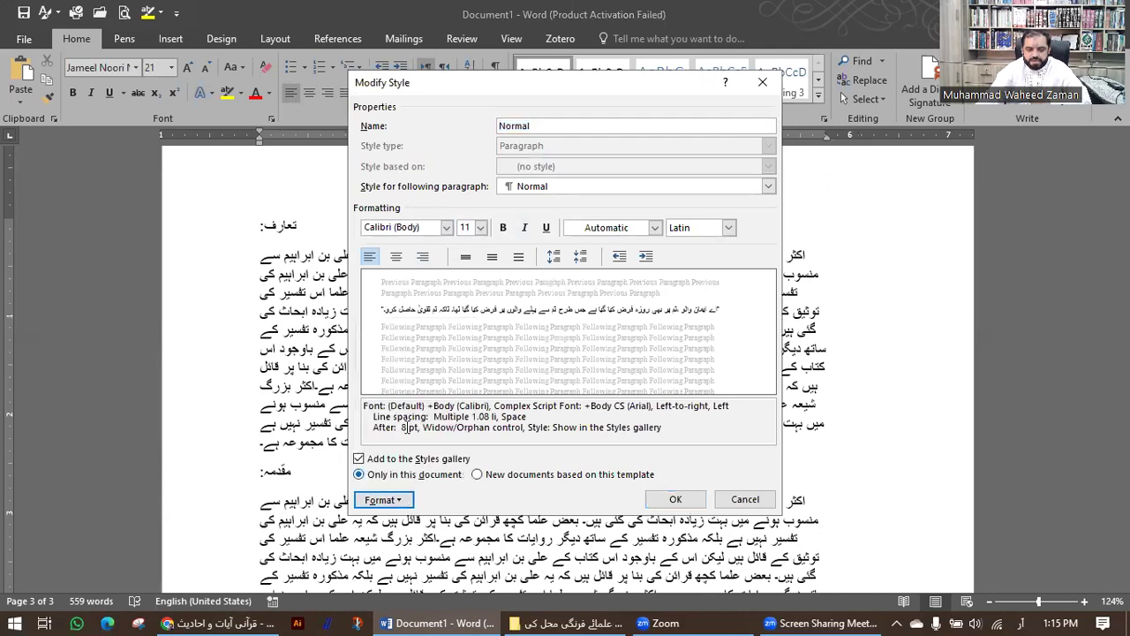
pyautogui.click(408, 499)
pyautogui.click(404, 324)
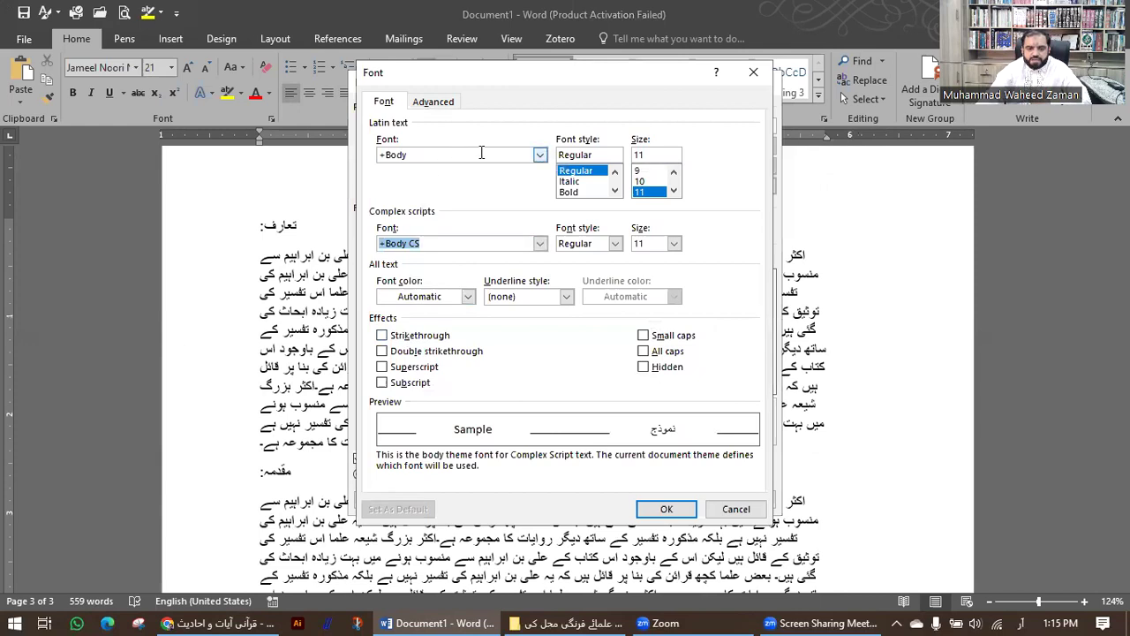
pyautogui.click(541, 157)
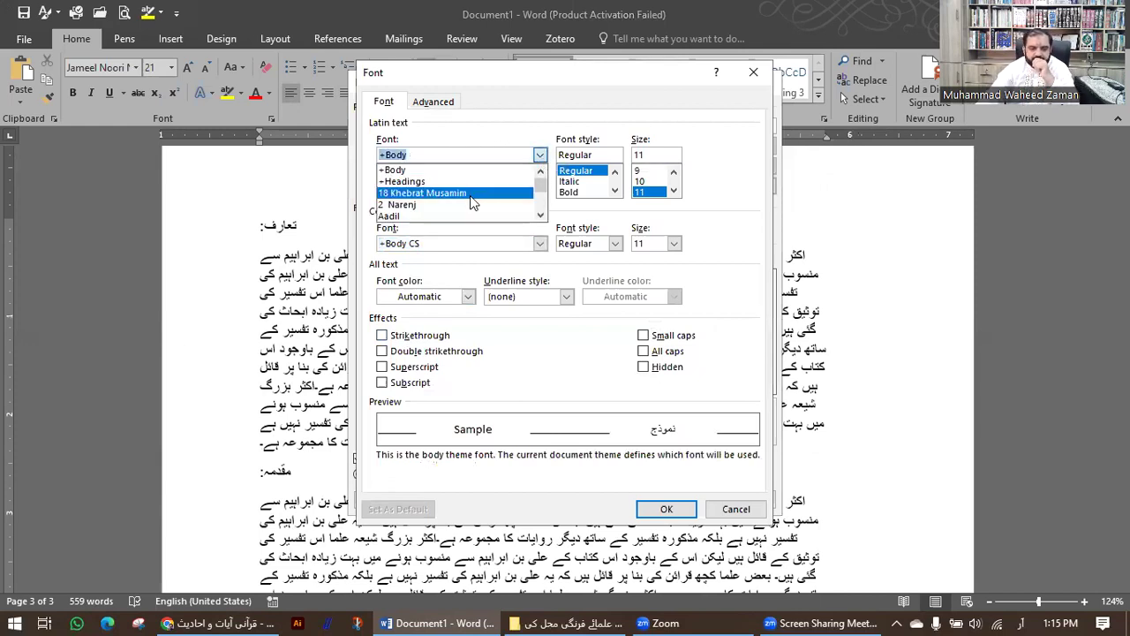
pyautogui.scroll(-2, 470, 203)
pyautogui.scroll(-2, 470, 203)
pyautogui.scroll(-4, 470, 203)
pyautogui.scroll(-2, 470, 203)
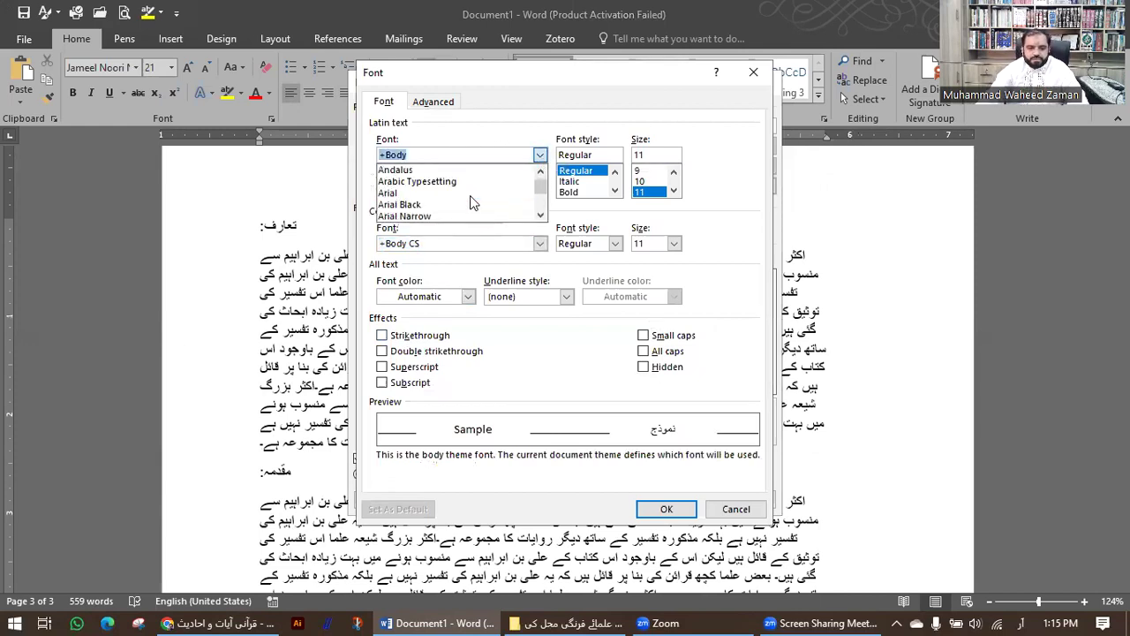
pyautogui.scroll(-1, 471, 203)
pyautogui.scroll(-2, 471, 203)
pyautogui.scroll(-2, 471, 203)
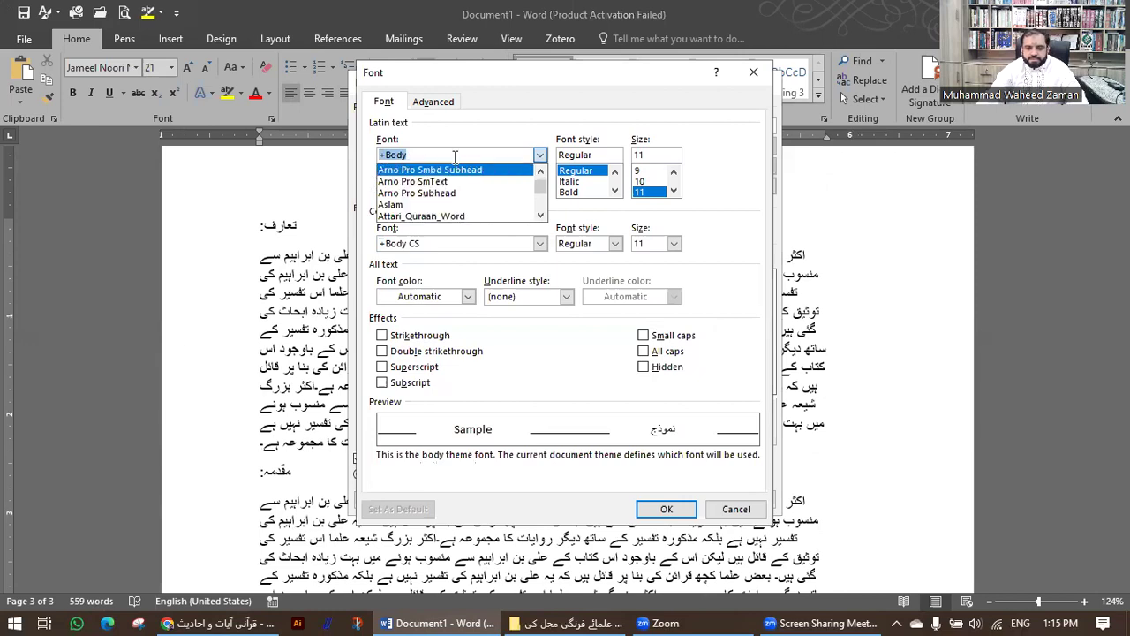
pyautogui.click(458, 170)
pyautogui.write('ja')
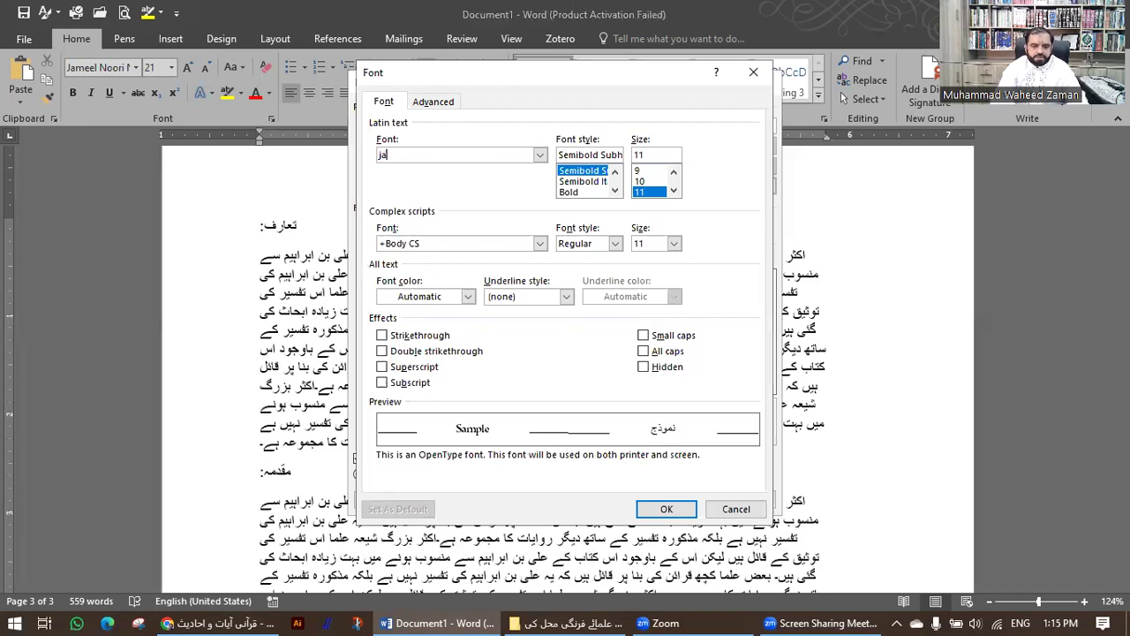
pyautogui.write('l Noori Kasheeda')
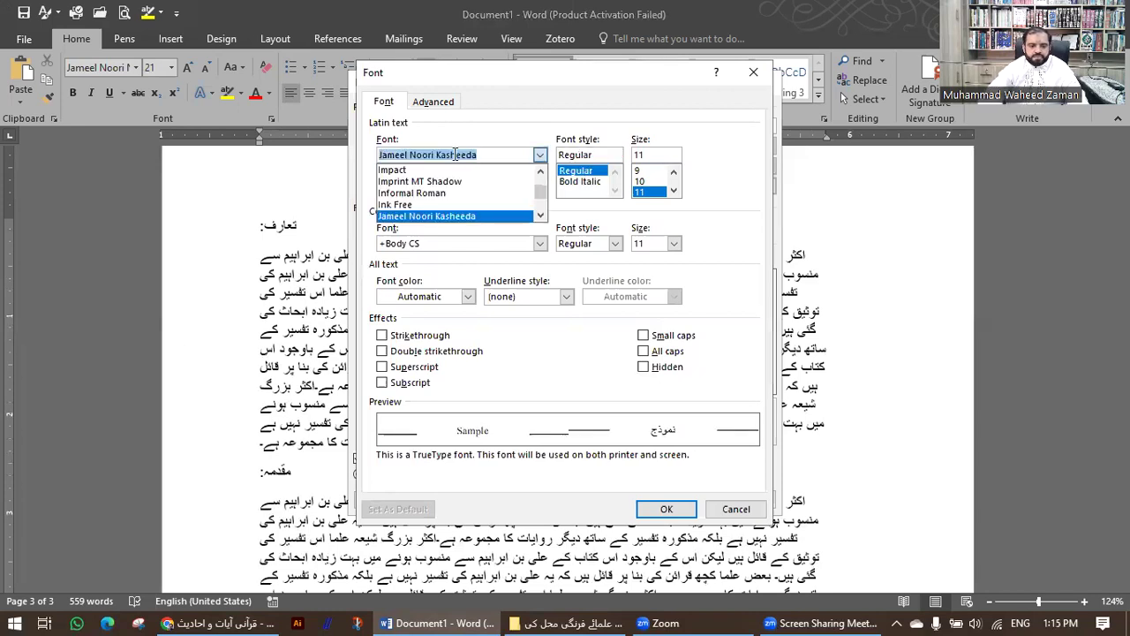
pyautogui.press('Down')
pyautogui.press('Return')
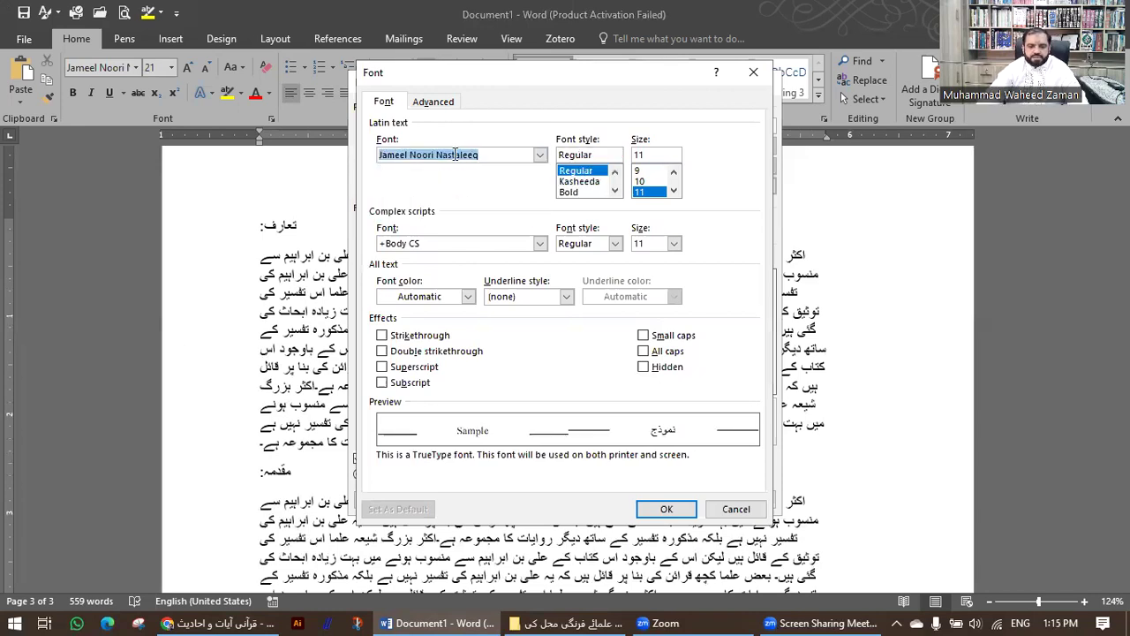
pyautogui.scroll(-2, 674, 190)
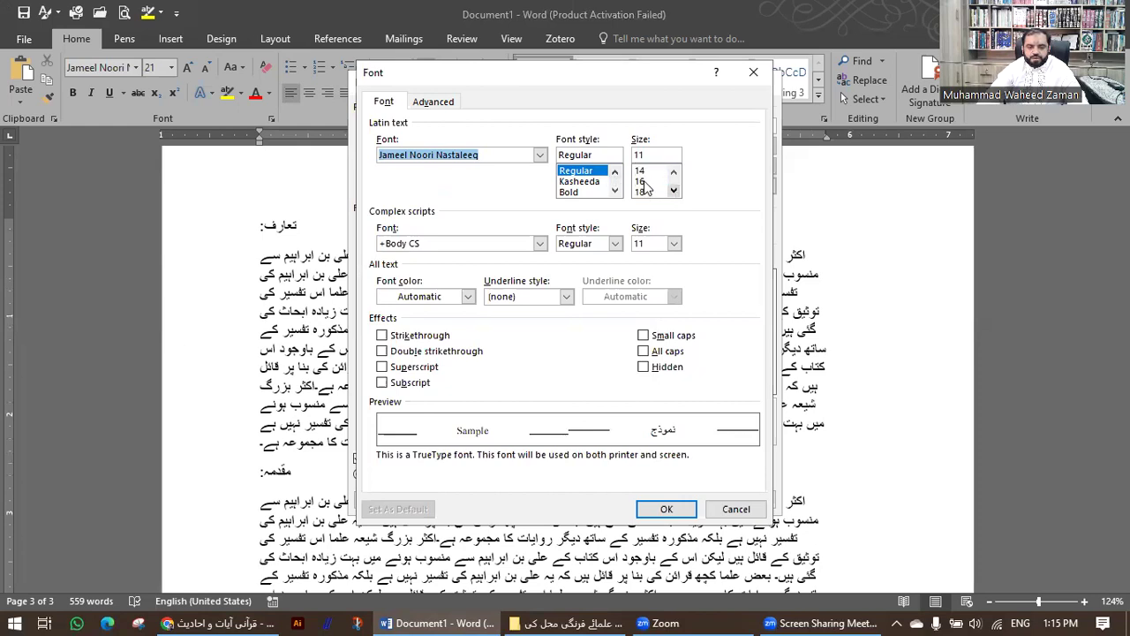
pyautogui.click(641, 181)
# Set the complex-script font to Jameel Noori Nastaleeq at 16 pt and confirm the font settings
pyautogui.click(508, 243)
pyautogui.press('BackSpace')
pyautogui.press('BackSpace')
pyautogui.press('BackSpace')
pyautogui.press('BackSpace')
pyautogui.write('jameel')
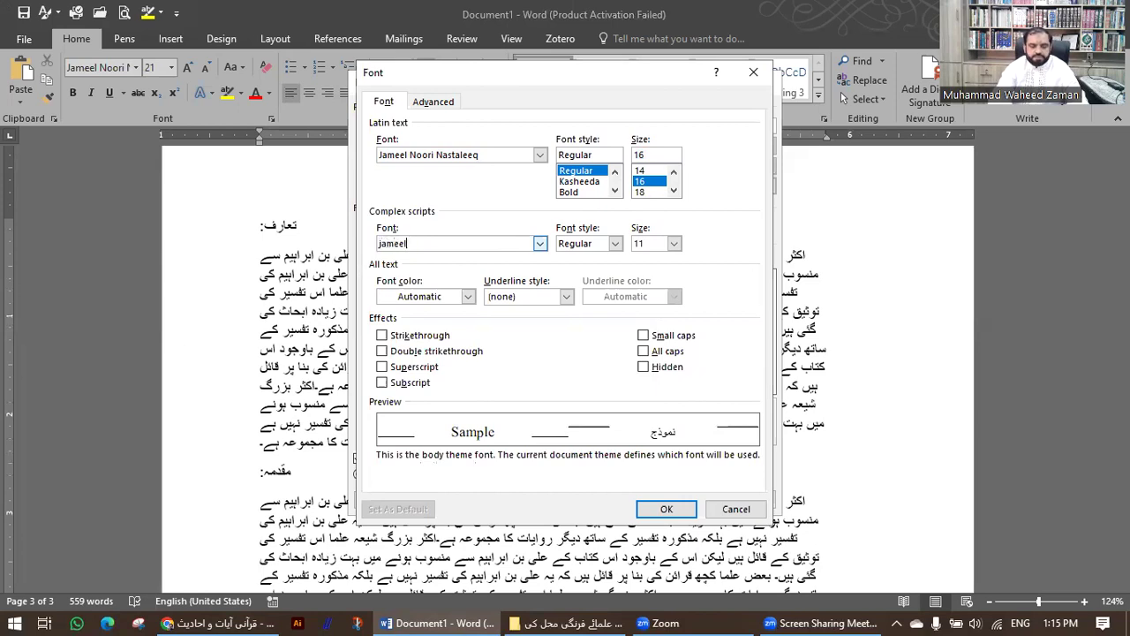
pyautogui.press('Down')
pyautogui.press('Down')
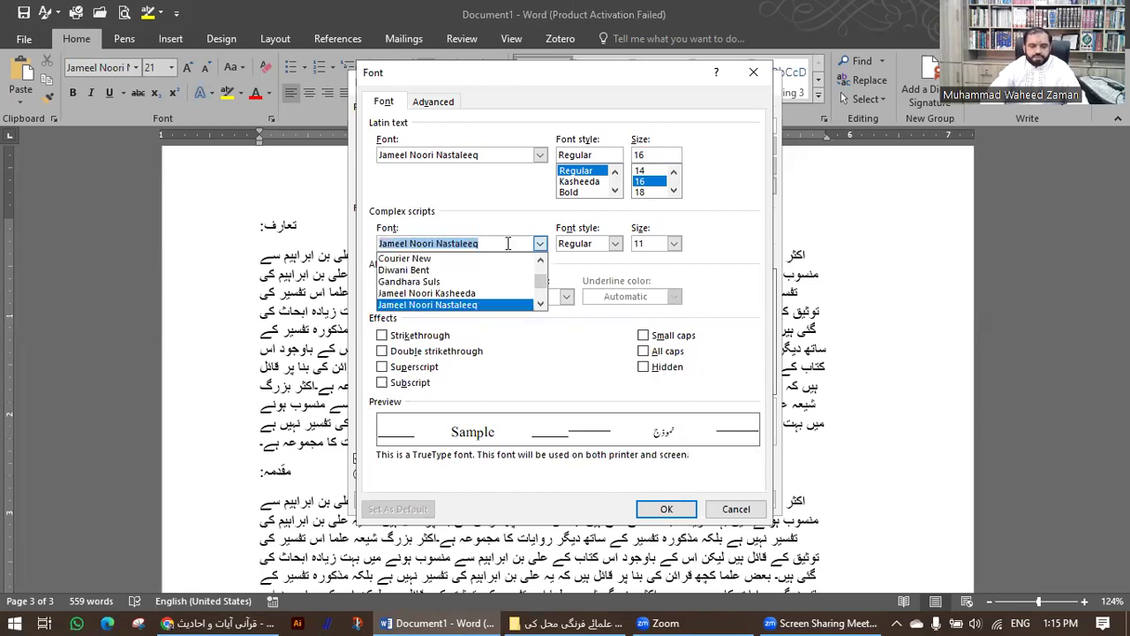
pyautogui.click(508, 243)
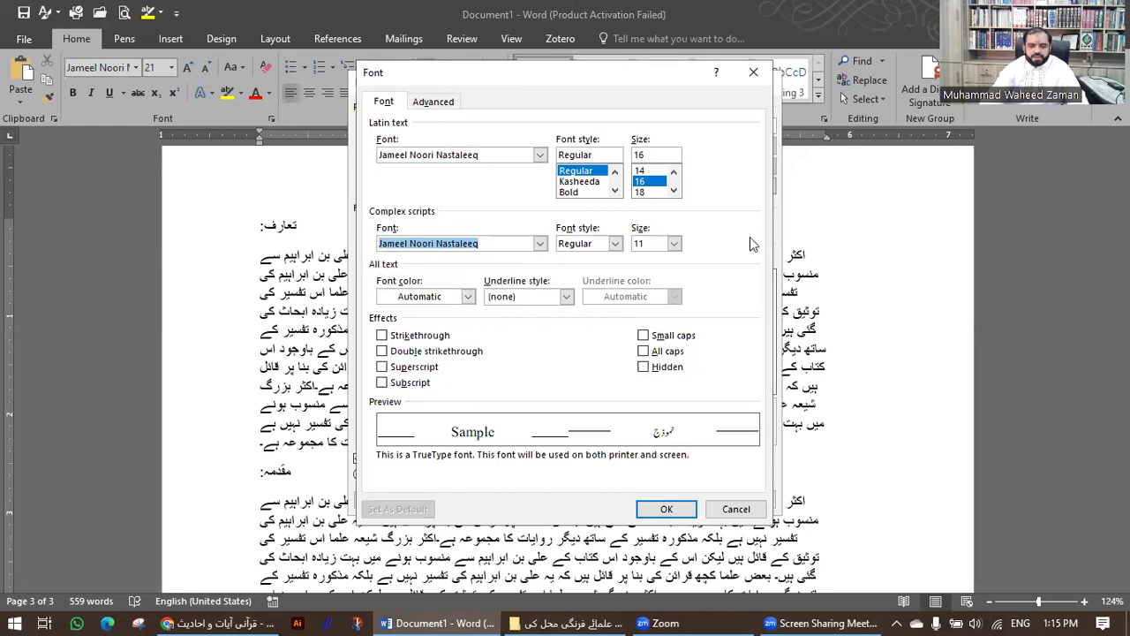
pyautogui.click(674, 243)
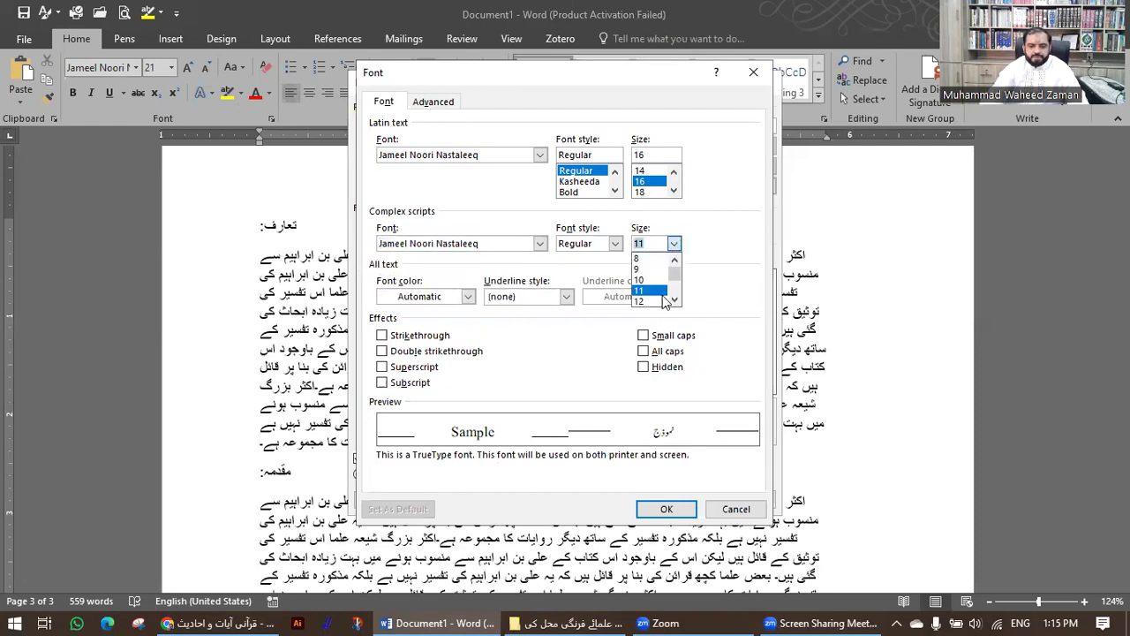
pyautogui.click(651, 291)
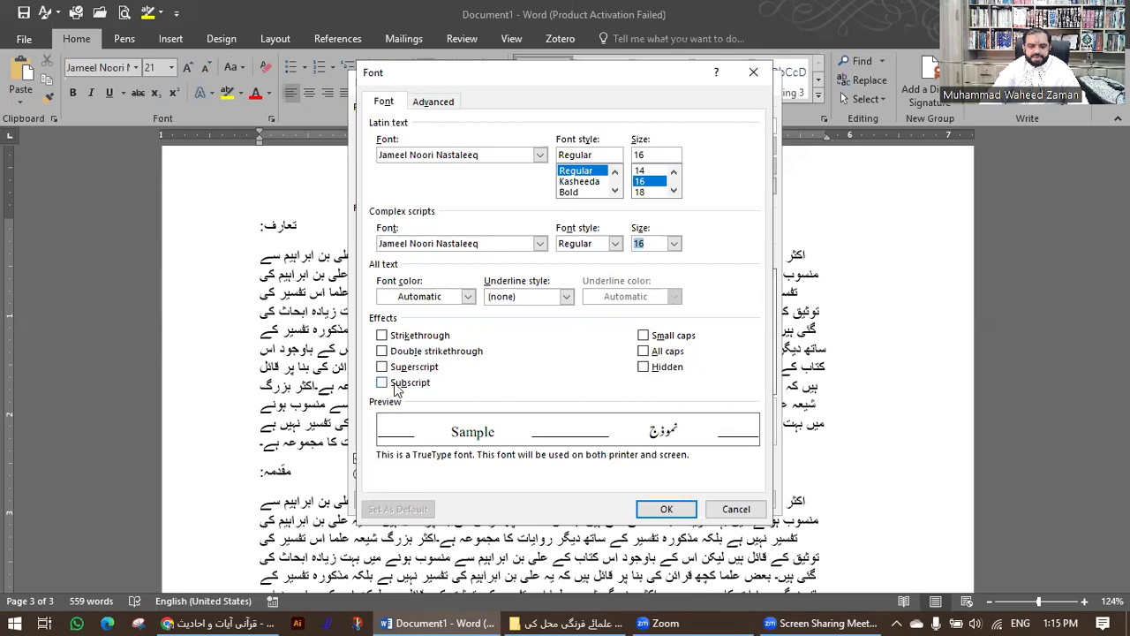
pyautogui.click(658, 509)
pyautogui.click(411, 499)
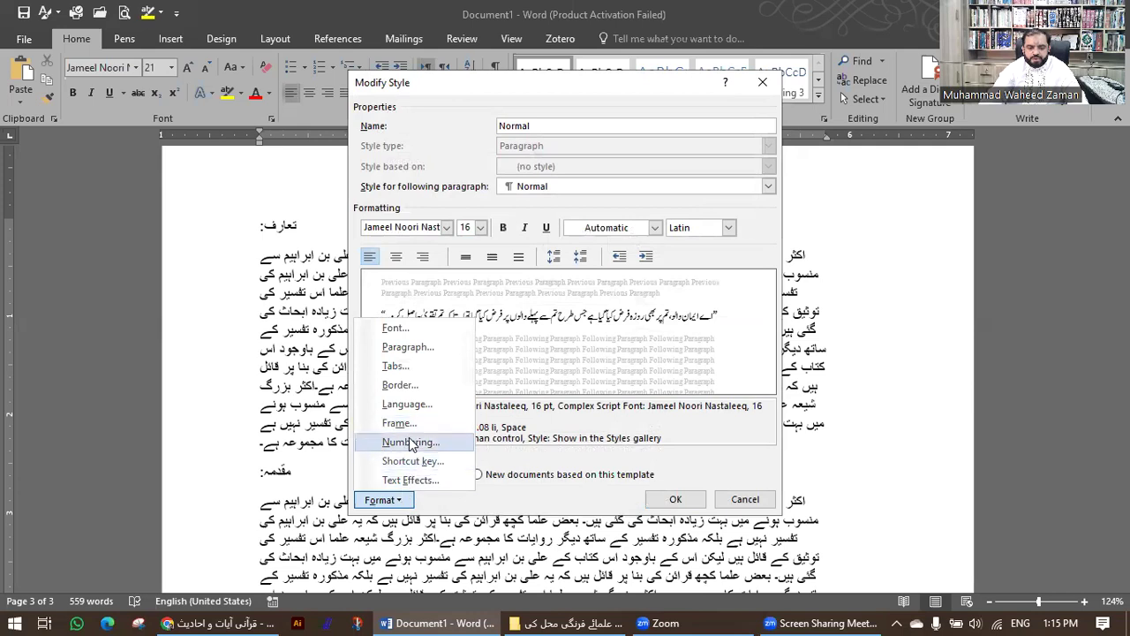
# Replace the Normal style's old shortcut with Ctrl+N, then save the modified style
pyautogui.click(417, 462)
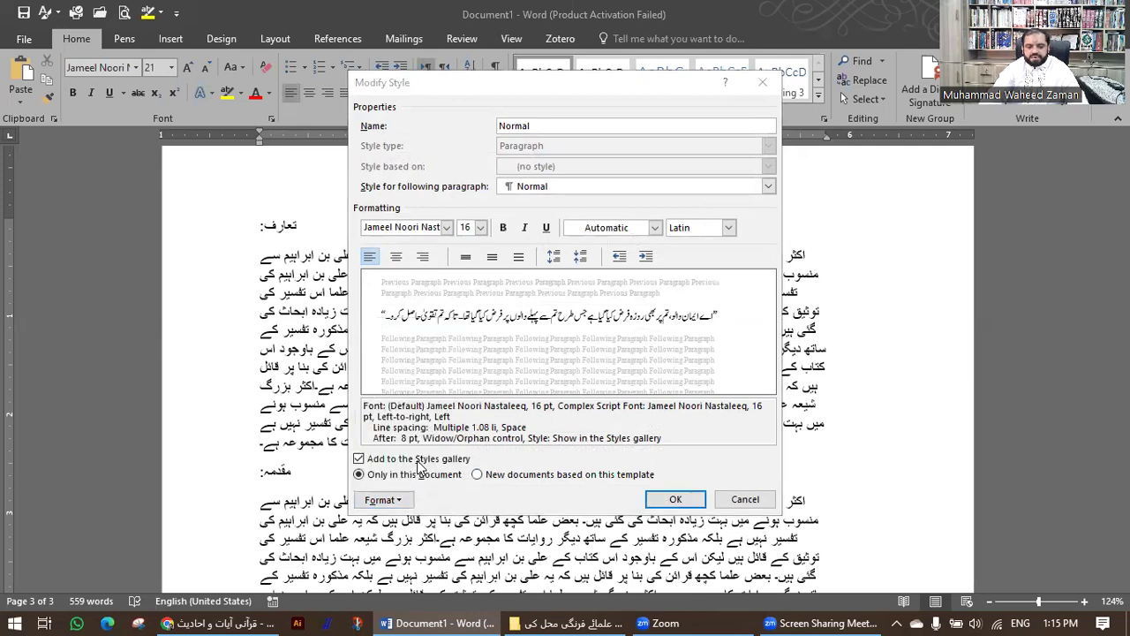
pyautogui.click(432, 295)
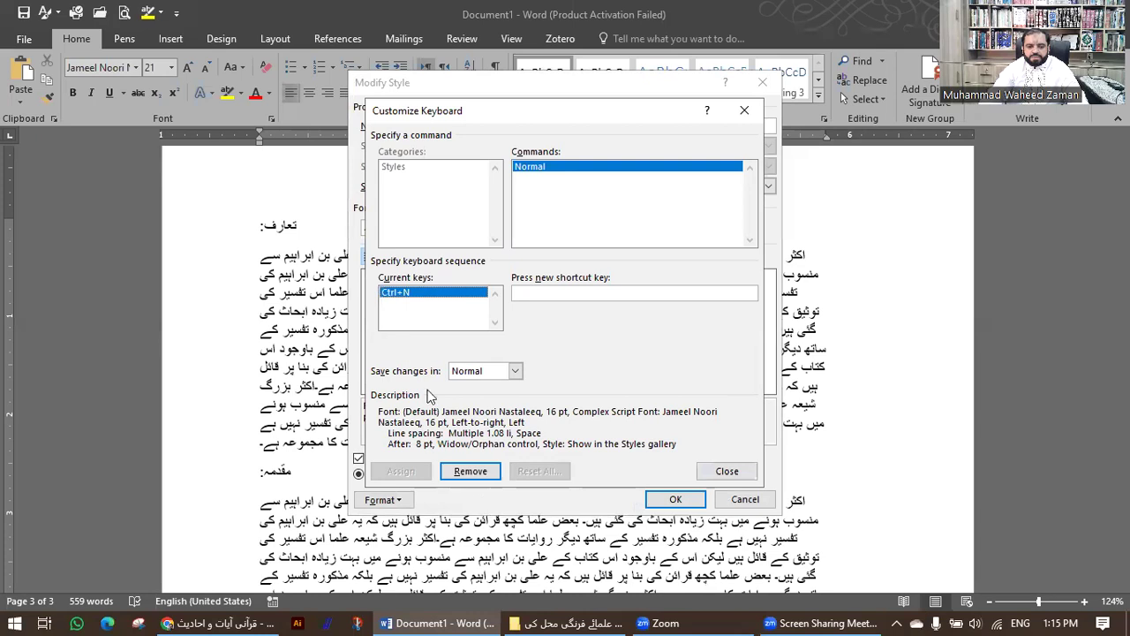
pyautogui.click(481, 471)
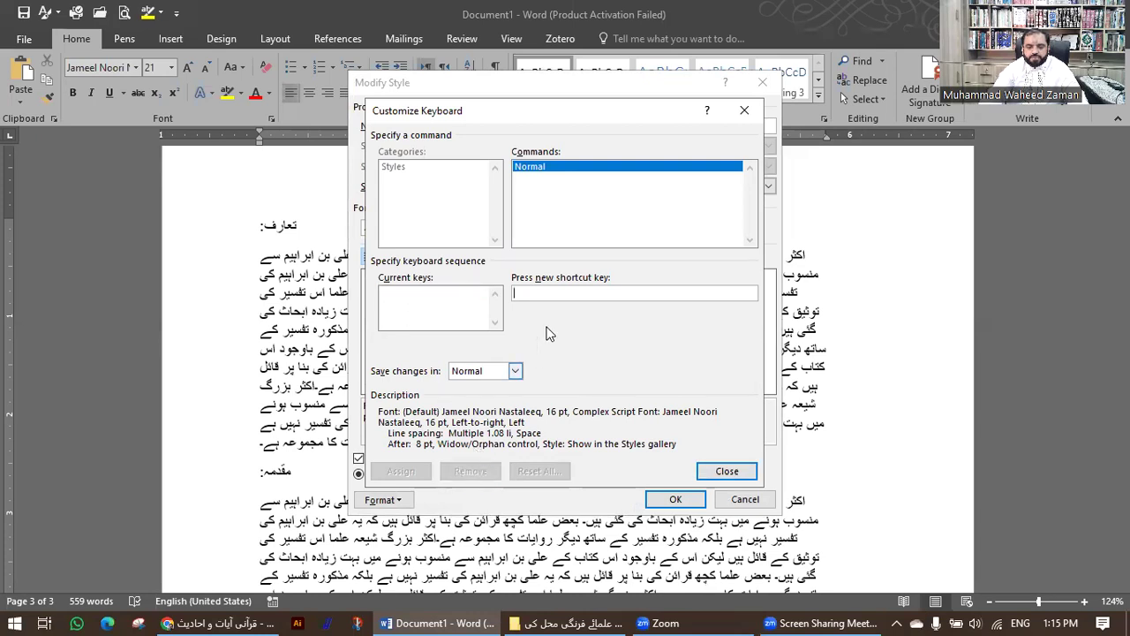
pyautogui.click(564, 293)
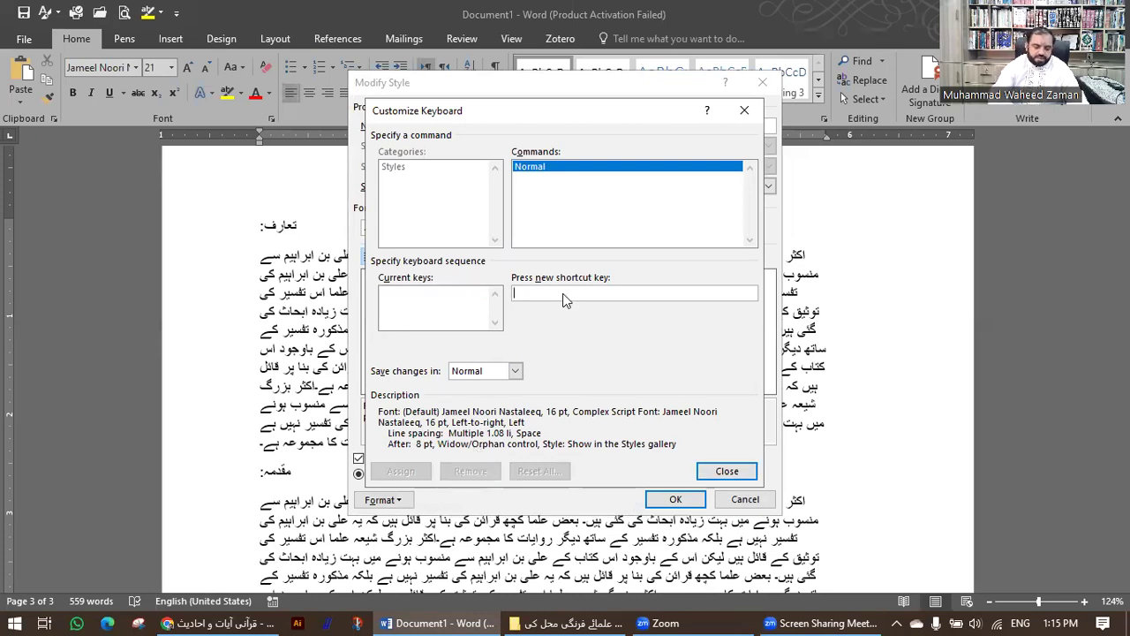
pyautogui.hotkey('ctrl', 'n')
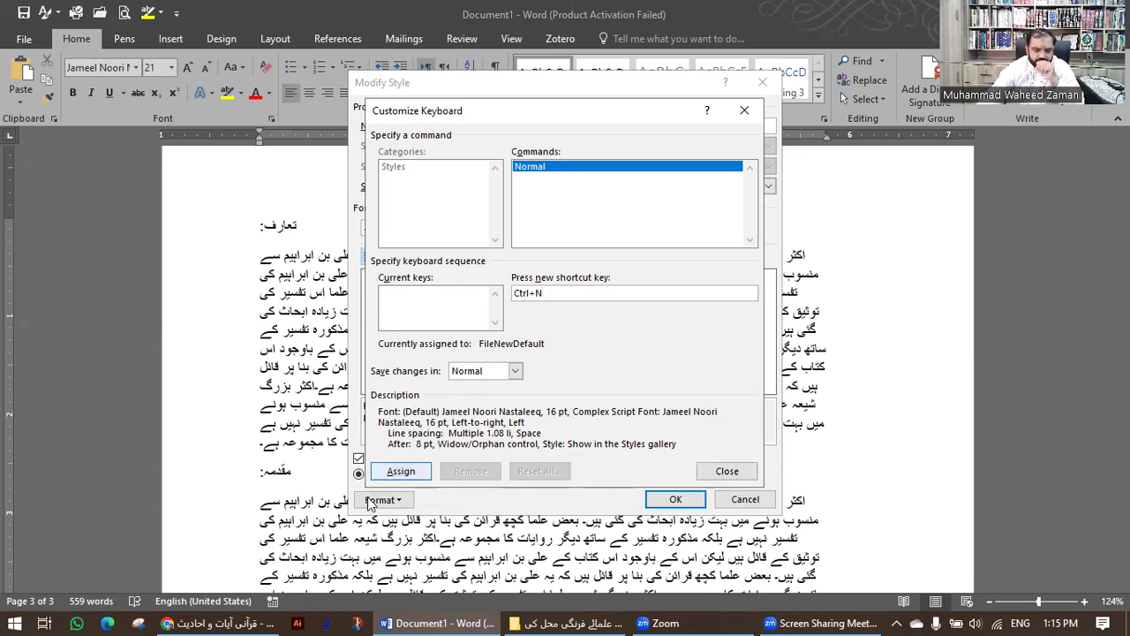
pyautogui.click(399, 472)
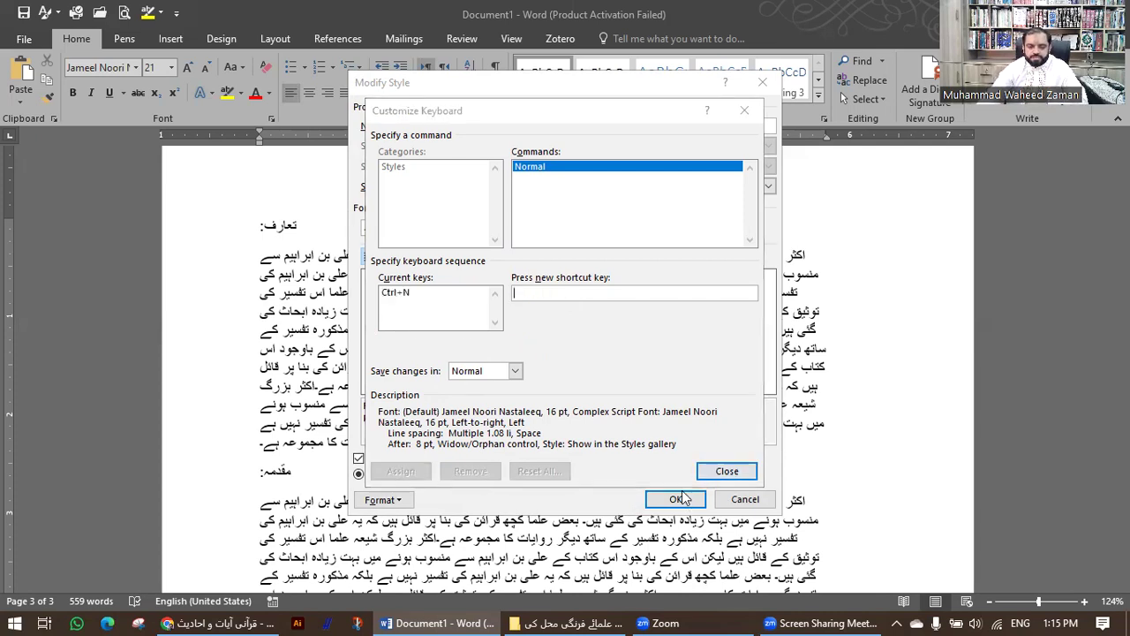
pyautogui.click(719, 473)
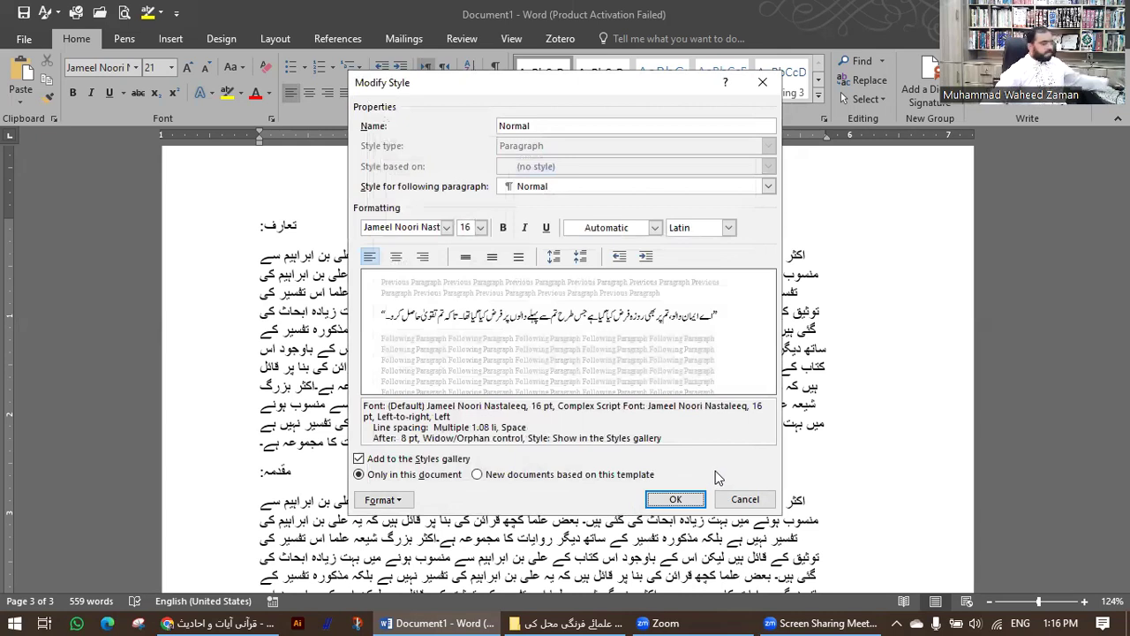
pyautogui.click(673, 496)
# Make the first paragraph on page 3 a Heading 2 paragraph with Ctrl+Alt+2
pyautogui.scroll(5, 676, 453)
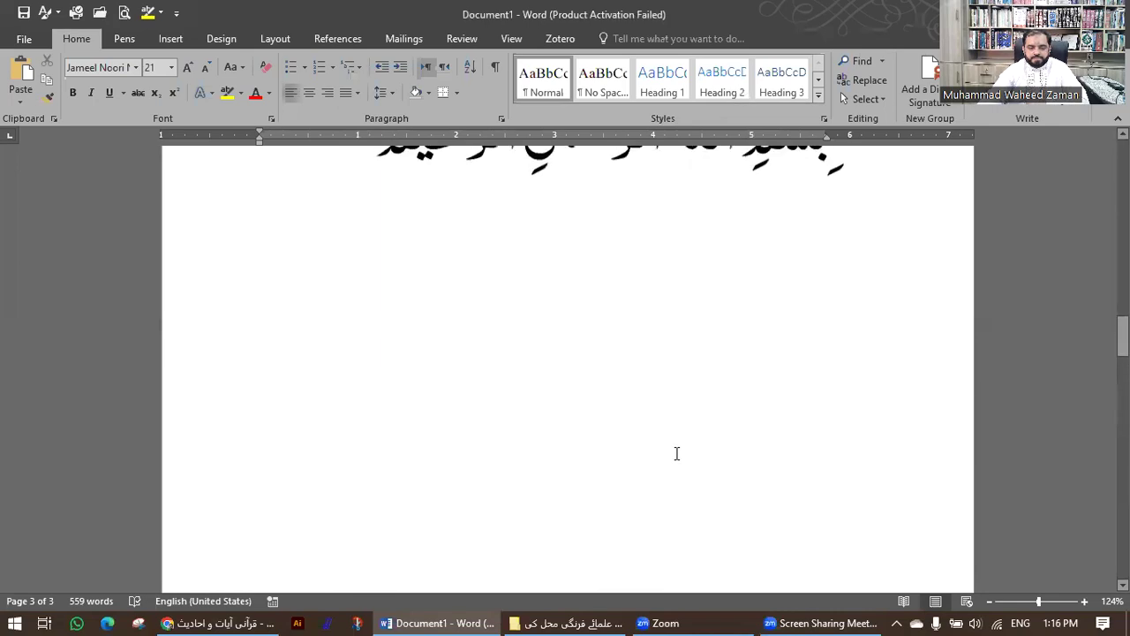
pyautogui.scroll(-5, 676, 453)
pyautogui.scroll(-5, 677, 453)
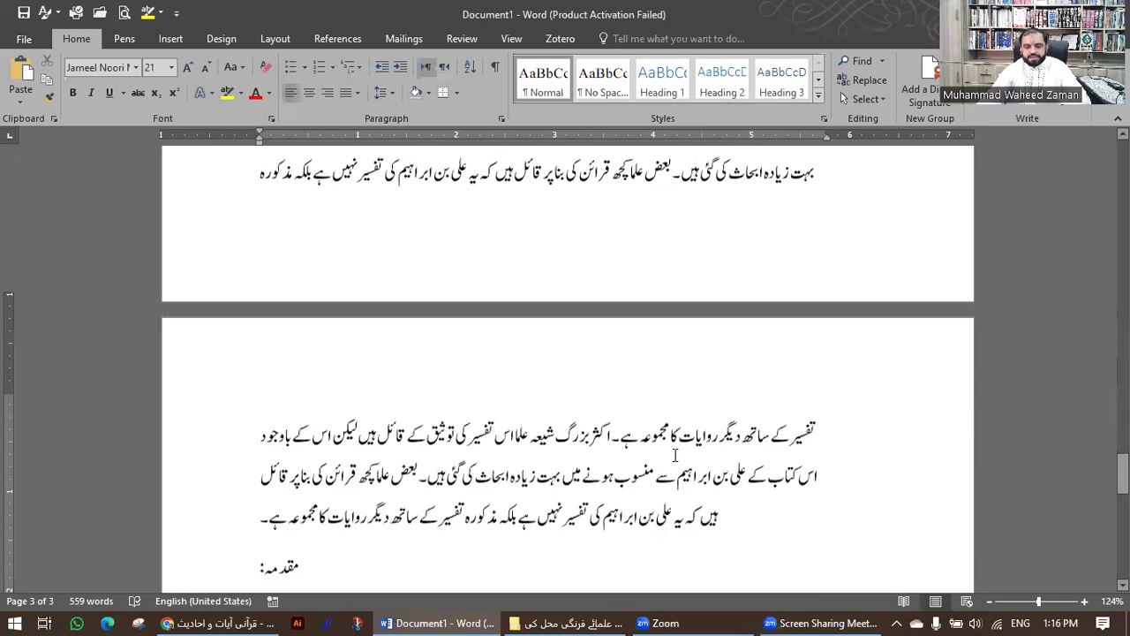
pyautogui.keyDown('ctrl'); pyautogui.scroll(-6, 674, 453); pyautogui.keyUp('ctrl')
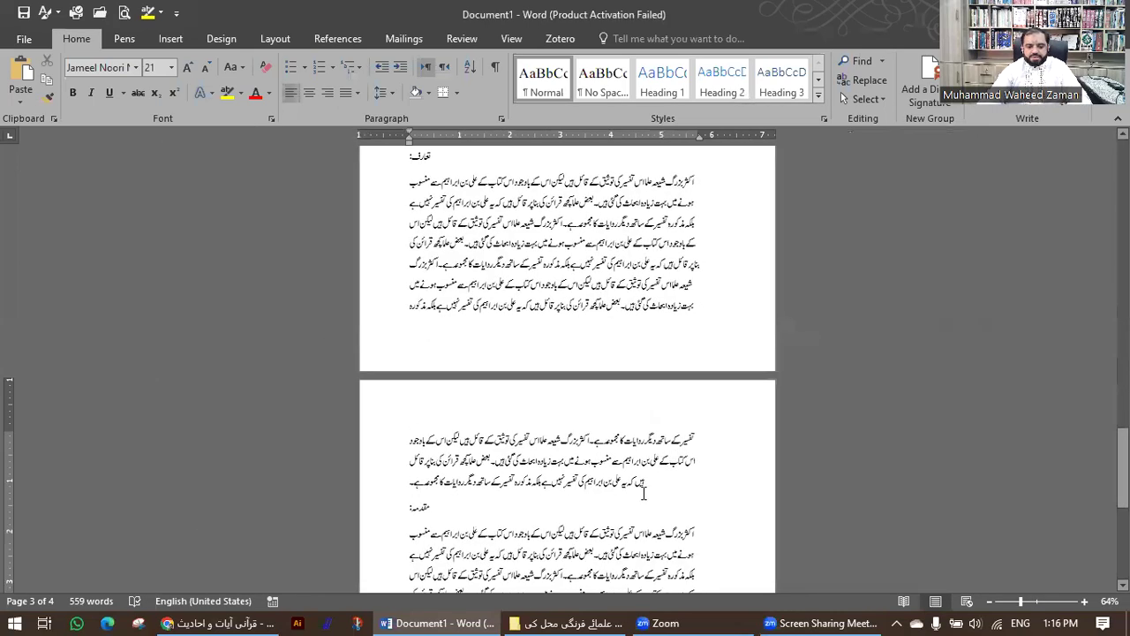
pyautogui.click(639, 357)
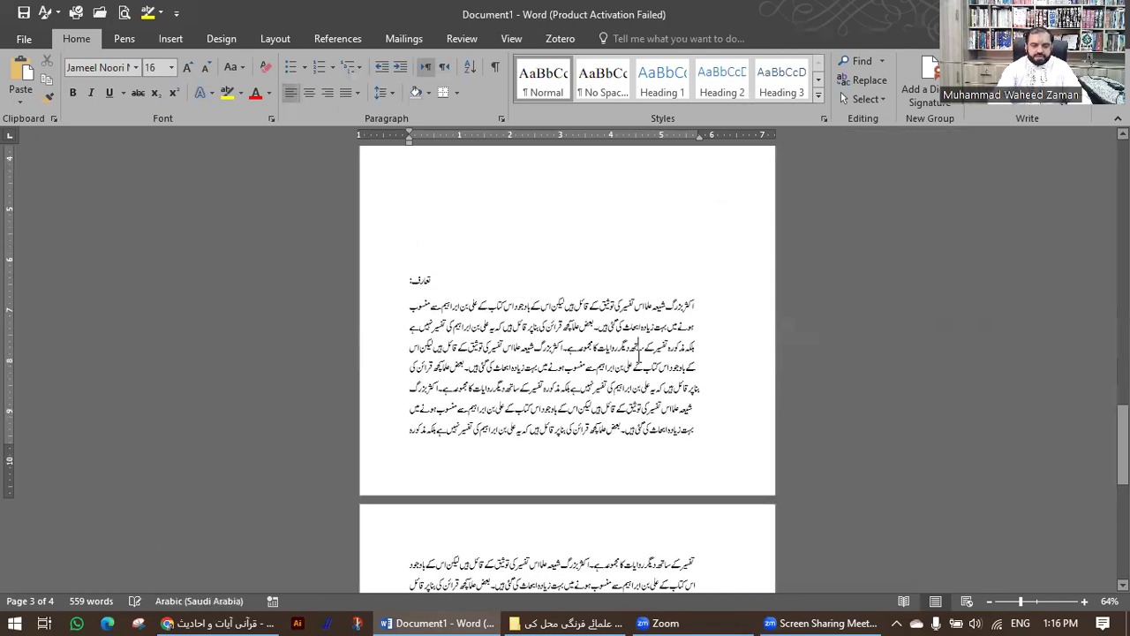
pyautogui.hotkey('ctrl', 'alt', '2')
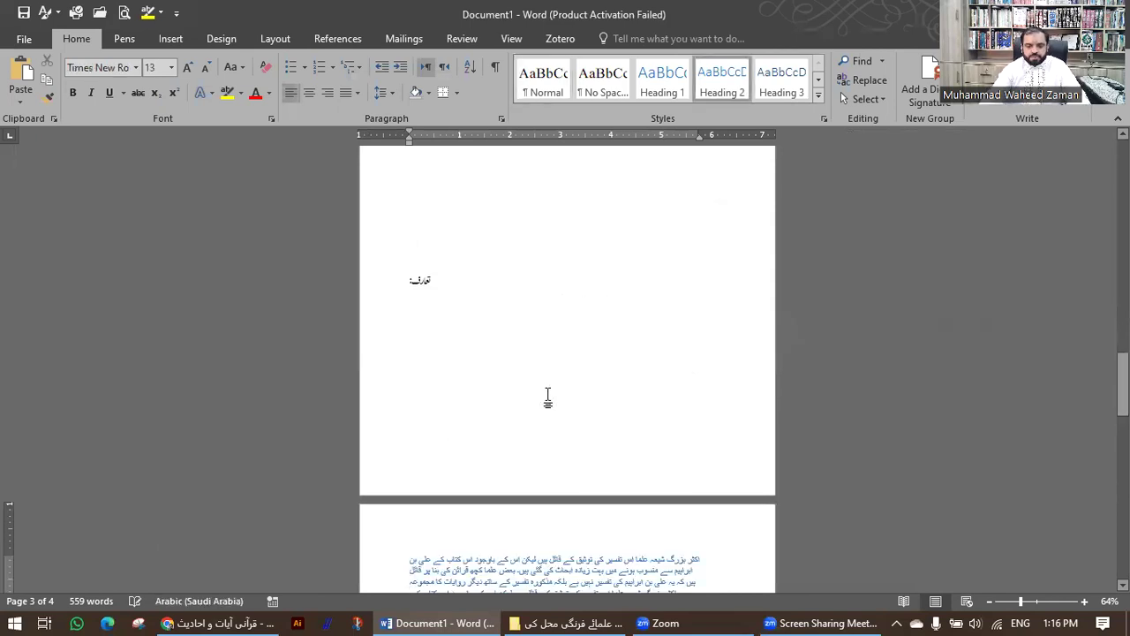
# Remove the blue Urdu text block so the document shrinks to four pages
pyautogui.keyDown('ctrl'); pyautogui.scroll(-3, 549, 384); pyautogui.keyUp('ctrl')
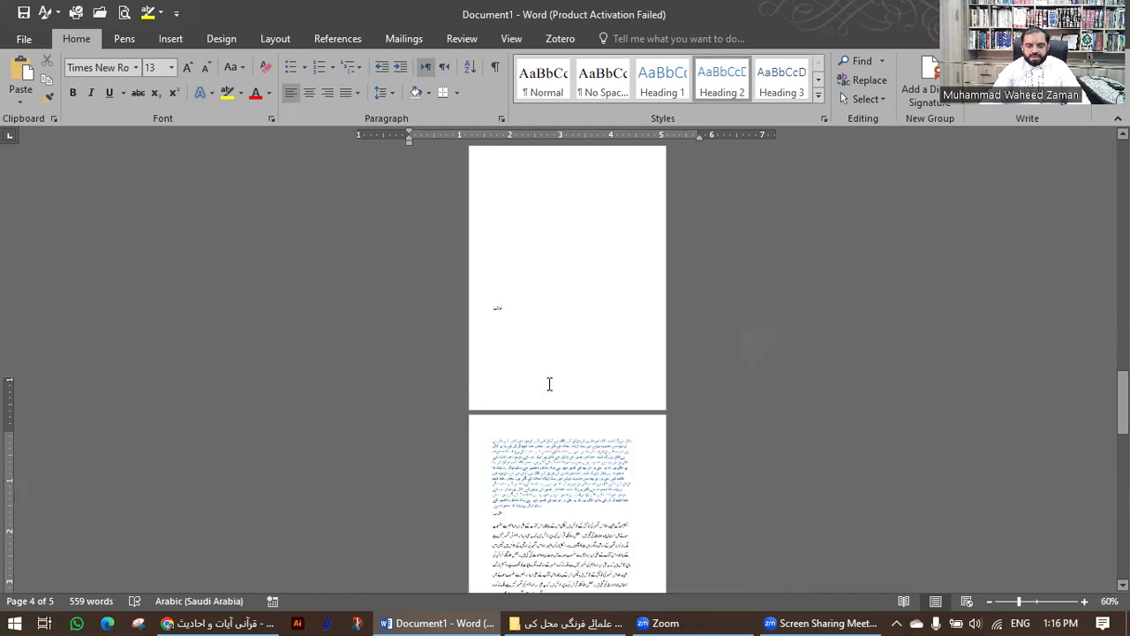
pyautogui.keyDown('ctrl'); pyautogui.scroll(9, 549, 385); pyautogui.keyUp('ctrl')
pyautogui.keyDown('ctrl'); pyautogui.scroll(6, 549, 385); pyautogui.keyUp('ctrl')
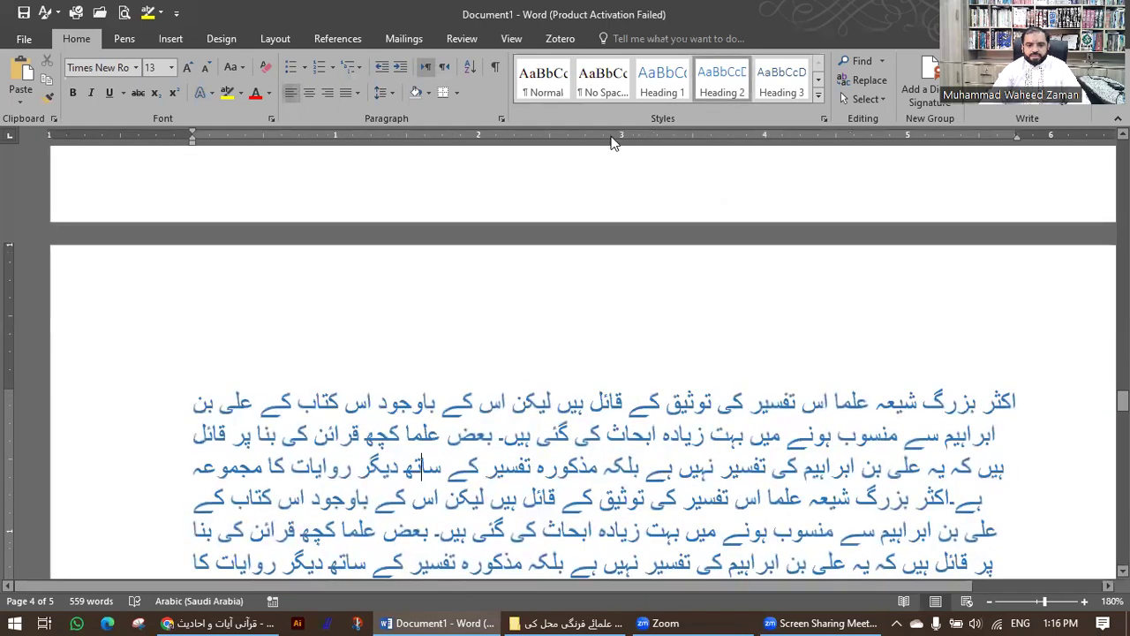
pyautogui.rightClick(716, 88)
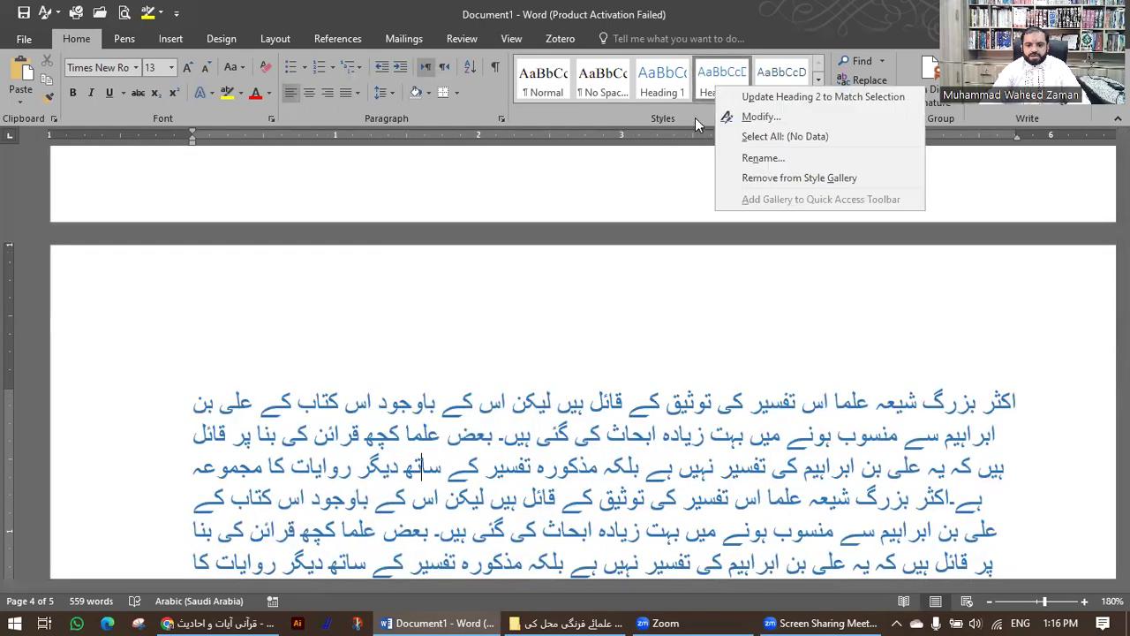
pyautogui.click(695, 124)
pyautogui.scroll(-2, 592, 375)
pyautogui.keyDown('ctrl'); pyautogui.scroll(-4, 603, 319); pyautogui.keyUp('ctrl')
pyautogui.scroll(-2, 604, 362)
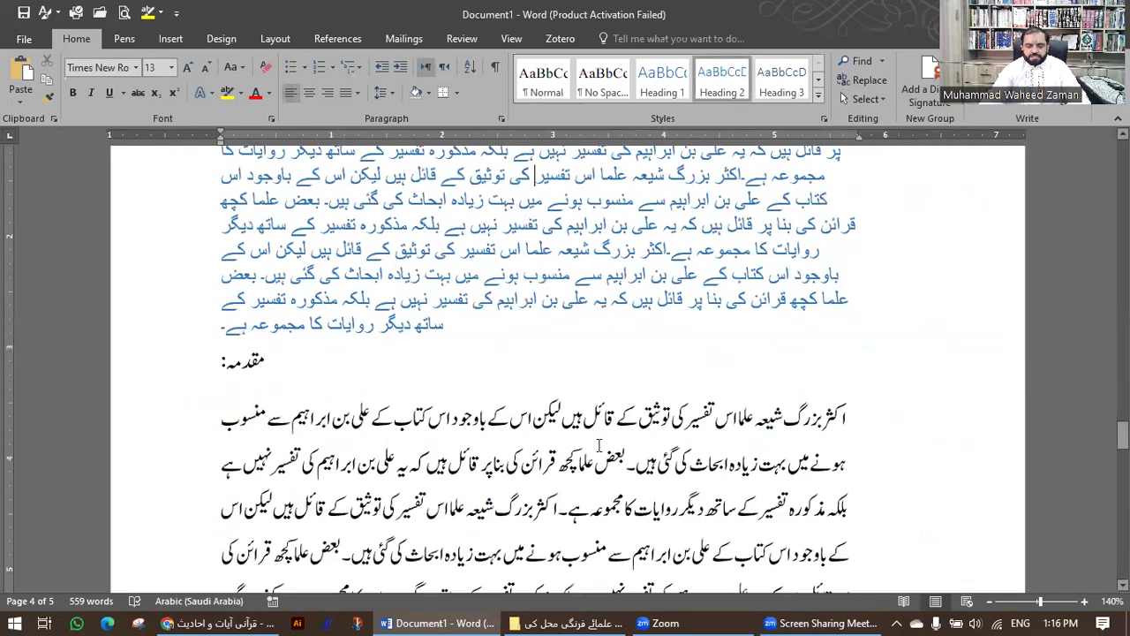
pyautogui.scroll(2, 581, 406)
pyautogui.scroll(-1, 586, 314)
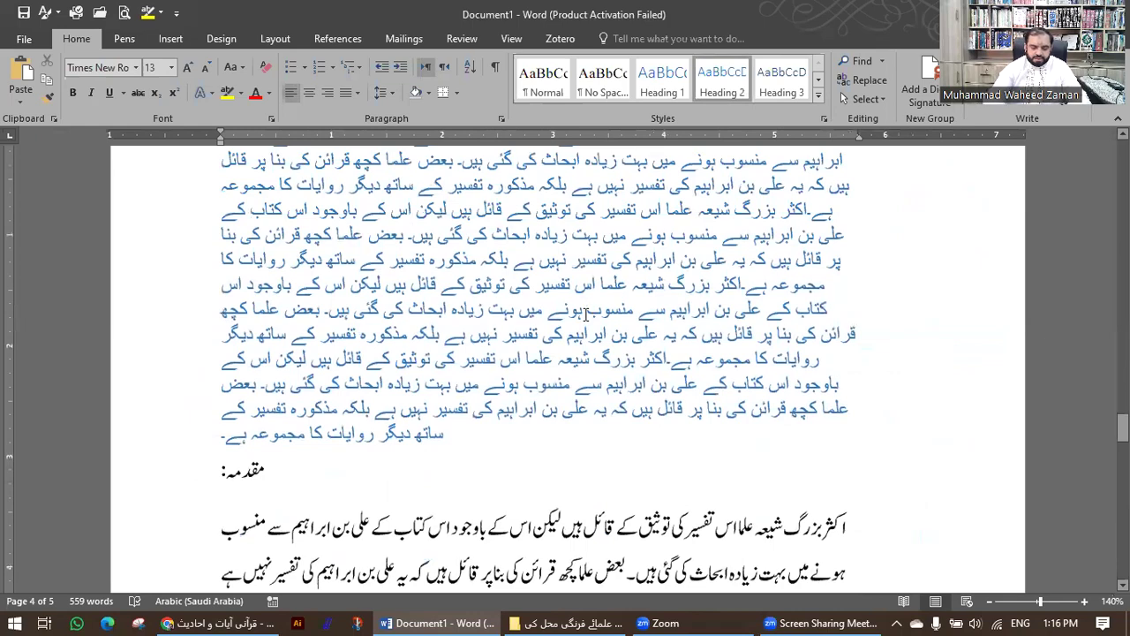
pyautogui.hotkey('ctrl', 'z')
# Make the paragraph right-to-left, then put the caret in the تعارف heading
pyautogui.scroll(4, 627, 447)
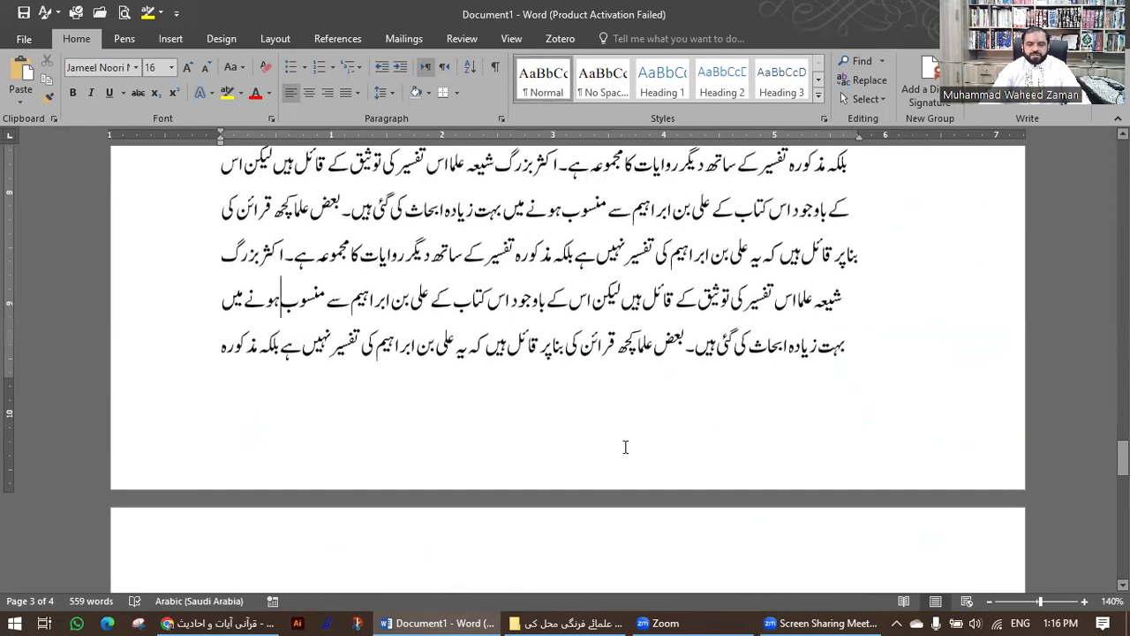
pyautogui.scroll(-3, 630, 448)
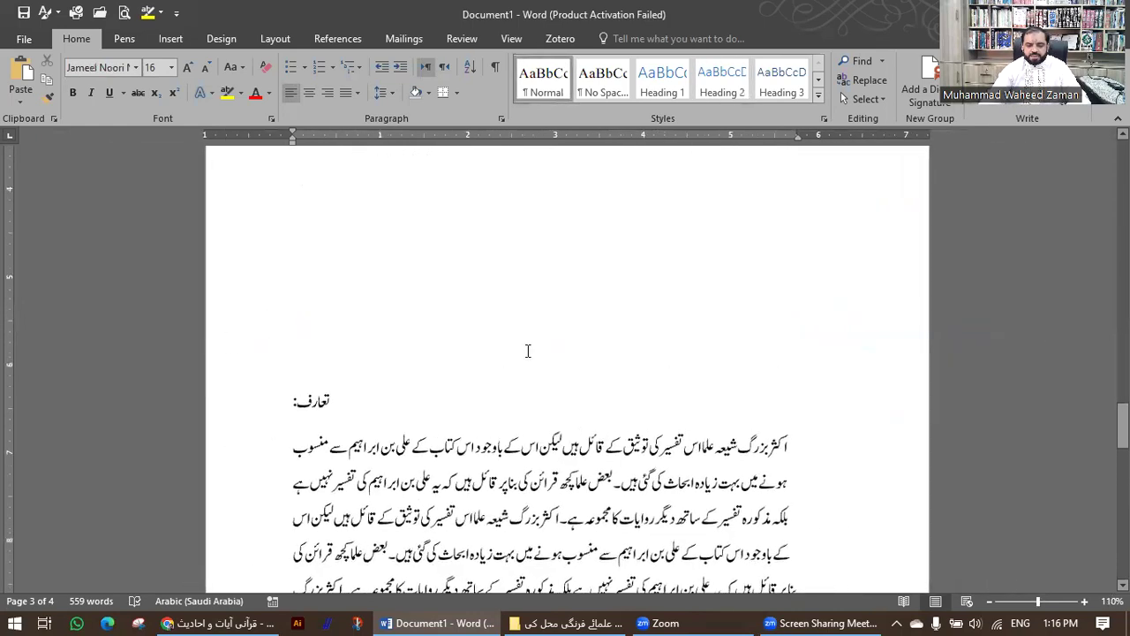
pyautogui.press('ctrl+Shift_R')
pyautogui.scroll(-1, 494, 424)
pyautogui.click(315, 358)
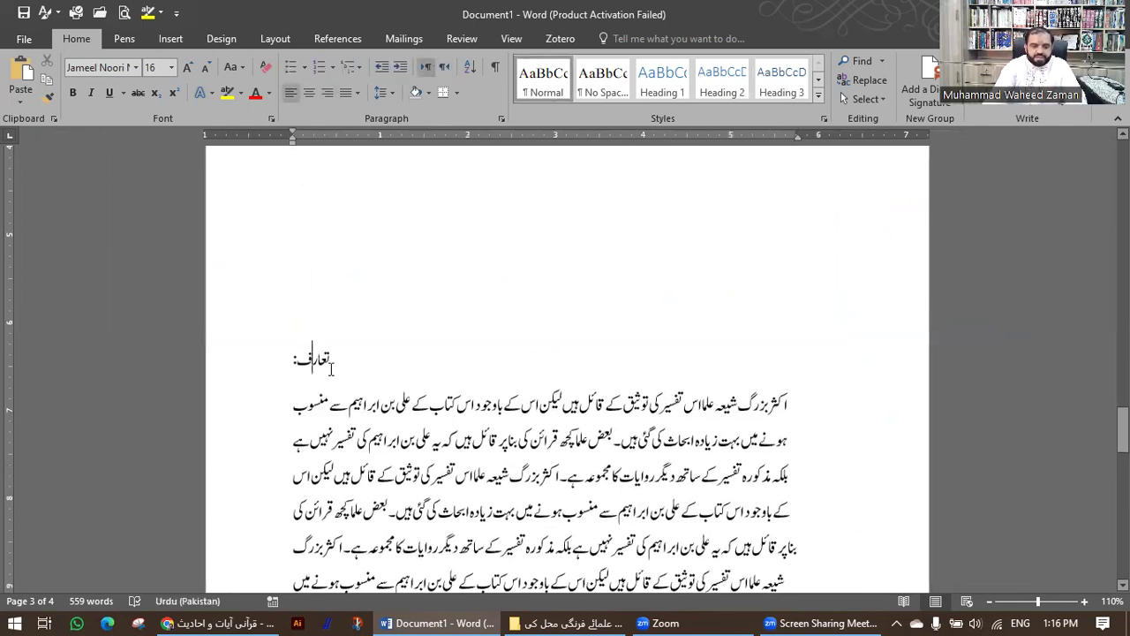
pyautogui.rightClick(312, 354)
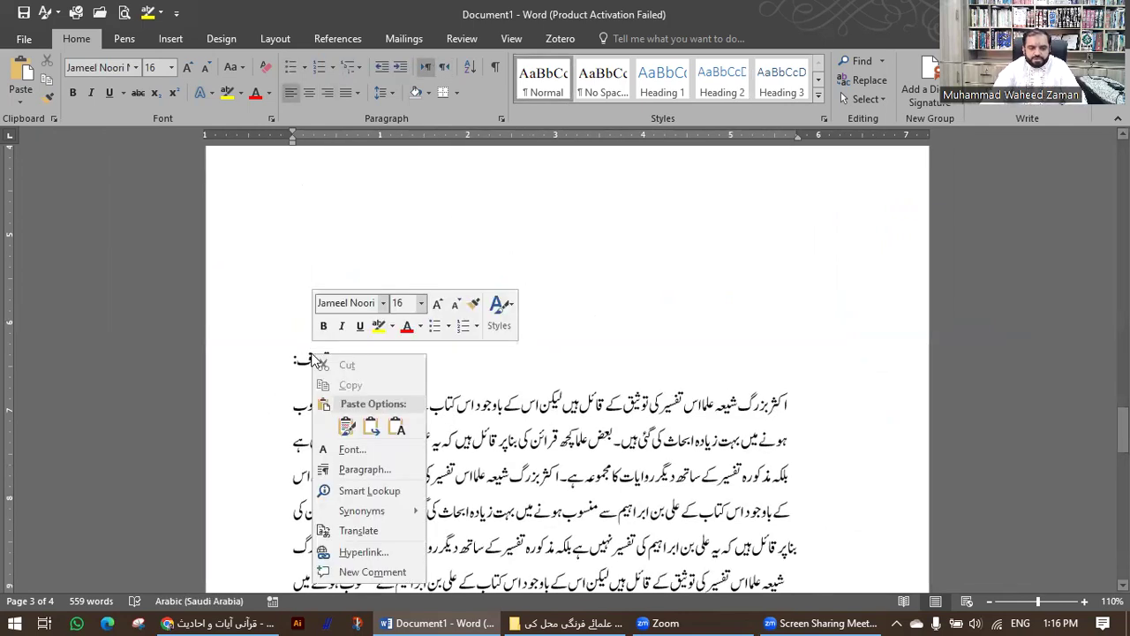
pyautogui.click(346, 348)
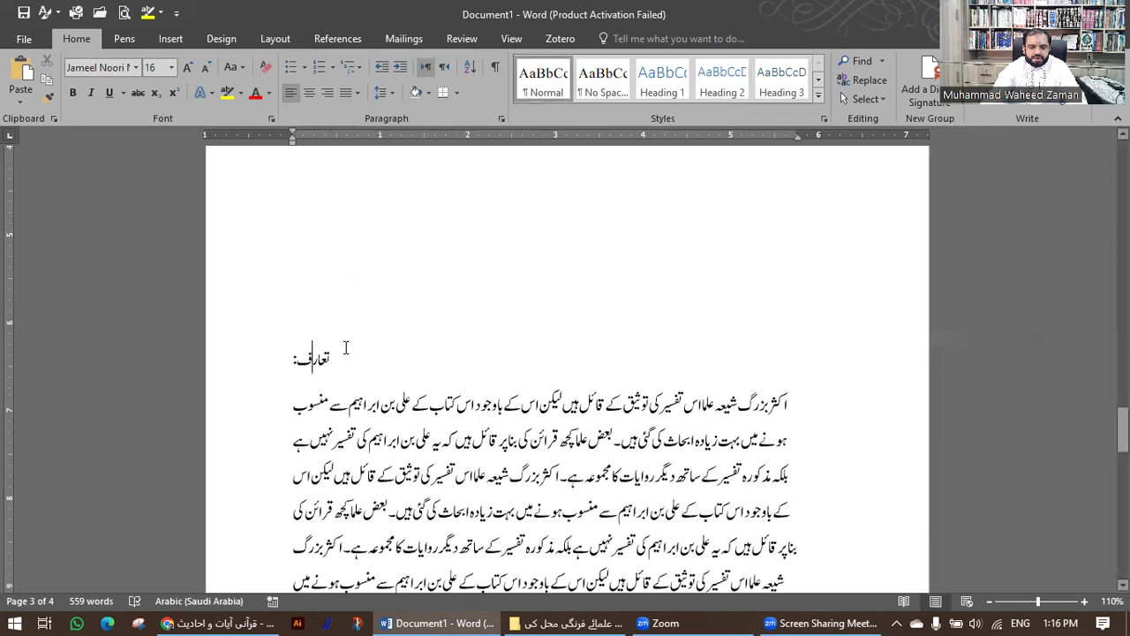
# Set the No Spacing style's Latin and complex-script font sizes to 18 pt
pyautogui.rightClick(602, 72)
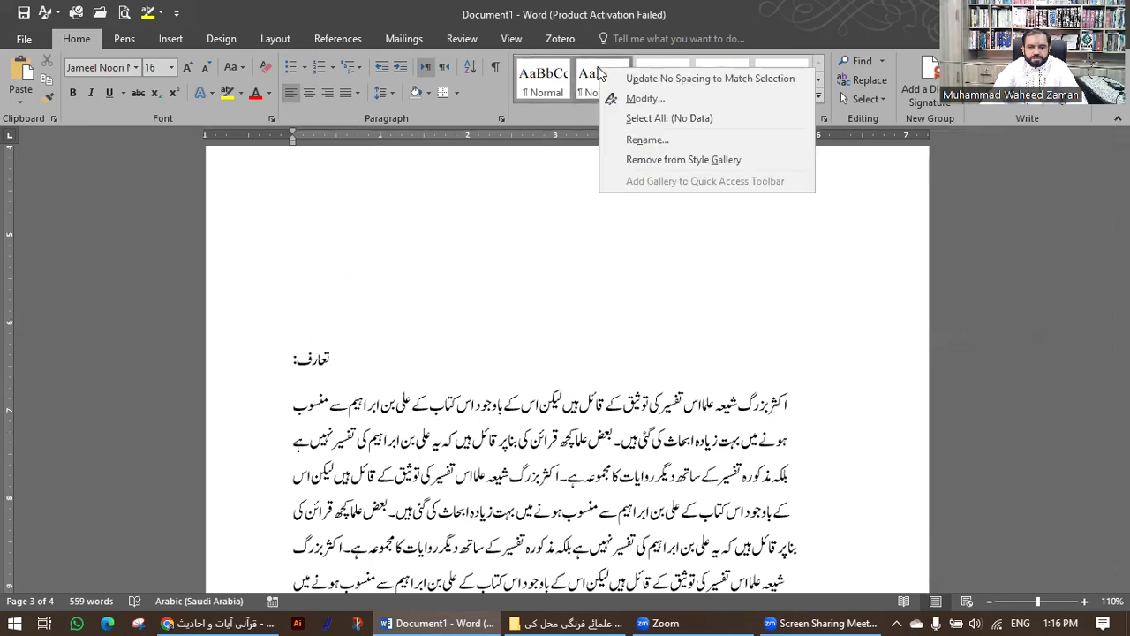
pyautogui.click(615, 98)
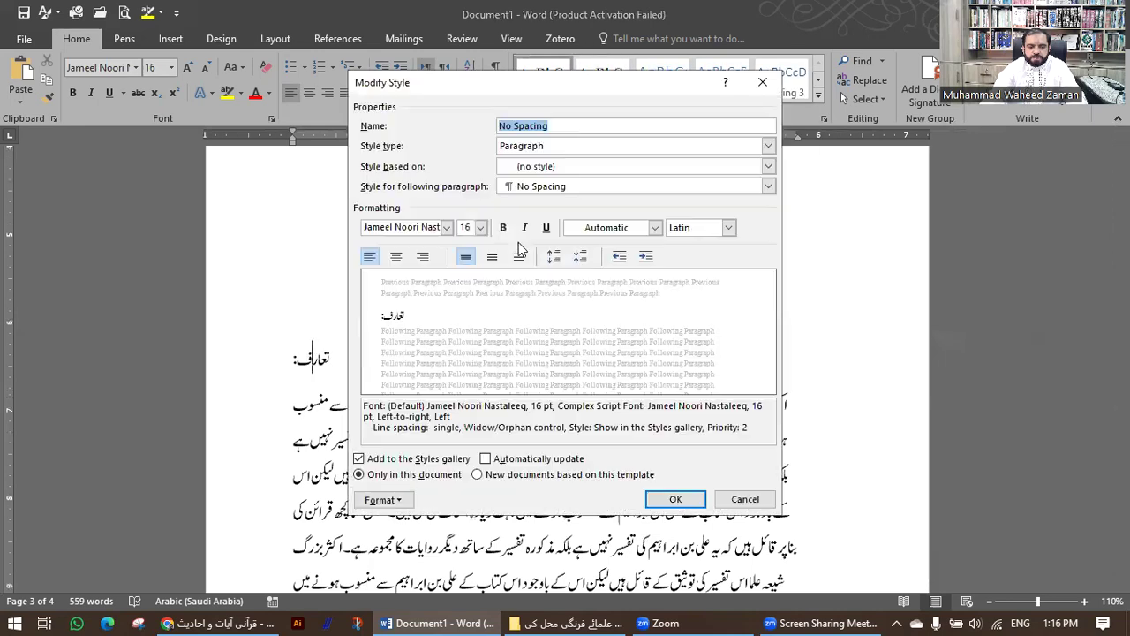
pyautogui.click(566, 146)
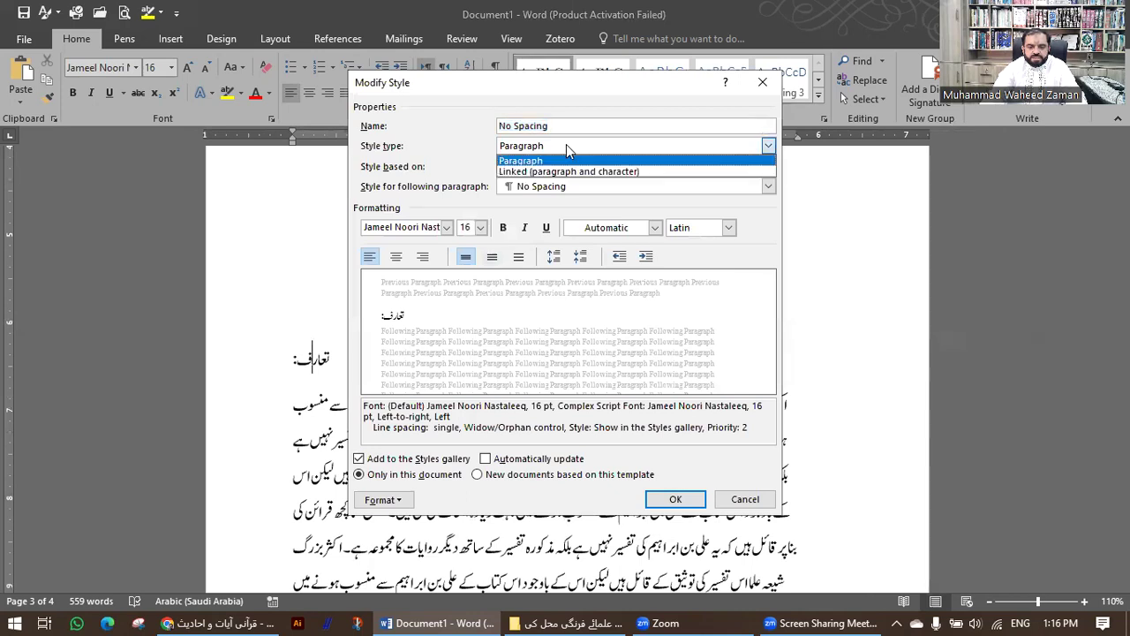
pyautogui.click(566, 160)
pyautogui.click(547, 166)
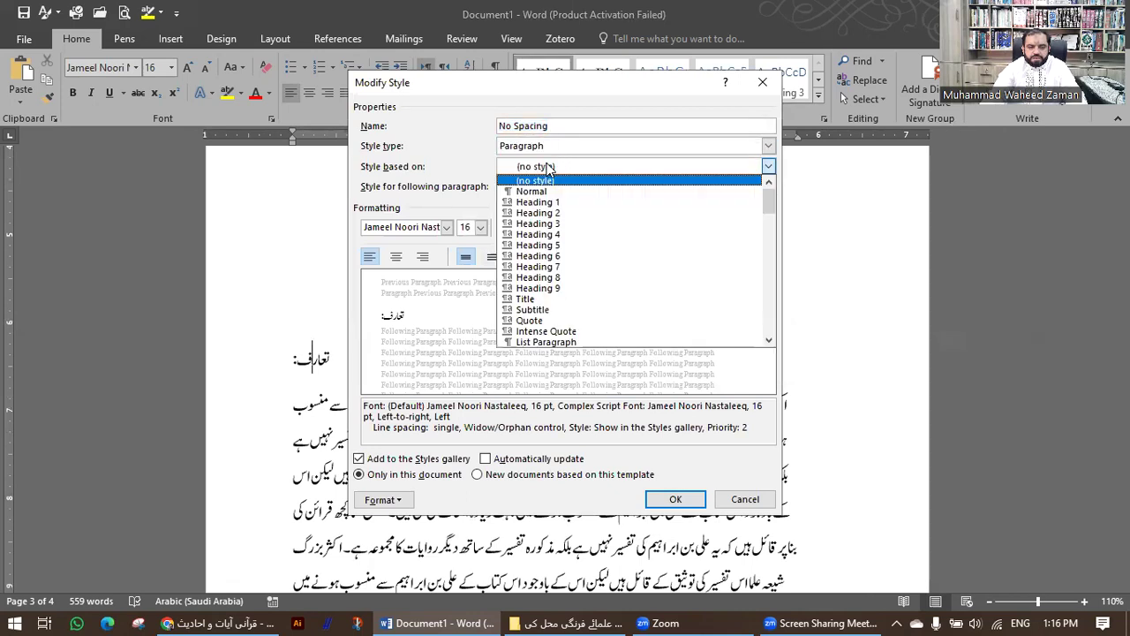
pyautogui.click(547, 168)
pyautogui.click(380, 500)
pyautogui.click(398, 333)
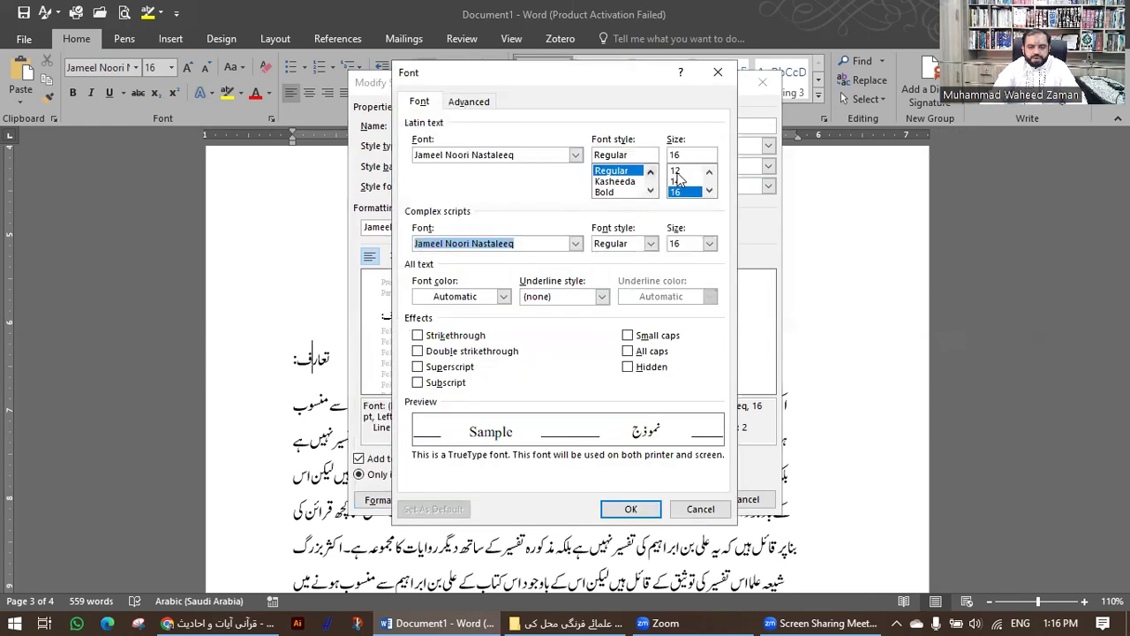
pyautogui.click(708, 190)
pyautogui.click(688, 192)
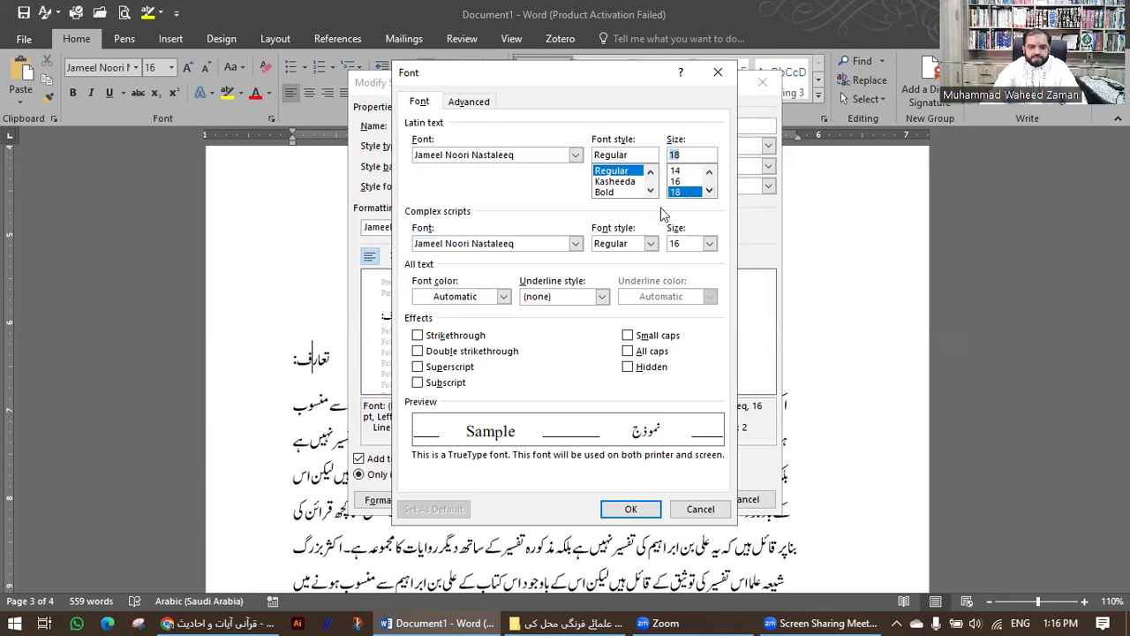
pyautogui.click(709, 244)
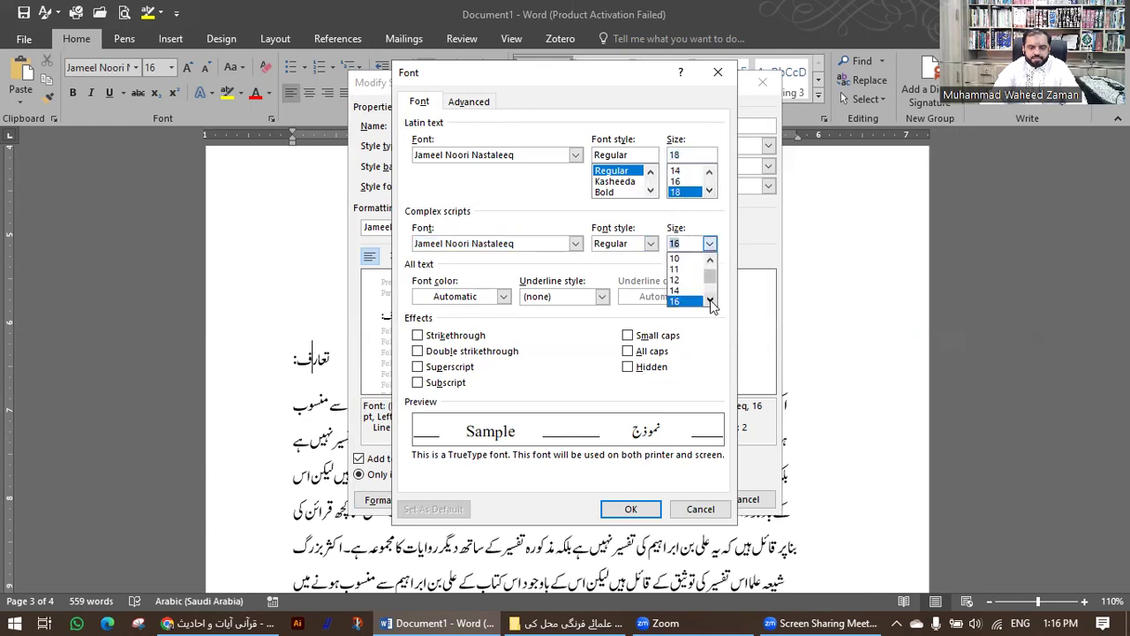
pyautogui.click(680, 301)
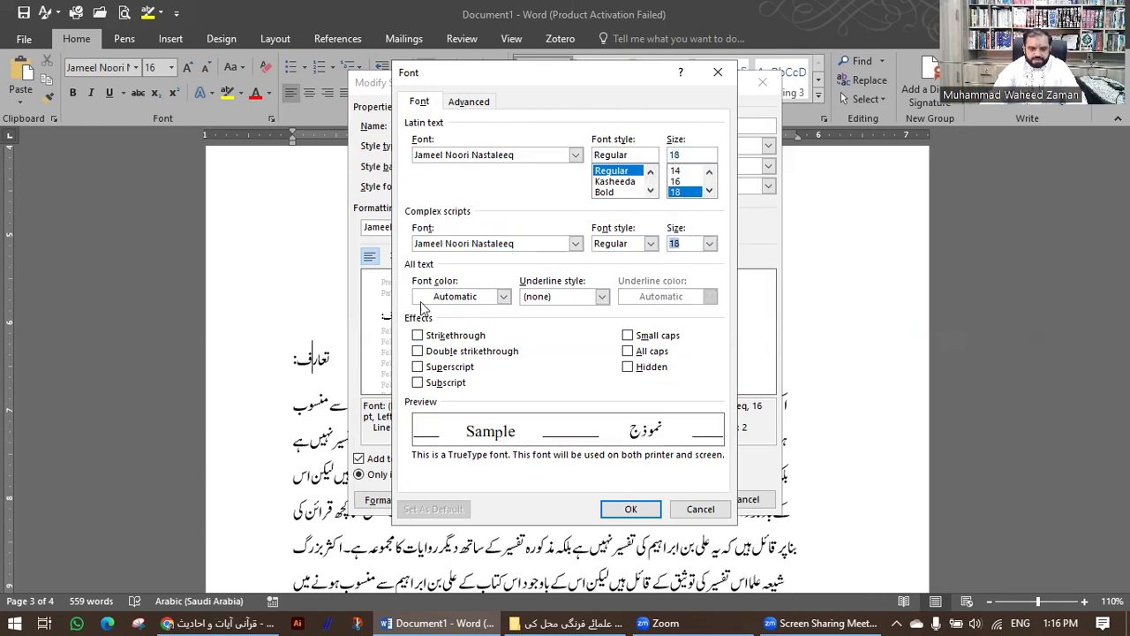
pyautogui.click(619, 506)
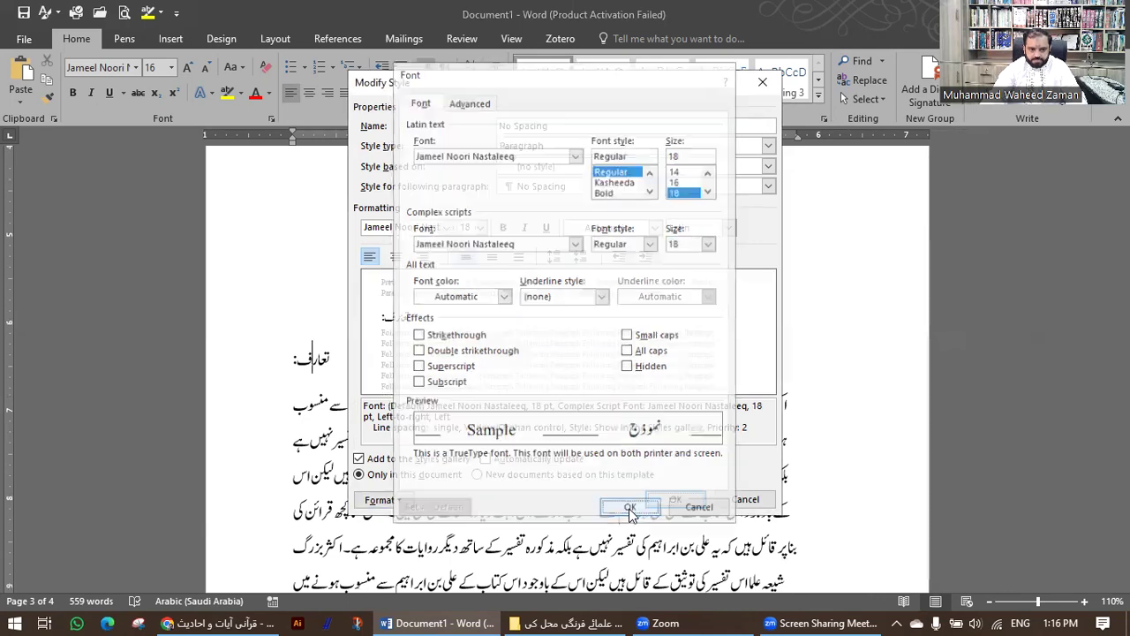
# Assign Ctrl+H as the No Spacing style's shortcut and save the style
pyautogui.click(388, 500)
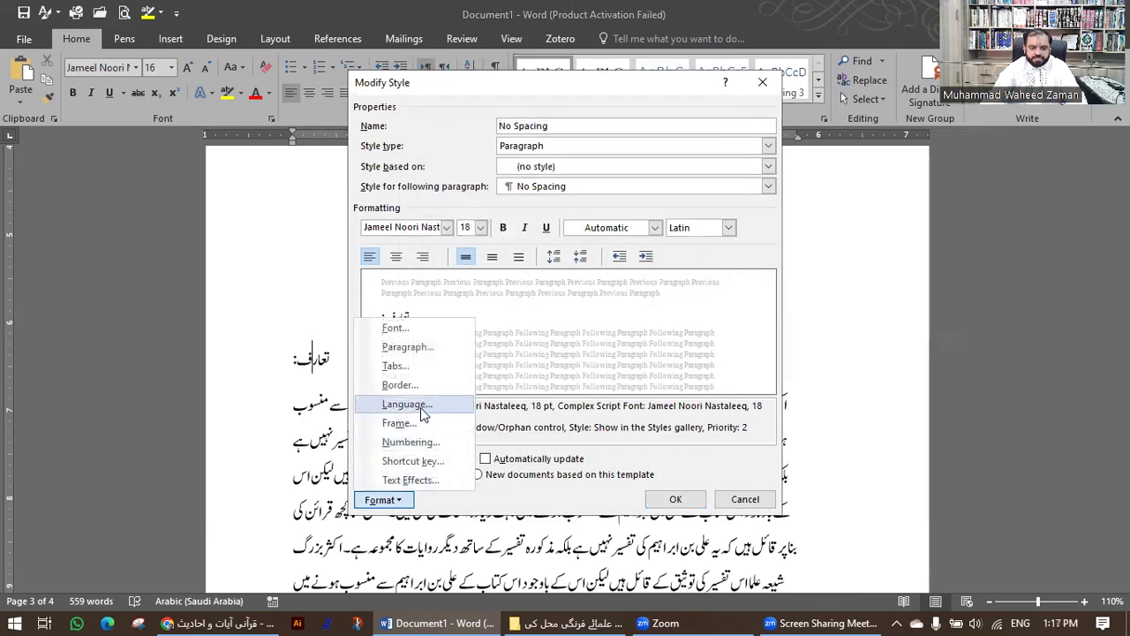
pyautogui.click(432, 460)
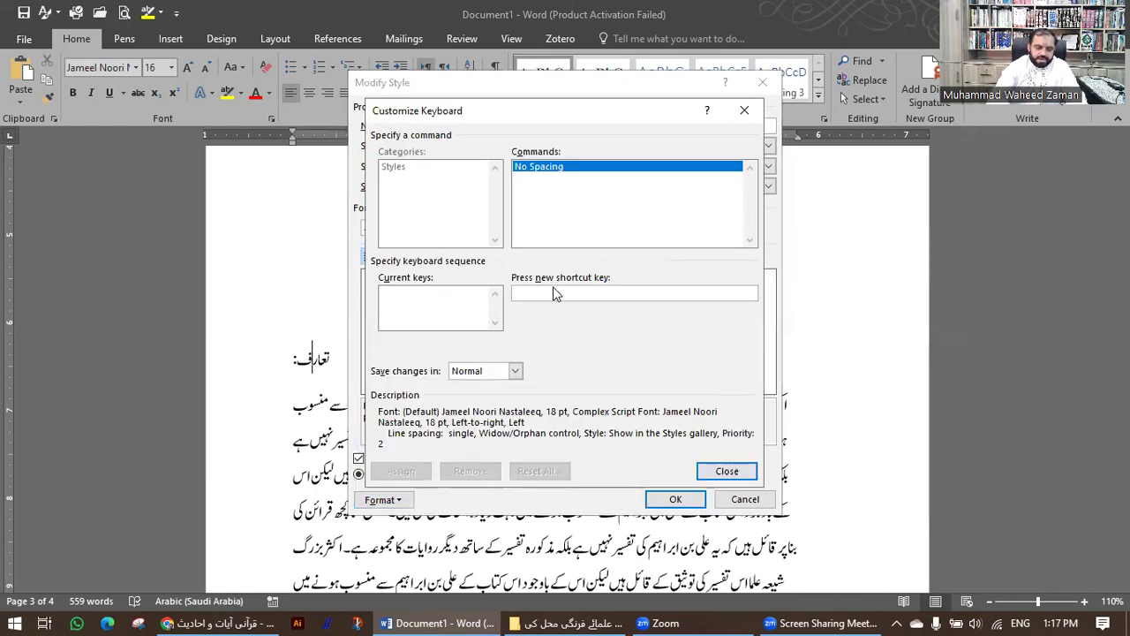
pyautogui.hotkey('ctrl', 'h')
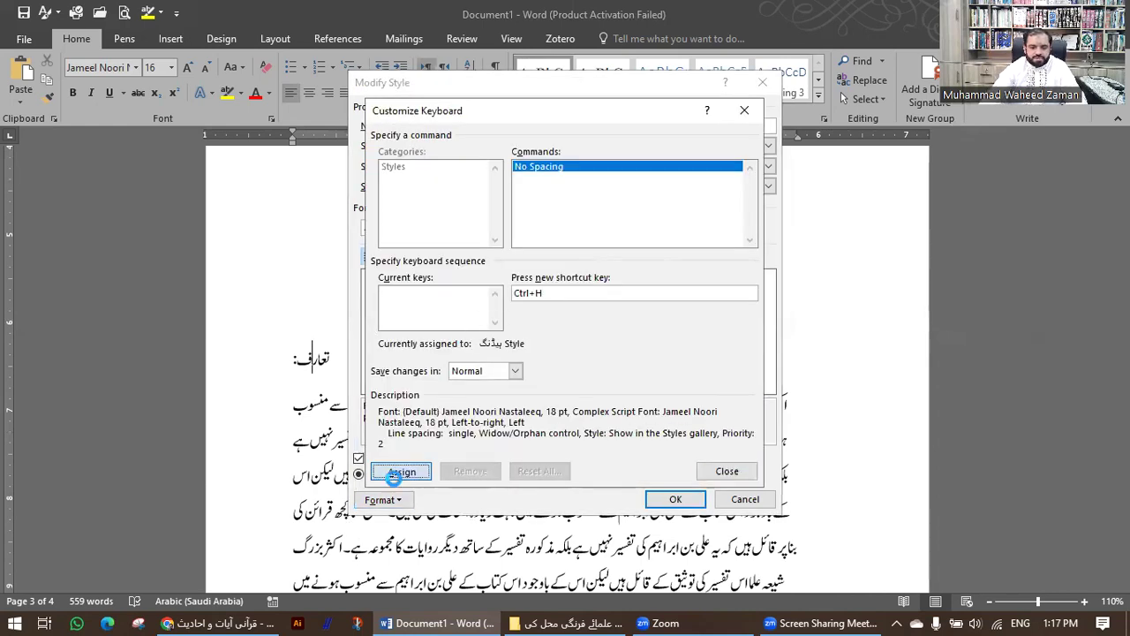
pyautogui.click(397, 474)
pyautogui.click(722, 471)
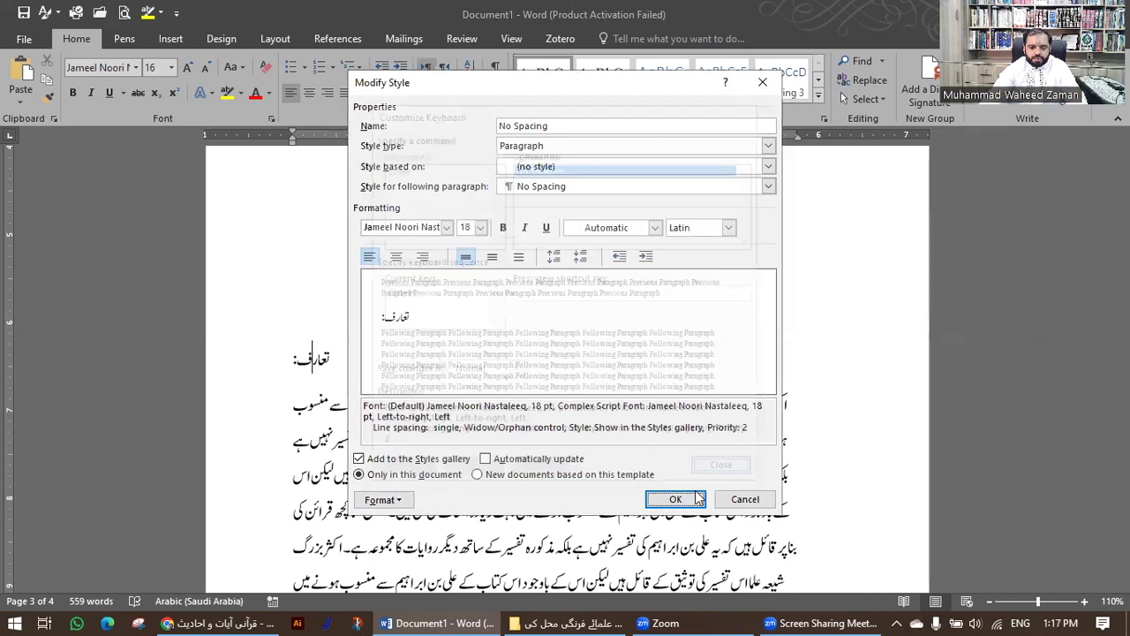
pyautogui.click(675, 499)
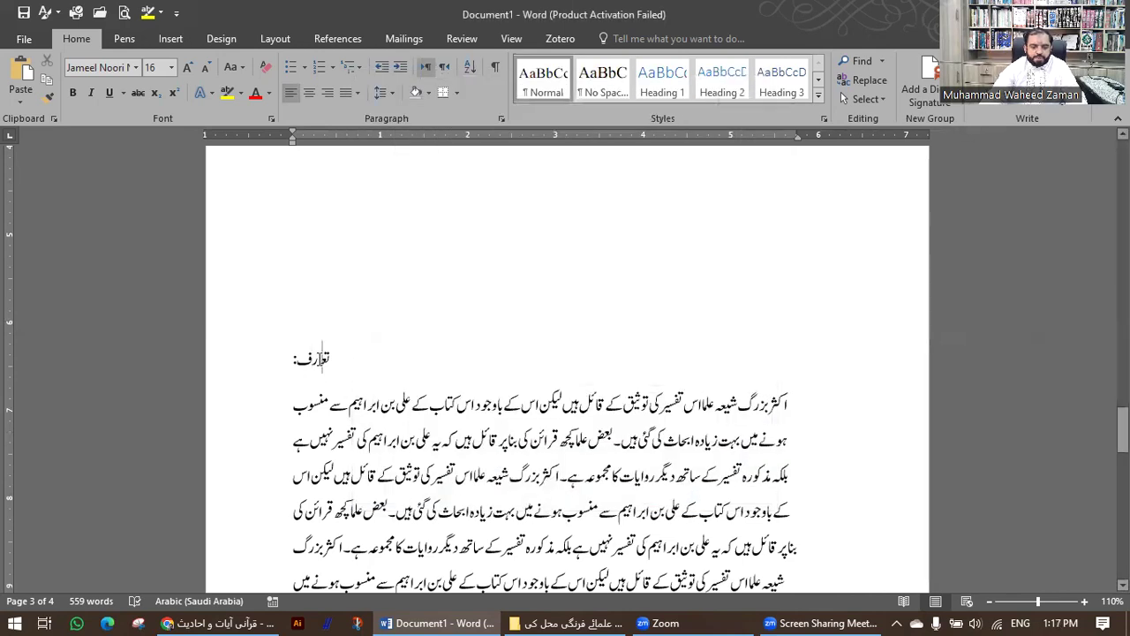
# Apply No Spacing to the تعارف heading with Ctrl+H and make it right-to-left and right-aligned
pyautogui.hotkey('ctrl', 'h')
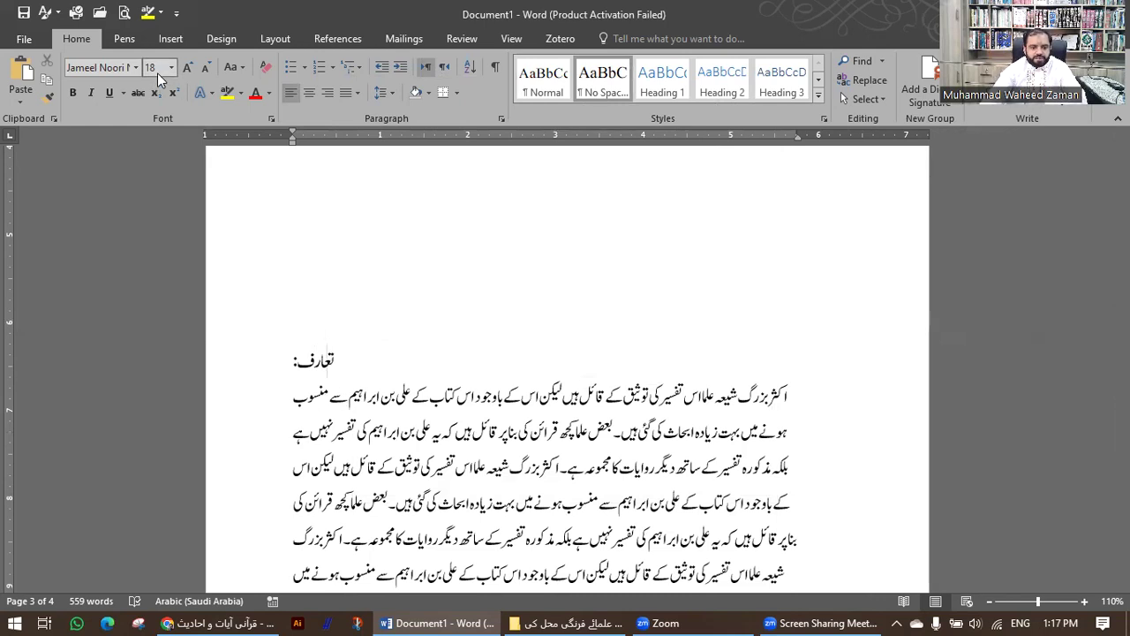
pyautogui.click(379, 433)
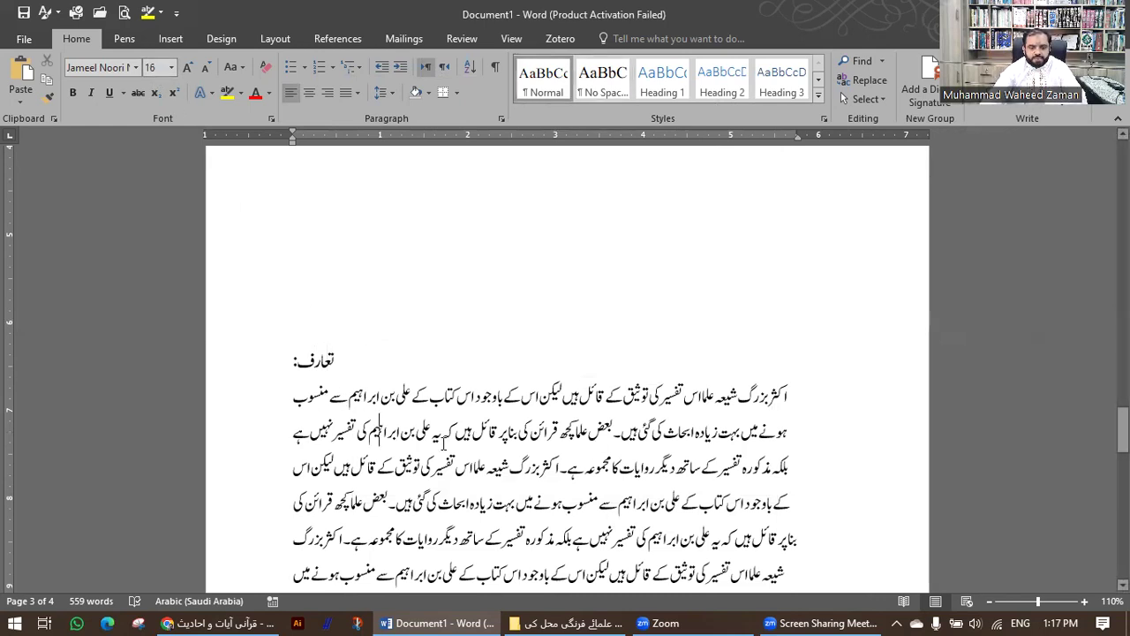
pyautogui.click(304, 357)
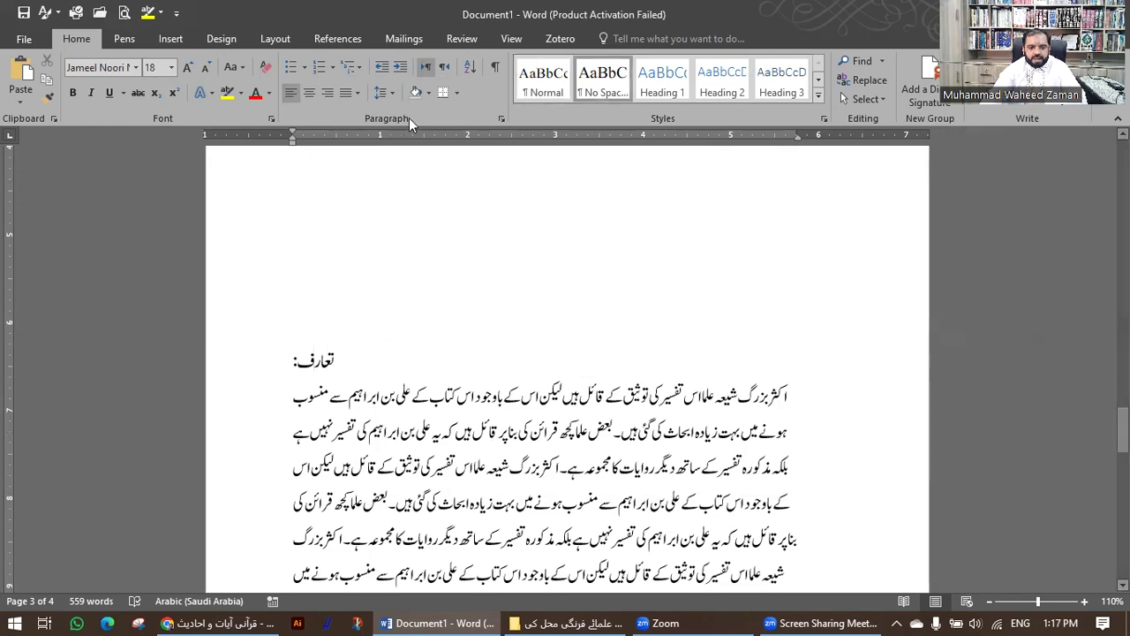
pyautogui.click(445, 74)
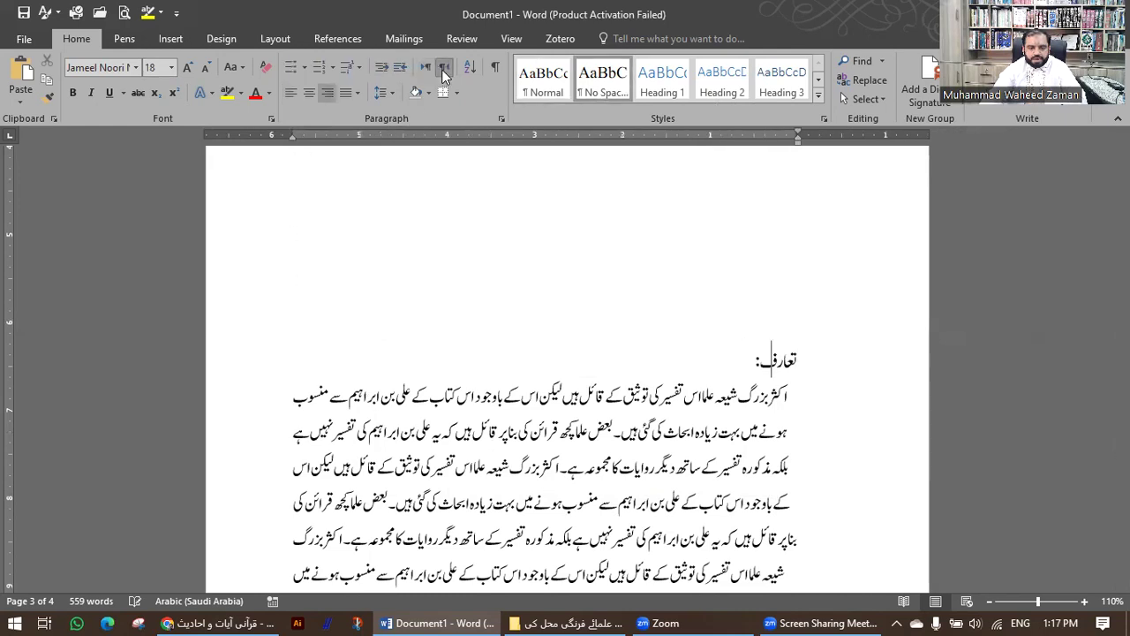
pyautogui.click(481, 407)
pyautogui.scroll(-2, 802, 343)
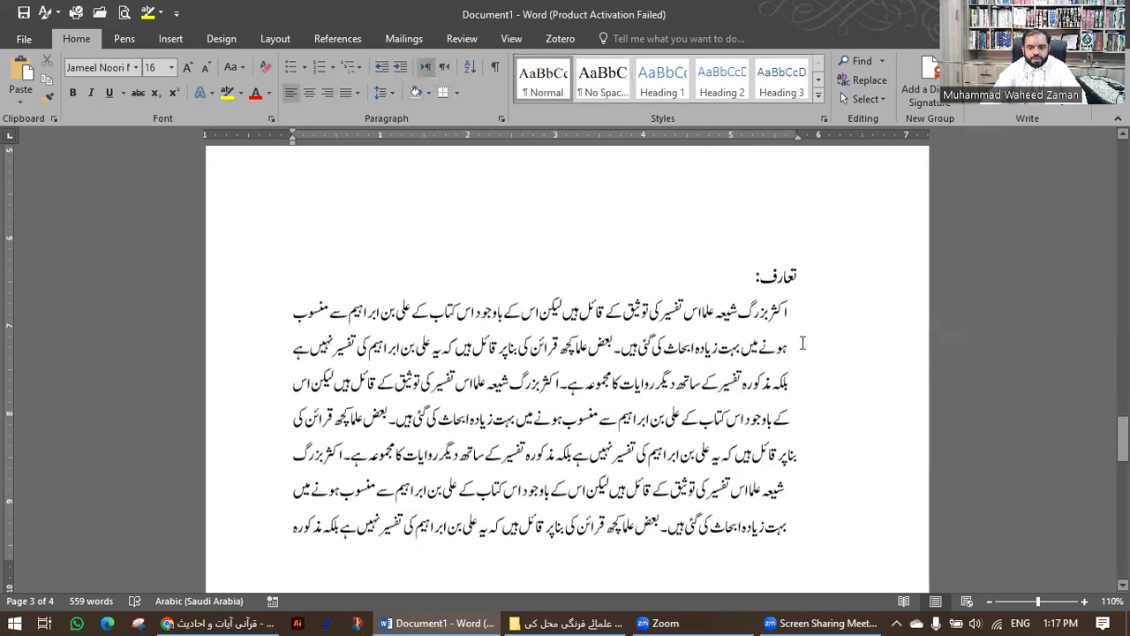
pyautogui.click(786, 274)
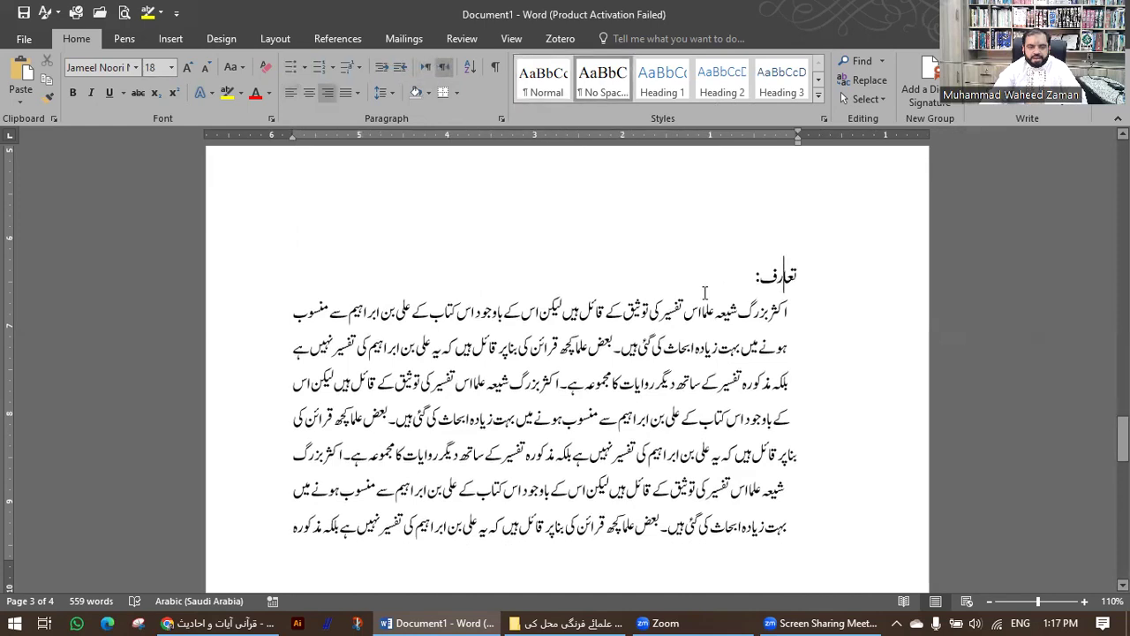
# Make the No Spacing style bold and check the تعارف: heading
pyautogui.rightClick(606, 92)
pyautogui.click(618, 129)
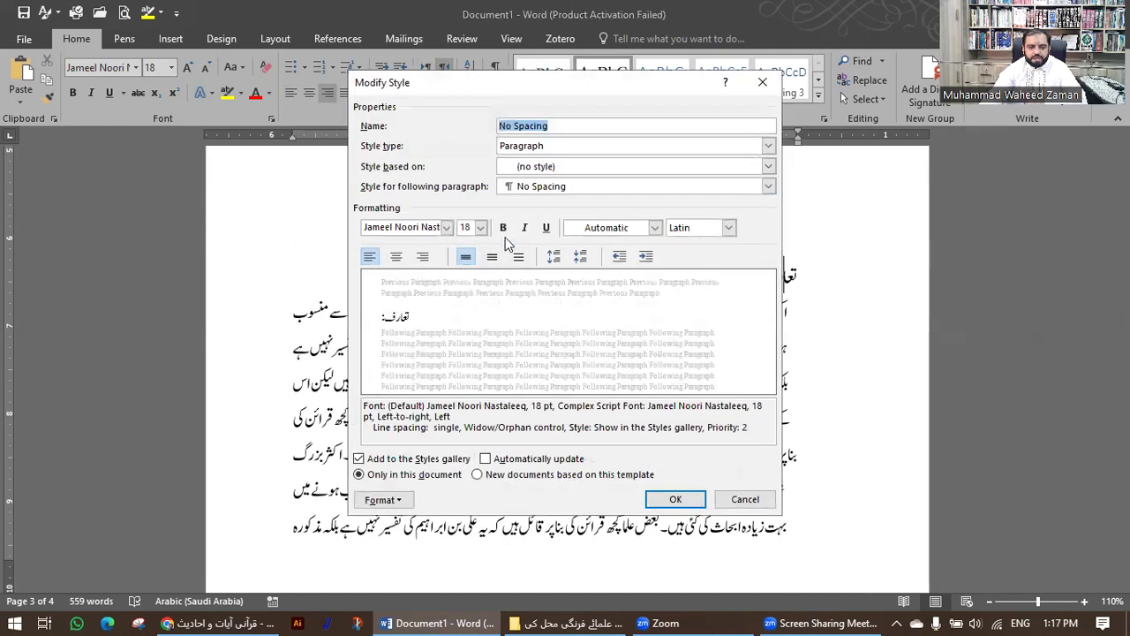
pyautogui.click(504, 228)
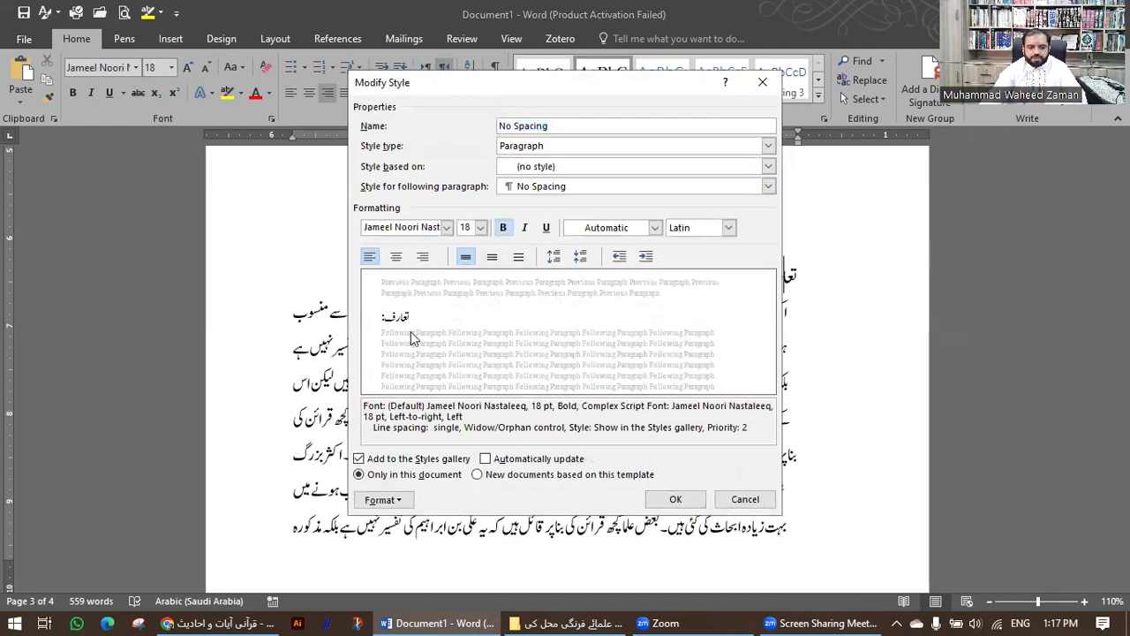
pyautogui.click(384, 500)
pyautogui.click(405, 499)
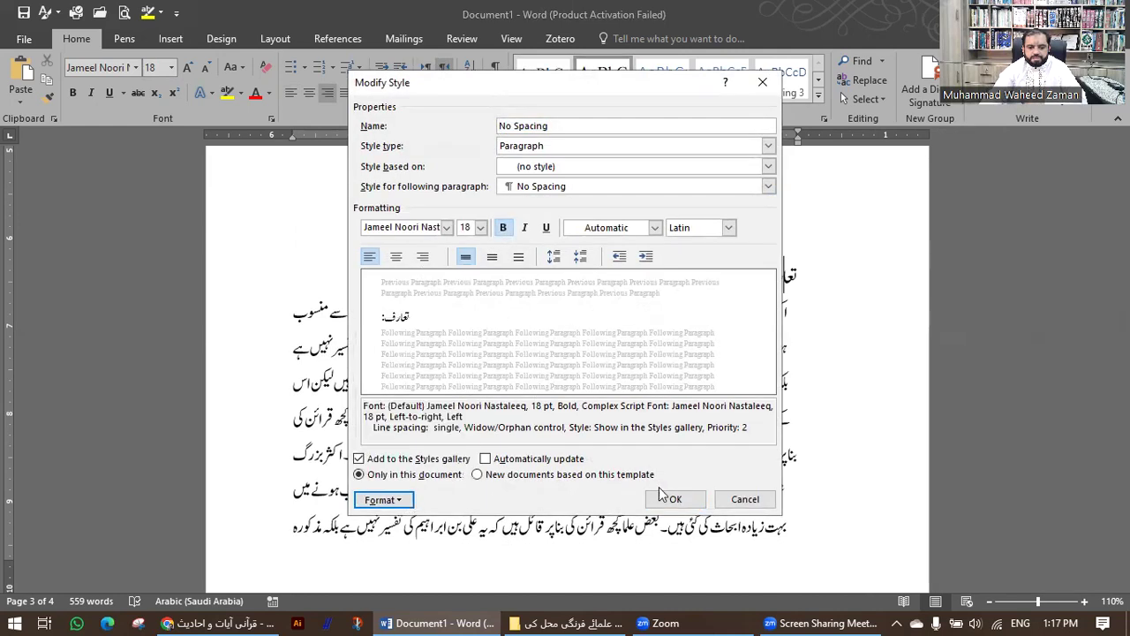
pyautogui.click(675, 499)
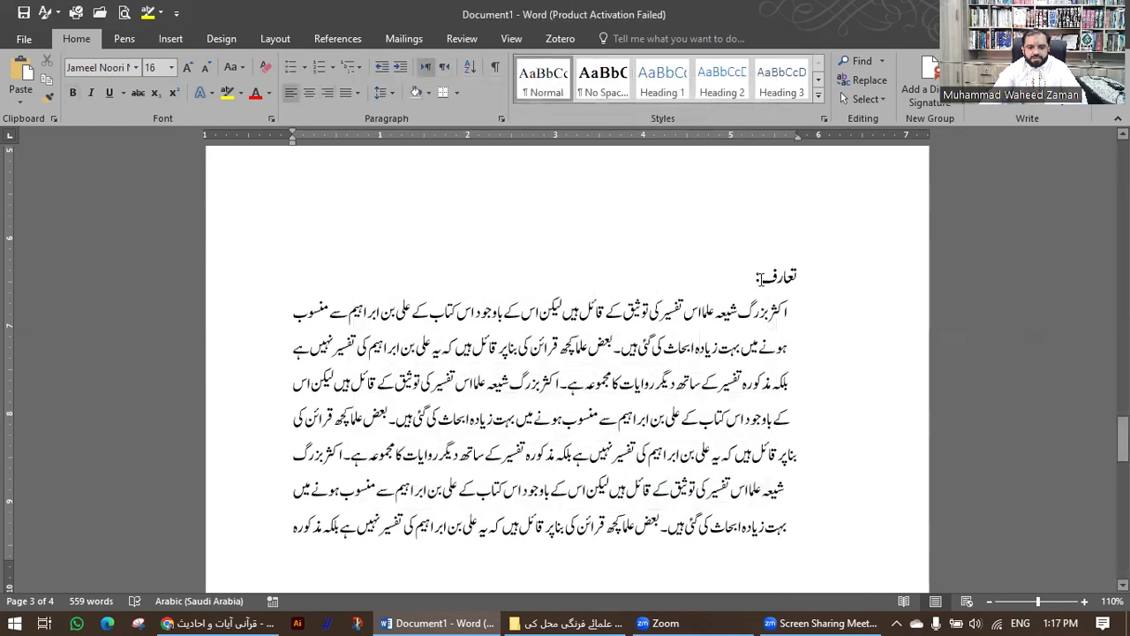
pyautogui.click(759, 279)
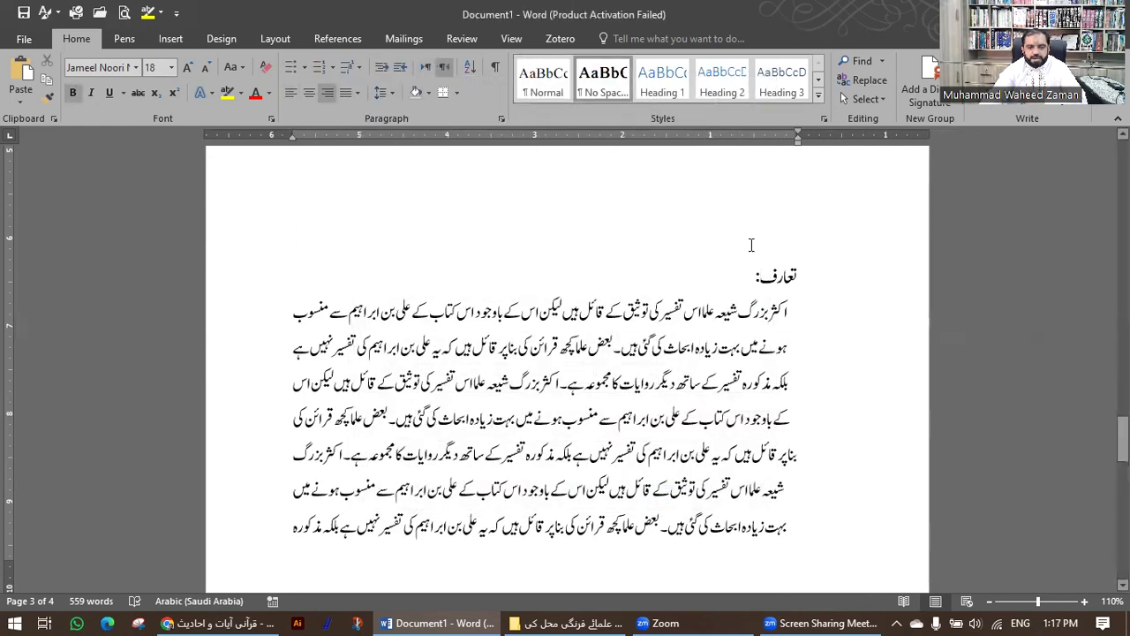
# Give the مقدمہ: heading the No Spacing style and make it right-to-left
pyautogui.click(662, 325)
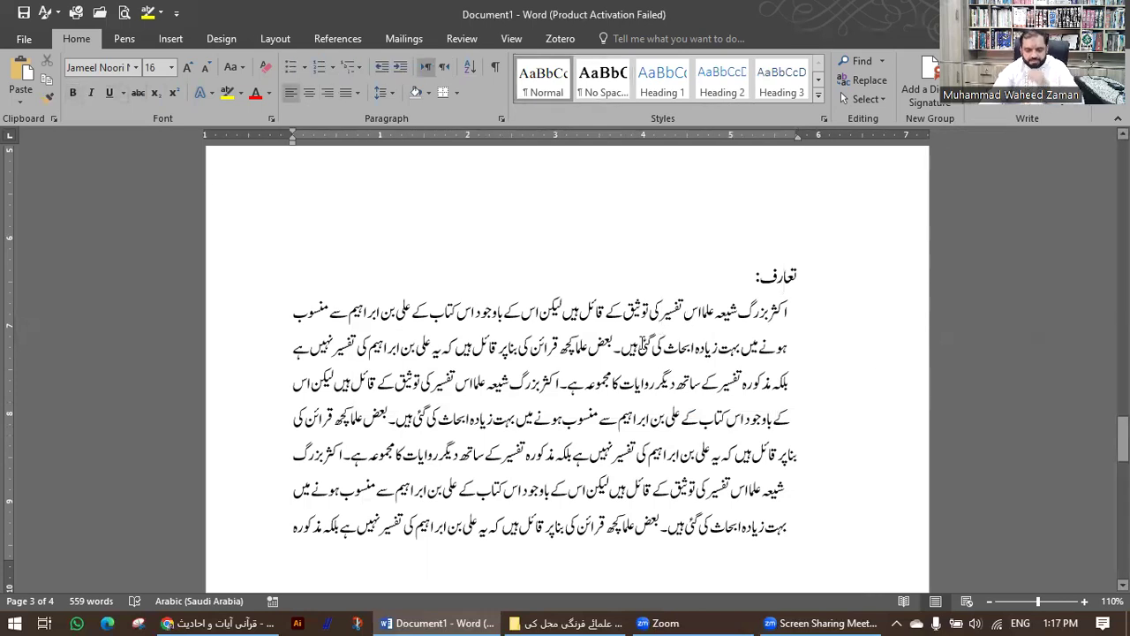
pyautogui.scroll(-8, 607, 380)
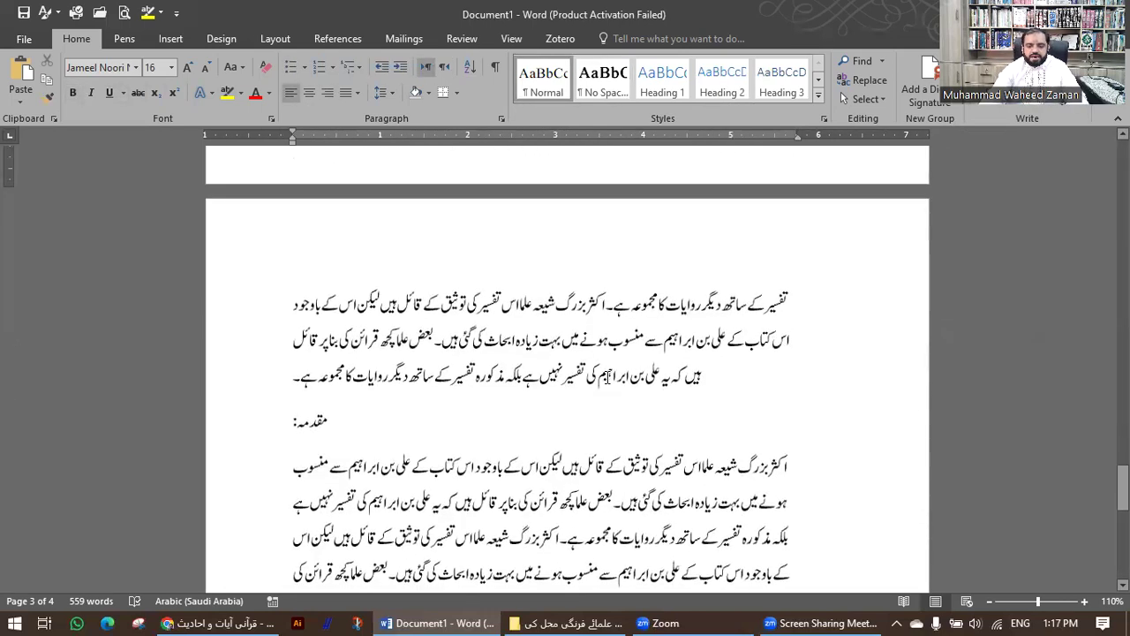
pyautogui.scroll(-3, 608, 378)
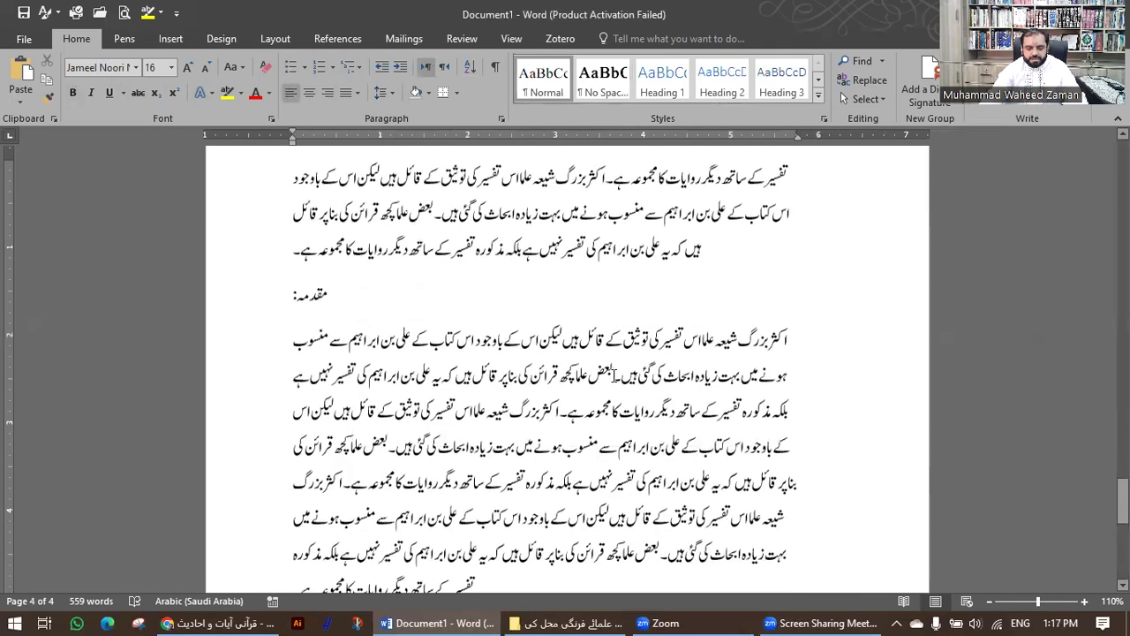
pyautogui.click(613, 374)
pyautogui.click(318, 296)
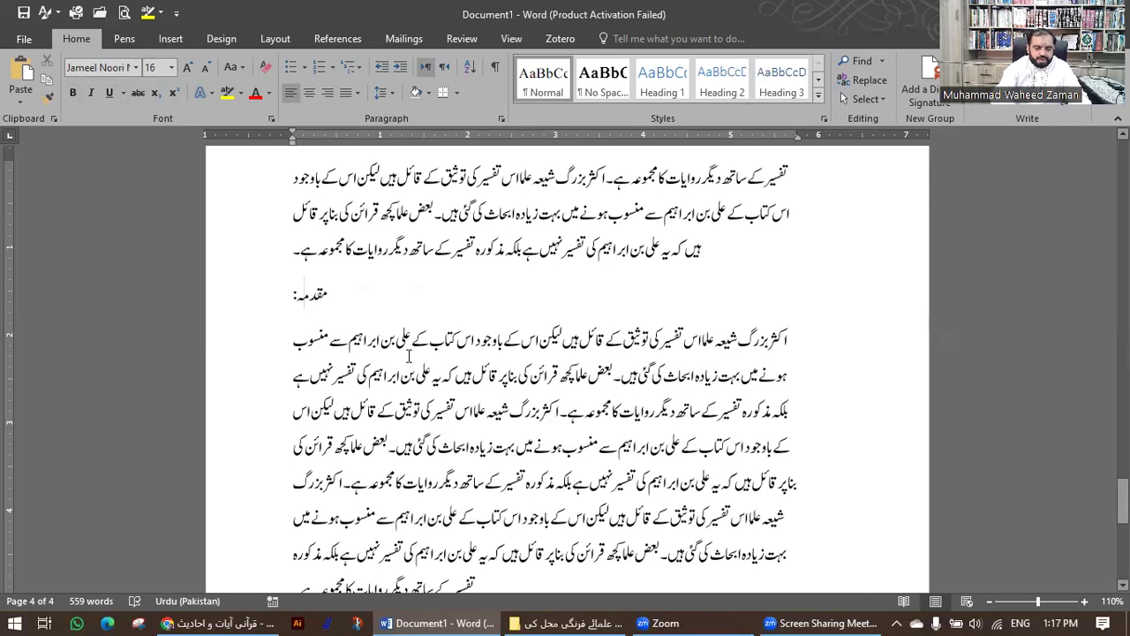
pyautogui.hotkey('ctrl', 'z')
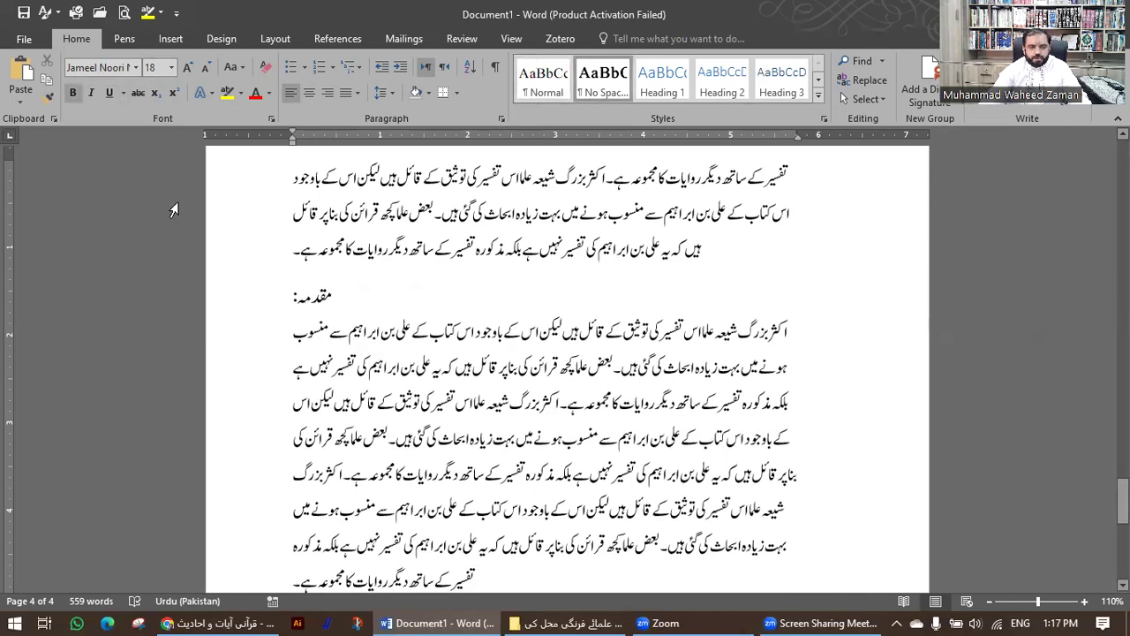
pyautogui.click(444, 68)
# Try right-to-left on the body paragraph below مقدمہ, then return it to left-to-right
pyautogui.click(598, 386)
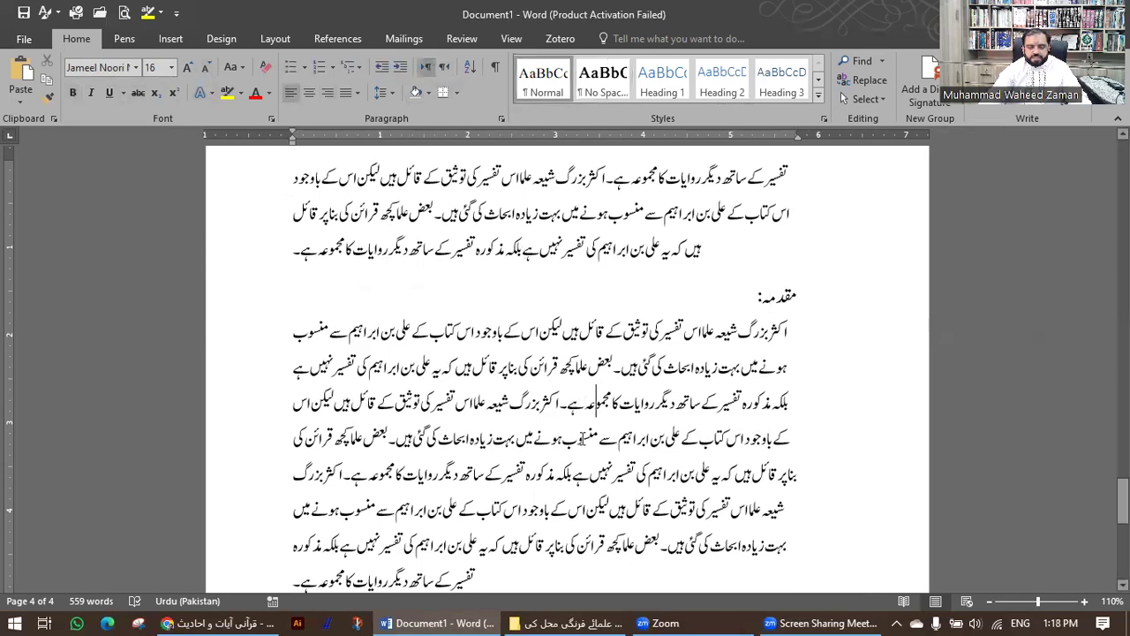
pyautogui.scroll(-3, 583, 439)
pyautogui.click(606, 418)
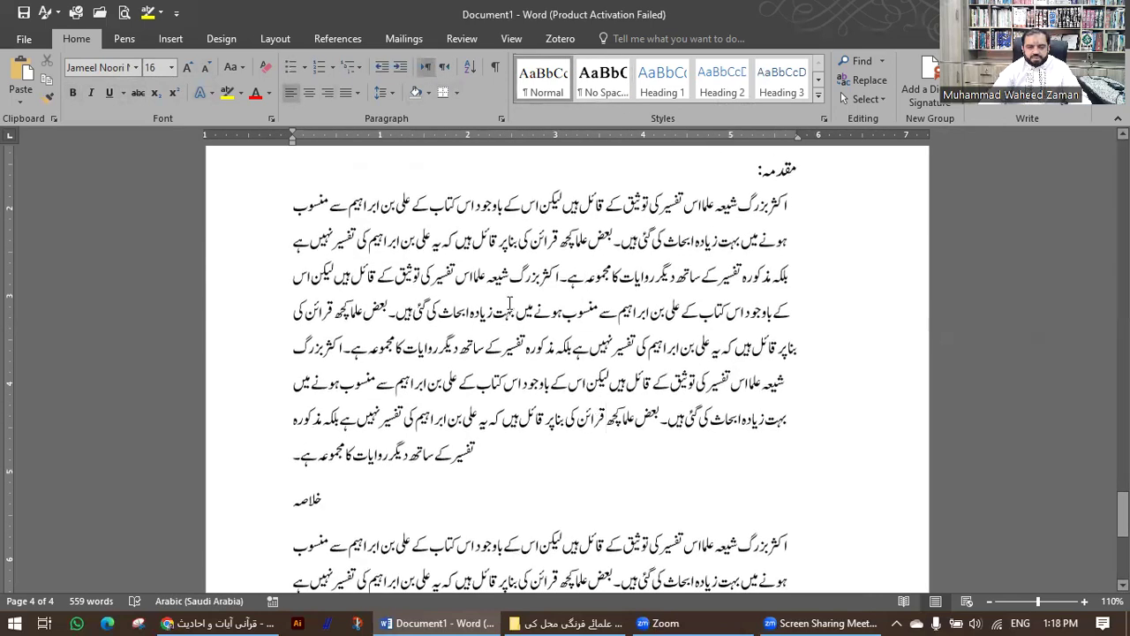
pyautogui.click(450, 70)
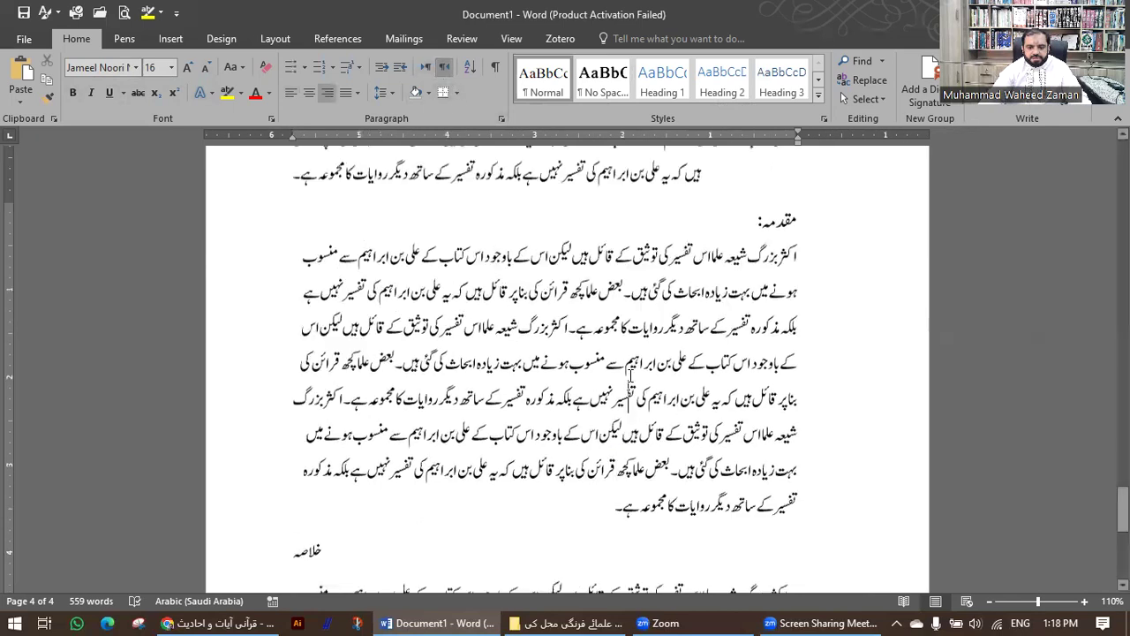
pyautogui.click(426, 68)
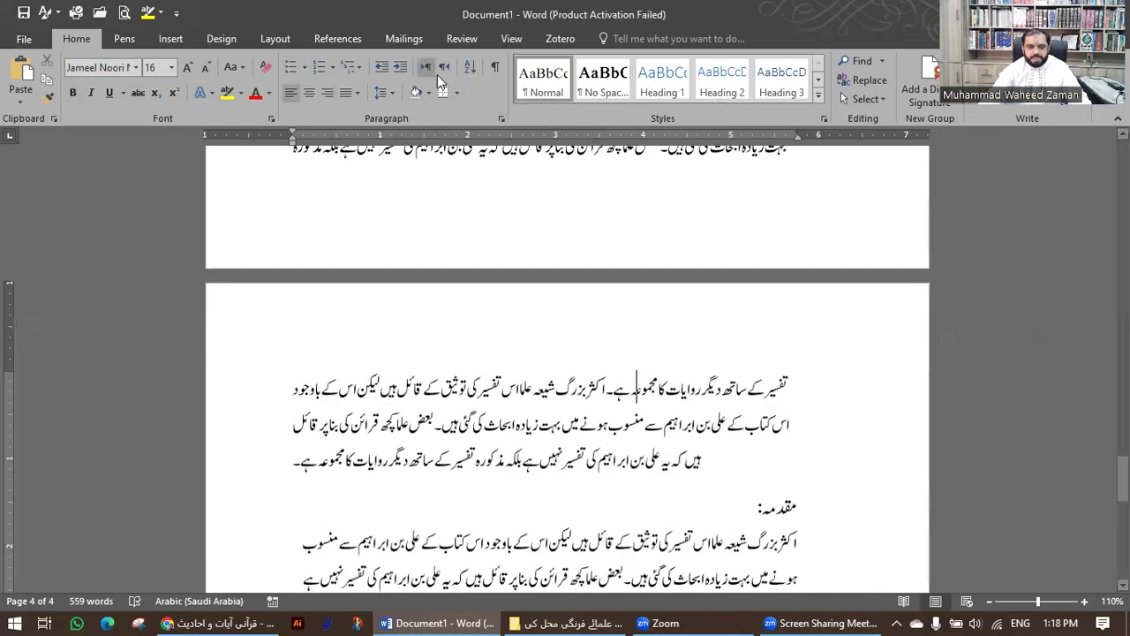
# Add a colon to خلاصہ, style it No Spacing right-to-left, and make the summary paragraph right-to-left
pyautogui.scroll(-4, 529, 398)
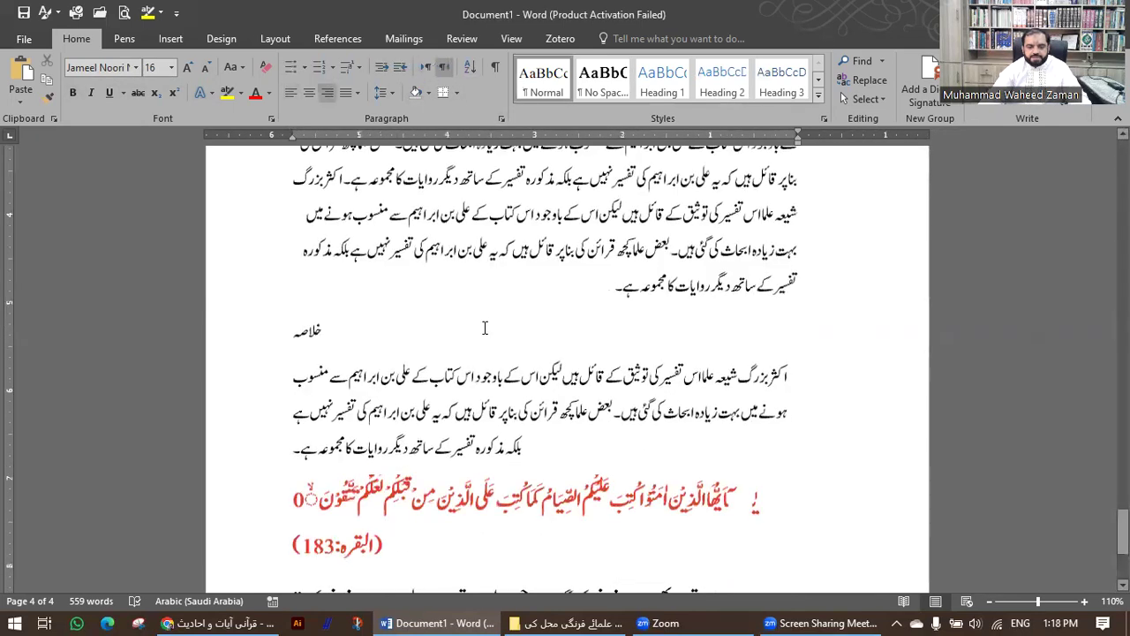
pyautogui.doubleClick(309, 331)
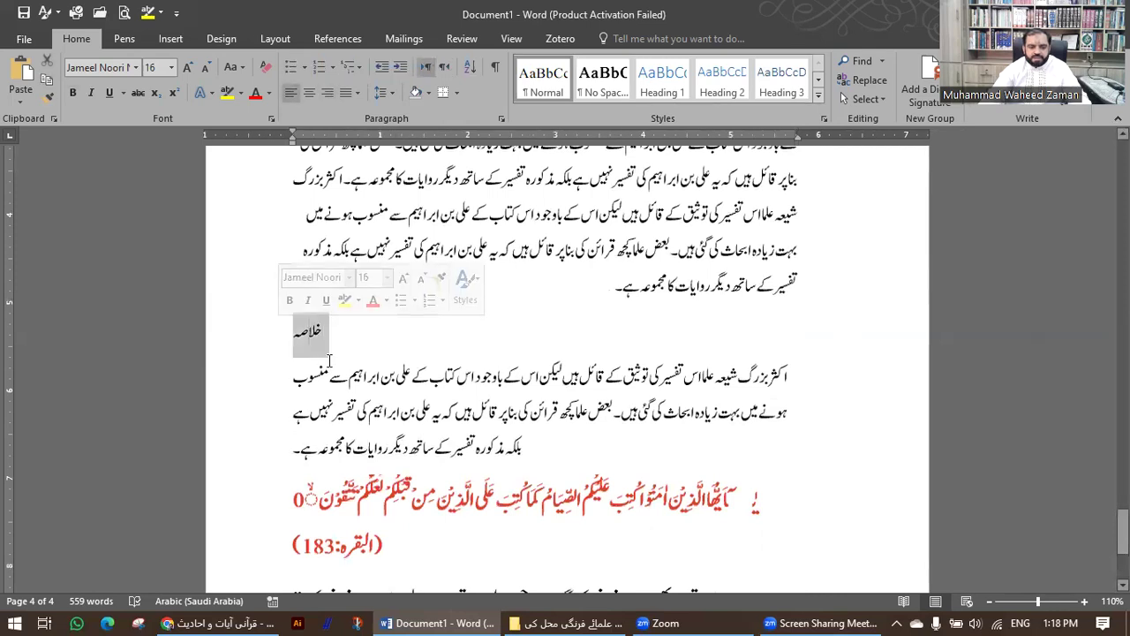
pyautogui.click(299, 332)
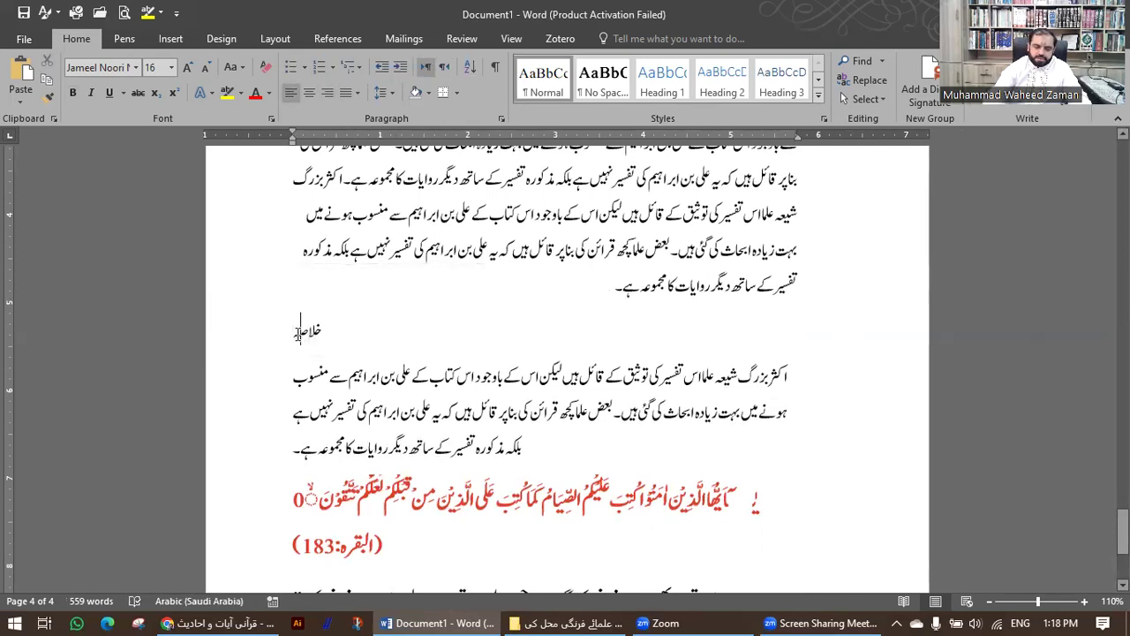
pyautogui.write(':')
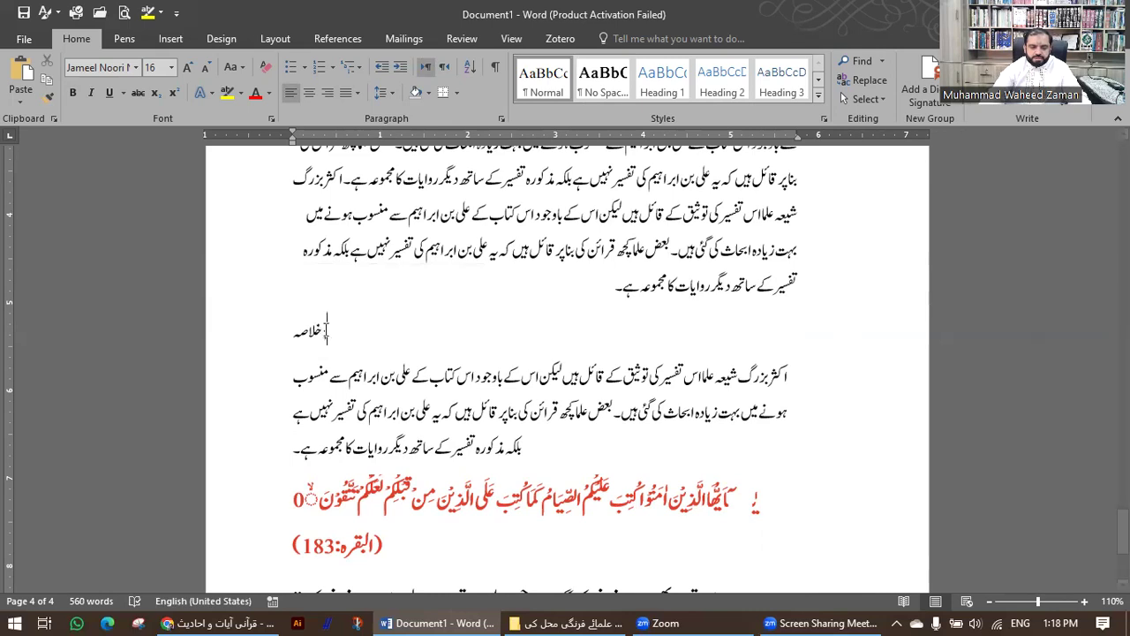
pyautogui.press('BackSpace')
pyautogui.write(';')
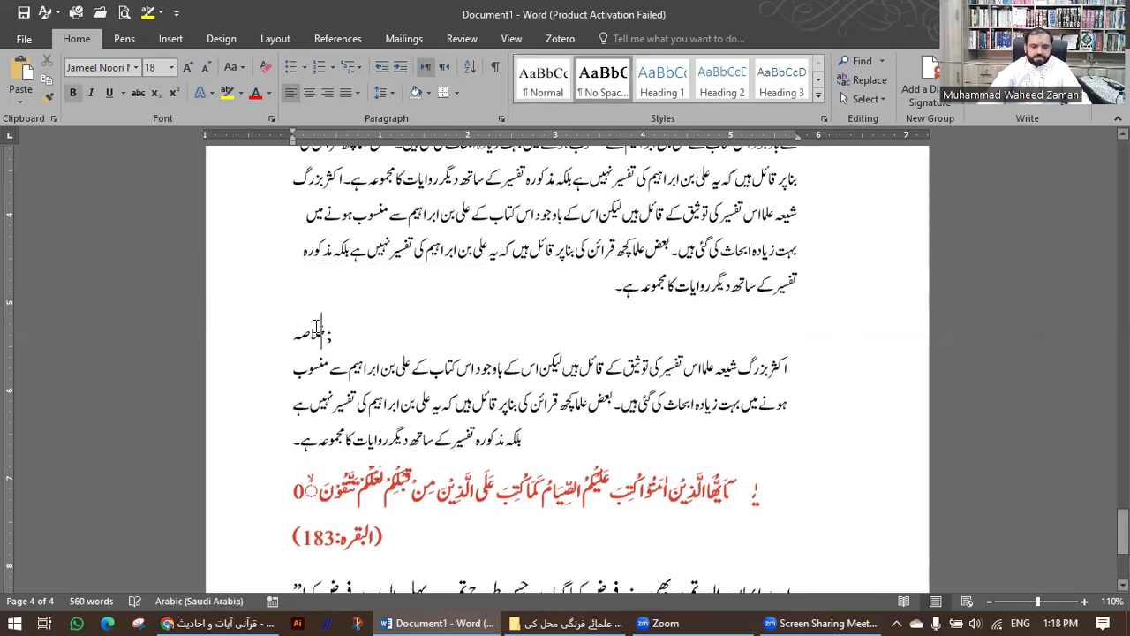
pyautogui.hotkey('ctrl', 'shift')
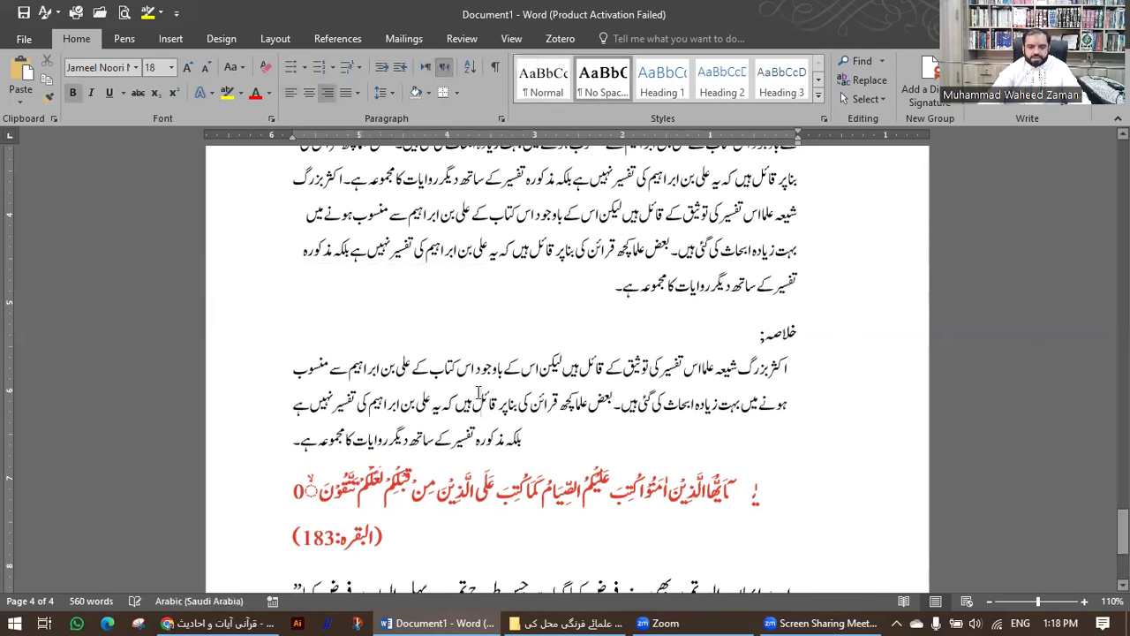
pyautogui.click(478, 394)
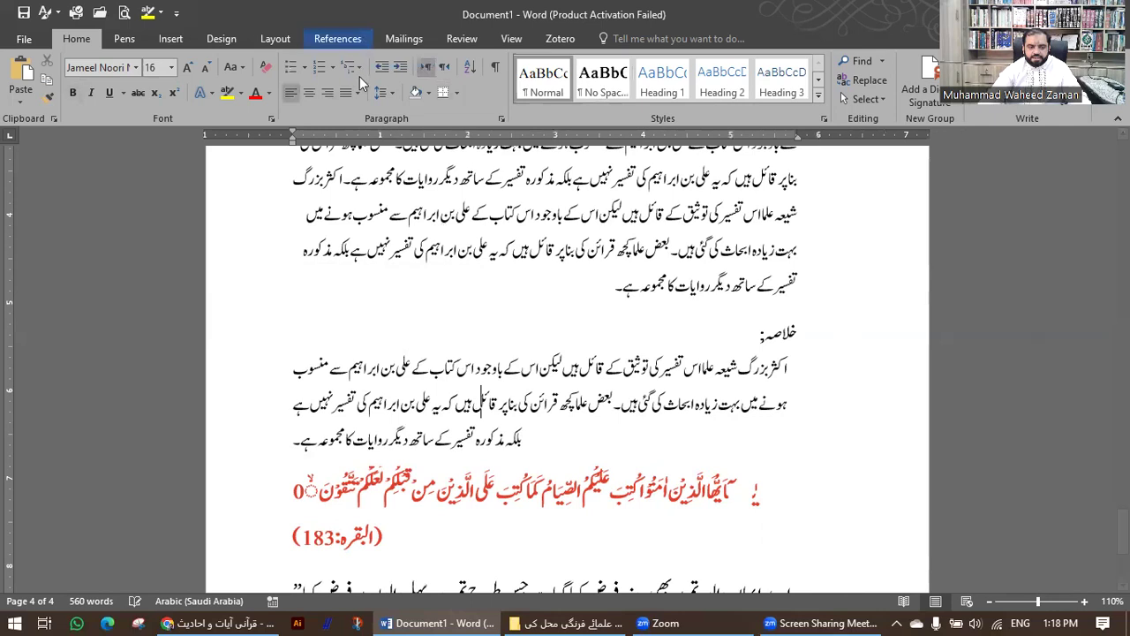
pyautogui.click(445, 69)
pyautogui.scroll(-2, 565, 398)
pyautogui.click(570, 399)
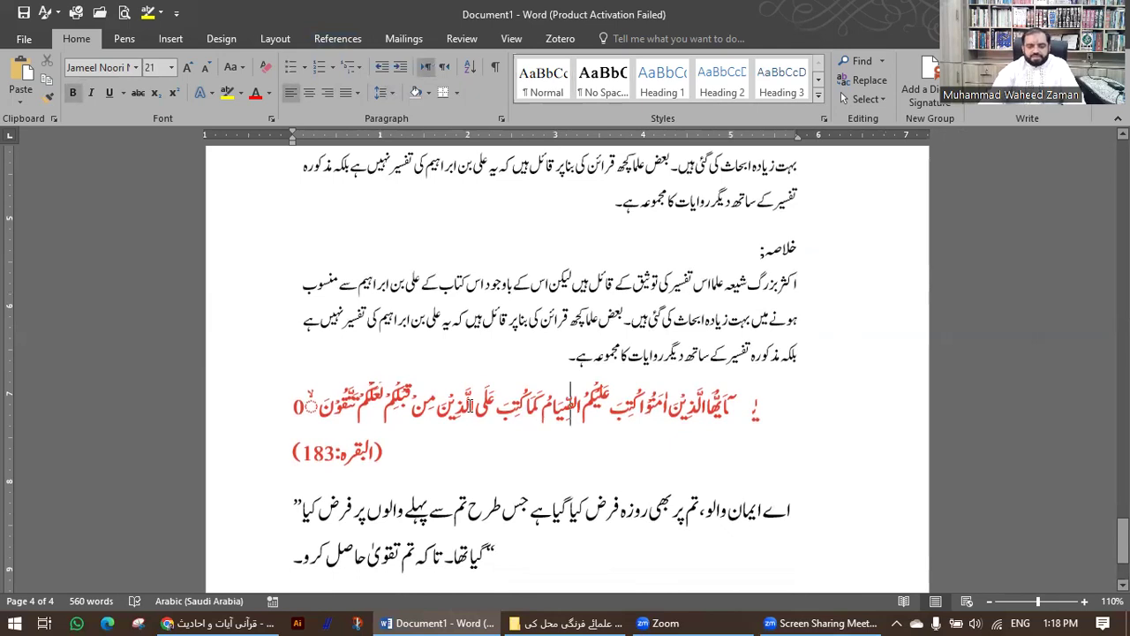
# Set the Heading 1 style's font colour to Automatic
pyautogui.rightClick(658, 78)
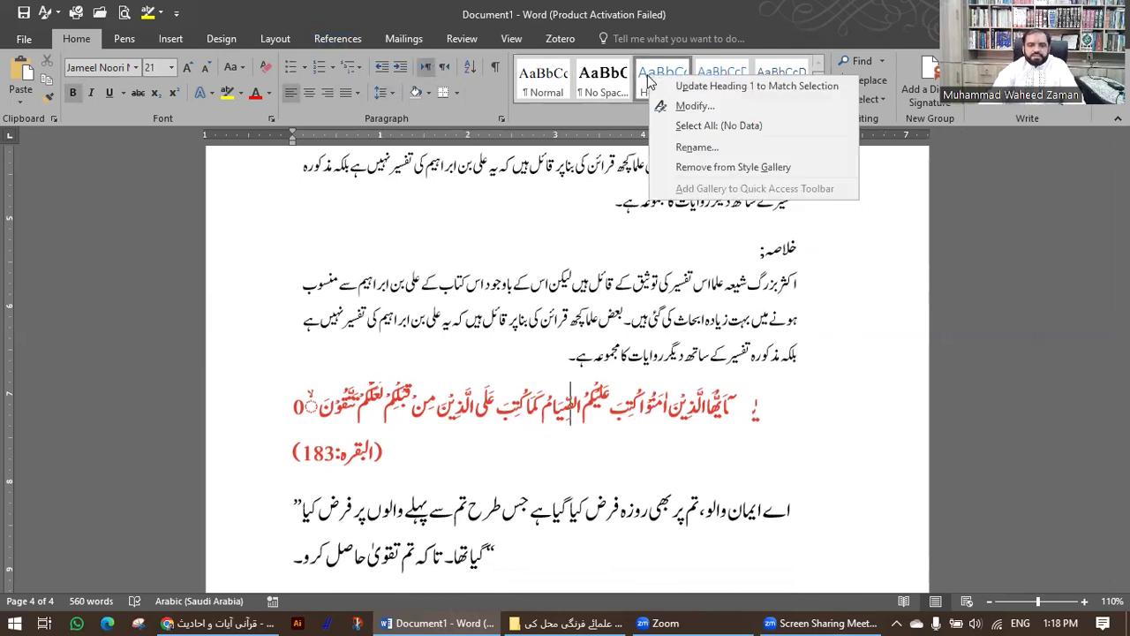
pyautogui.click(679, 111)
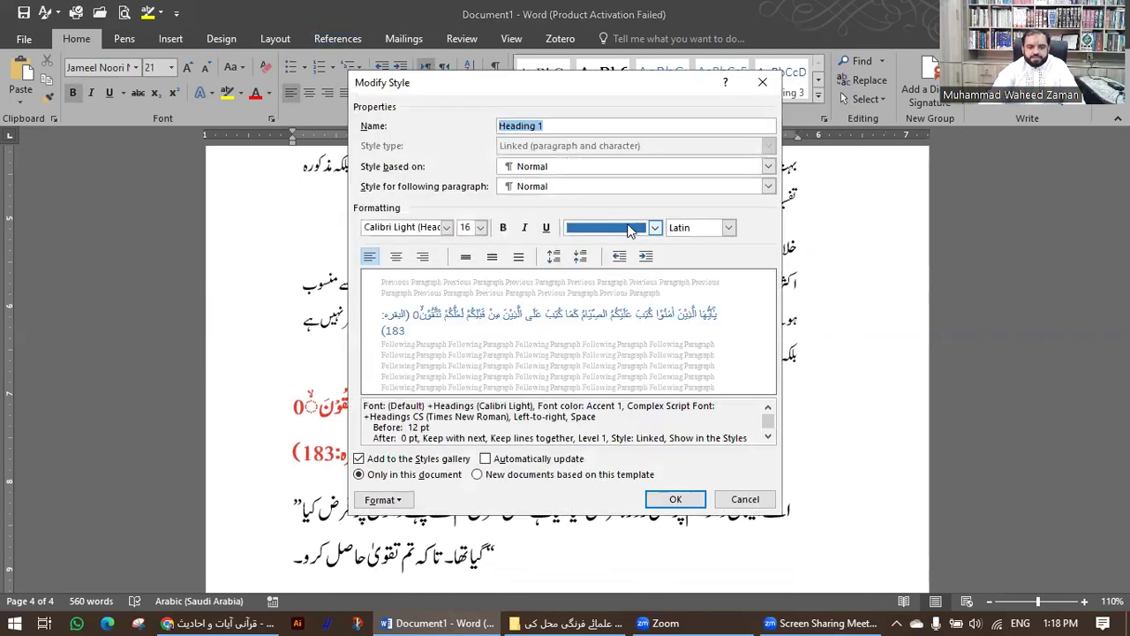
pyautogui.click(644, 228)
pyautogui.click(597, 249)
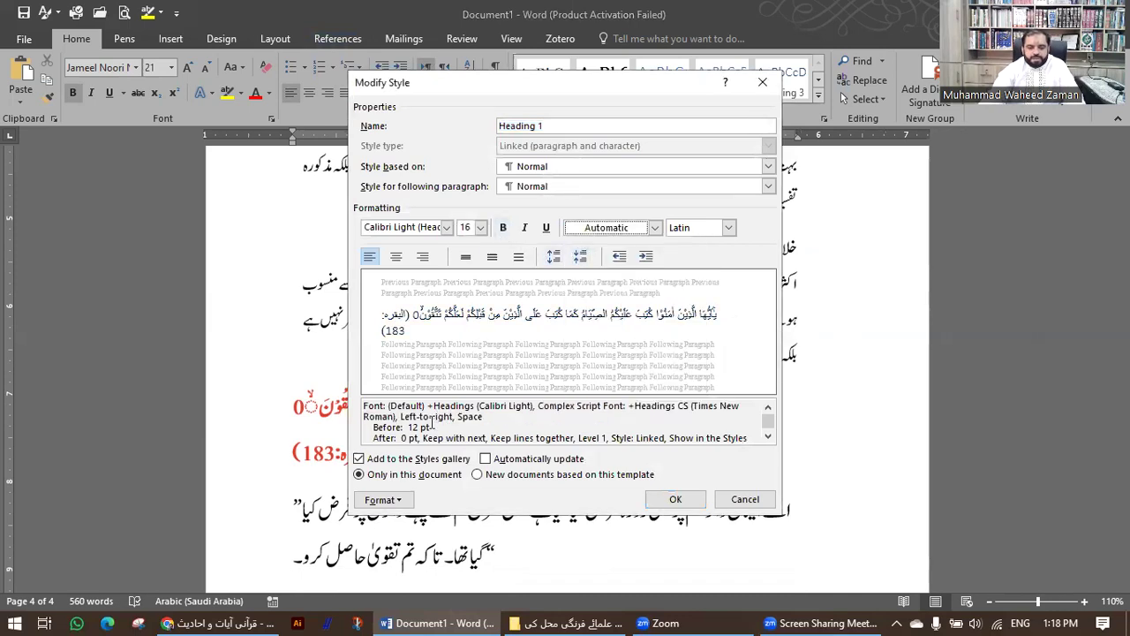
# Set Heading 1's Latin text font to Al Qalam Quran Majeed Web at 14 pt
pyautogui.click(383, 500)
pyautogui.click(394, 323)
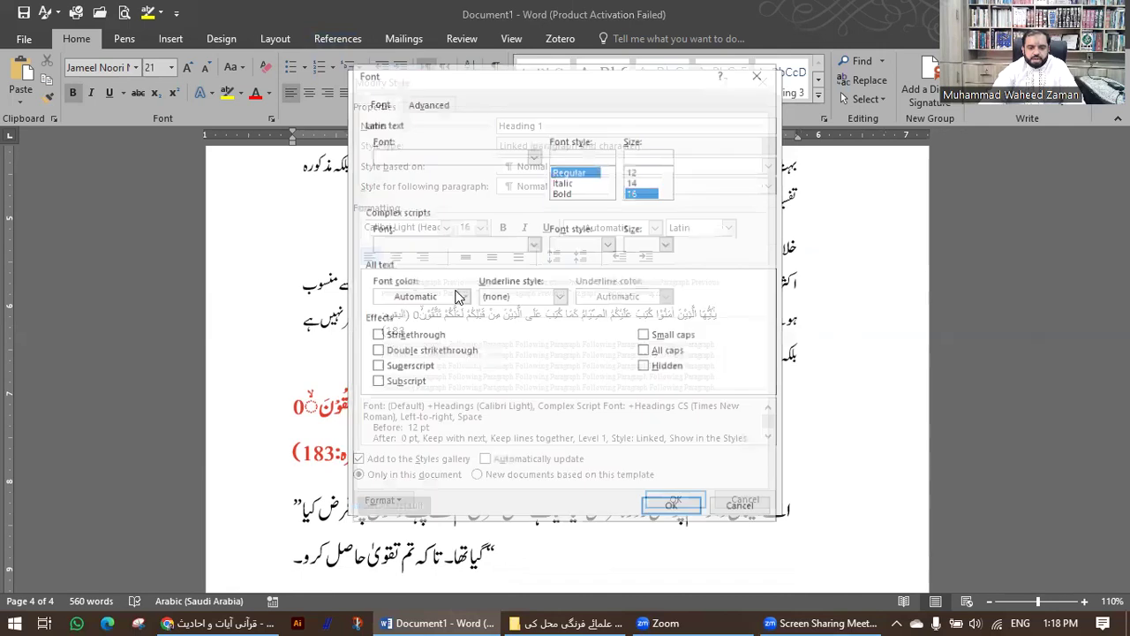
pyautogui.click(502, 153)
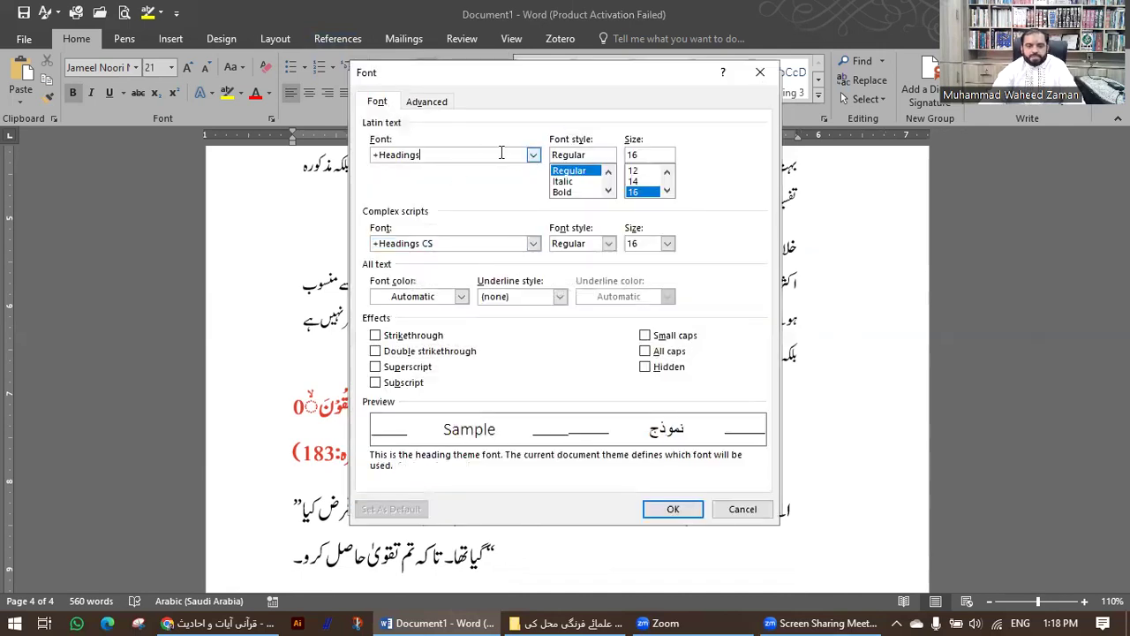
pyautogui.doubleClick(503, 153)
pyautogui.write('al')
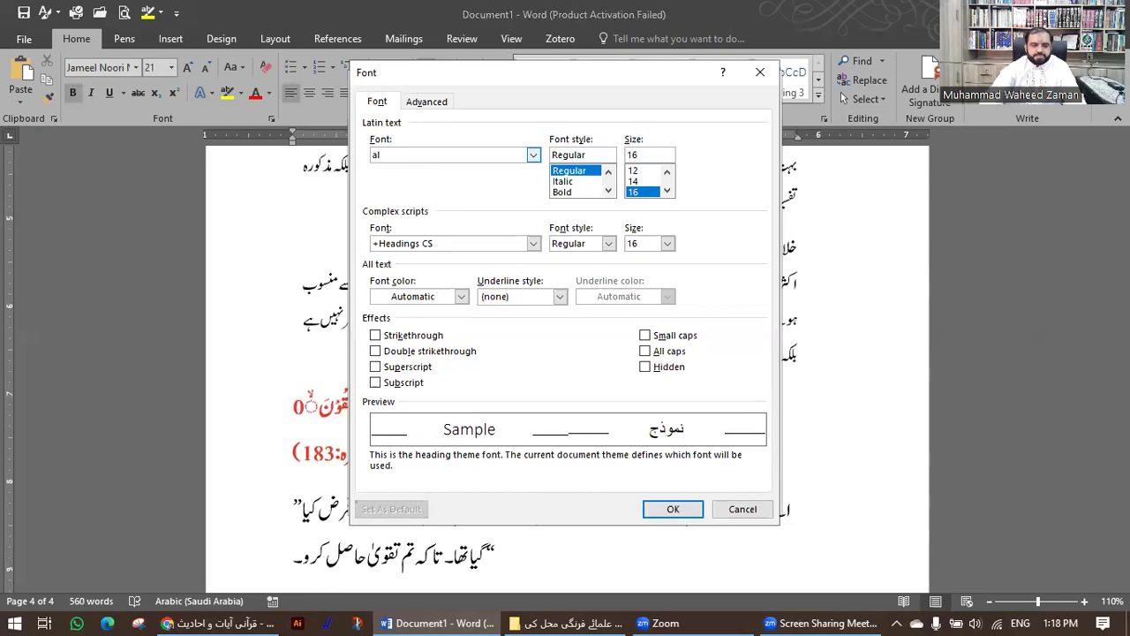
pyautogui.write('a')
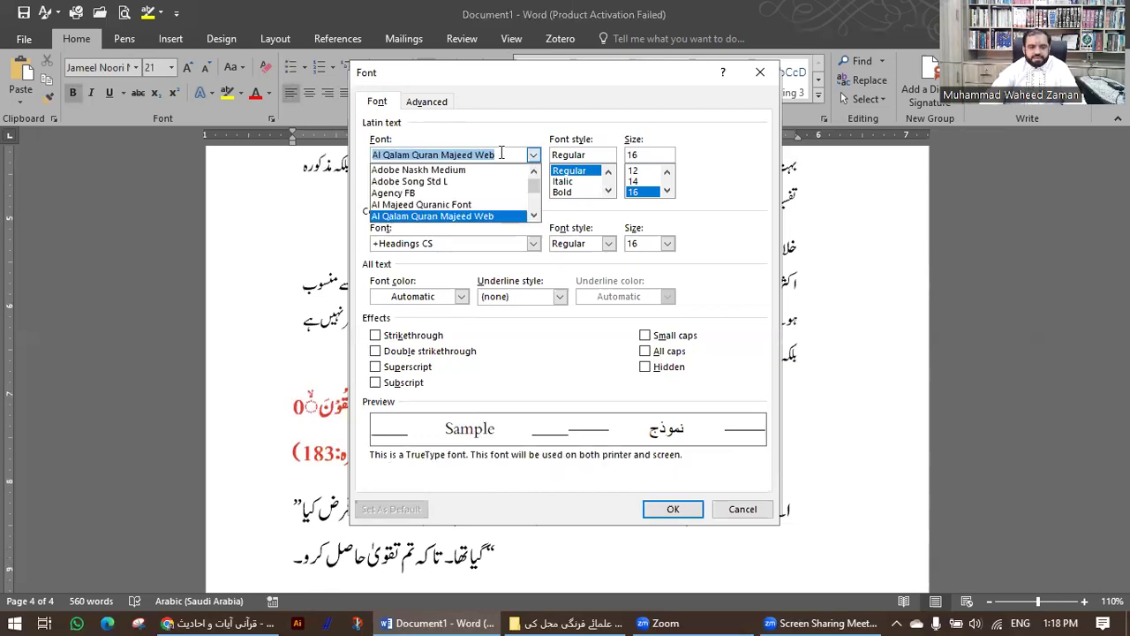
pyautogui.press('Escape')
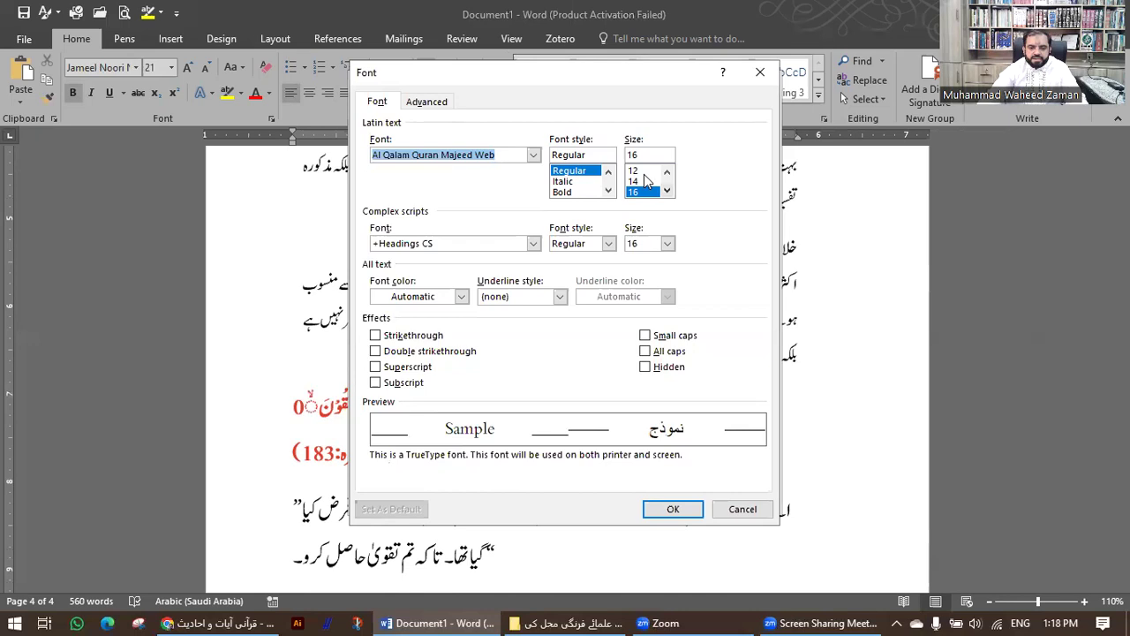
pyautogui.click(644, 181)
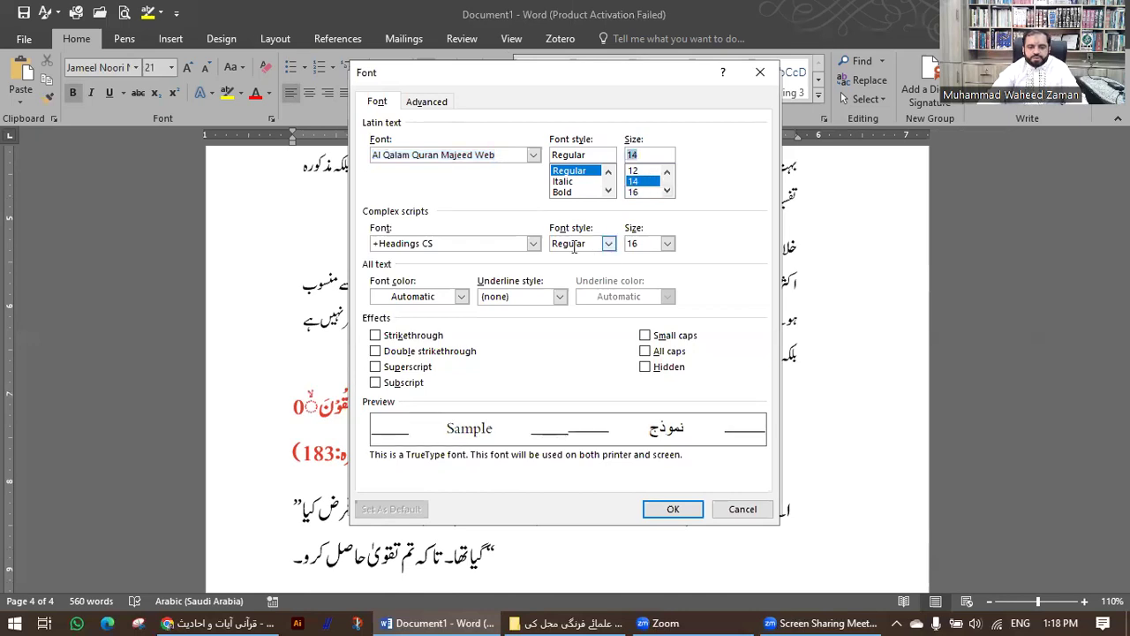
# Set the complex-script font to Al Qalam Quran Majeed Web at 14 pt and confirm
pyautogui.click(437, 243)
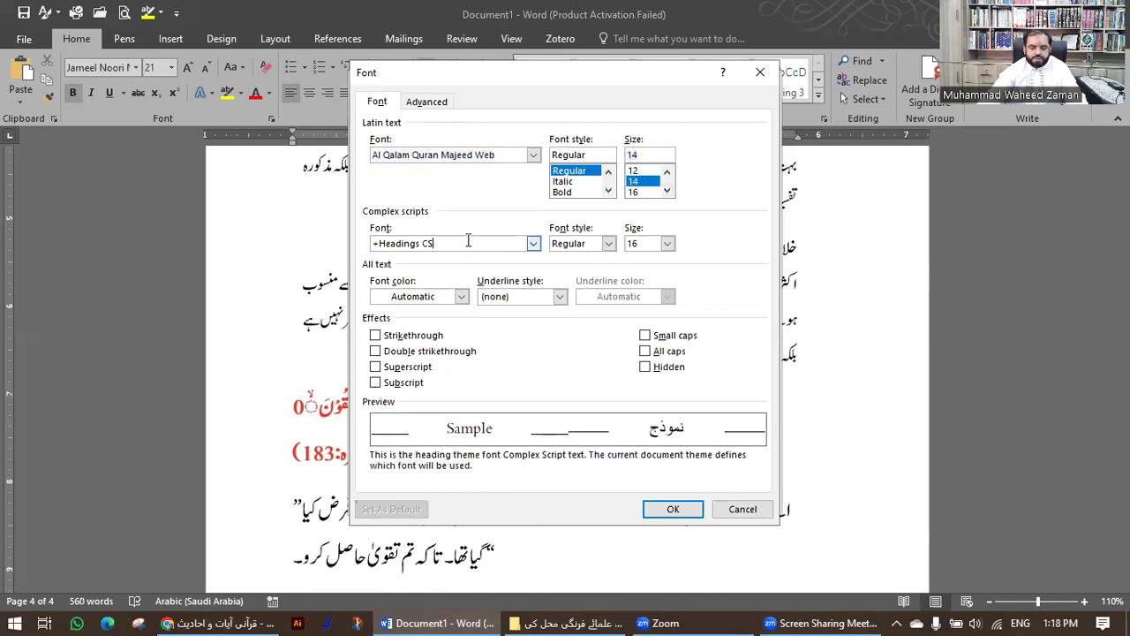
pyautogui.click(534, 243)
pyautogui.write('al')
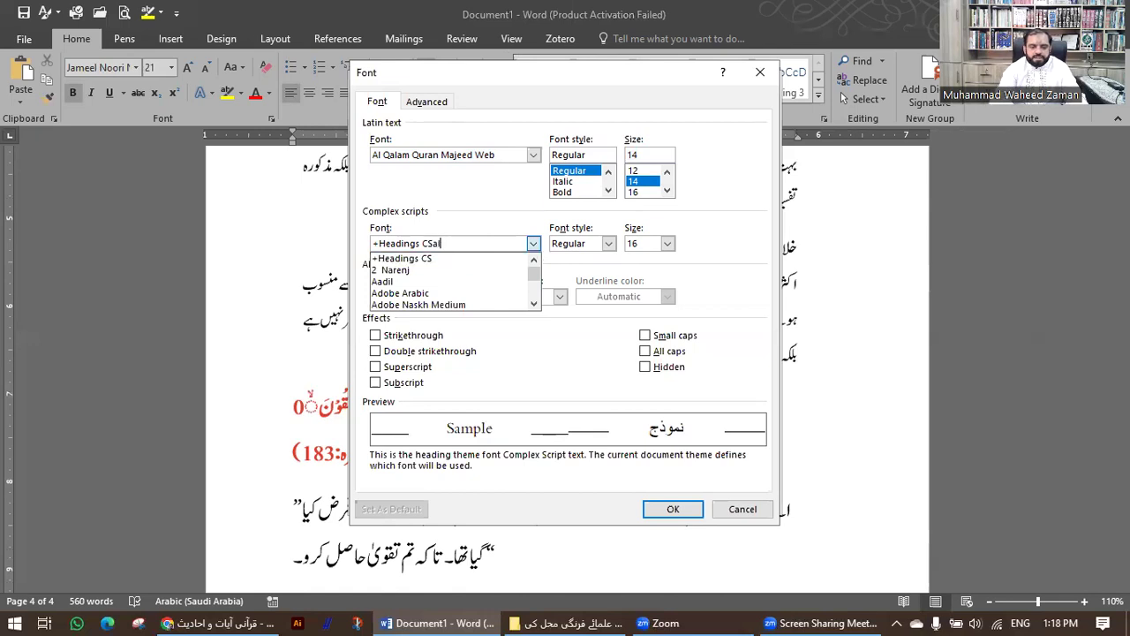
pyautogui.press('BackSpace')
pyautogui.press('BackSpace')
pyautogui.press('BackSpace')
pyautogui.press('BackSpace')
pyautogui.press('BackSpace')
pyautogui.press('BackSpace')
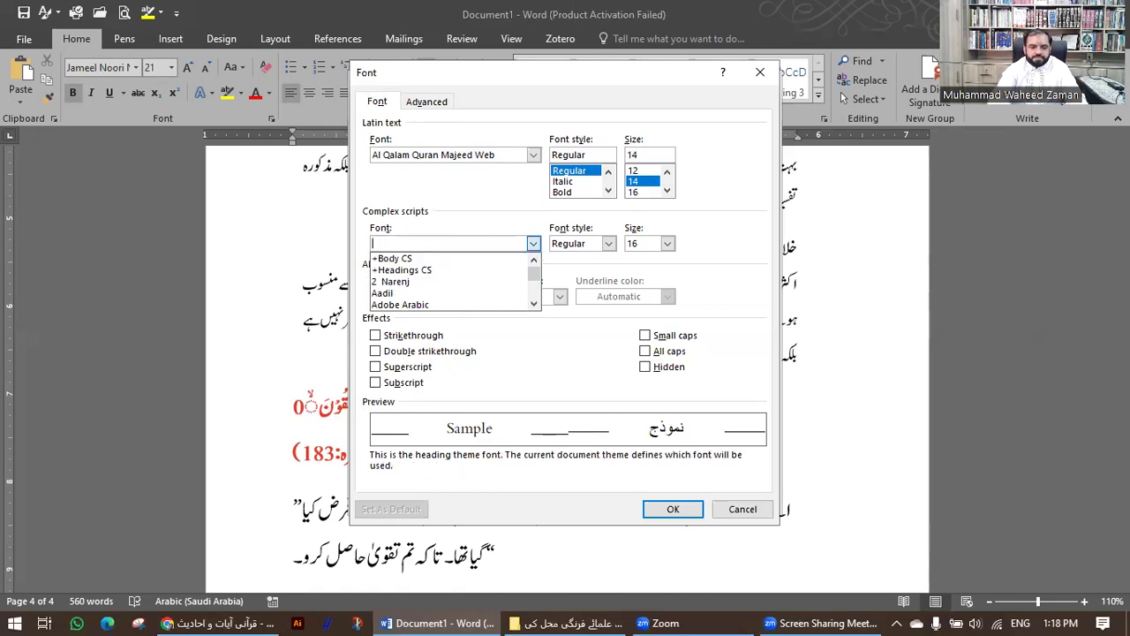
pyautogui.write('al')
pyautogui.press('Down')
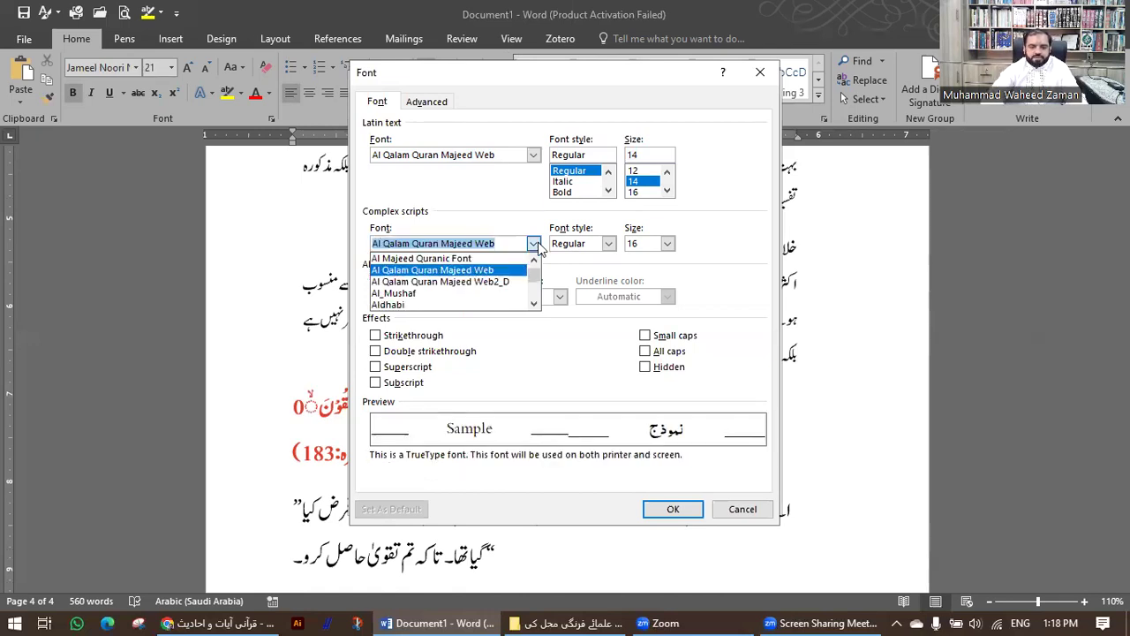
pyautogui.click(534, 244)
pyautogui.click(667, 244)
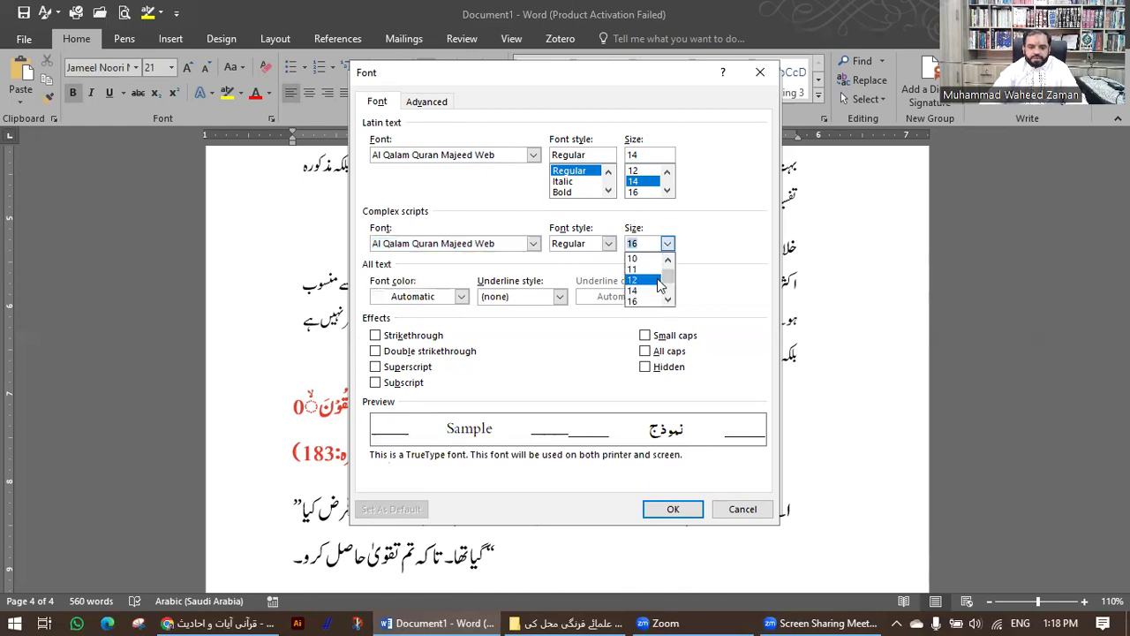
pyautogui.click(651, 290)
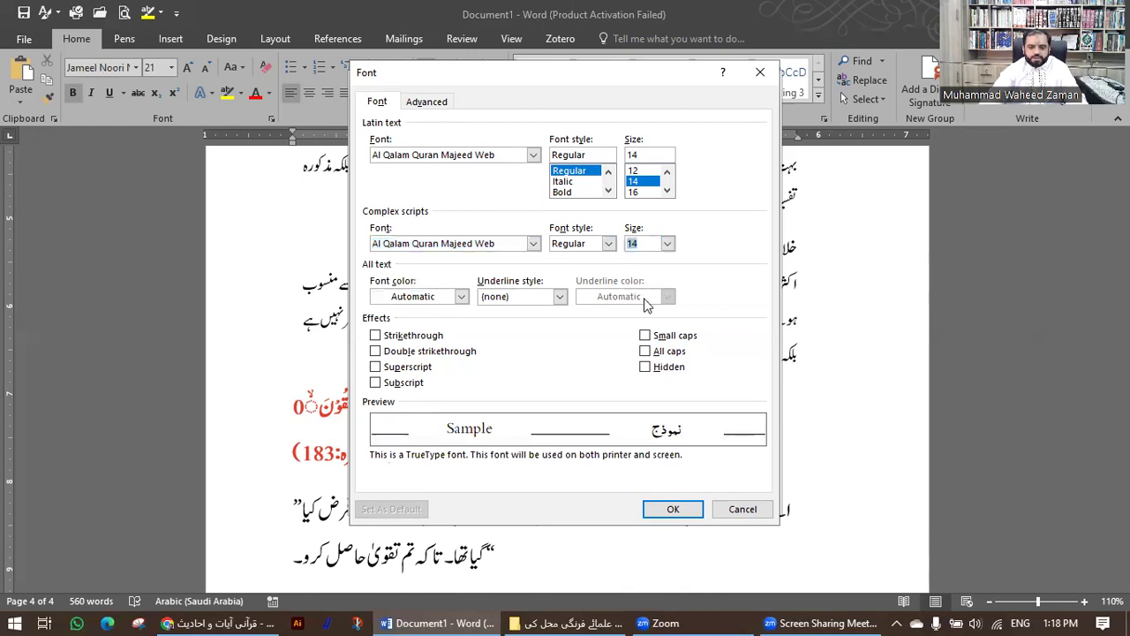
pyautogui.click(672, 509)
# Assign Ctrl+A as the modified Heading 1 style's shortcut key and save the style
pyautogui.click(388, 500)
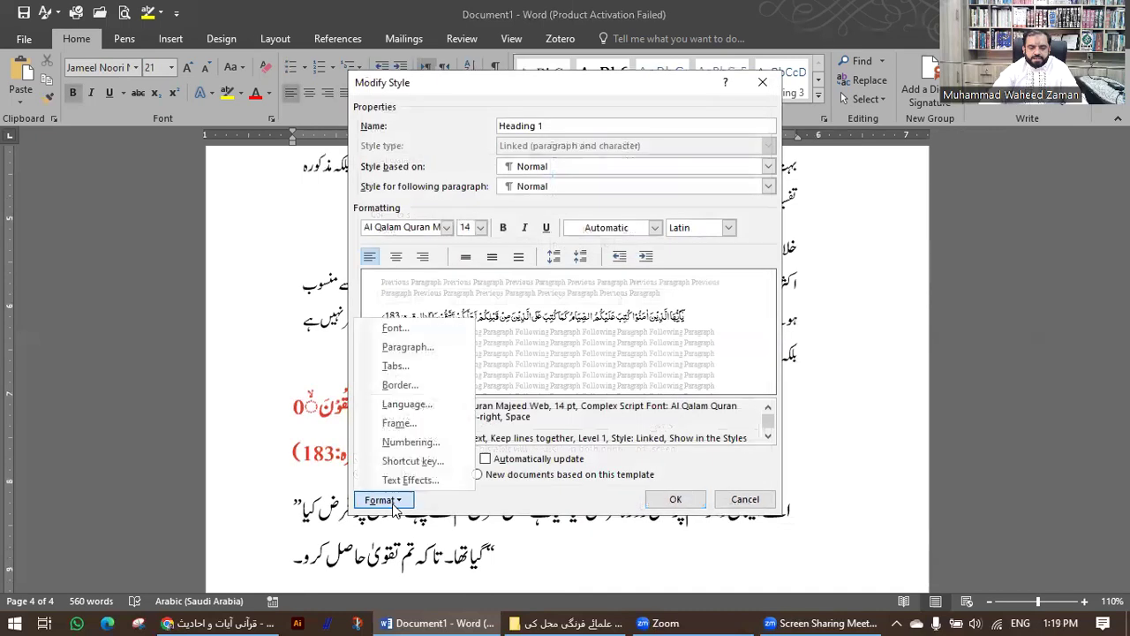
pyautogui.click(434, 461)
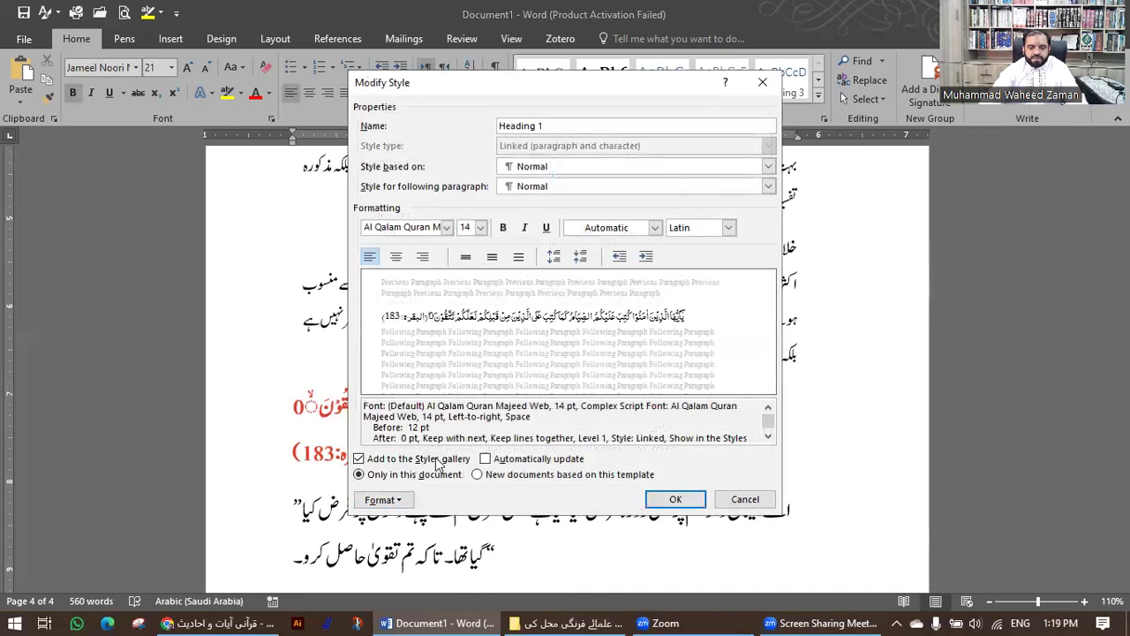
pyautogui.hotkey('ctrl', 'a')
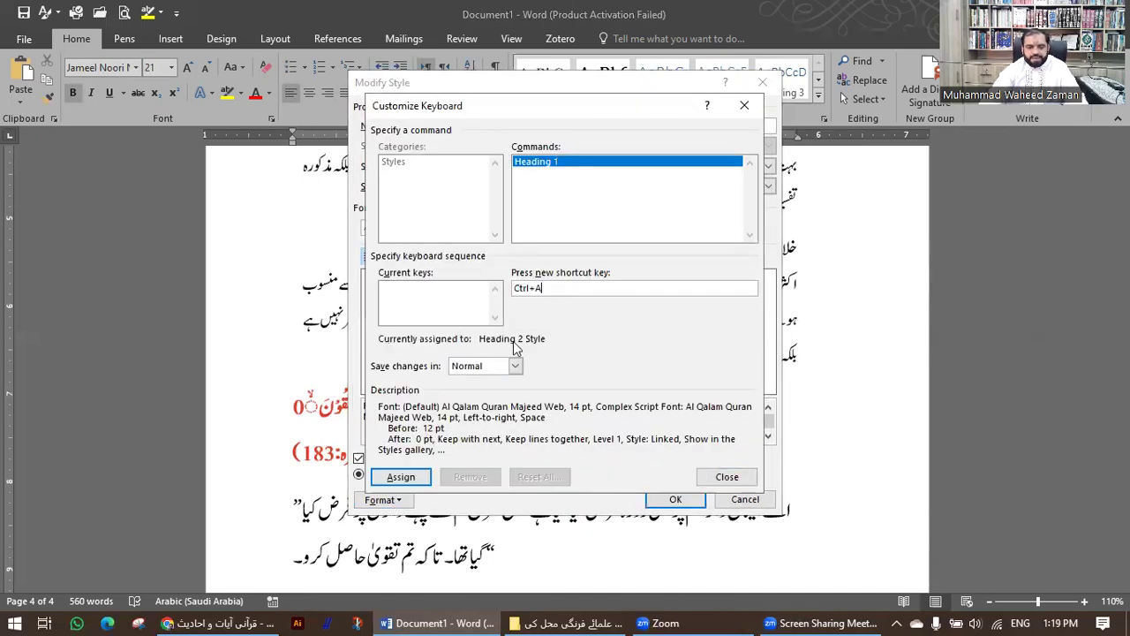
pyautogui.click(415, 478)
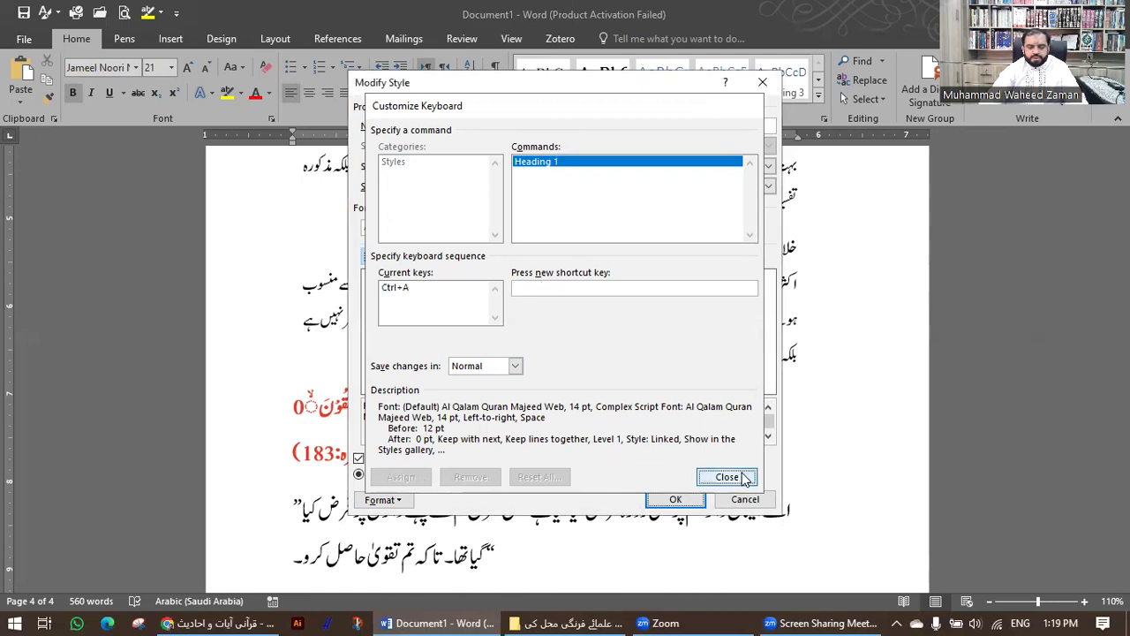
pyautogui.click(742, 477)
pyautogui.click(675, 500)
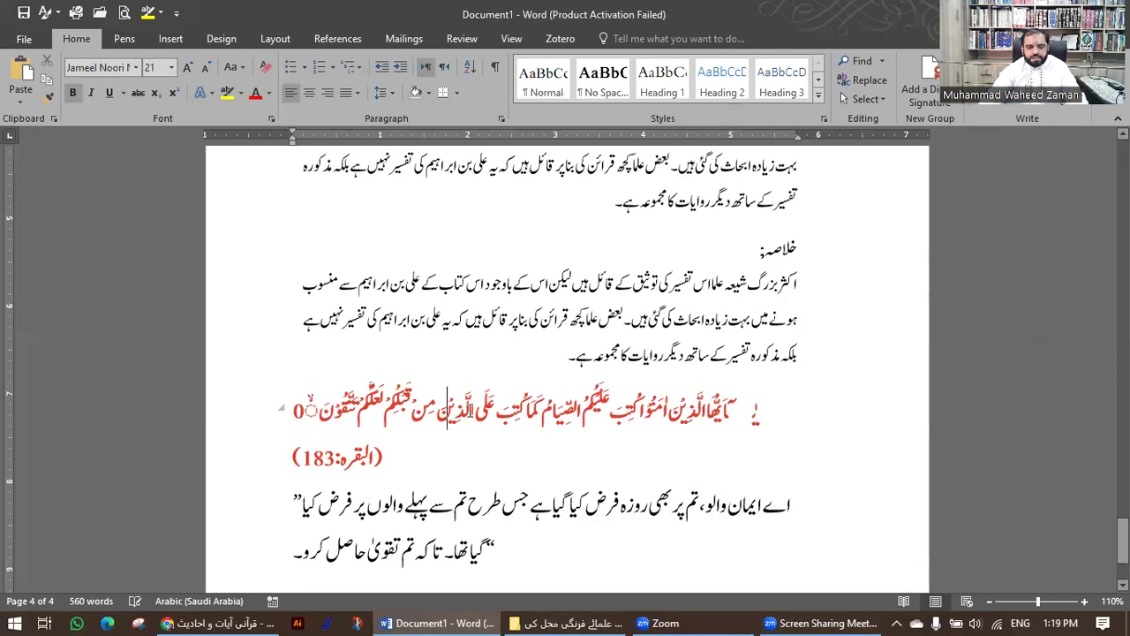
# Apply the Strong style to the red verse and its reference, after trying Heading 1 and Intense Emphasis
pyautogui.moveTo(244, 412); pyautogui.dragTo(248, 455)
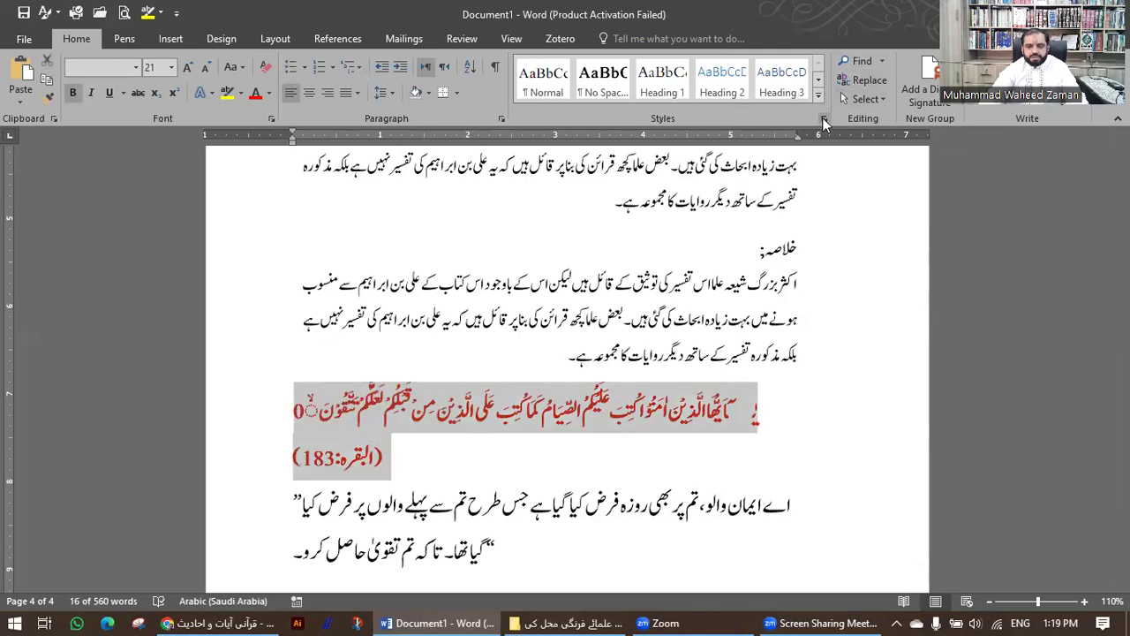
pyautogui.click(824, 118)
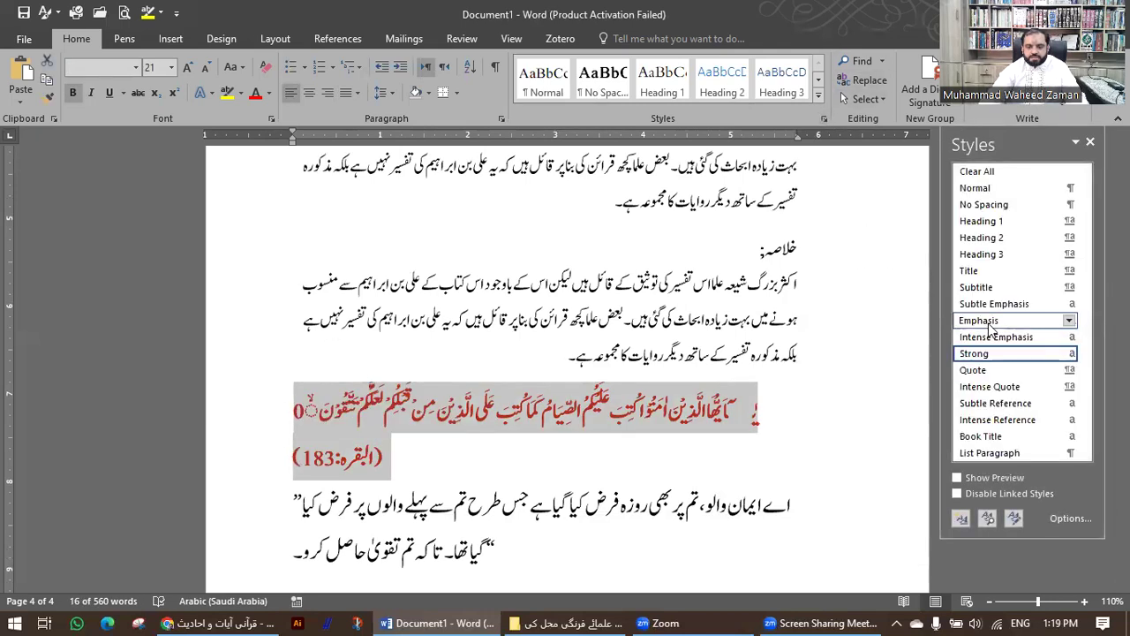
pyautogui.click(982, 221)
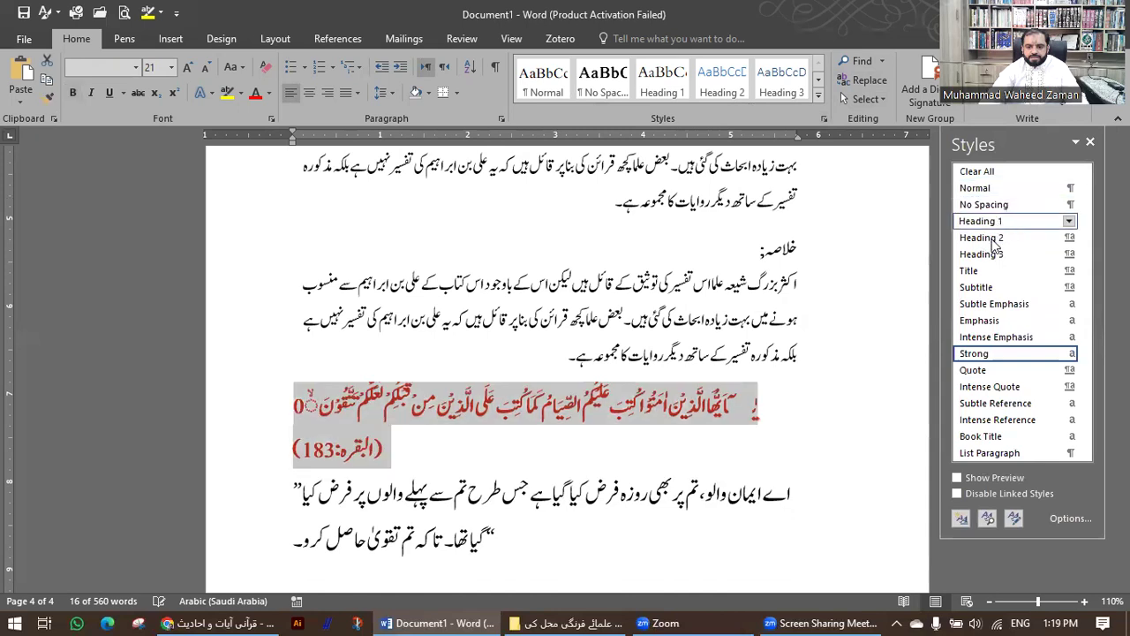
pyautogui.click(996, 336)
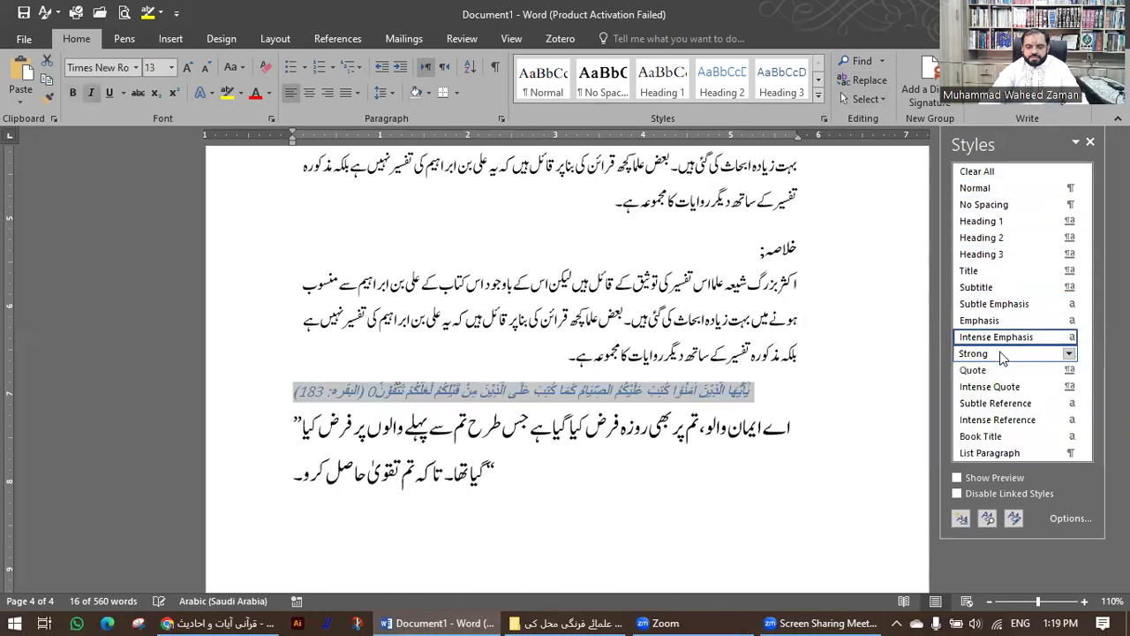
pyautogui.click(1002, 354)
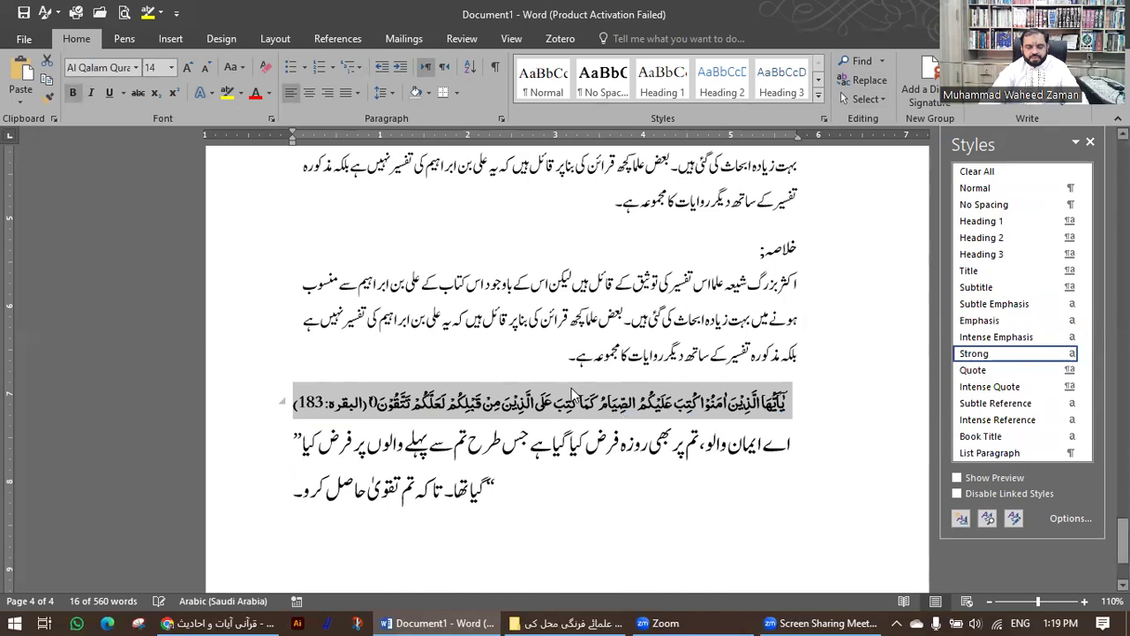
pyautogui.click(538, 398)
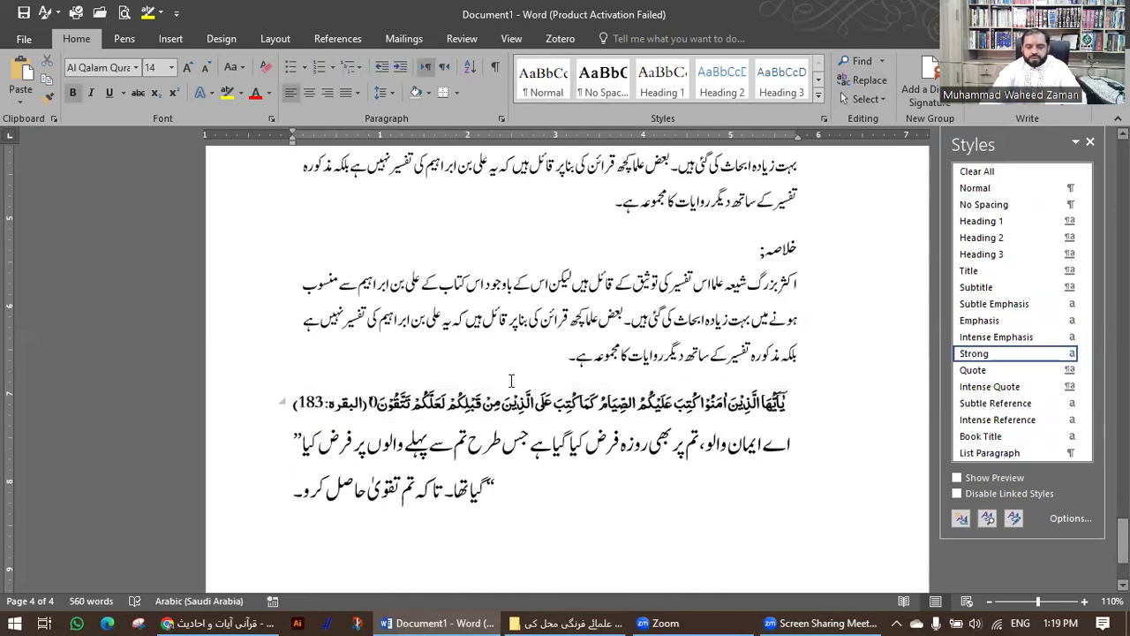
pyautogui.click(605, 438)
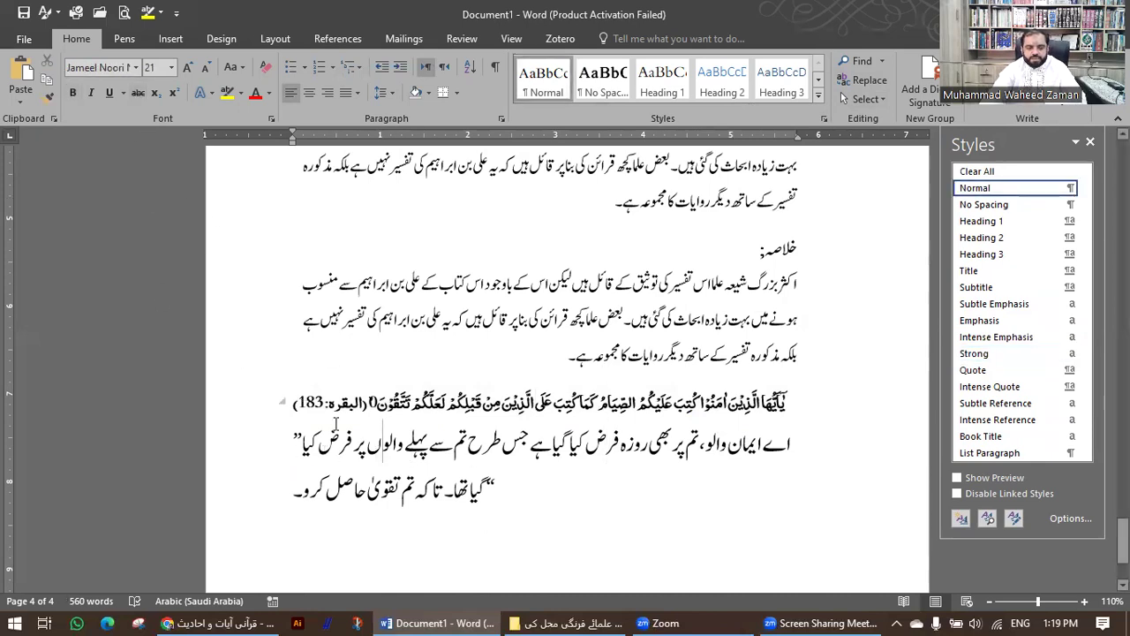
# Set the Urdu translation paragraph to 16 pt with right-to-left text direction
pyautogui.hotkey('ctrl', 'shift', 'n')
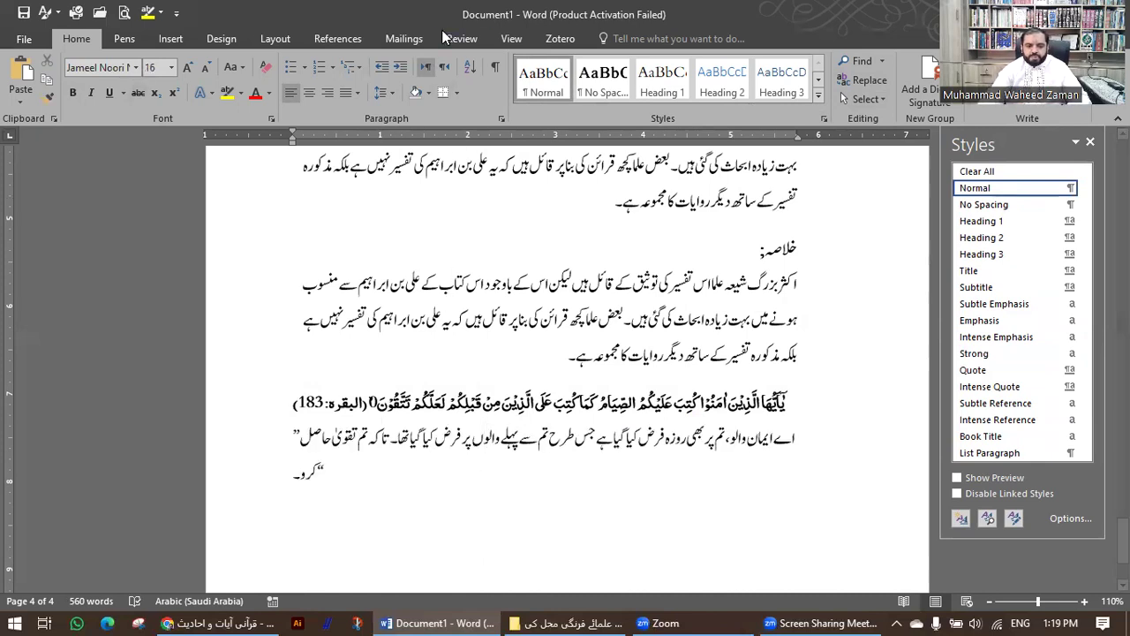
pyautogui.click(444, 67)
pyautogui.click(732, 519)
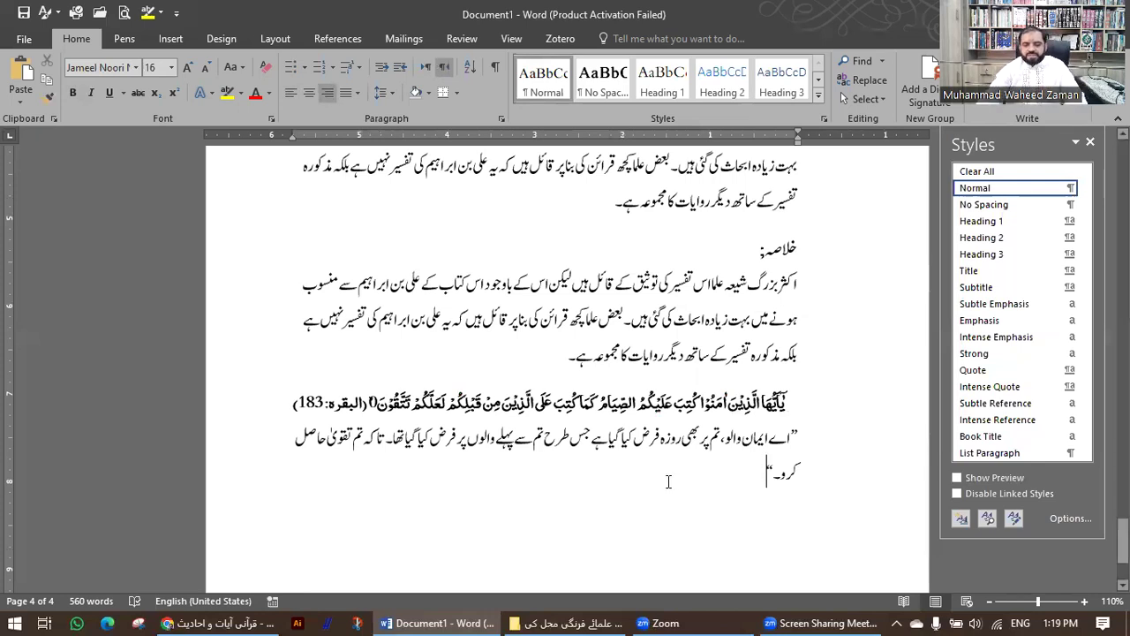
pyautogui.scroll(-1, 638, 456)
pyautogui.scroll(-1, 318, 361)
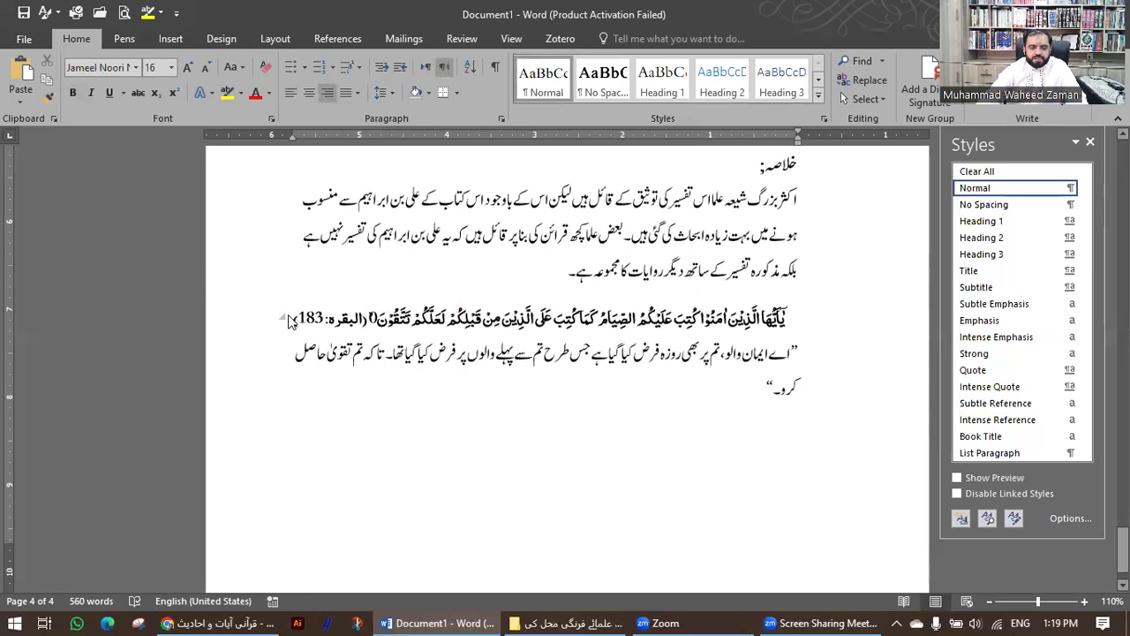
# Select just the verse line above the translation
pyautogui.click(293, 321)
pyautogui.press('Home')
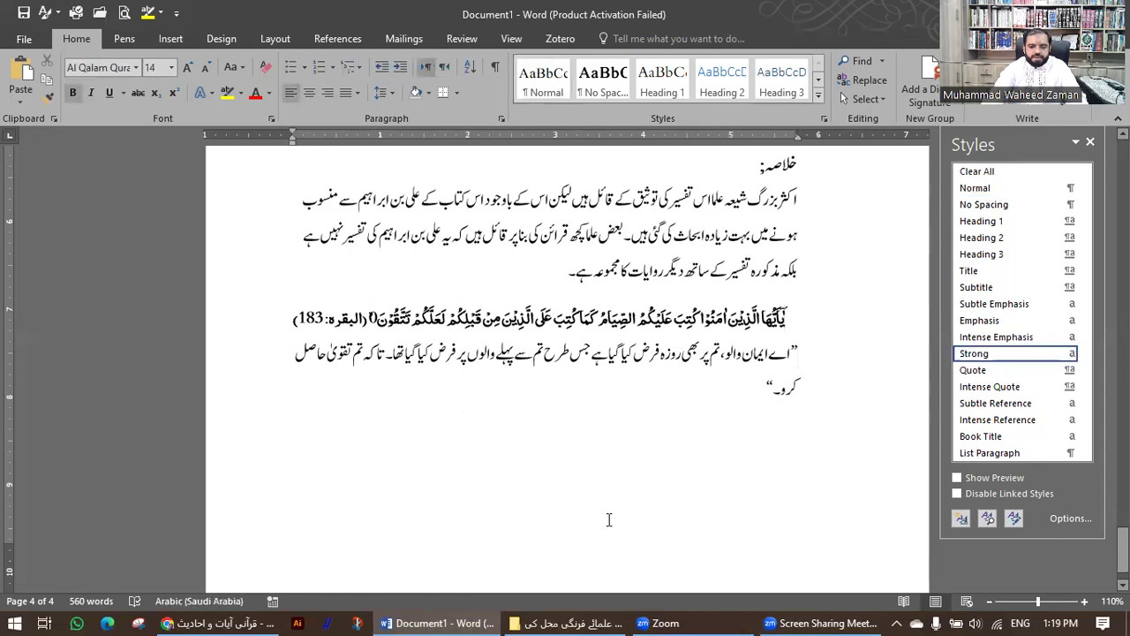
pyautogui.click(745, 415)
pyautogui.click(1089, 142)
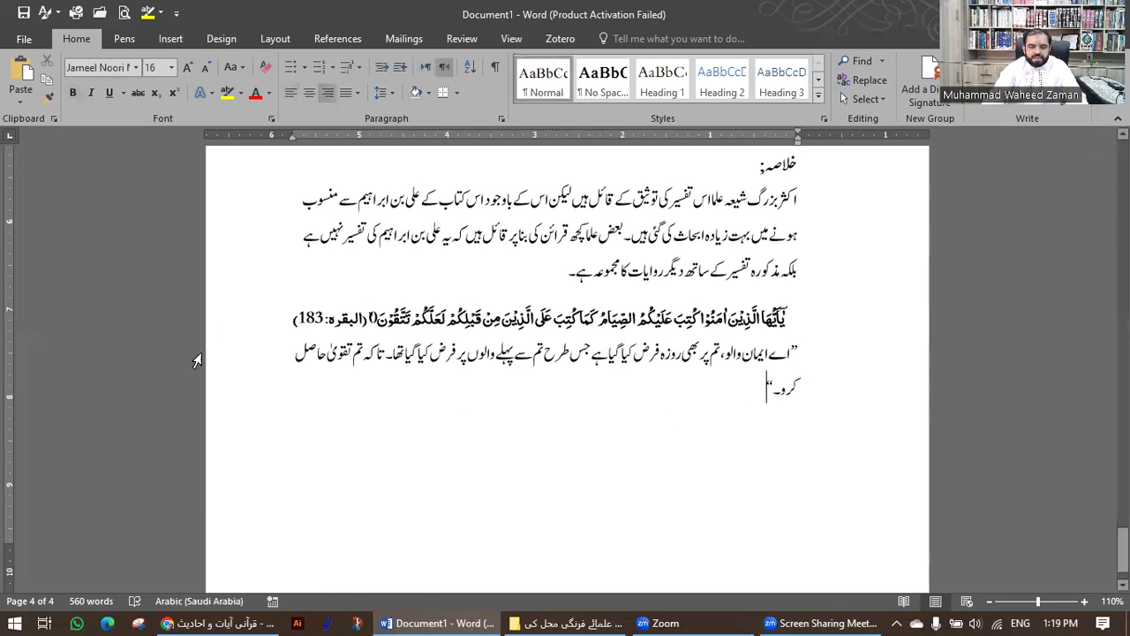
pyautogui.press('Up')
pyautogui.press('Up')
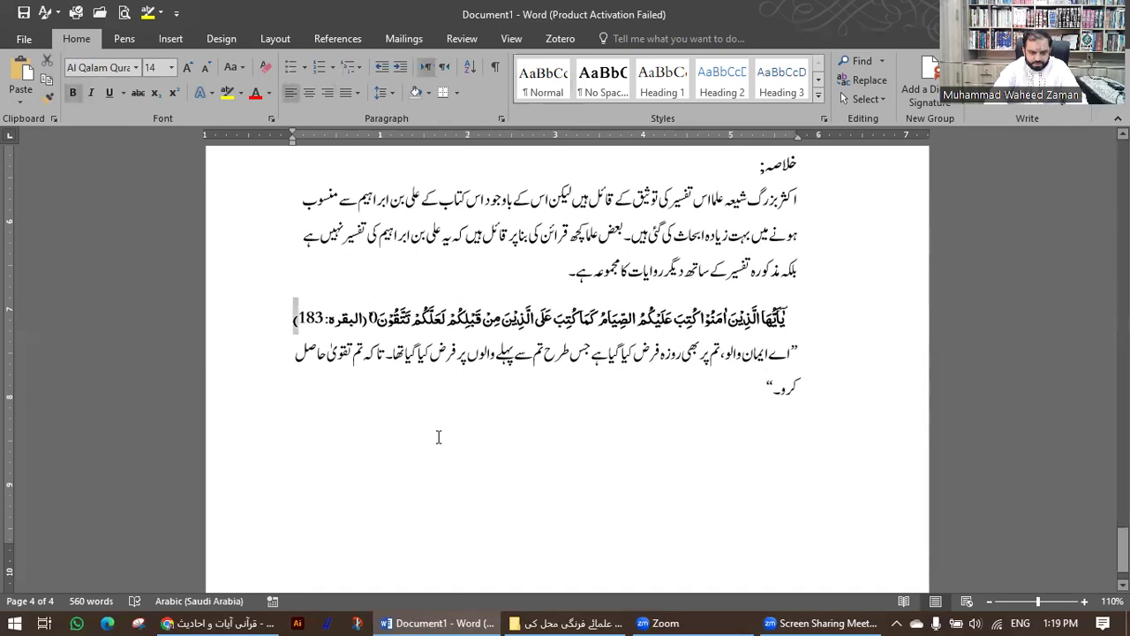
pyautogui.hotkey('shift', 'Home')
pyautogui.hotkey('shift', 'Left')
pyautogui.hotkey('shift', 'Right')
pyautogui.hotkey('shift', 'Right')
pyautogui.hotkey('shift', 'Right')
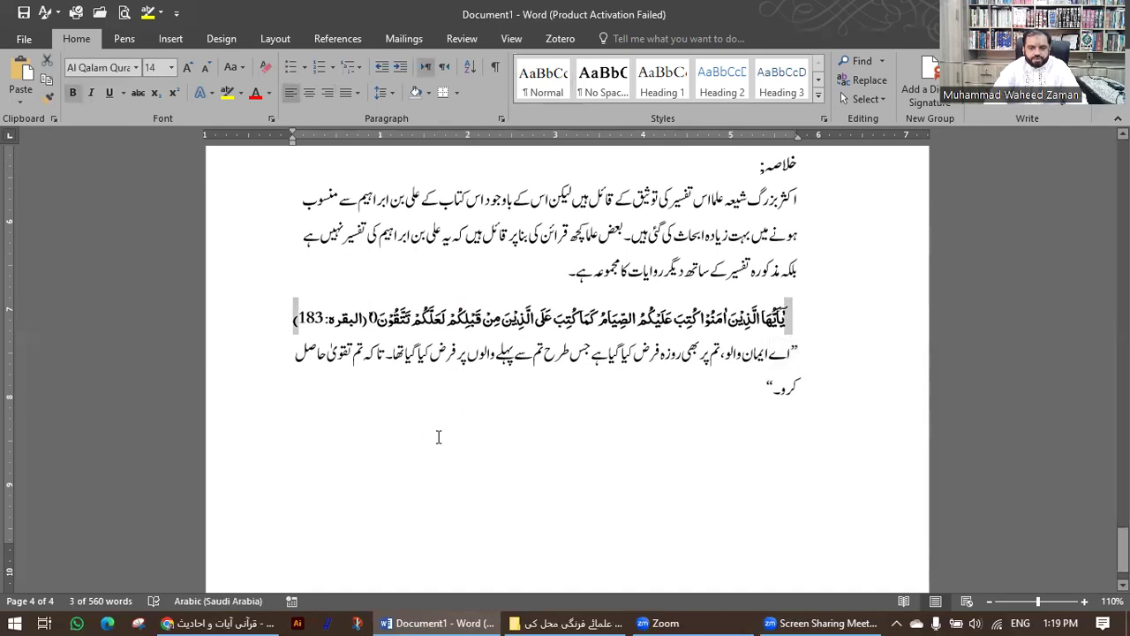
# Make the verse line right-to-left and delete its (البقرہ: 183) reference
pyautogui.click(446, 64)
pyautogui.press('Left')
pyautogui.moveTo(305, 318); pyautogui.dragTo(375, 318)
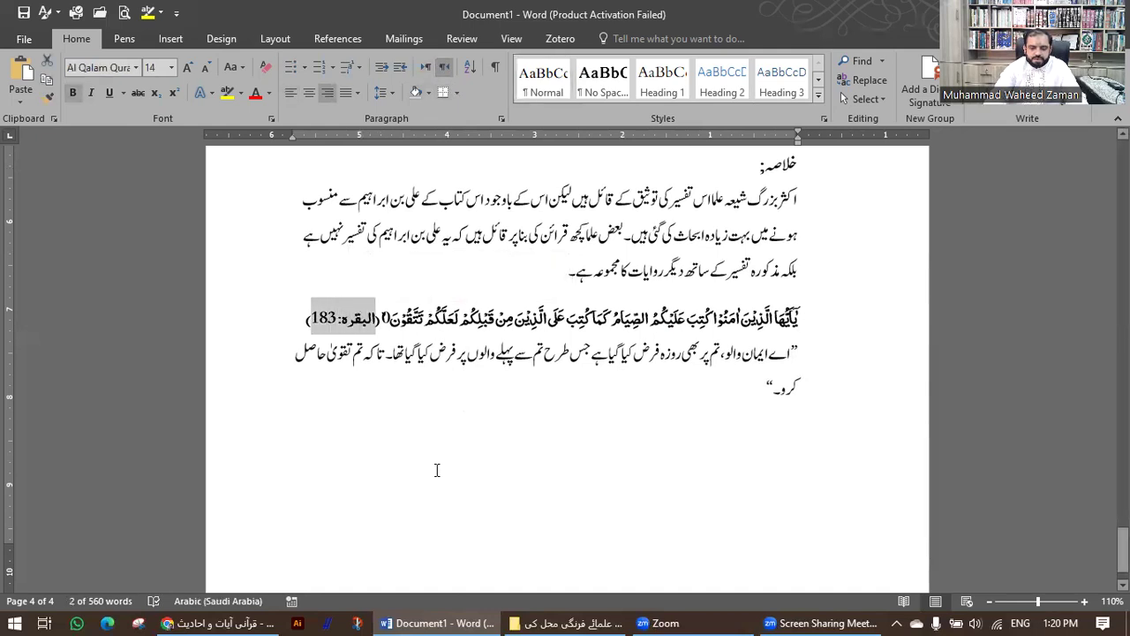
pyautogui.press('Delete')
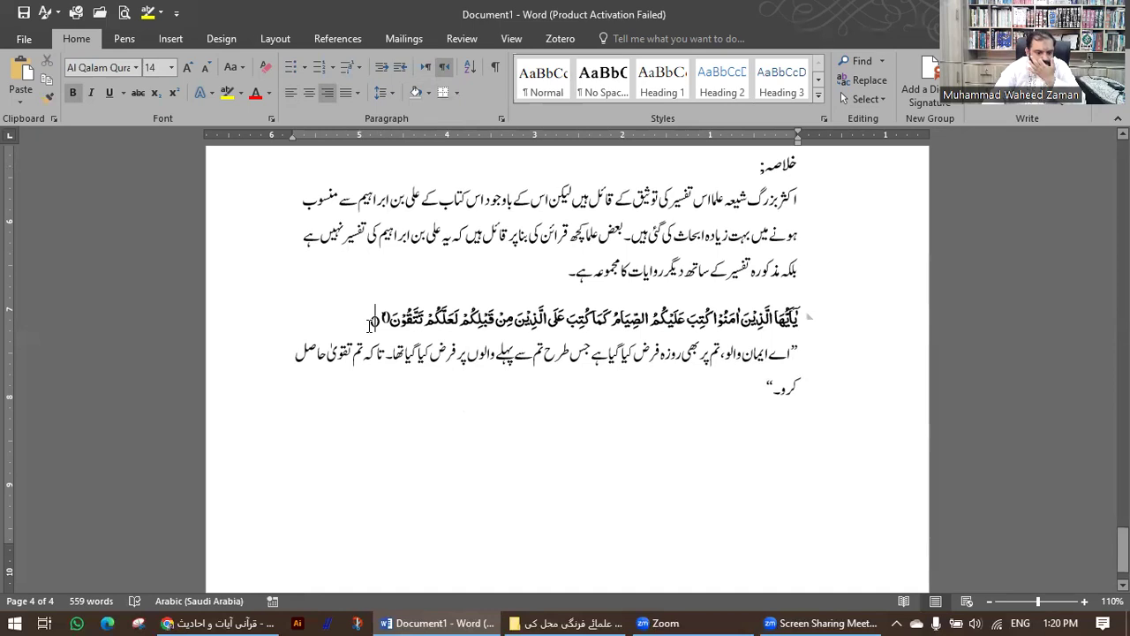
# Scroll back up and switch to the References tab's footnote and citation tools
pyautogui.scroll(9, 371, 318)
pyautogui.scroll(2, 359, 315)
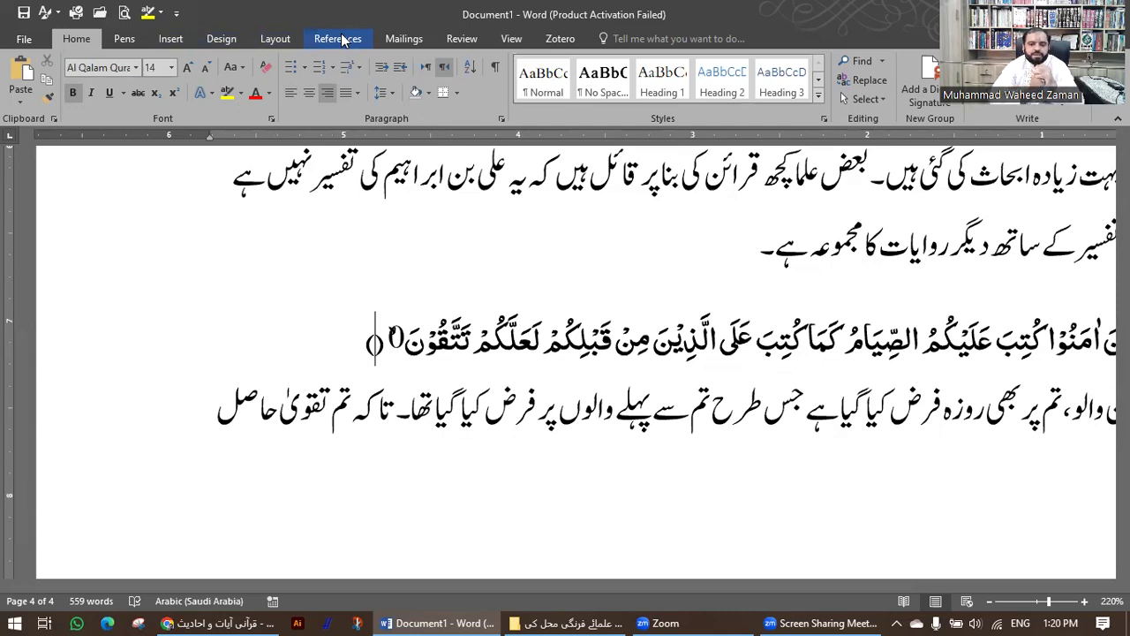
pyautogui.click(343, 42)
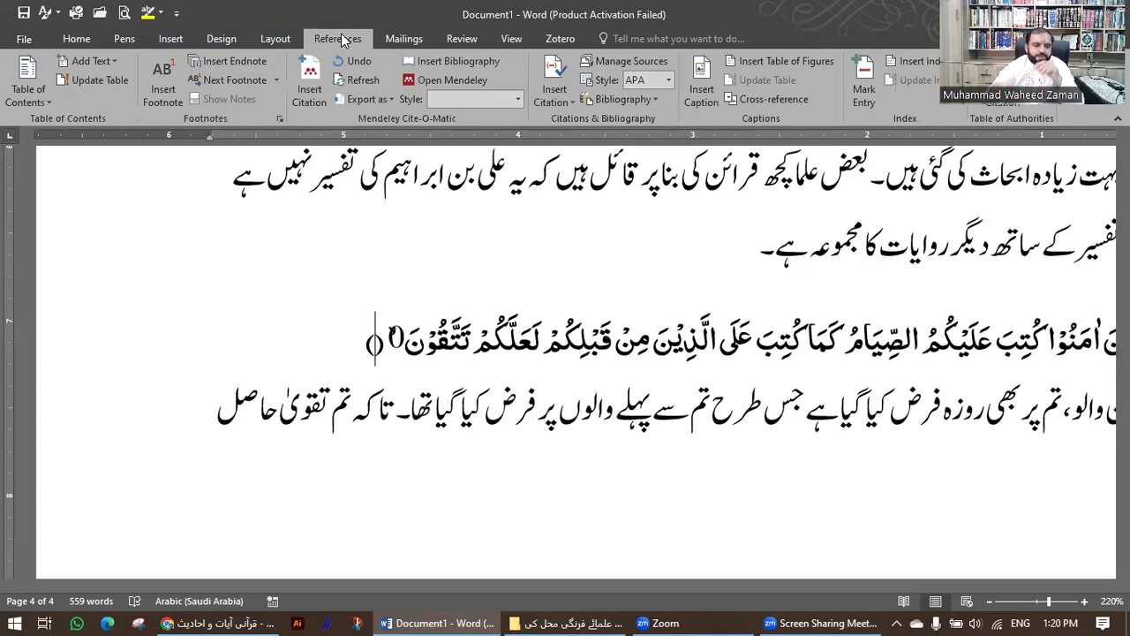
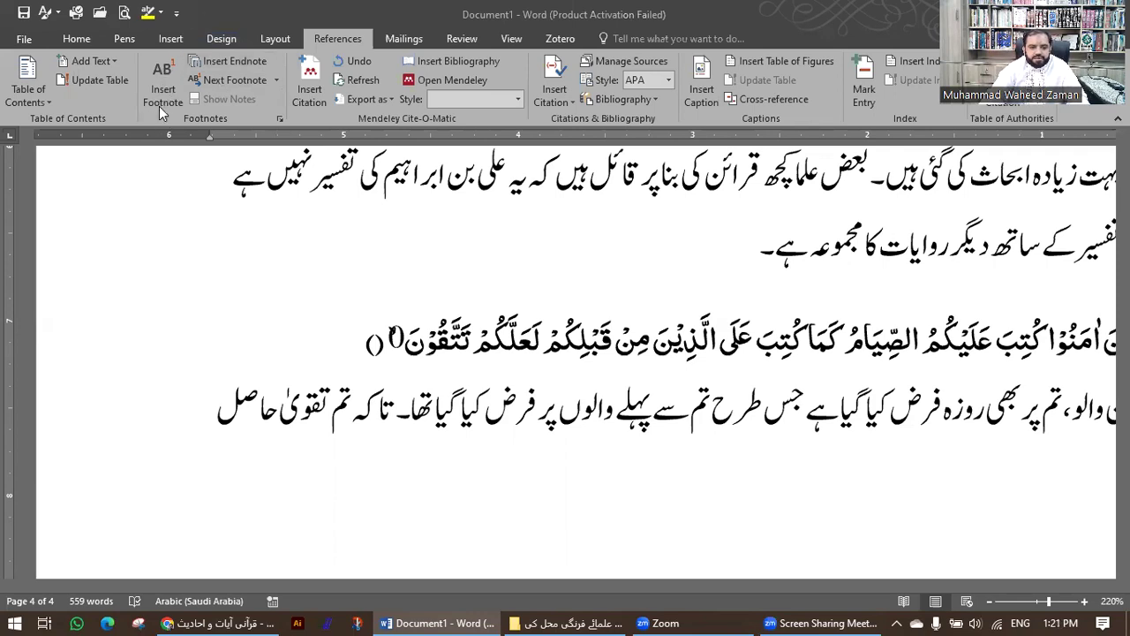
# Insert a footnote right after the Quranic verse
pyautogui.click(168, 78)
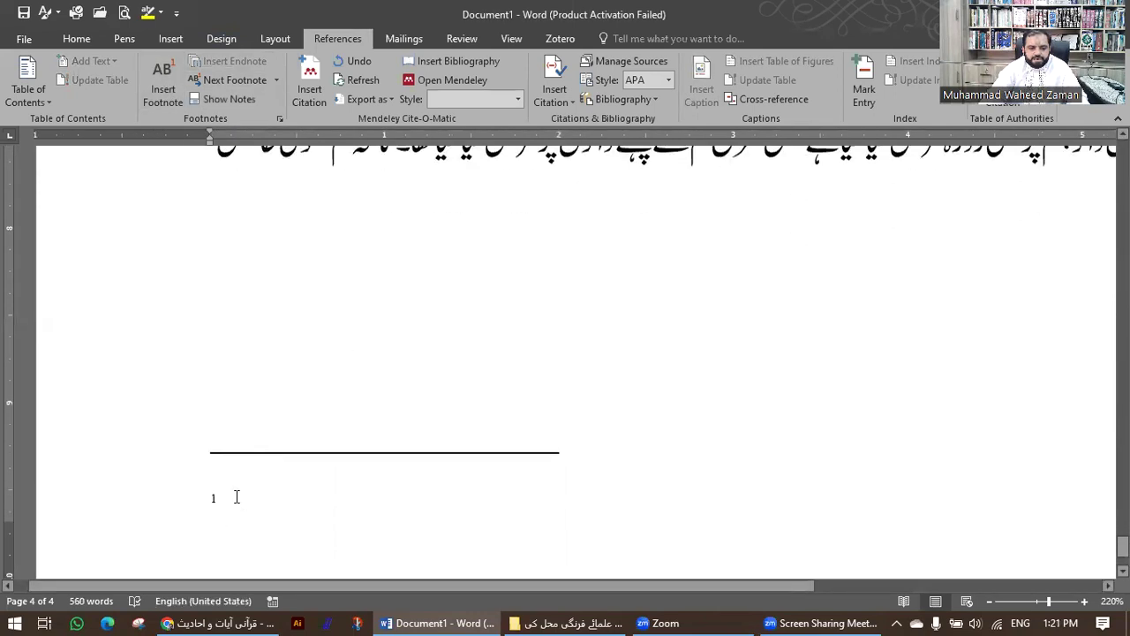
pyautogui.scroll(5, 263, 292)
pyautogui.scroll(5, 262, 292)
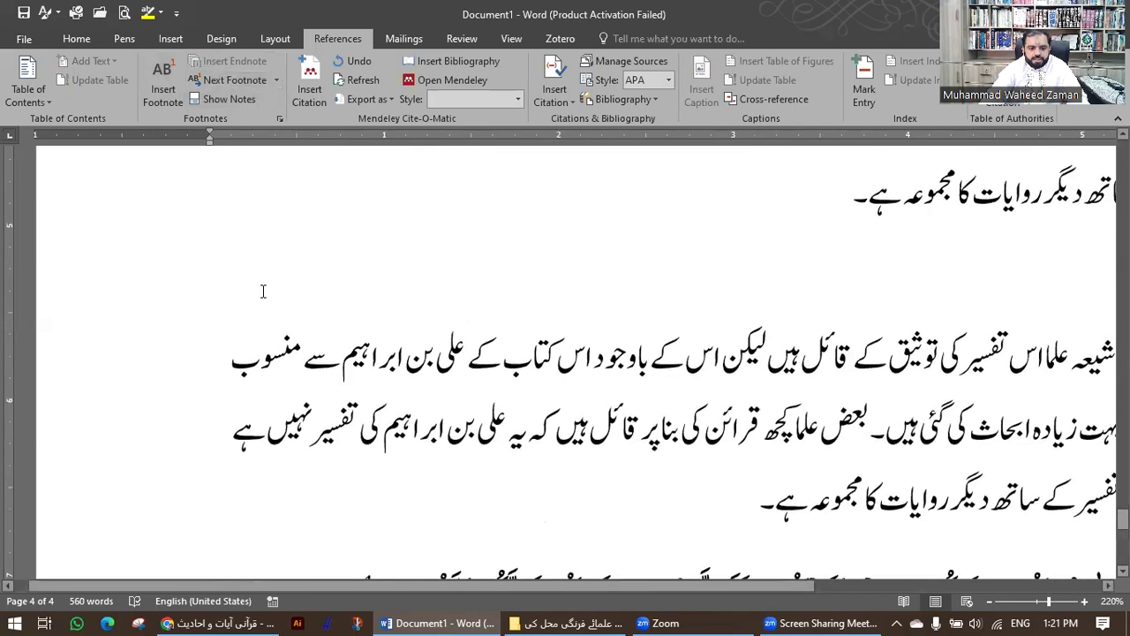
pyautogui.scroll(-5, 263, 292)
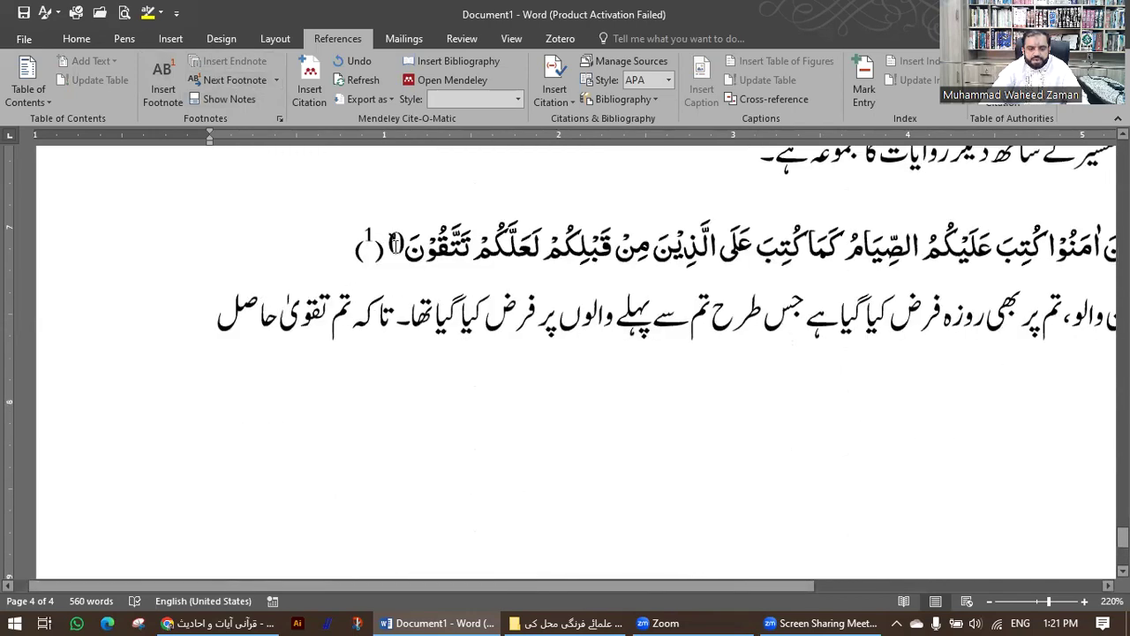
# Set footnote 1's note line to right-to-left text direction
pyautogui.doubleClick(368, 238)
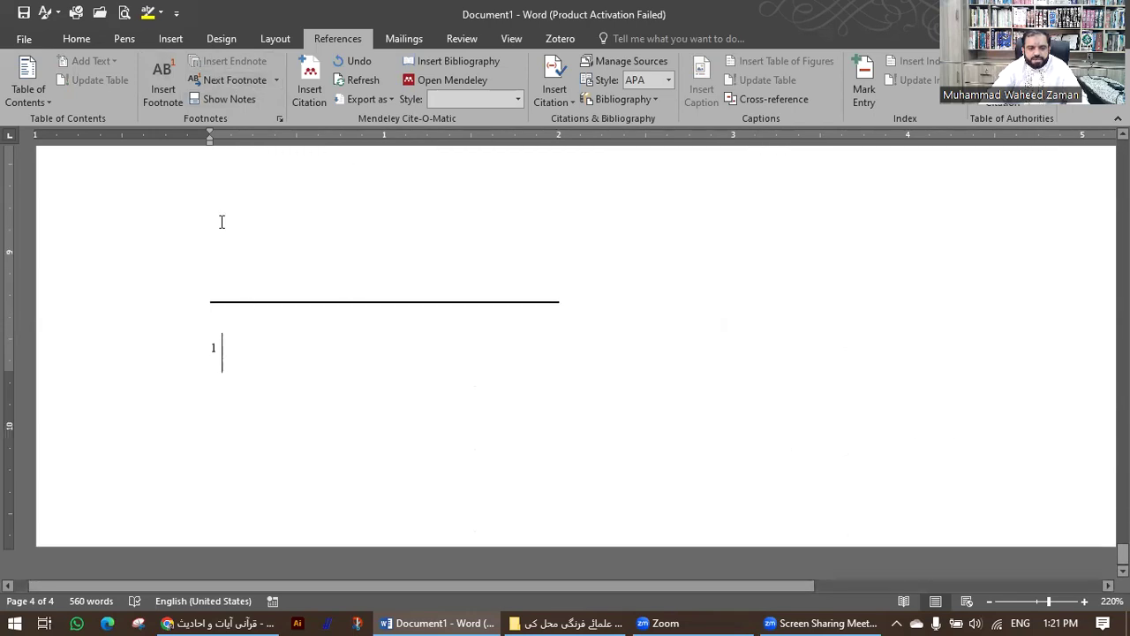
pyautogui.click(94, 42)
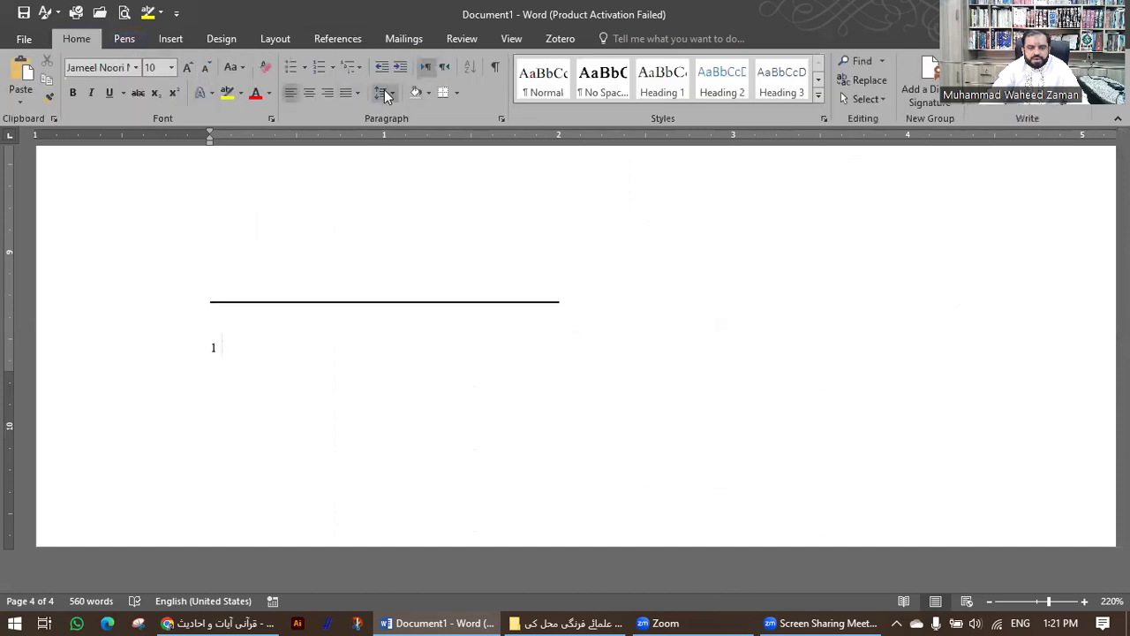
pyautogui.click(444, 68)
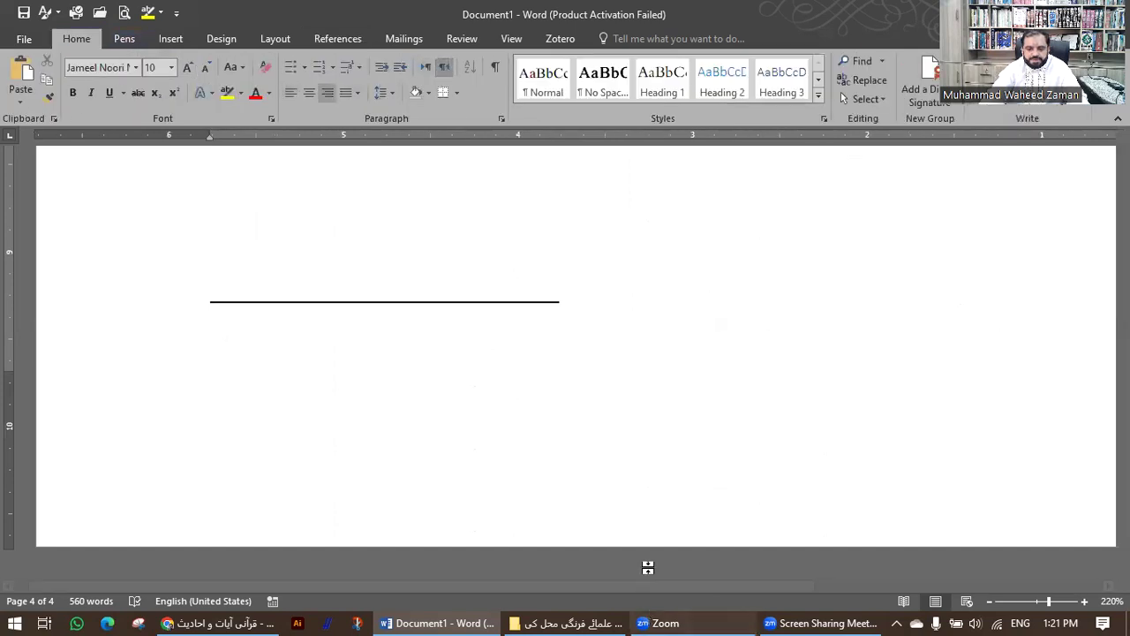
pyautogui.click(883, 579)
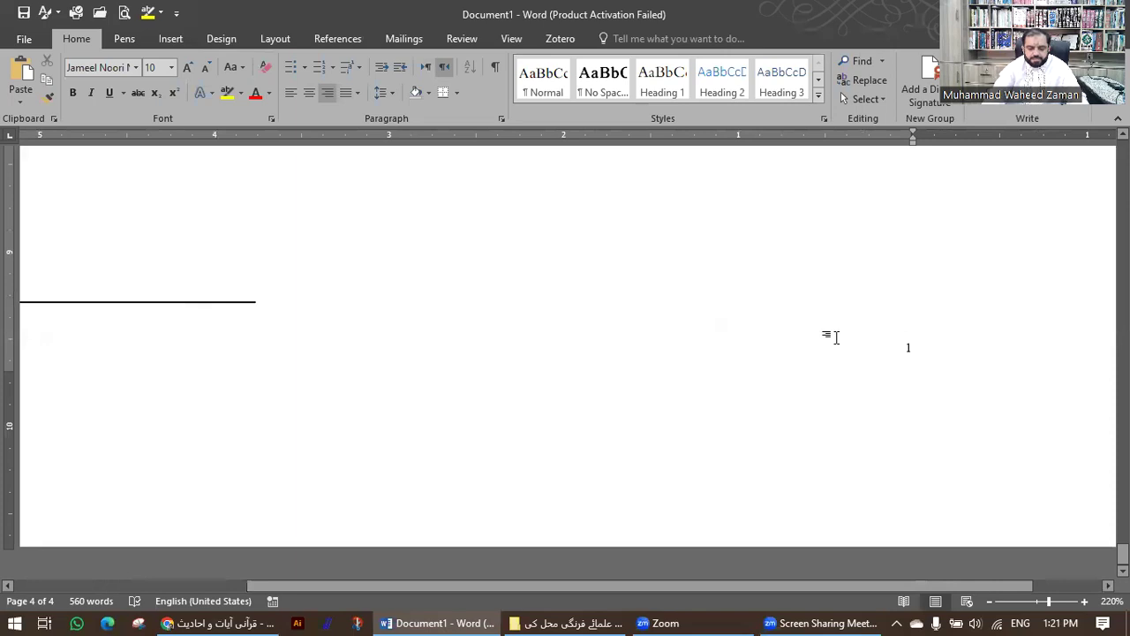
# Type the Urdu citation البقرہ:183 into footnote 1, correcting the verse number from 186
pyautogui.hotkey('alt', 'shift')
pyautogui.write('۔البقرہ:')
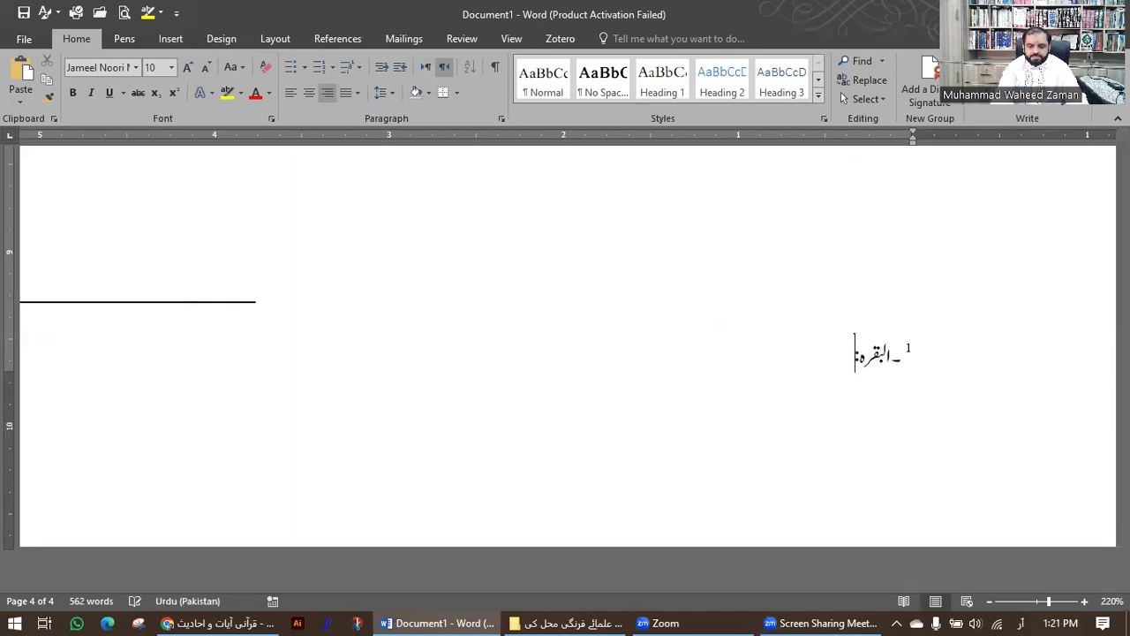
pyautogui.write('186')
pyautogui.press('BackSpace')
pyautogui.write('3')
pyautogui.press('End')
pyautogui.scroll(5, 530, 403)
pyautogui.scroll(2, 530, 403)
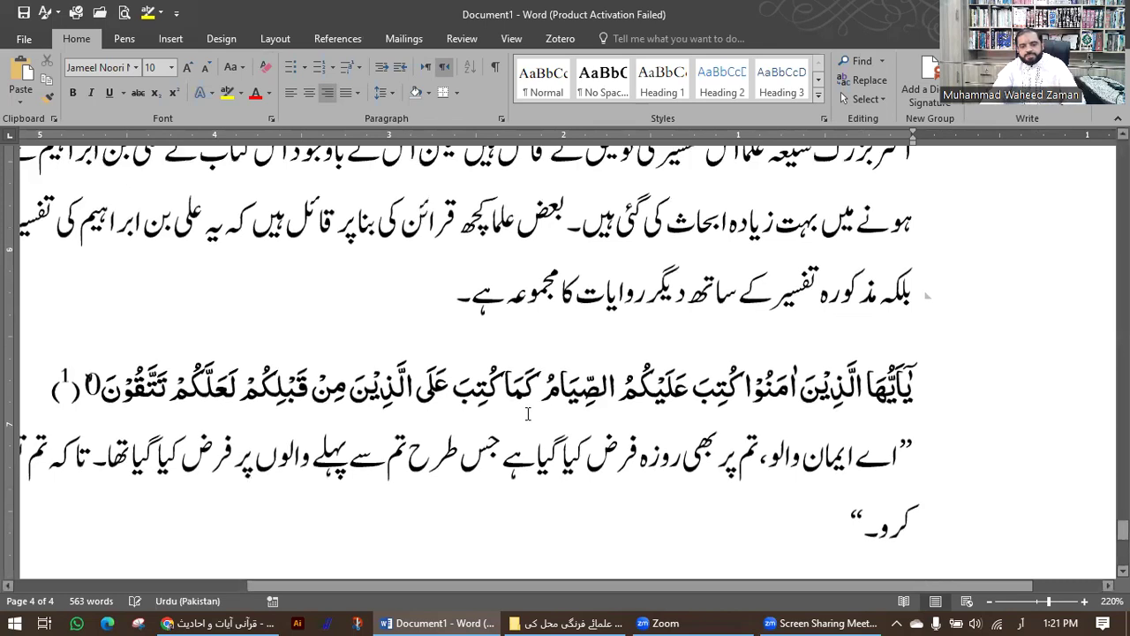
pyautogui.scroll(2, 733, 475)
pyautogui.scroll(2, 734, 474)
pyautogui.keyDown('ctrl'); pyautogui.scroll(-6, 734, 474); pyautogui.keyUp('ctrl')
pyautogui.scroll(-1, 732, 464)
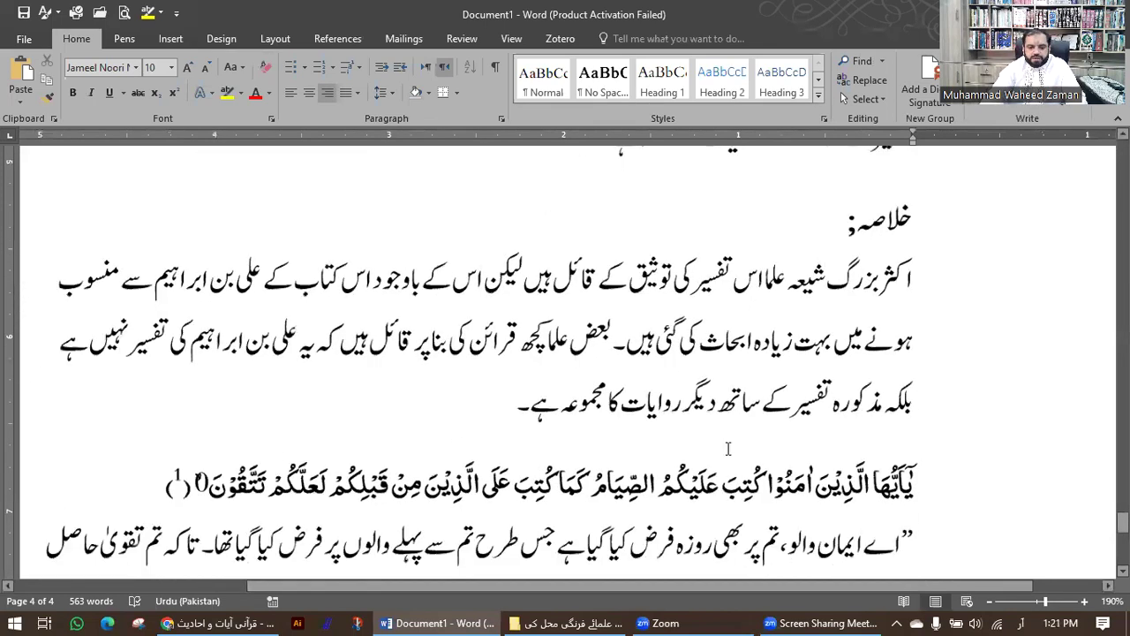
pyautogui.scroll(-4, 729, 450)
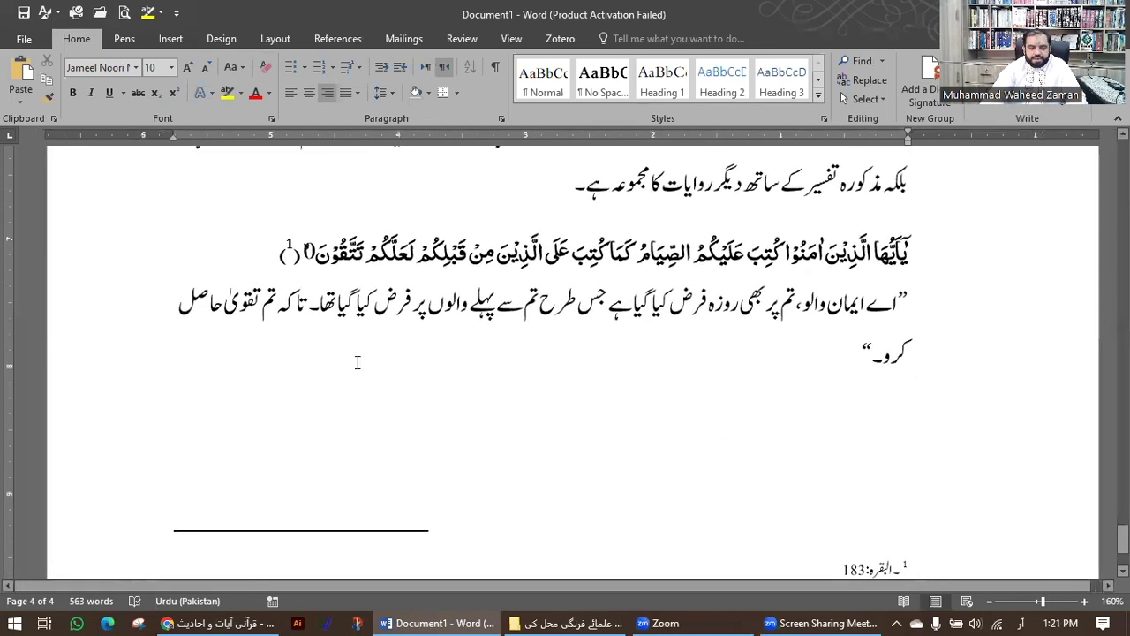
# Format the verse's (1) marker in Jameel Noori Nastaleeq as superscript
pyautogui.click(279, 255)
pyautogui.moveTo(305, 255); pyautogui.dragTo(281, 255)
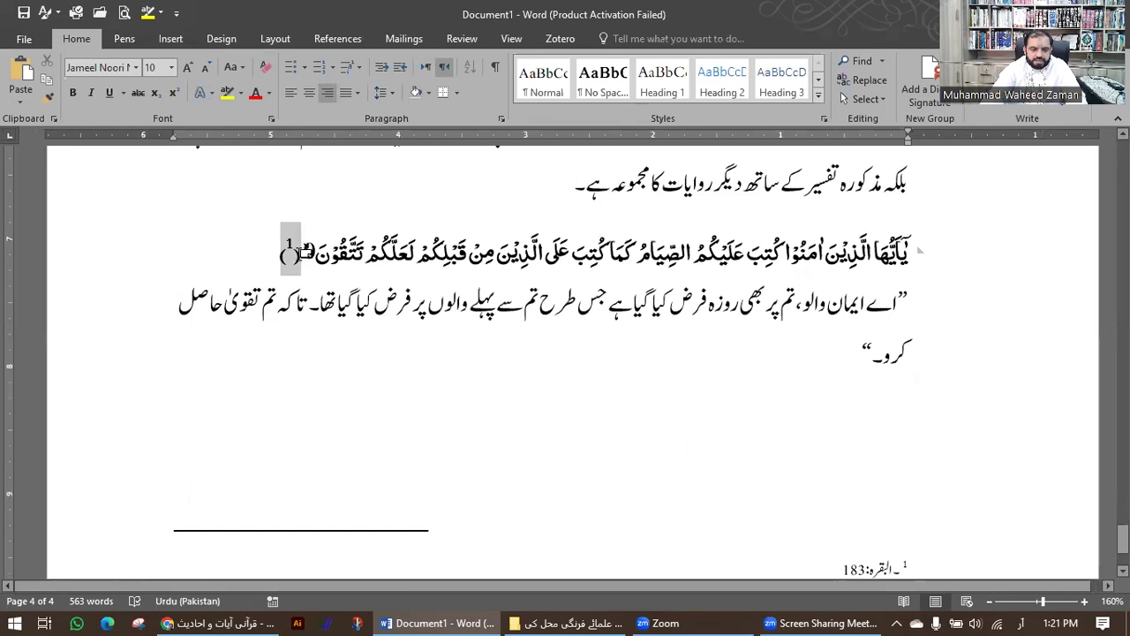
pyautogui.click(136, 68)
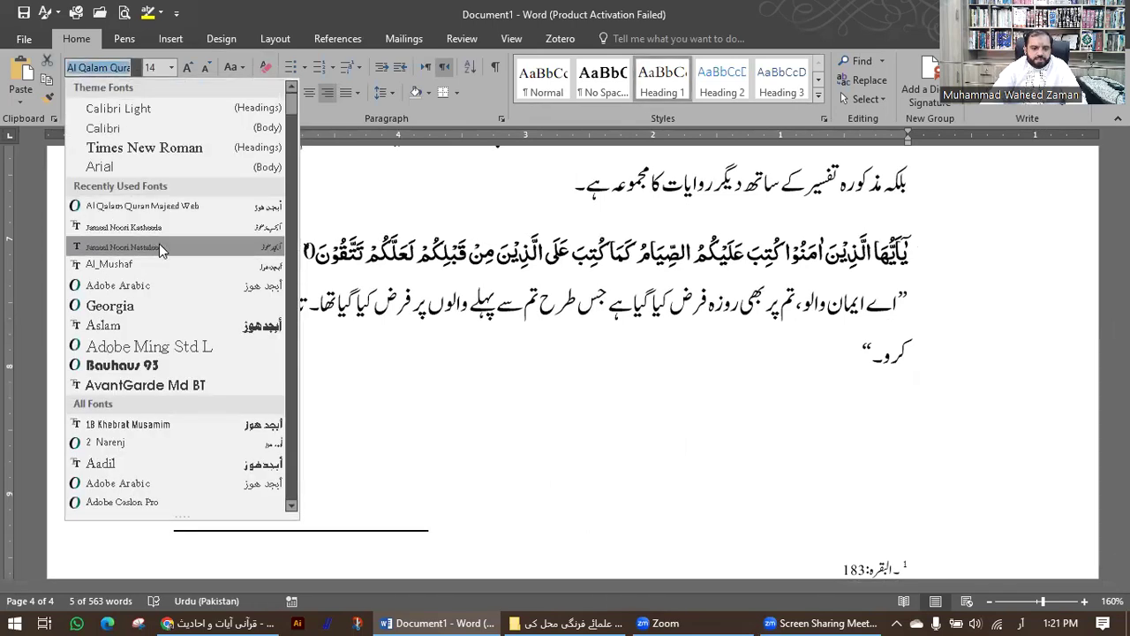
pyautogui.click(159, 244)
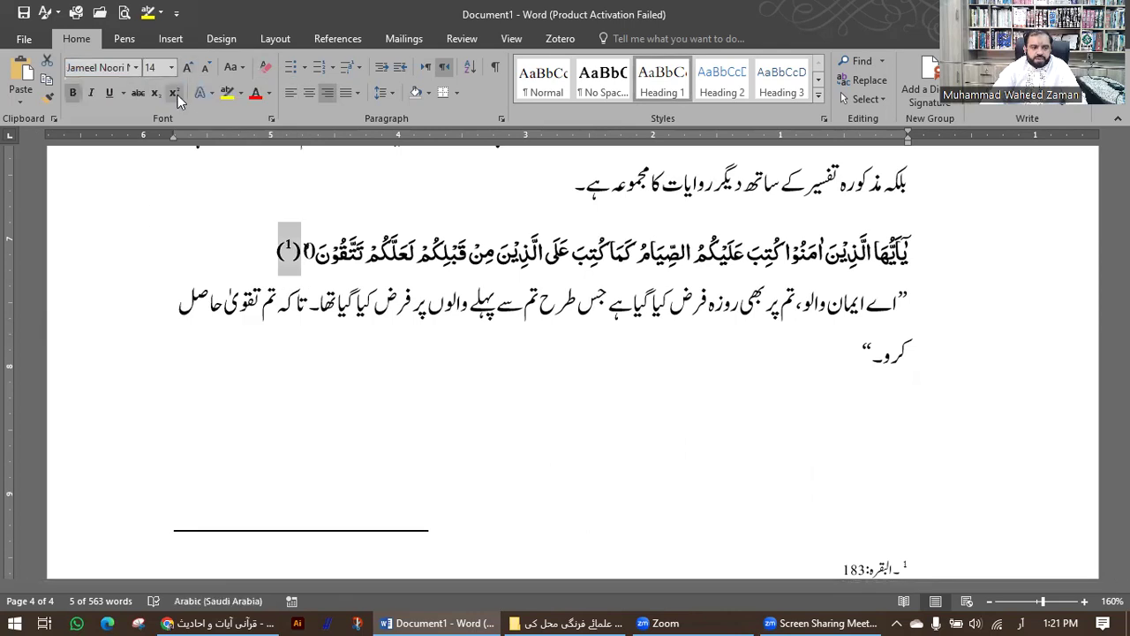
pyautogui.click(176, 92)
pyautogui.click(405, 302)
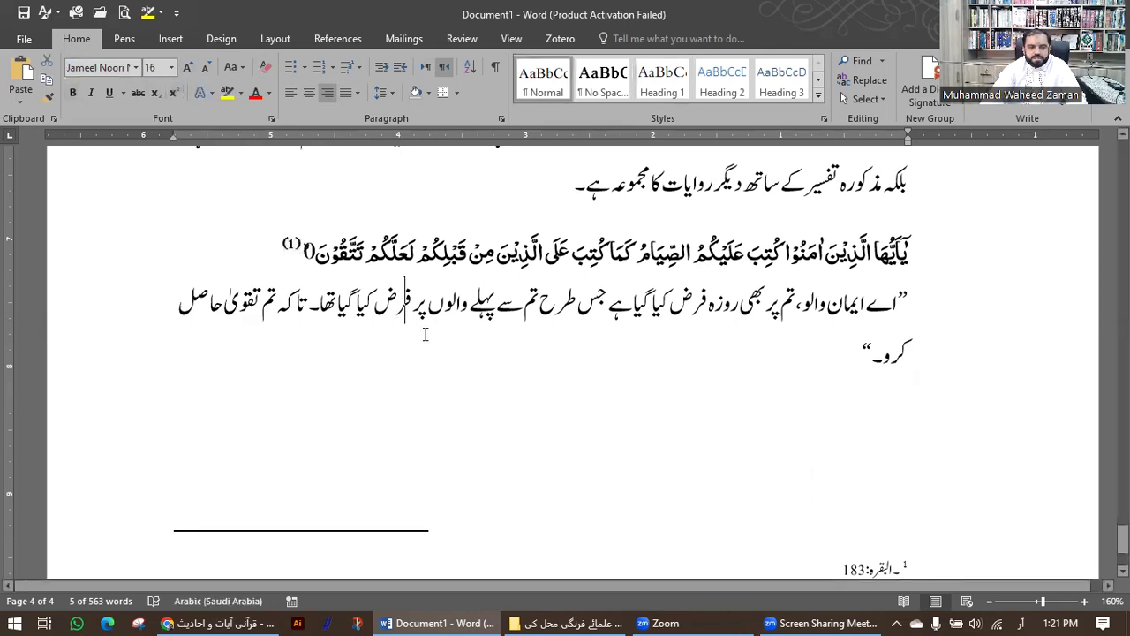
pyautogui.scroll(-3, 462, 331)
pyautogui.scroll(3, 463, 331)
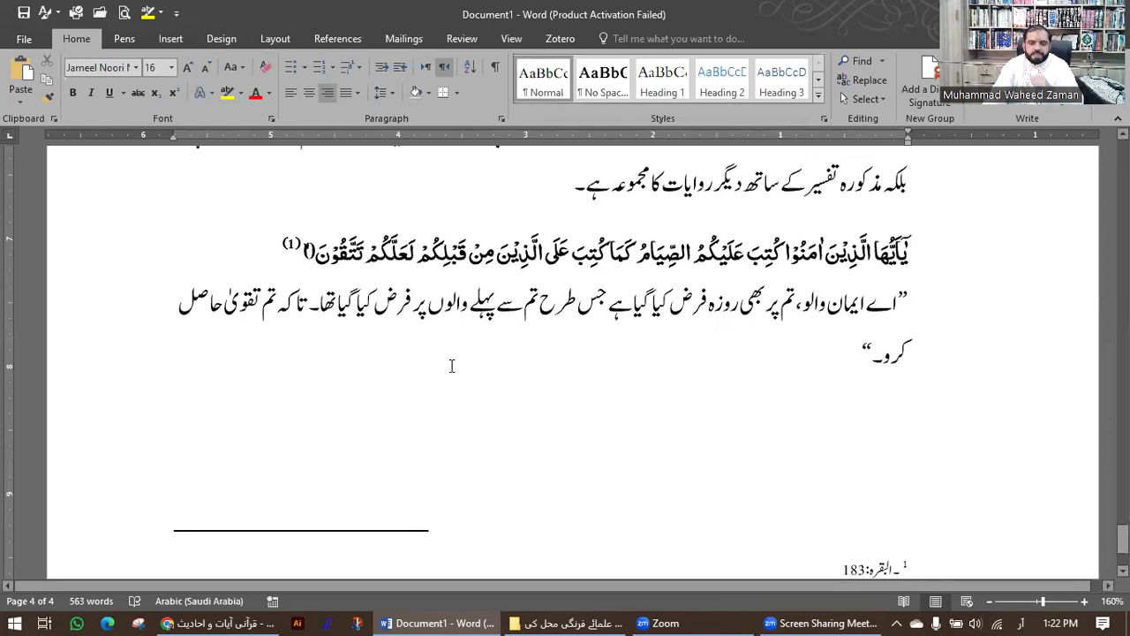
pyautogui.scroll(3, 451, 365)
pyautogui.click(547, 326)
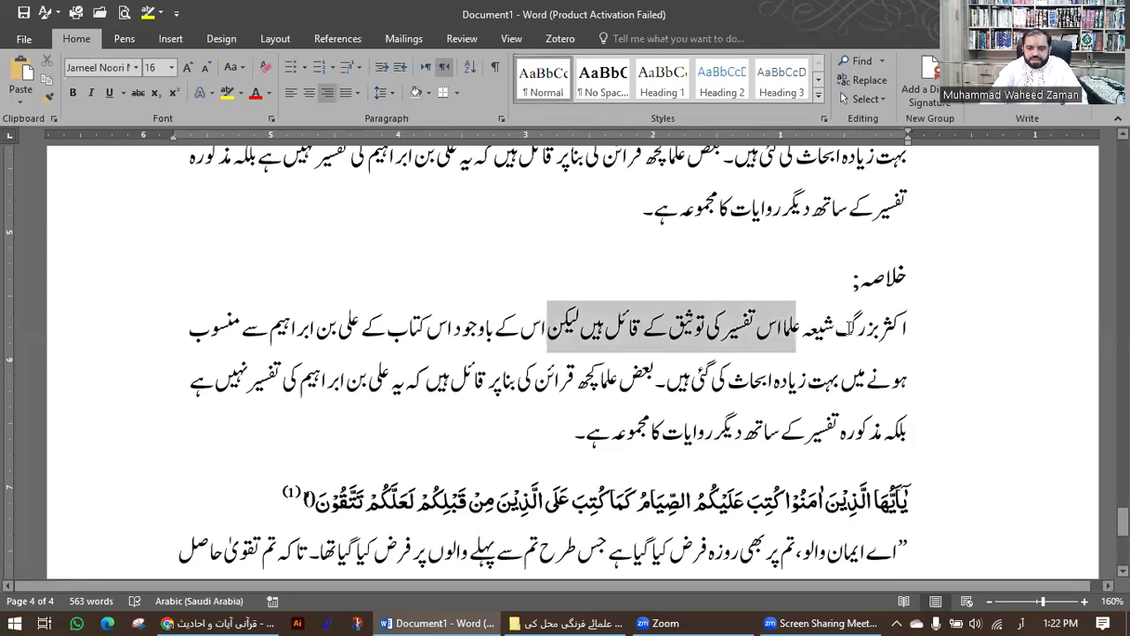
pyautogui.moveTo(548, 328); pyautogui.dragTo(908, 327)
pyautogui.click(553, 328)
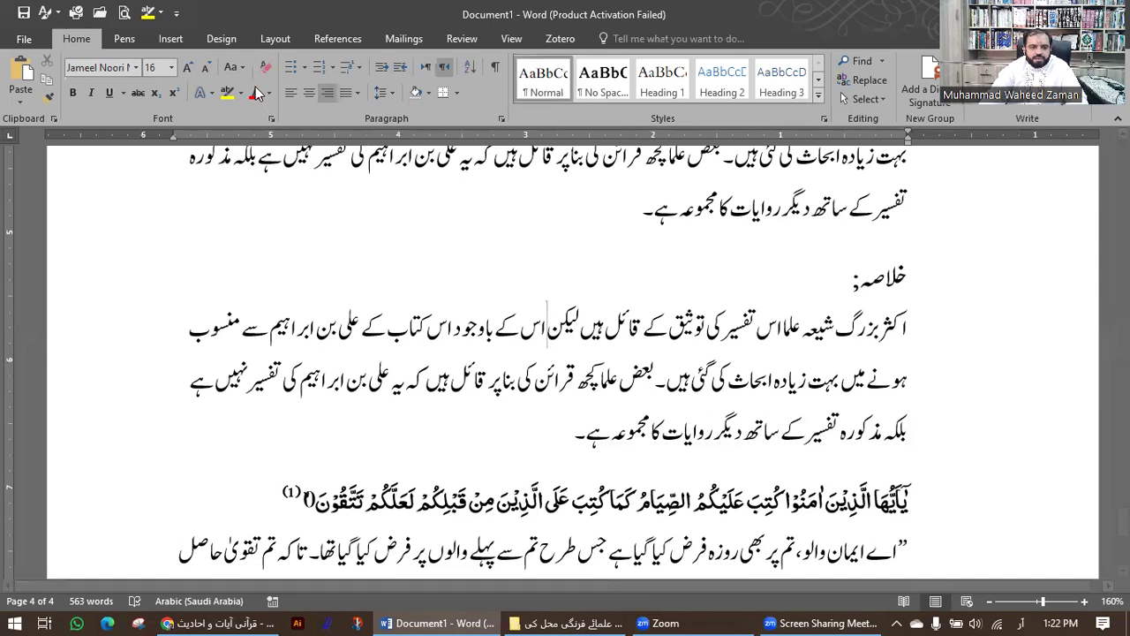
# Insert a footnote inside new parentheses after لیکن in the summary
pyautogui.click(338, 42)
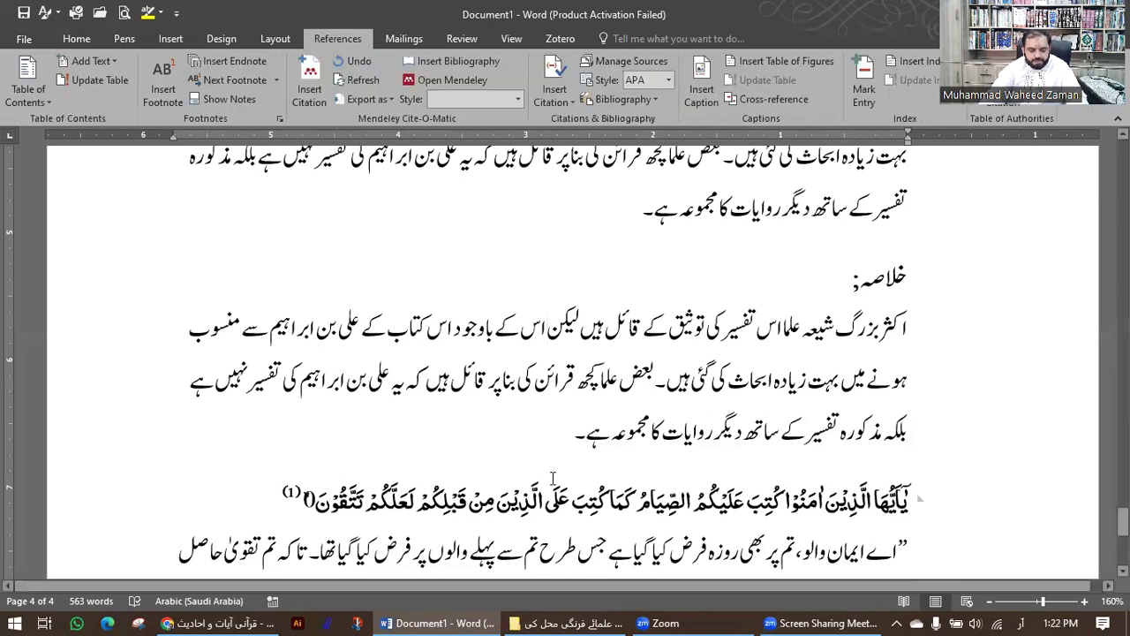
pyautogui.write('()')
pyautogui.press('Right')
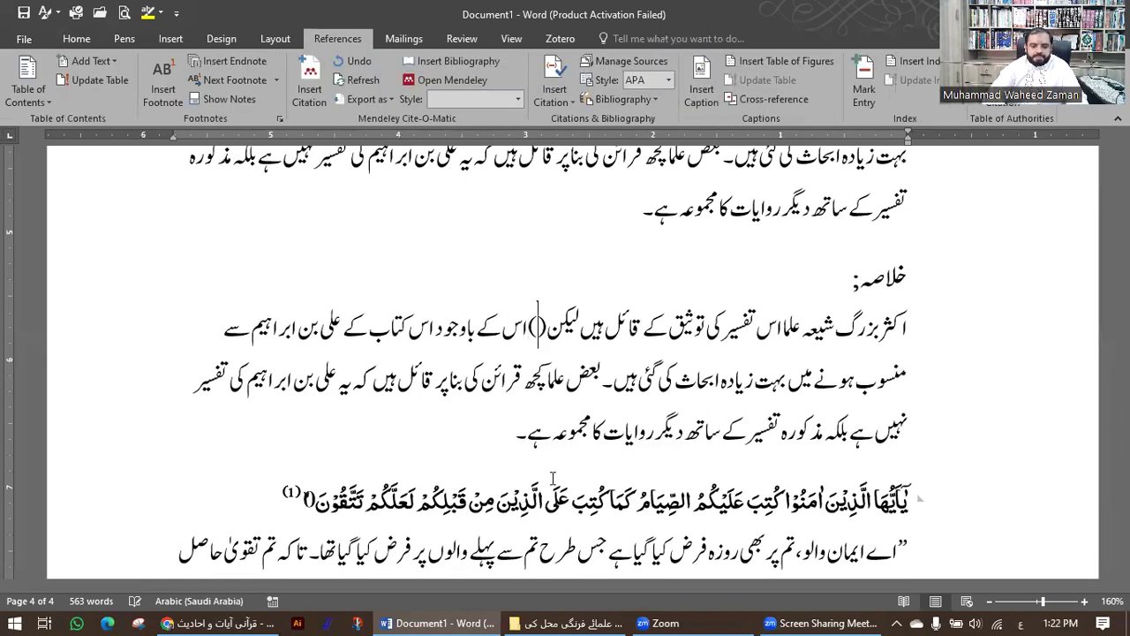
pyautogui.click(169, 73)
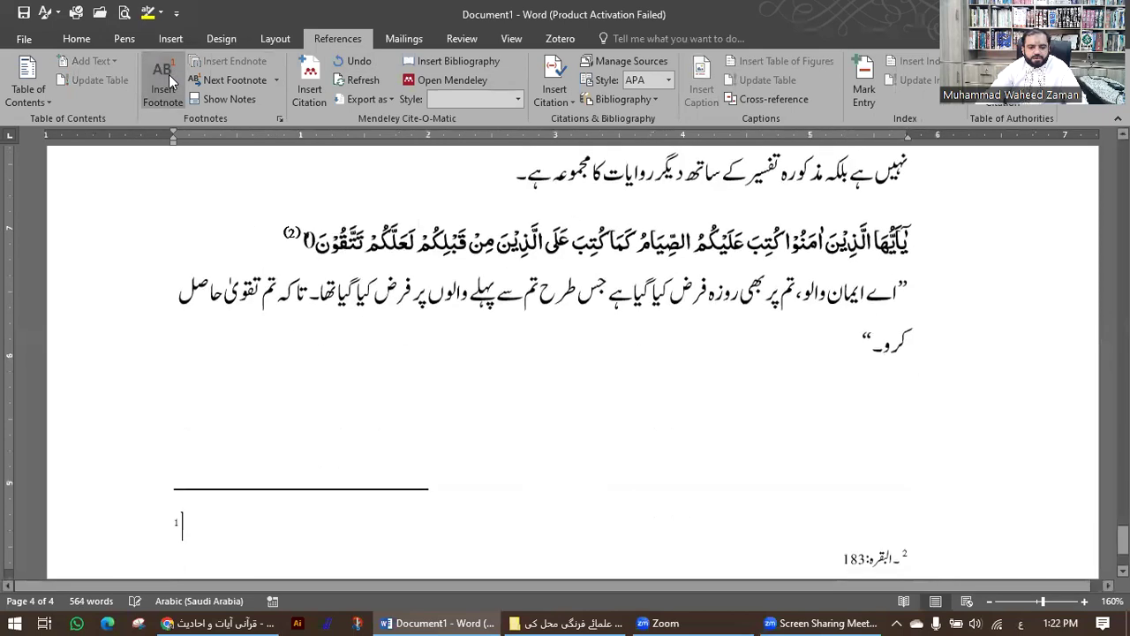
# Make the new footnote right-to-left and switch the keyboard to Urdu
pyautogui.scroll(5, 273, 351)
pyautogui.scroll(2, 273, 351)
pyautogui.scroll(3, 273, 351)
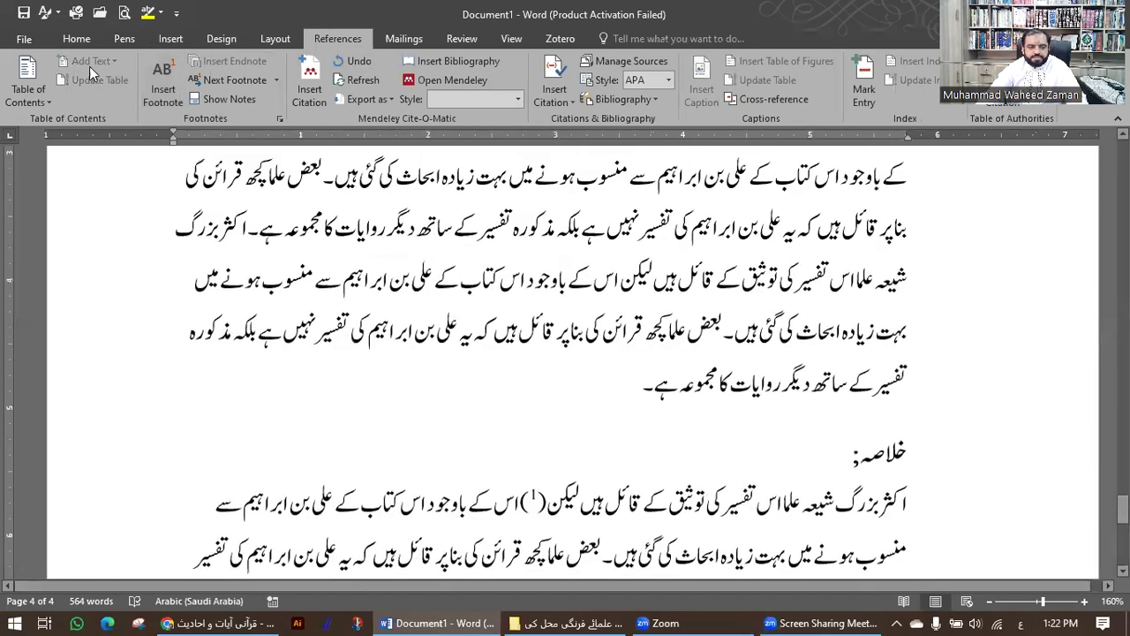
pyautogui.click(76, 38)
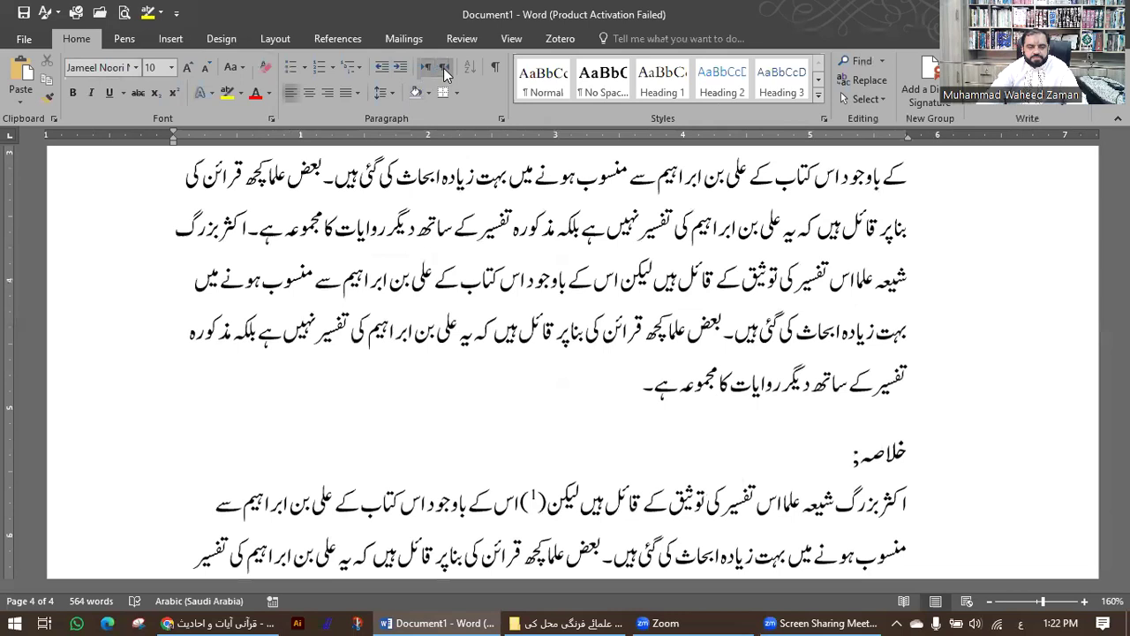
pyautogui.click(444, 68)
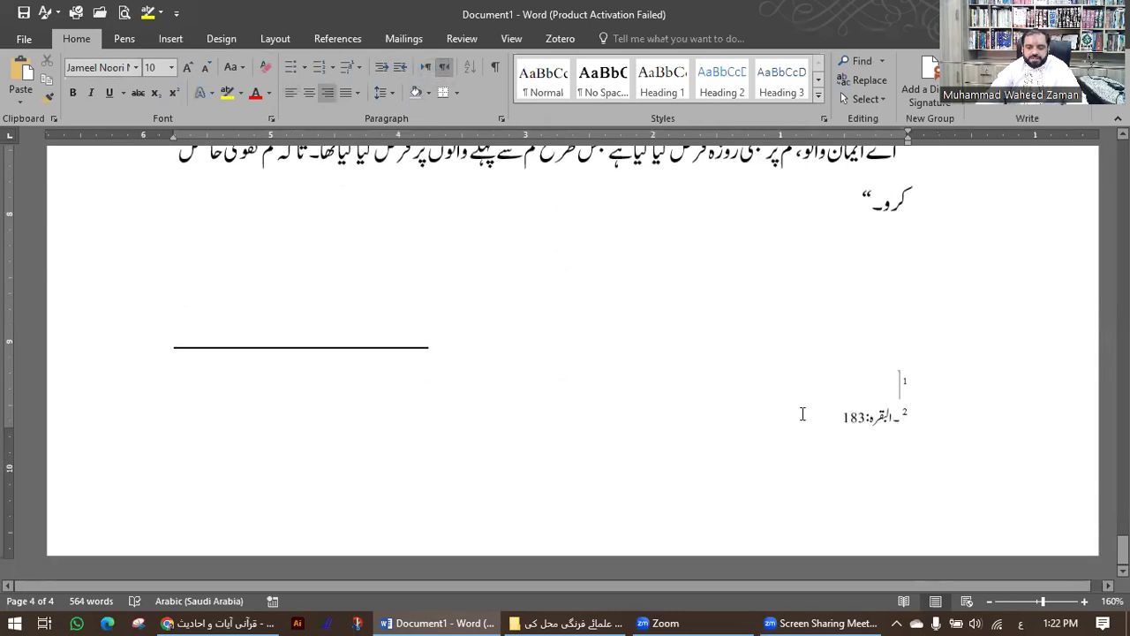
pyautogui.hotkey('alt', 'shift')
pyautogui.hotkey('alt', 'shift')
# Type ابوعبداللہ، محمد بن اسماعیل، صحیح بخاری، مترجم: مولوی وحید الزمان، 2000ء into footnote 1
pyautogui.write('۔')
pyautogui.scroll(3, 800, 412)
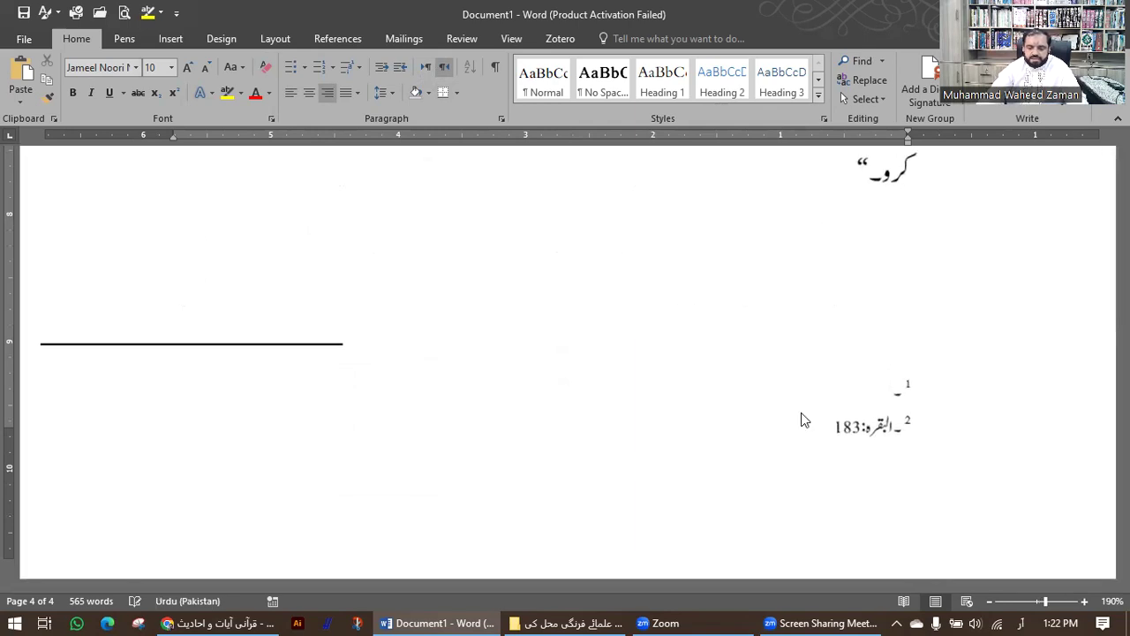
pyautogui.scroll(1, 801, 412)
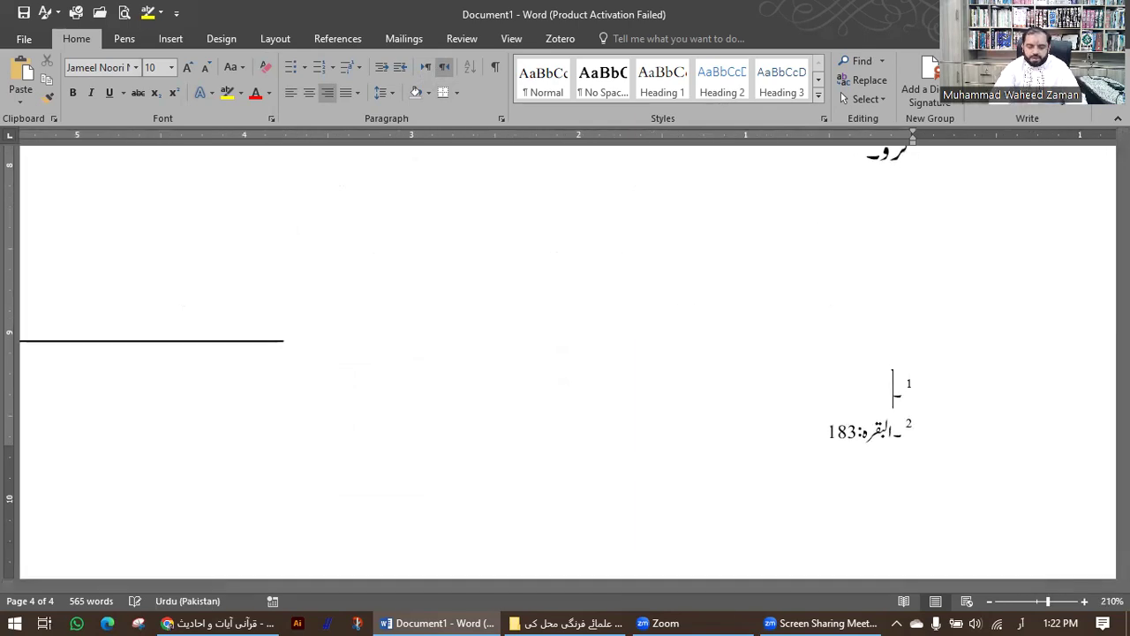
pyautogui.write('بخاری،')
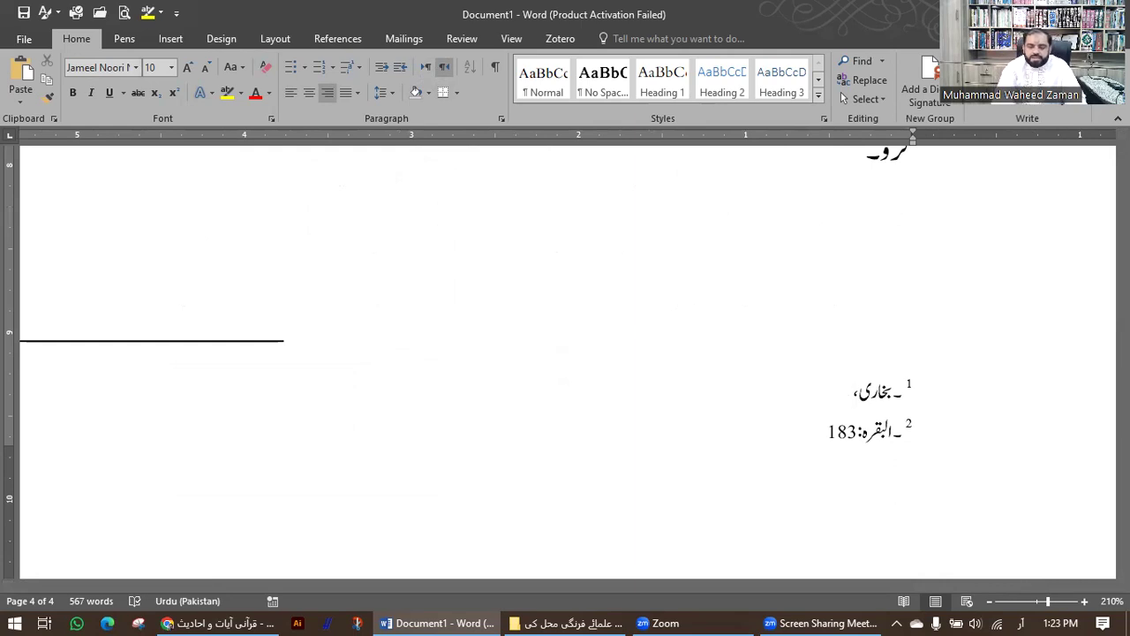
pyautogui.write('ابوعبداللہ، محمد بن اسماعیل،')
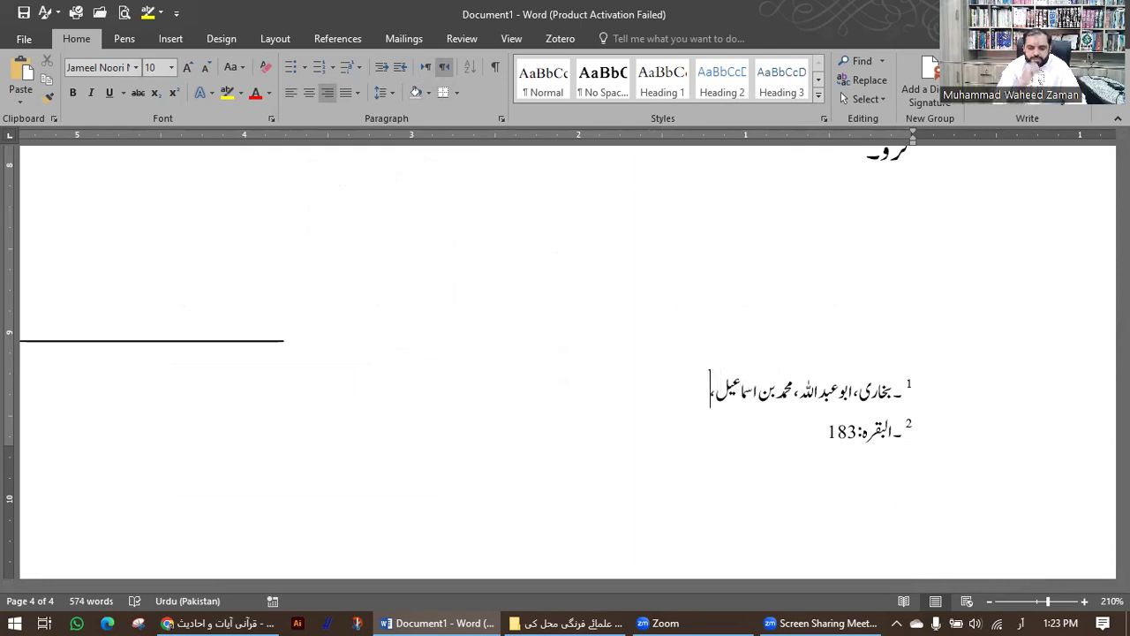
pyautogui.write(' صحیح بخار')
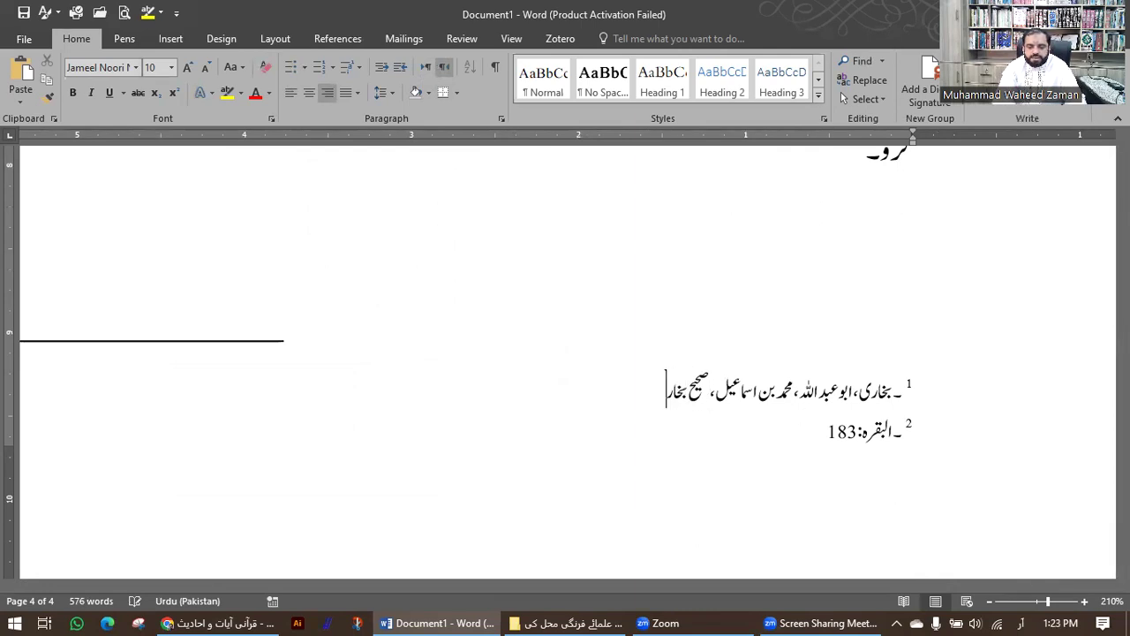
pyautogui.write('ی،')
pyautogui.write('مترجم:مول')
pyautogui.press('BackSpace')
pyautogui.press('BackSpace')
pyautogui.press('BackSpace')
pyautogui.write('وحی')
pyautogui.press('BackSpace')
pyautogui.press('BackSpace')
pyautogui.press('BackSpace')
pyautogui.write('مولوی وحید الزمان،')
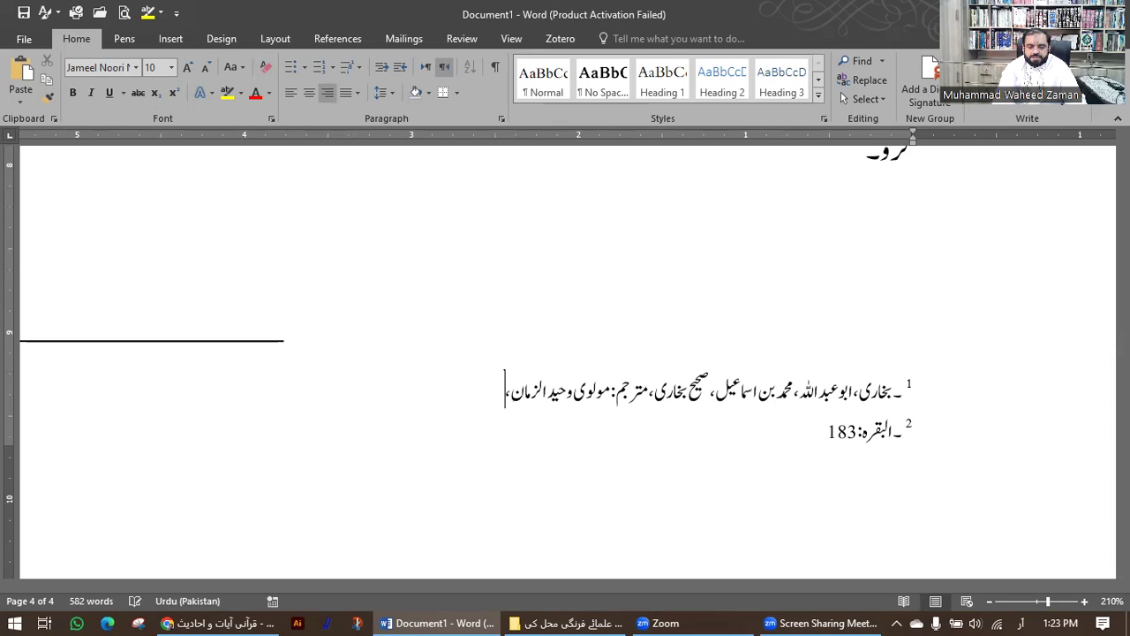
pyautogui.write('تبع:2000ء،اول')
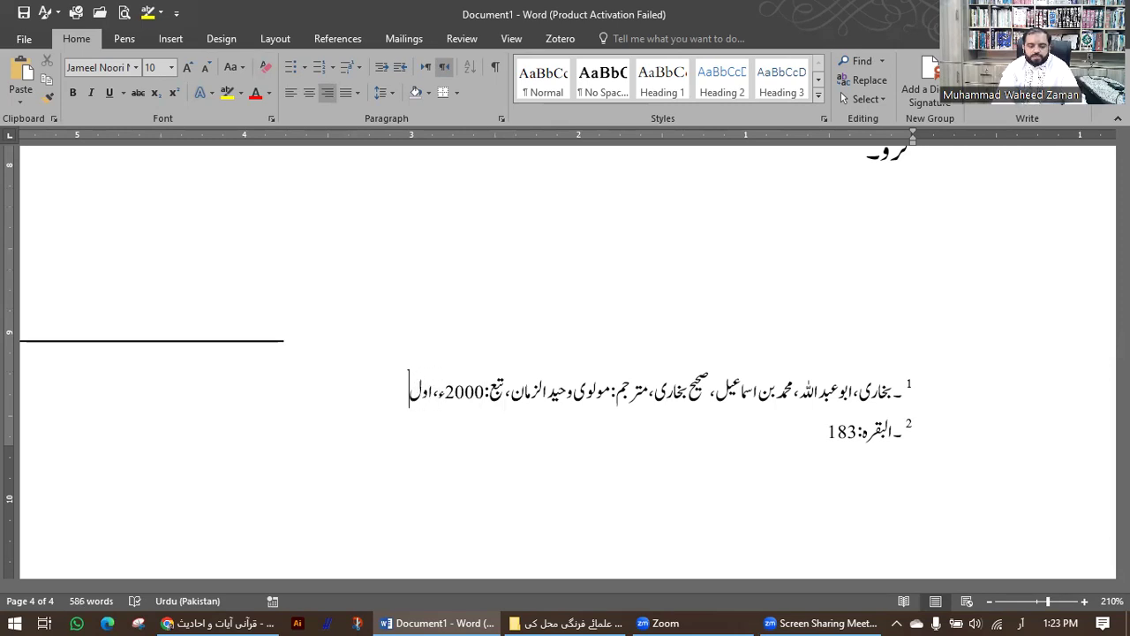
# Add edition سوم, publisher علمی بک شاپ اردوبازار لاہور, volume 12, page 170, hadith 1330
pyautogui.press('BackSpace')
pyautogui.press('BackSpace')
pyautogui.press('BackSpace')
pyautogui.write('سعم')
pyautogui.press('BackSpace')
pyautogui.press('BackSpace')
pyautogui.write('وم:،')
pyautogui.write('ناشر:')
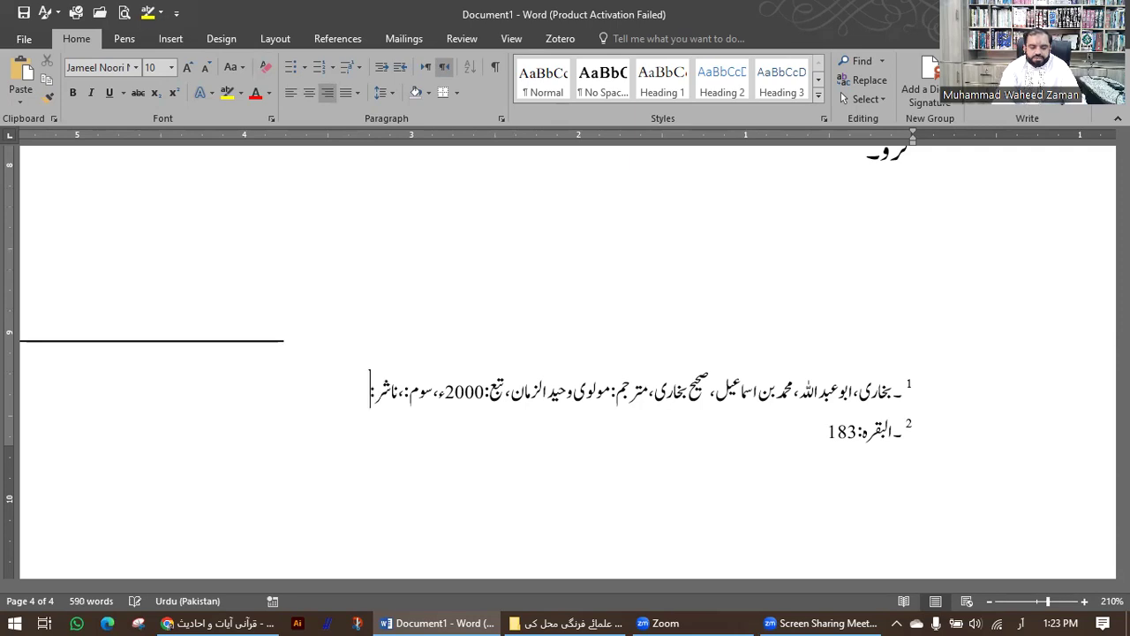
pyautogui.write(' علمی بک')
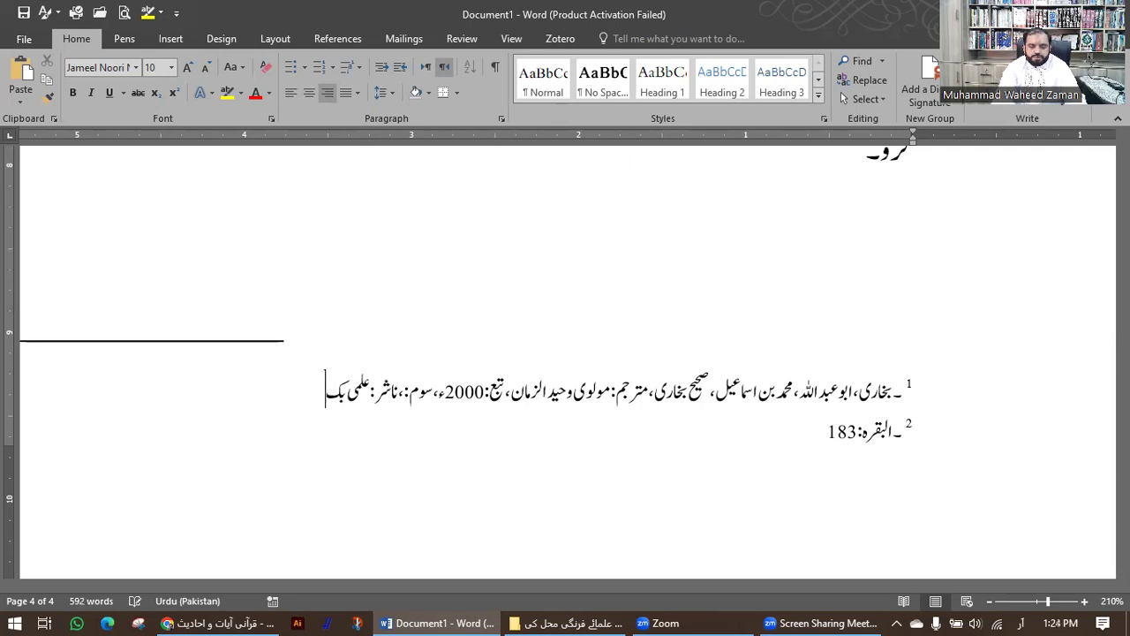
pyautogui.write(' شاپ، ،ر')
pyautogui.write('دوبازار لاہور،')
pyautogui.write('ج')
pyautogui.write(':')
pyautogui.write('2،ص')
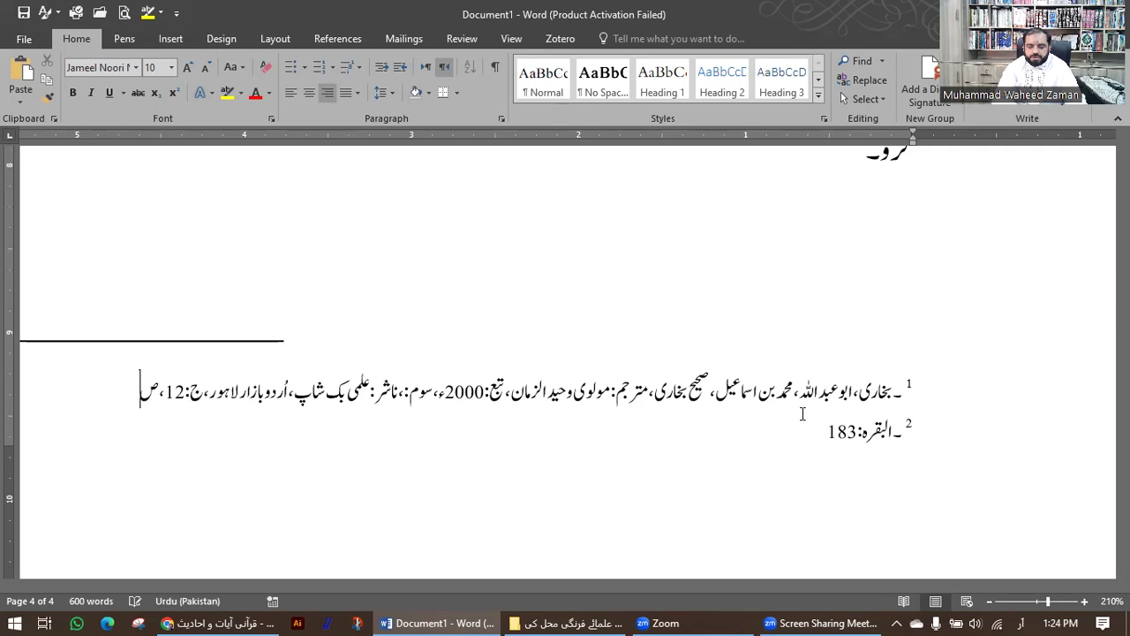
pyautogui.write('17')
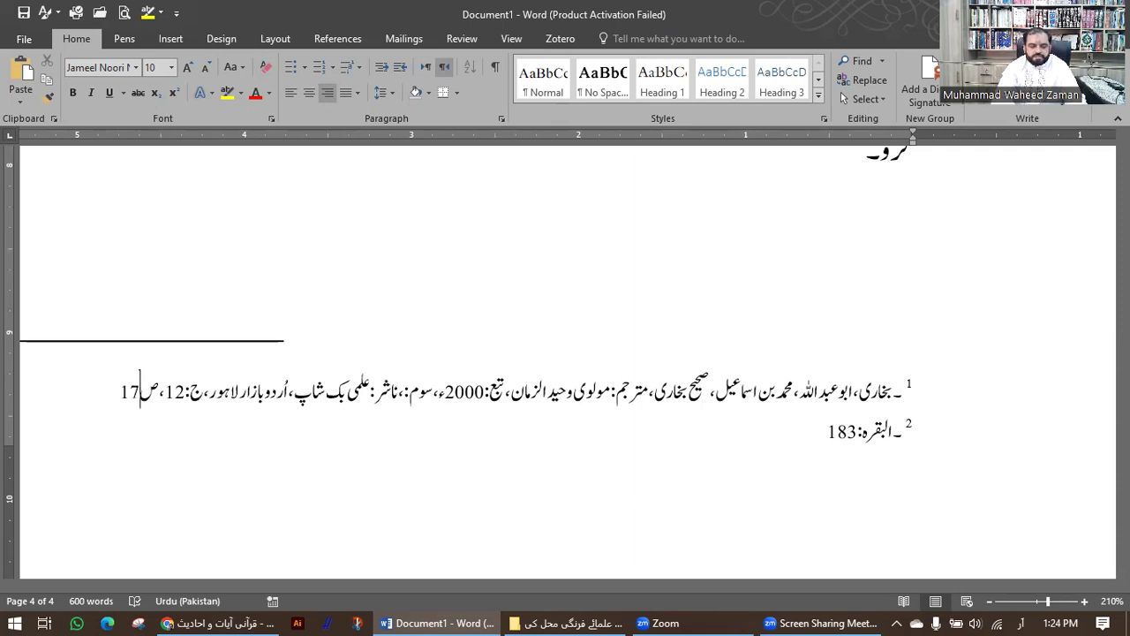
pyautogui.write('0')
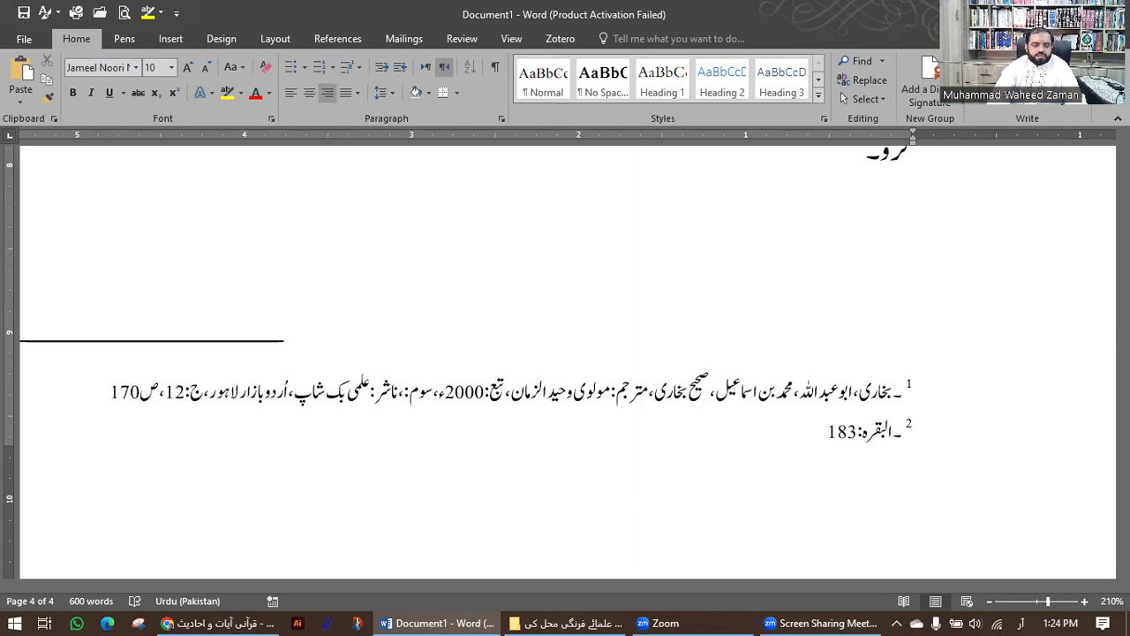
pyautogui.write('،رقم الحدی')
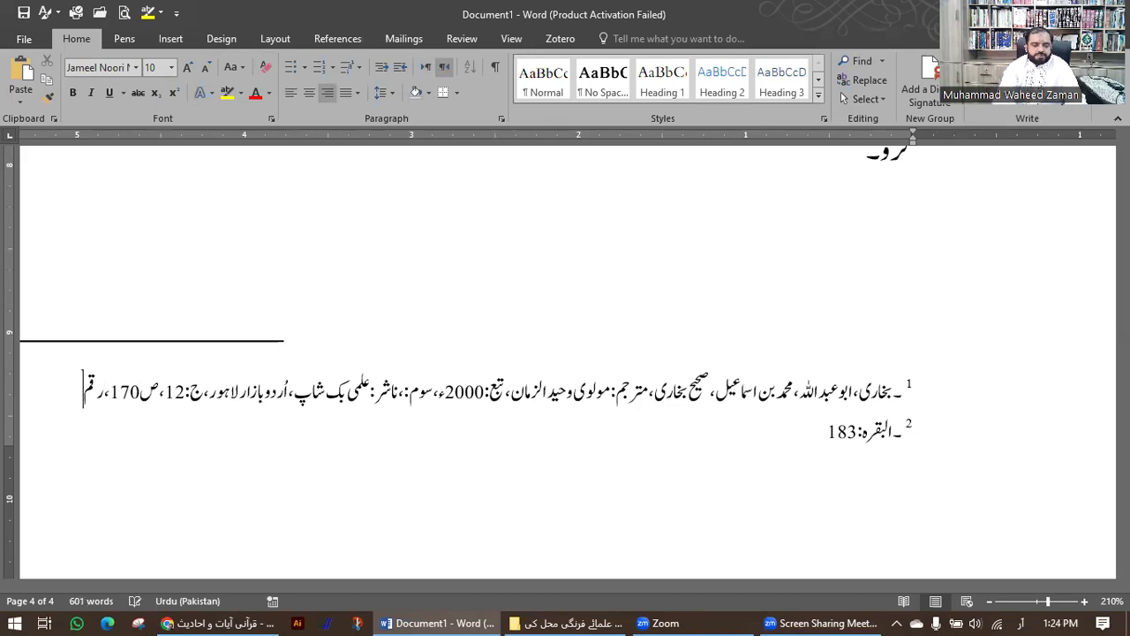
pyautogui.write('ث:')
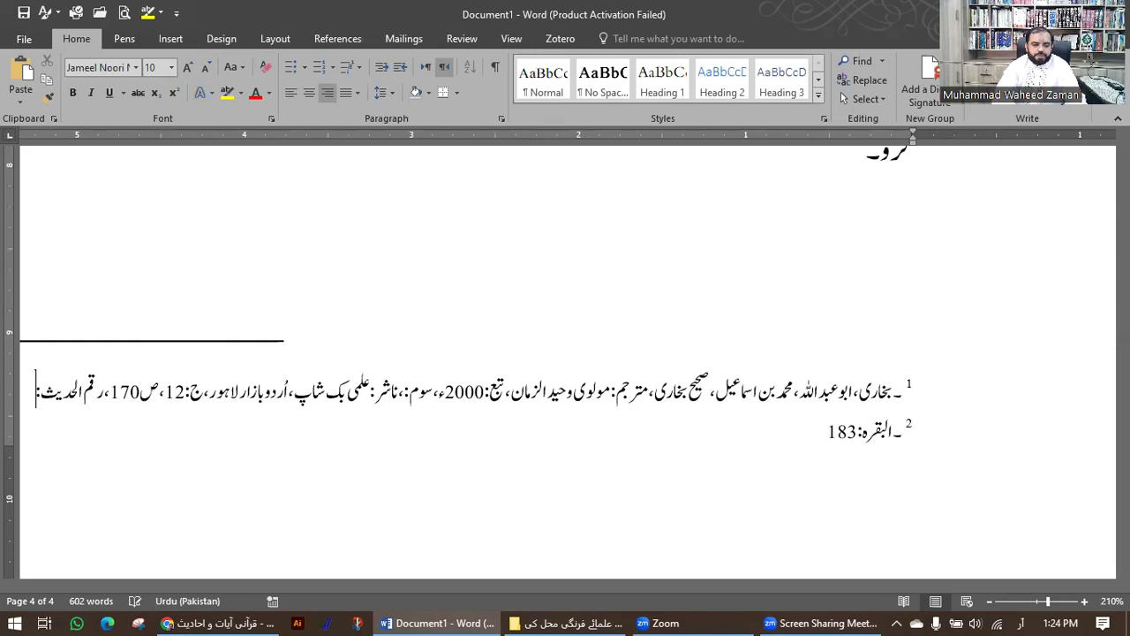
pyautogui.write('330')
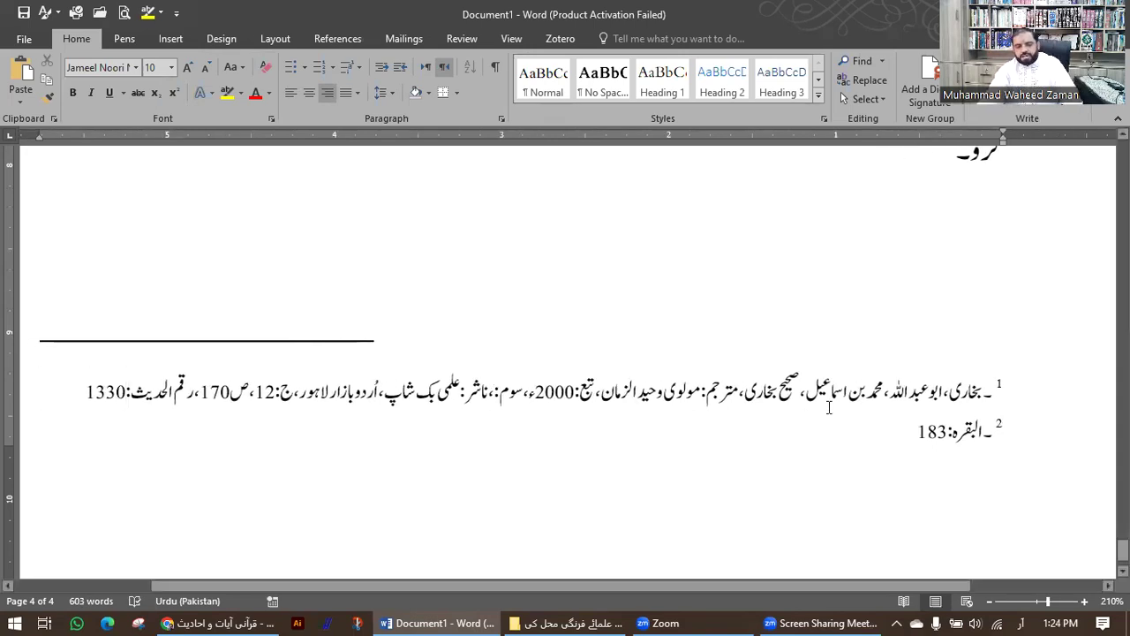
pyautogui.click(557, 435)
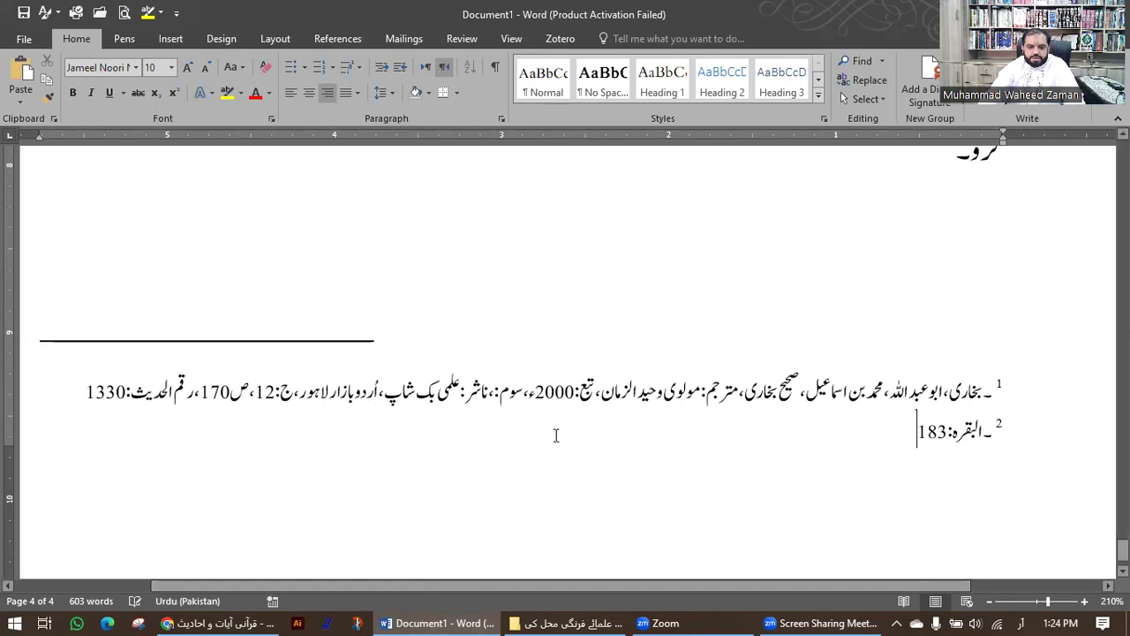
# Superscript the (1) mark after لیکن in the summary and check the nearby text formatting
pyautogui.scroll(1, 601, 459)
pyautogui.scroll(2, 633, 475)
pyautogui.scroll(3, 633, 475)
pyautogui.scroll(3, 618, 424)
pyautogui.keyDown('ctrl'); pyautogui.scroll(-3, 567, 325); pyautogui.keyUp('ctrl')
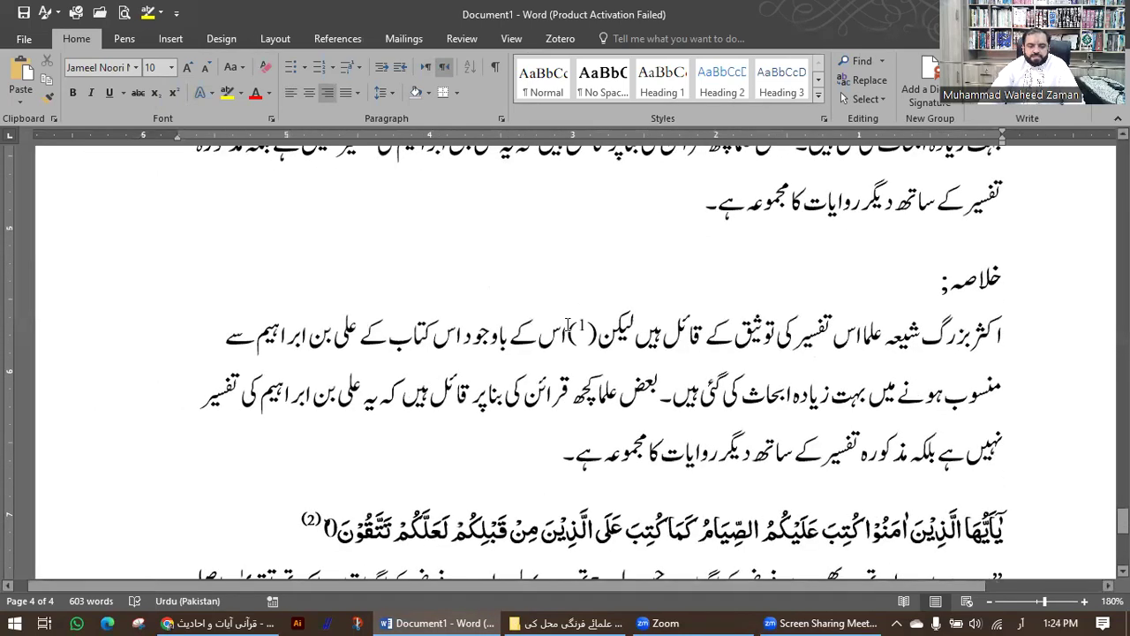
pyautogui.moveTo(568, 325); pyautogui.dragTo(599, 327)
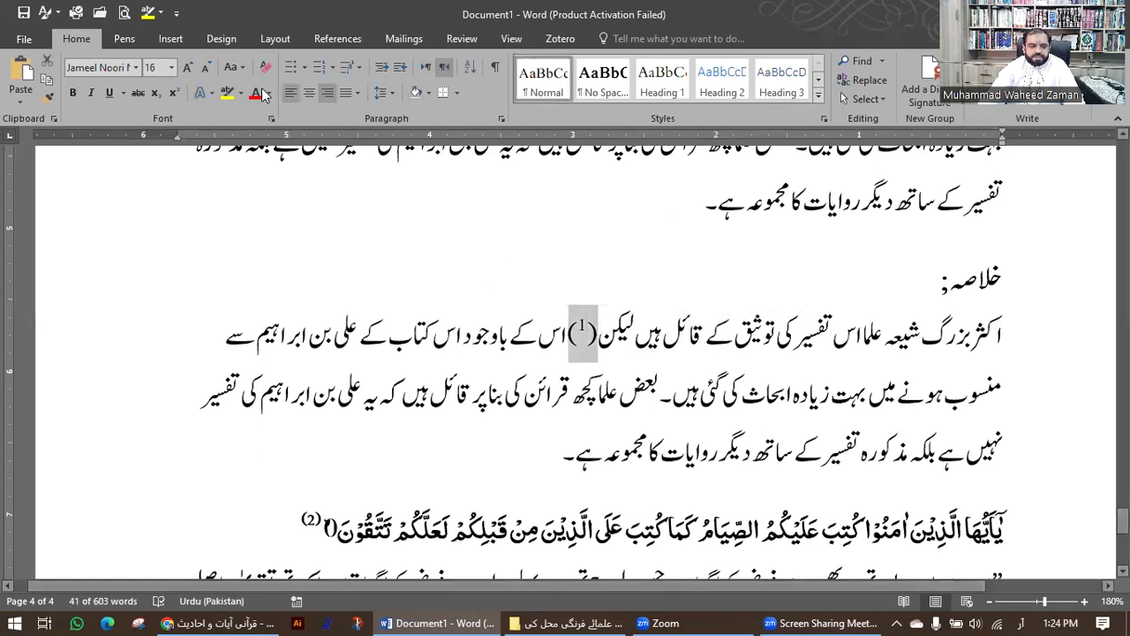
pyautogui.click(172, 94)
pyautogui.click(433, 328)
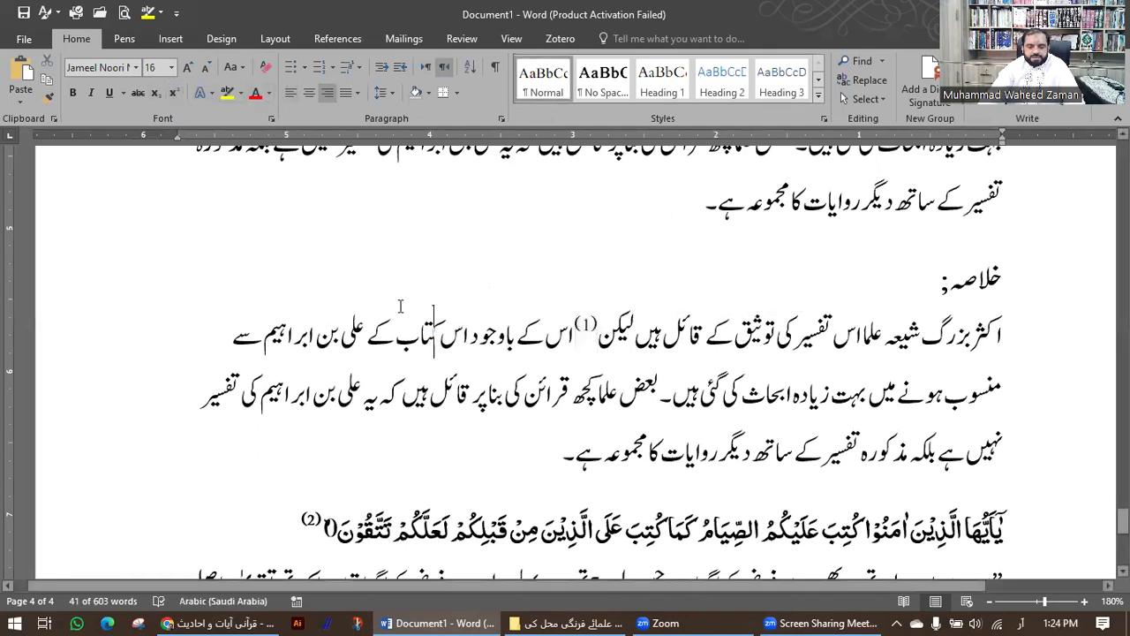
pyautogui.click(575, 318)
pyautogui.click(320, 446)
pyautogui.click(590, 320)
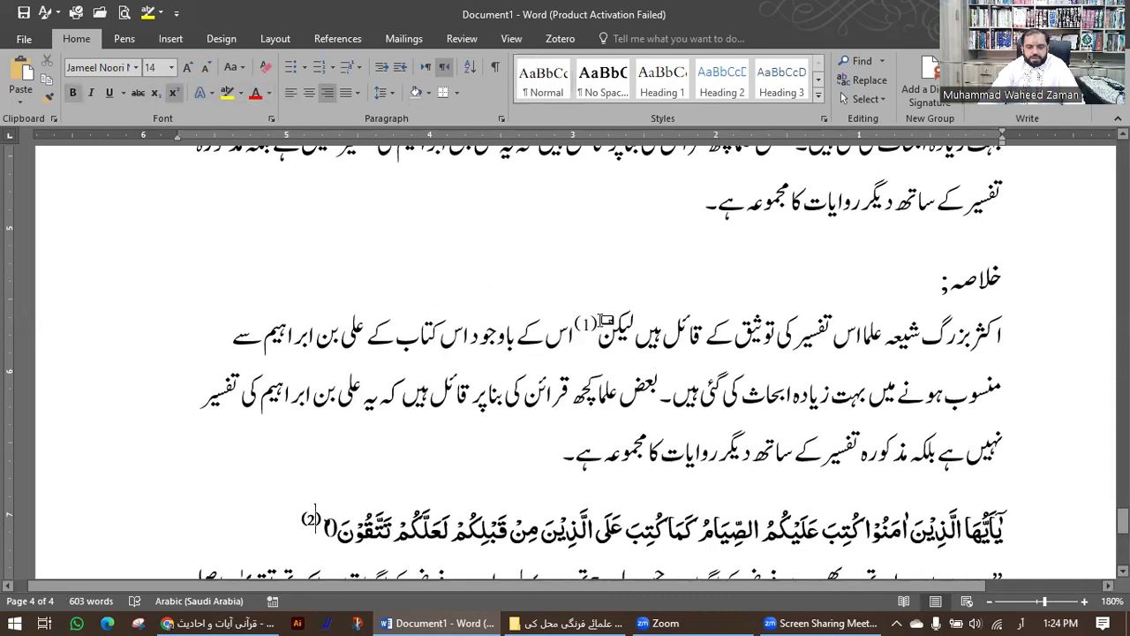
pyautogui.click(686, 321)
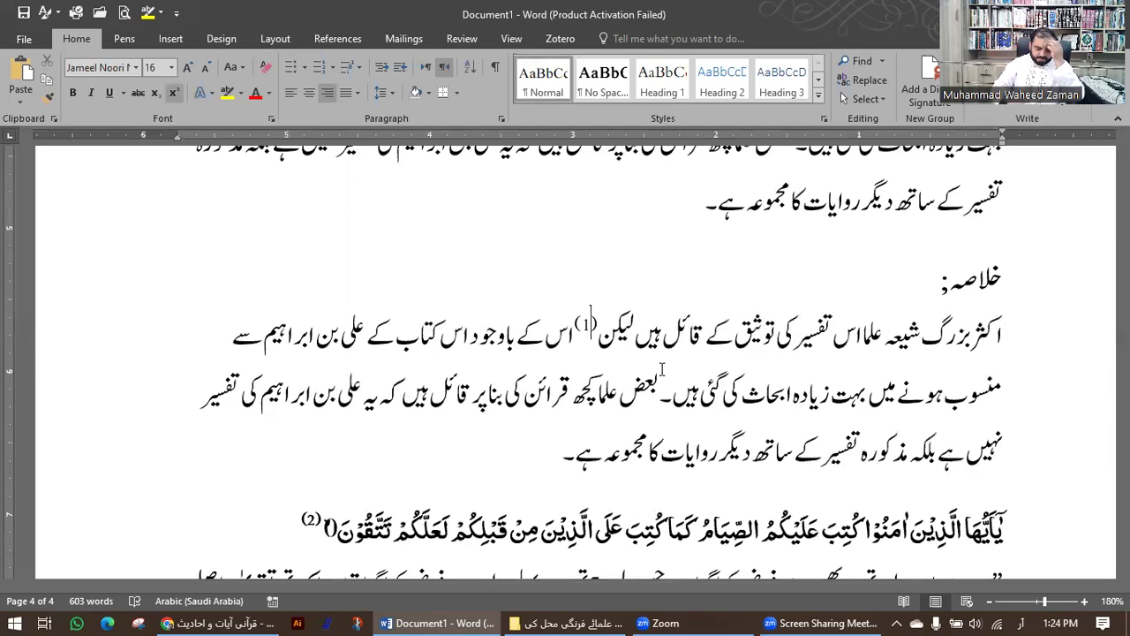
# Delete the blank lines above the next page's heading
pyautogui.scroll(2, 661, 369)
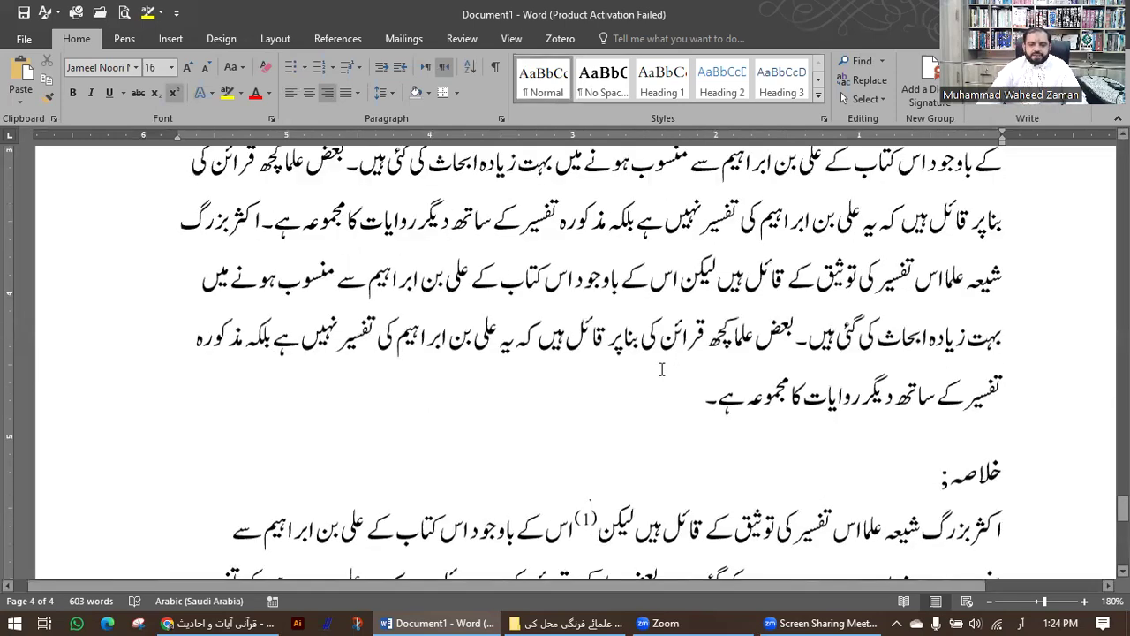
pyautogui.keyDown('ctrl'); pyautogui.scroll(-2, 661, 369); pyautogui.keyUp('ctrl')
pyautogui.keyDown('ctrl'); pyautogui.scroll(-2, 661, 369); pyautogui.keyUp('ctrl')
pyautogui.keyDown('ctrl'); pyautogui.scroll(-2, 662, 369); pyautogui.keyUp('ctrl')
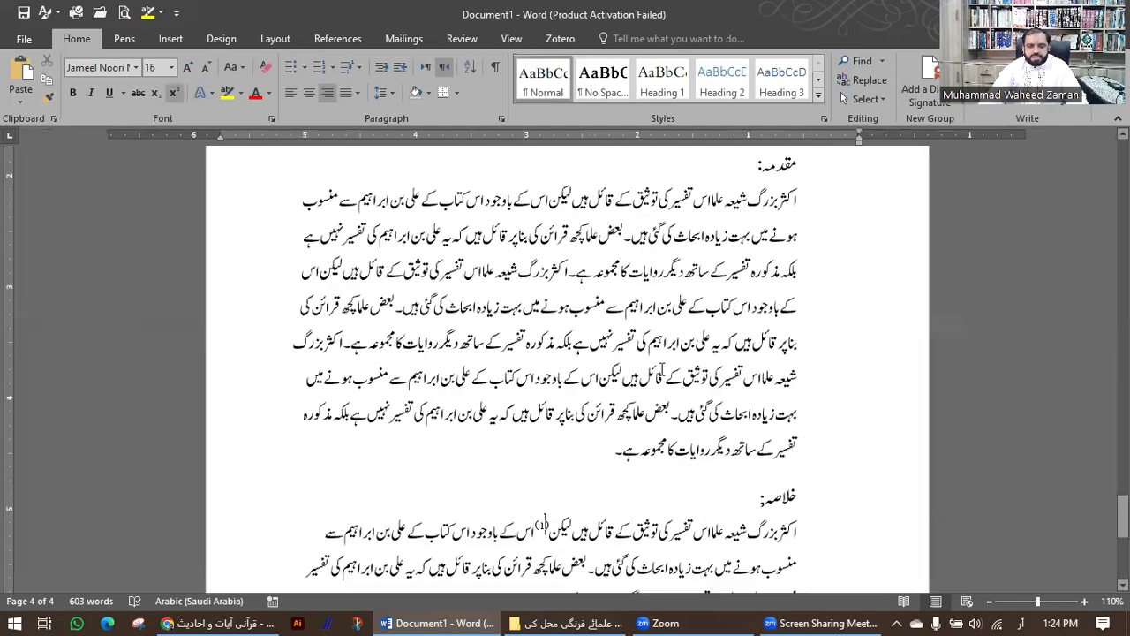
pyautogui.keyDown('ctrl'); pyautogui.scroll(-1, 661, 369); pyautogui.keyUp('ctrl')
pyautogui.scroll(3, 661, 369)
pyautogui.scroll(4, 662, 370)
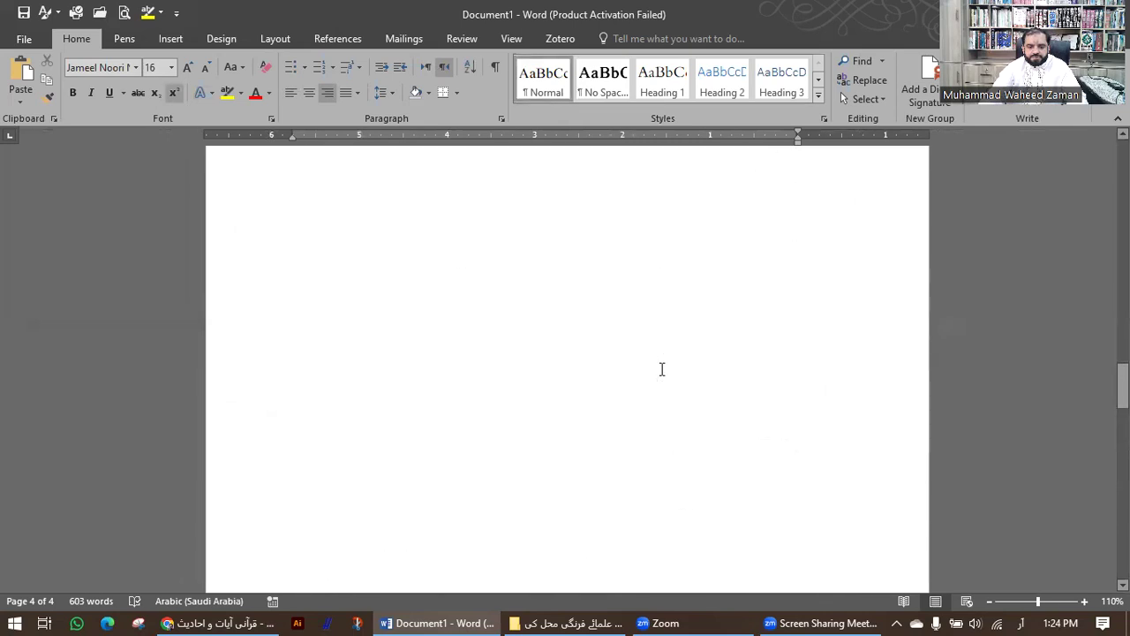
pyautogui.scroll(3, 729, 357)
pyautogui.click(729, 357)
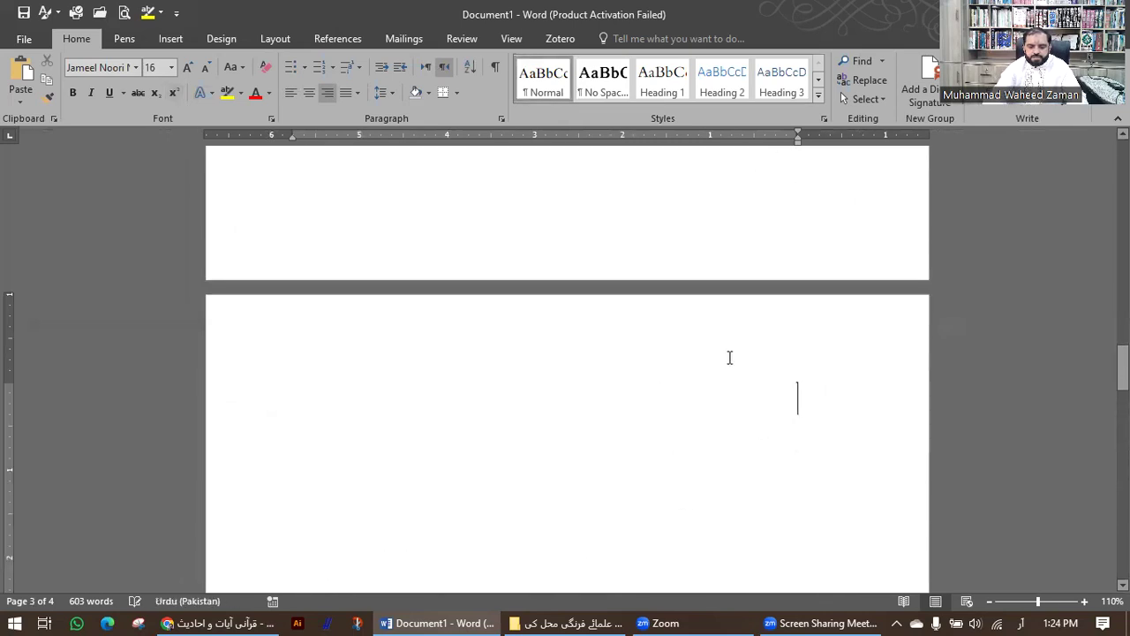
pyautogui.press('Delete')
pyautogui.press('Delete')
pyautogui.press('Delete')
pyautogui.press('Delete')
pyautogui.press('Delete')
pyautogui.press('Delete')
pyautogui.write('ت')
# Remove blank space on the cover page to pull the M.Phil lines up, and nudge the logo down
pyautogui.scroll(10, 729, 354)
pyautogui.scroll(5, 729, 353)
pyautogui.scroll(5, 729, 350)
pyautogui.scroll(3, 728, 349)
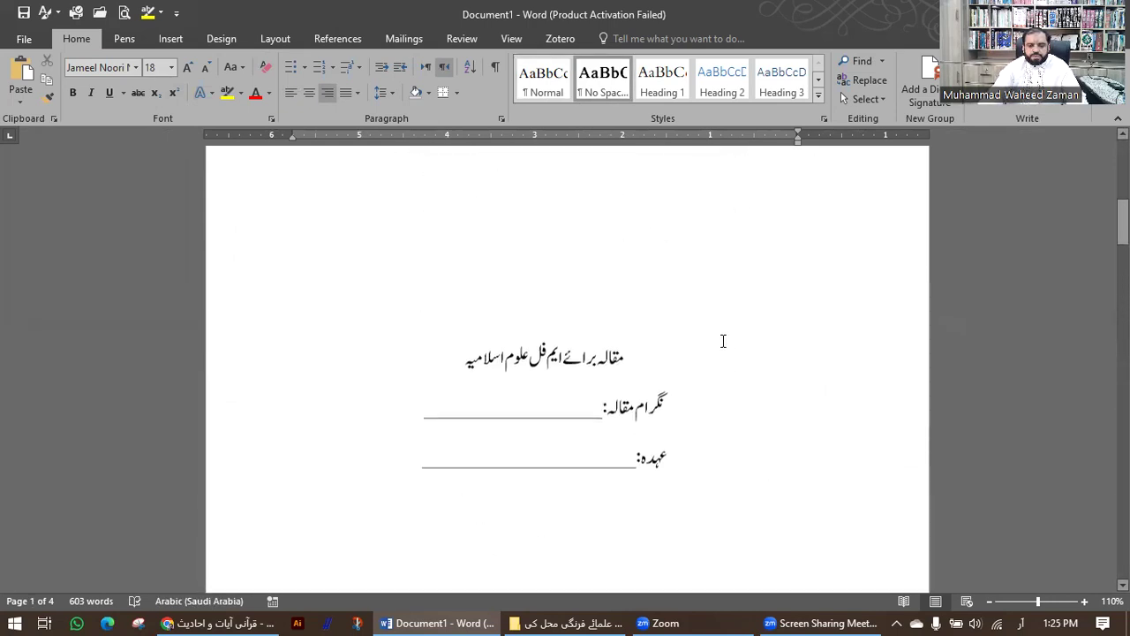
pyautogui.scroll(5, 724, 341)
pyautogui.click(651, 417)
pyautogui.press('Delete')
pyautogui.press('Delete')
pyautogui.press('Delete')
pyautogui.press('Delete')
pyautogui.scroll(-5, 653, 421)
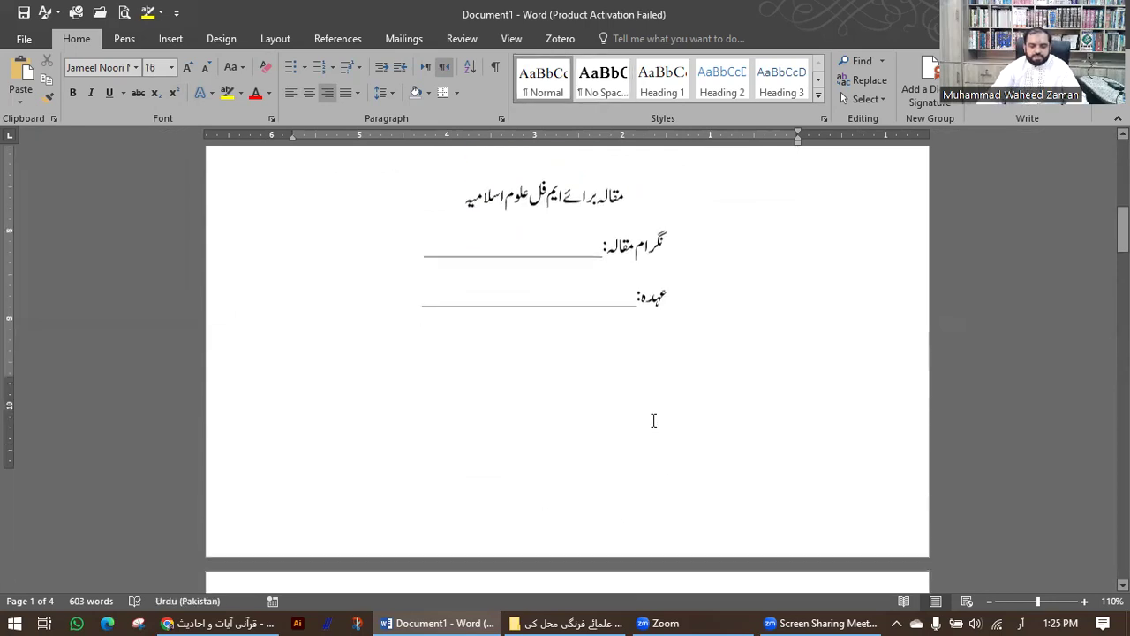
pyautogui.scroll(5, 653, 421)
pyautogui.scroll(4, 629, 422)
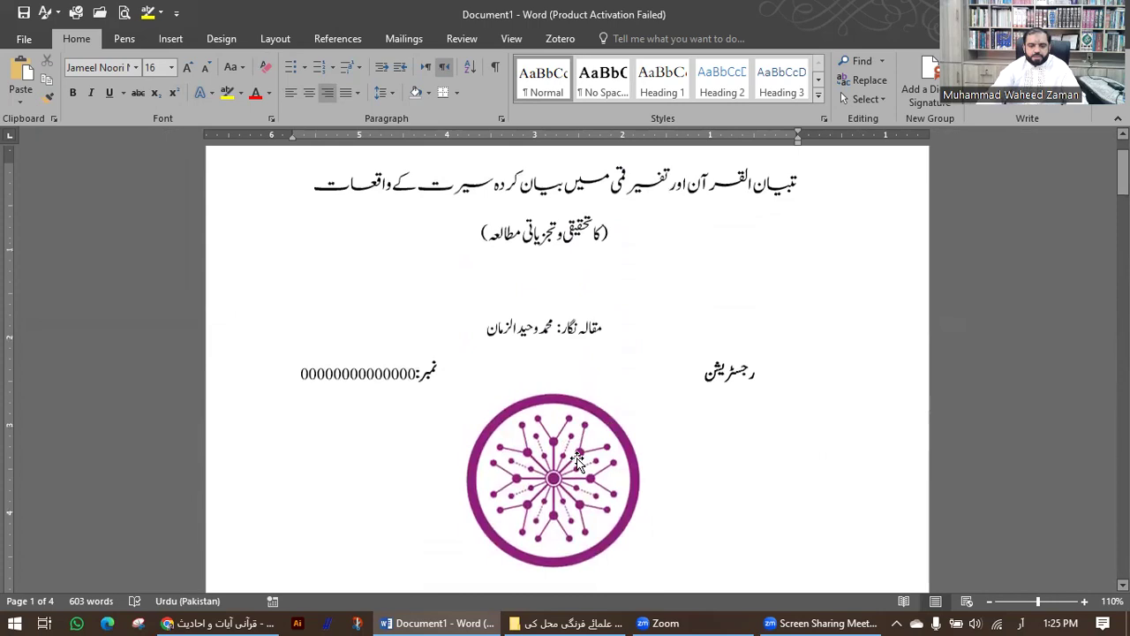
pyautogui.moveTo(565, 449); pyautogui.dragTo(560, 474)
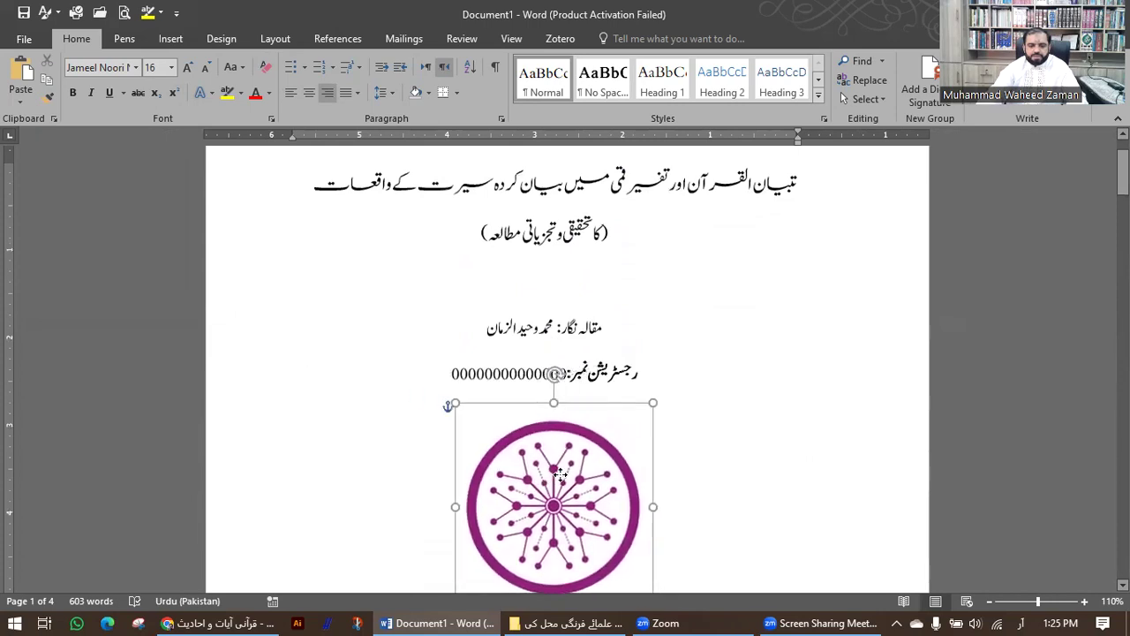
# Keep an empty line above مقالہ نگار and pull the department and university lines onto the cover
pyautogui.click(571, 274)
pyautogui.press('Delete')
pyautogui.press('Left')
pyautogui.press('Return')
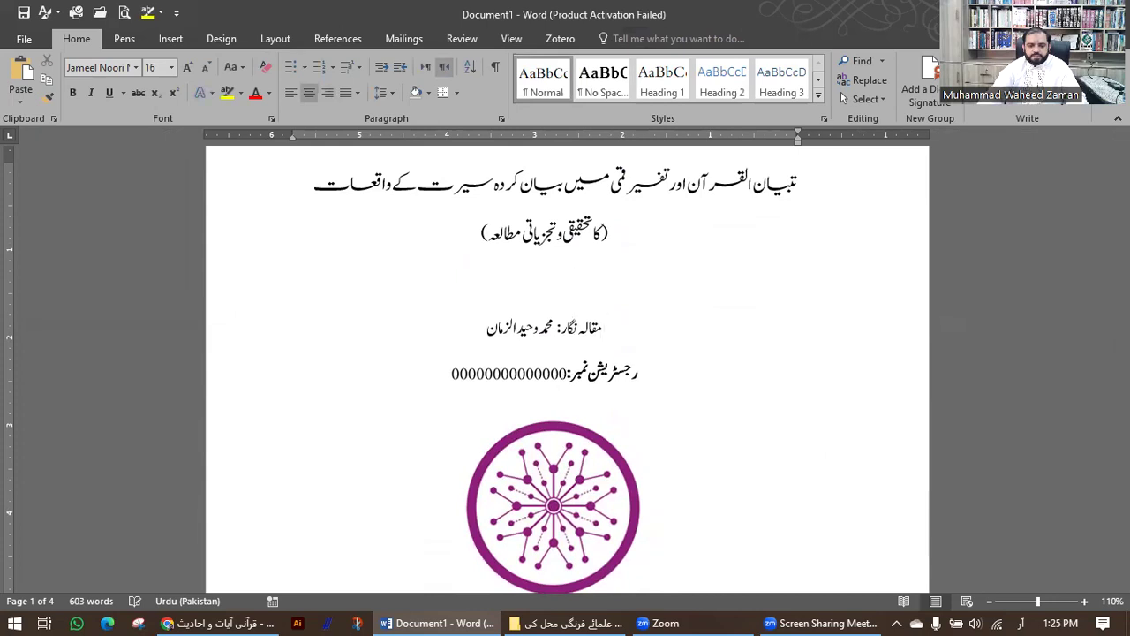
pyautogui.scroll(-5, 575, 265)
pyautogui.click(575, 262)
pyautogui.press('Delete')
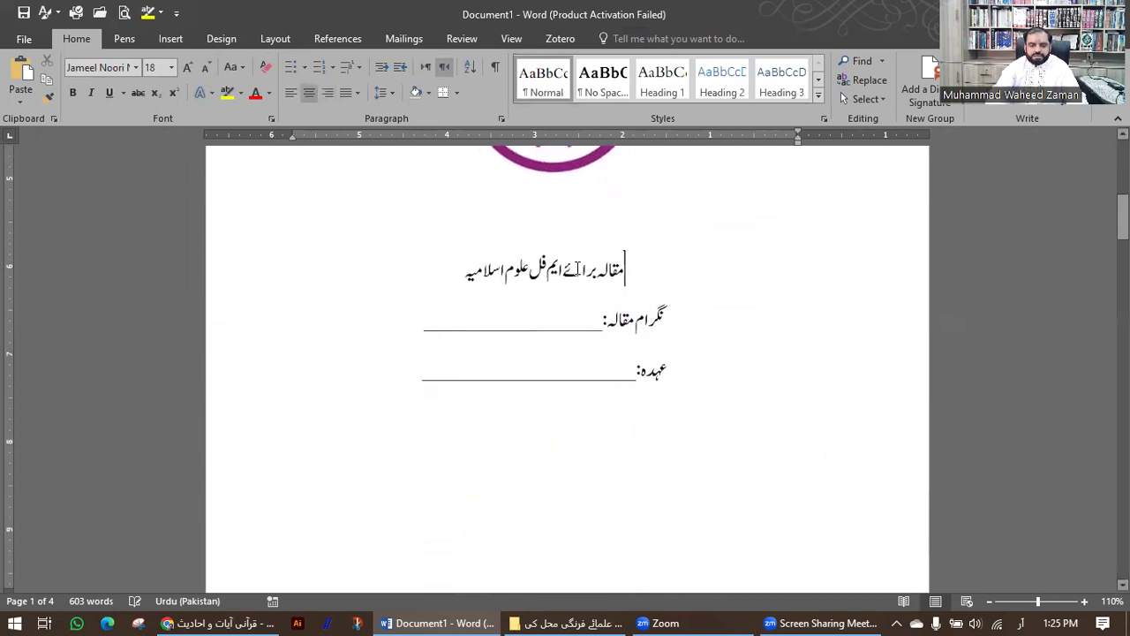
pyautogui.scroll(-4, 572, 274)
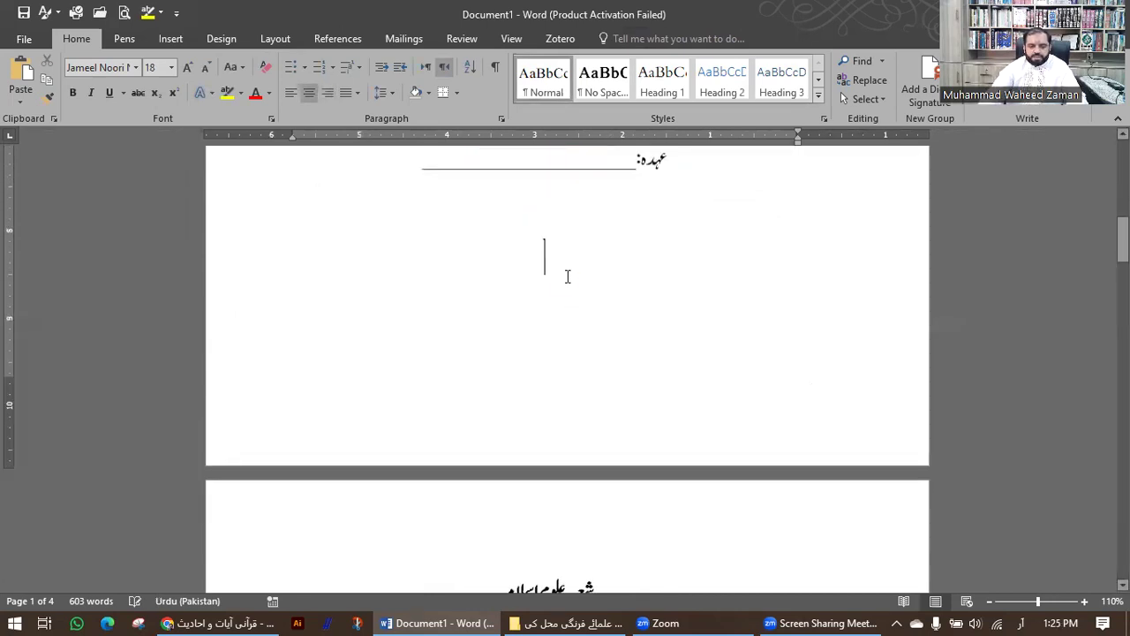
pyautogui.press('Delete')
pyautogui.press('Delete')
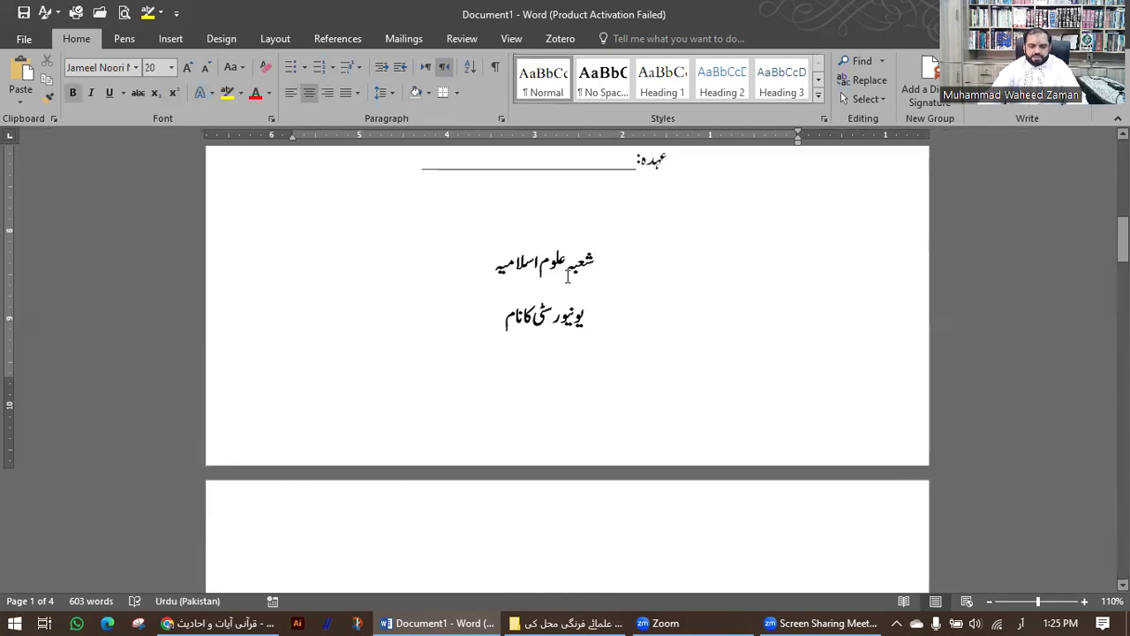
pyautogui.click(546, 361)
pyautogui.scroll(-1, 542, 543)
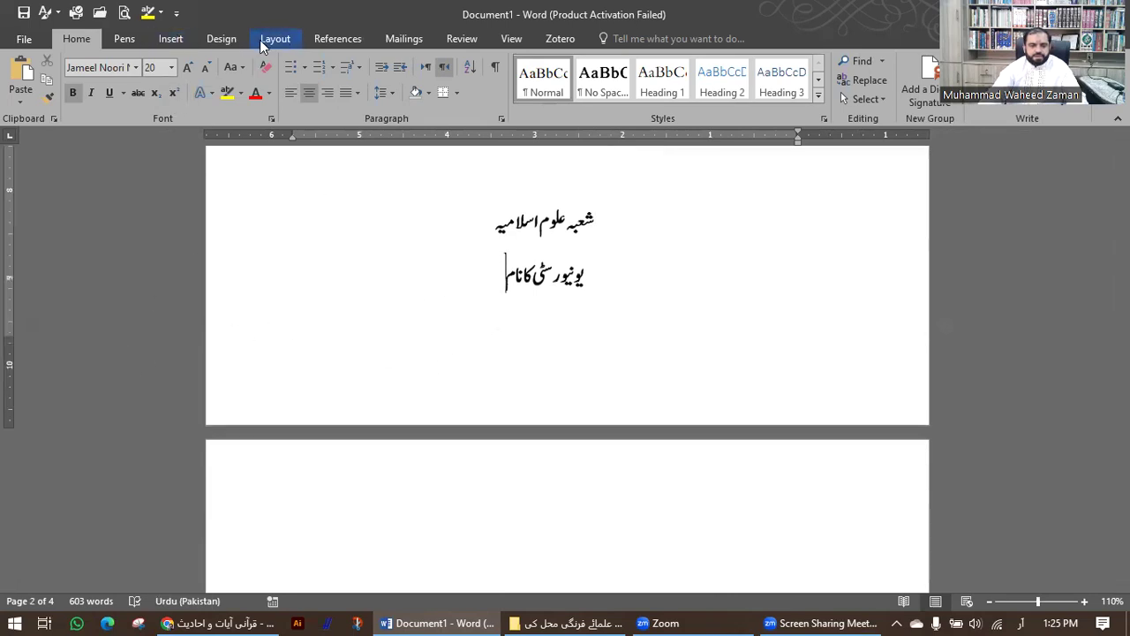
# Insert a page break after the university name on the cover page
pyautogui.click(336, 40)
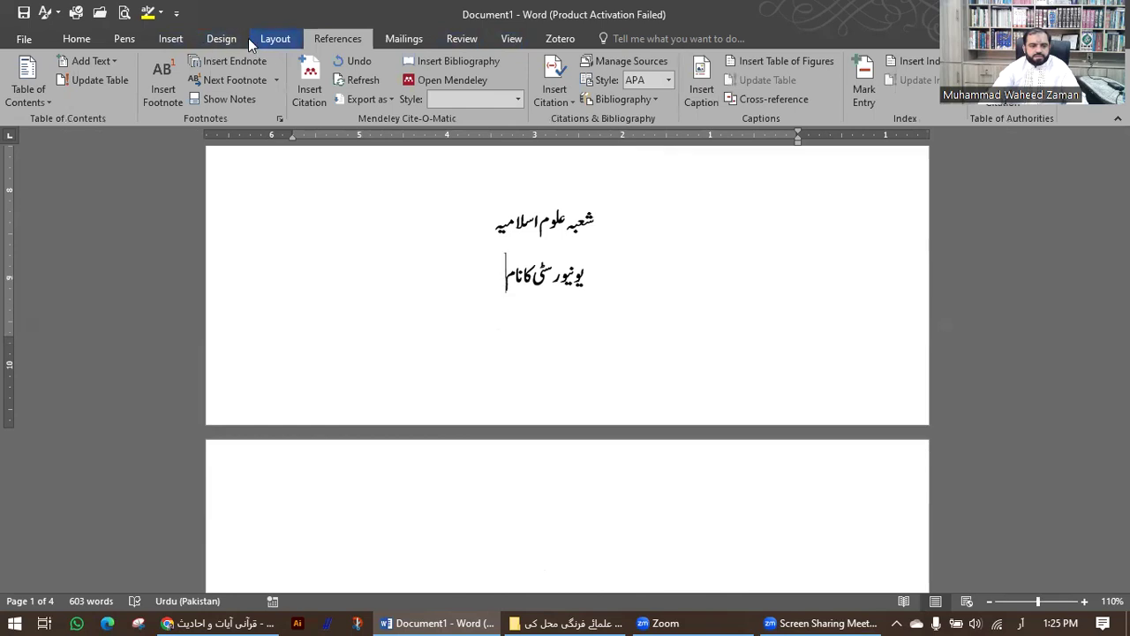
pyautogui.click(254, 40)
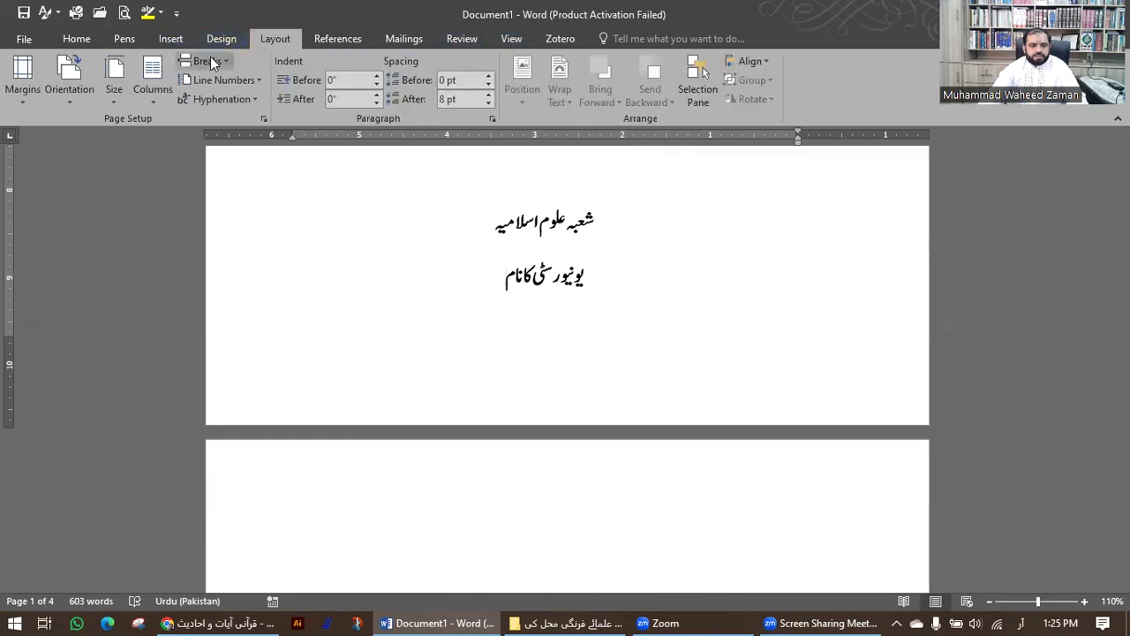
pyautogui.click(202, 62)
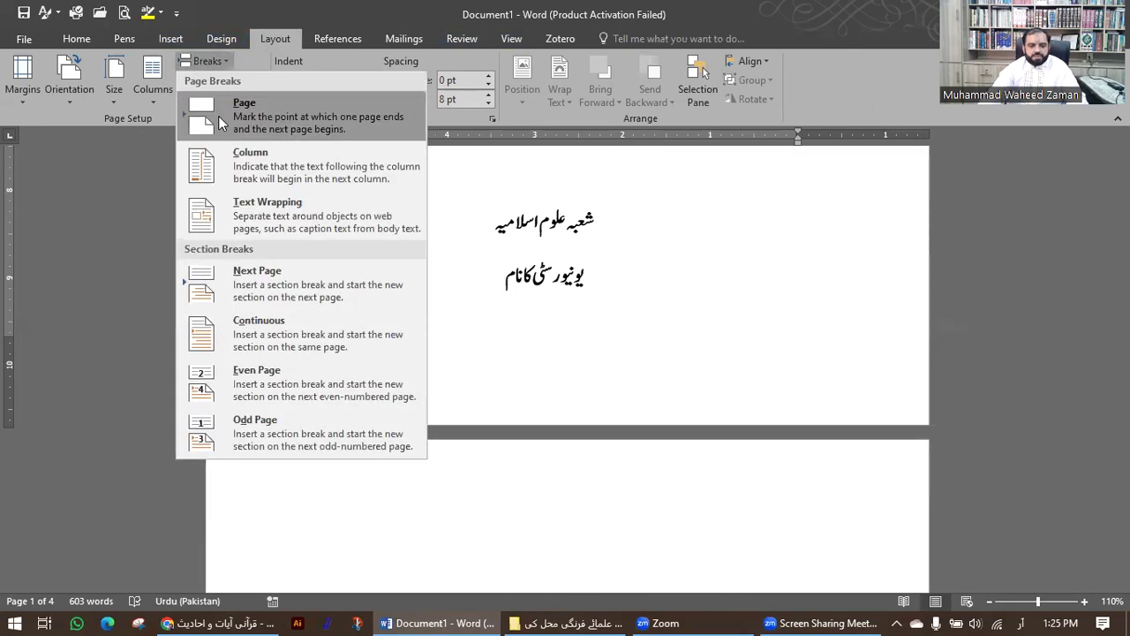
pyautogui.click(218, 116)
# Remove the blank page before the Bismillah
pyautogui.scroll(-5, 452, 384)
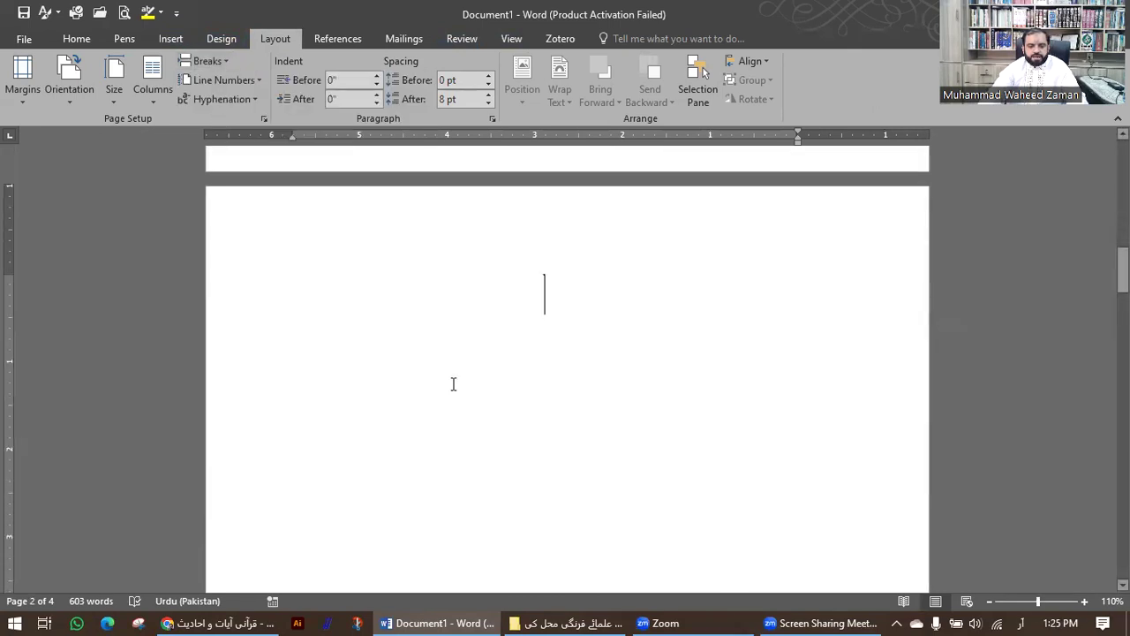
pyautogui.scroll(4, 452, 383)
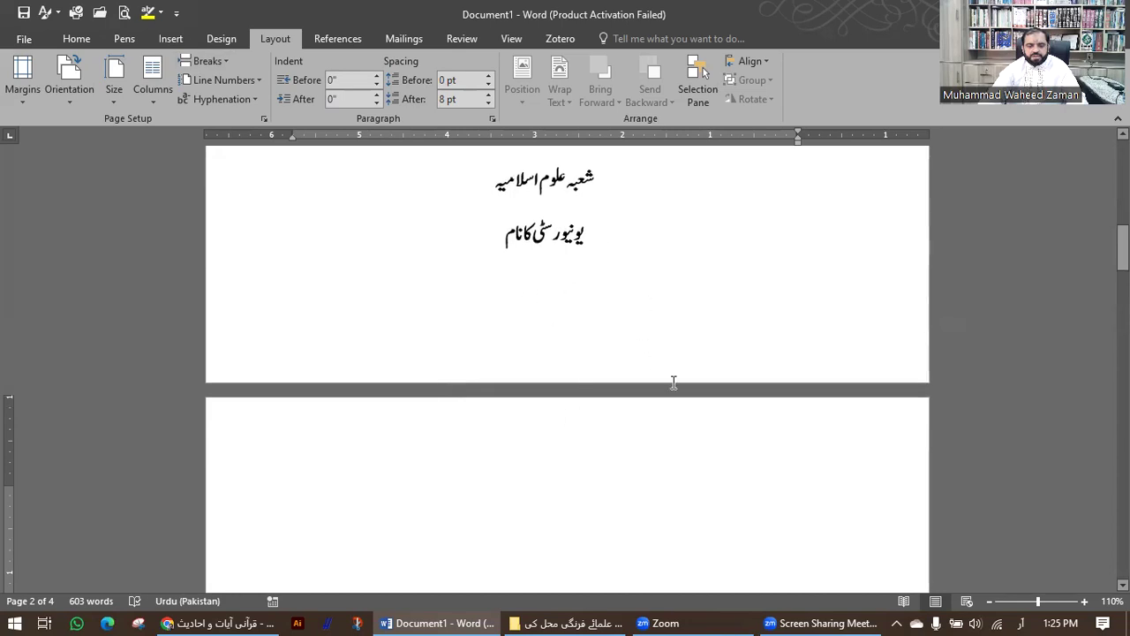
pyautogui.scroll(-3, 673, 381)
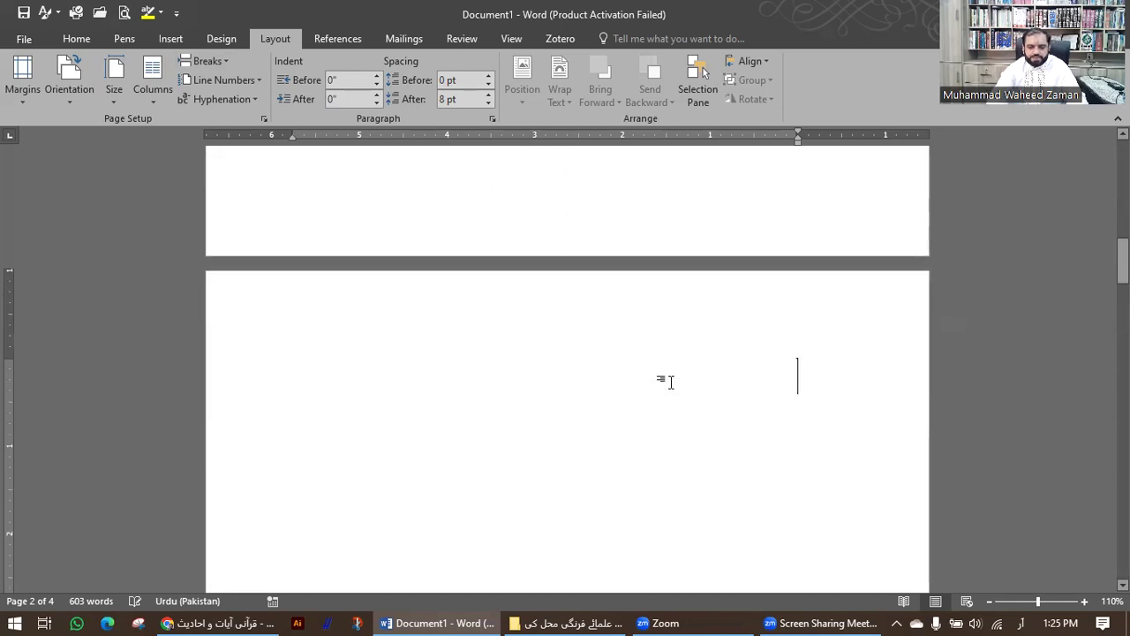
pyautogui.hotkey('ctrl', 'v')
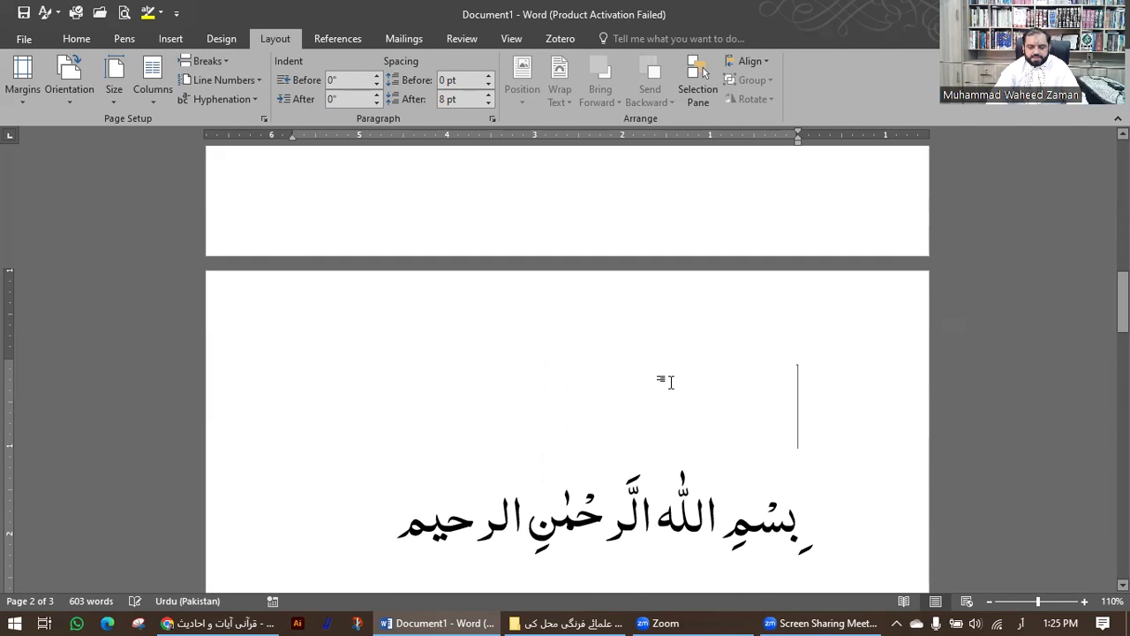
# Push the تعارف heading onto a new page with empty lines above it
pyautogui.scroll(-3, 670, 382)
pyautogui.scroll(-5, 673, 381)
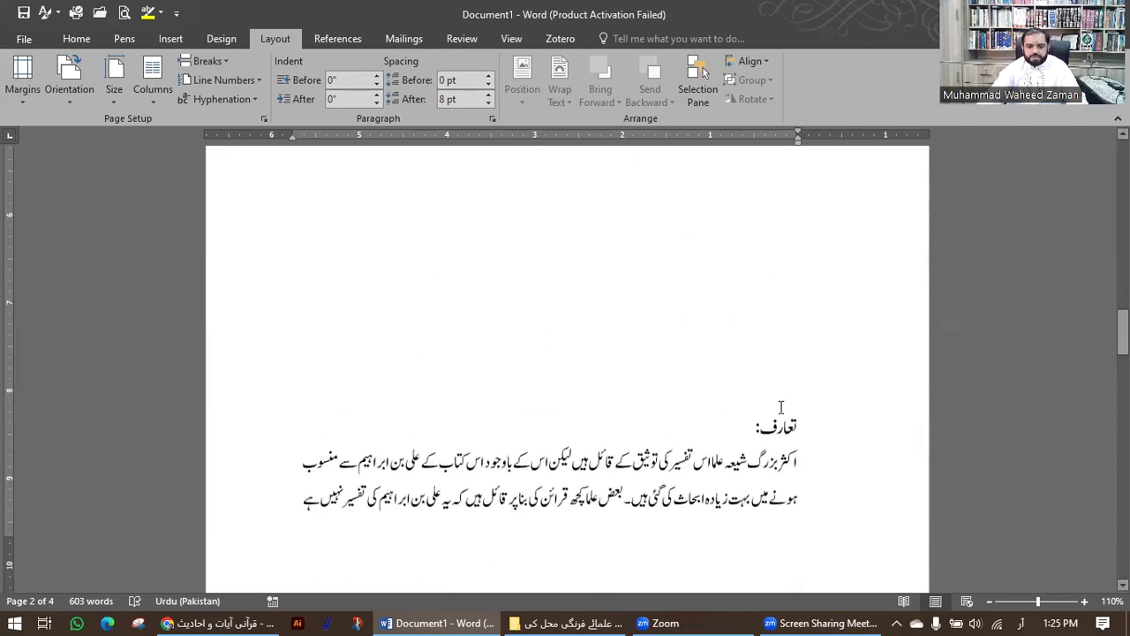
pyautogui.press('Return')
pyautogui.press('Return')
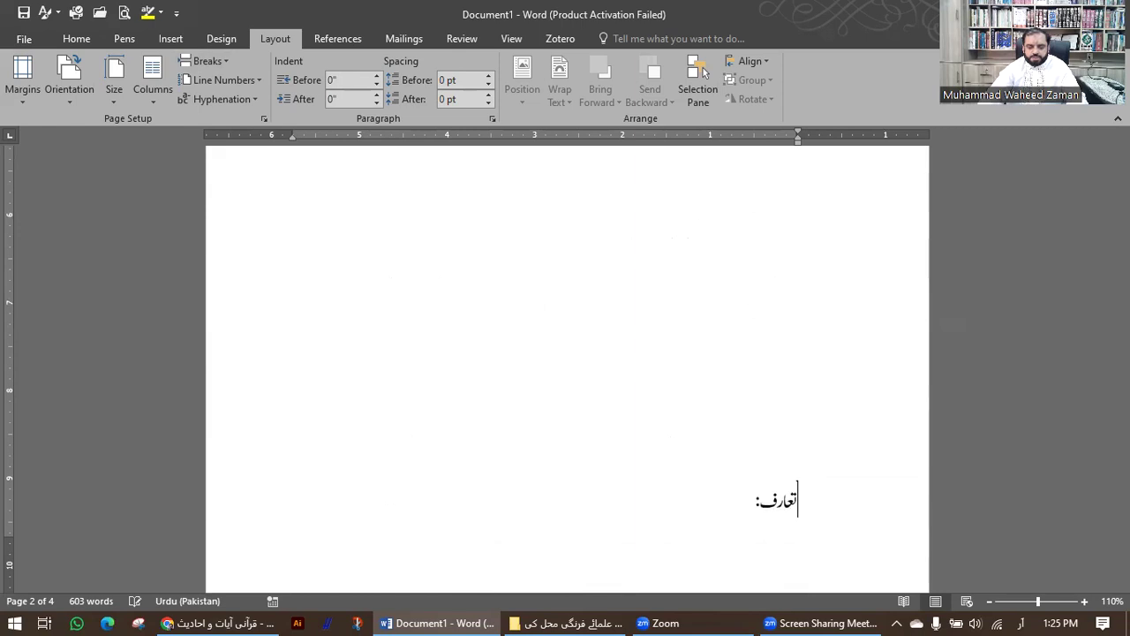
pyautogui.press('Return')
pyautogui.press('Return')
pyautogui.press('Return')
pyautogui.scroll(4, 632, 444)
pyautogui.scroll(4, 630, 445)
pyautogui.scroll(4, 625, 391)
# Add an Accent Bar 1 top-of-page number to the cover page header, then tab past 'Page'
pyautogui.click(596, 189)
pyautogui.doubleClick(580, 190)
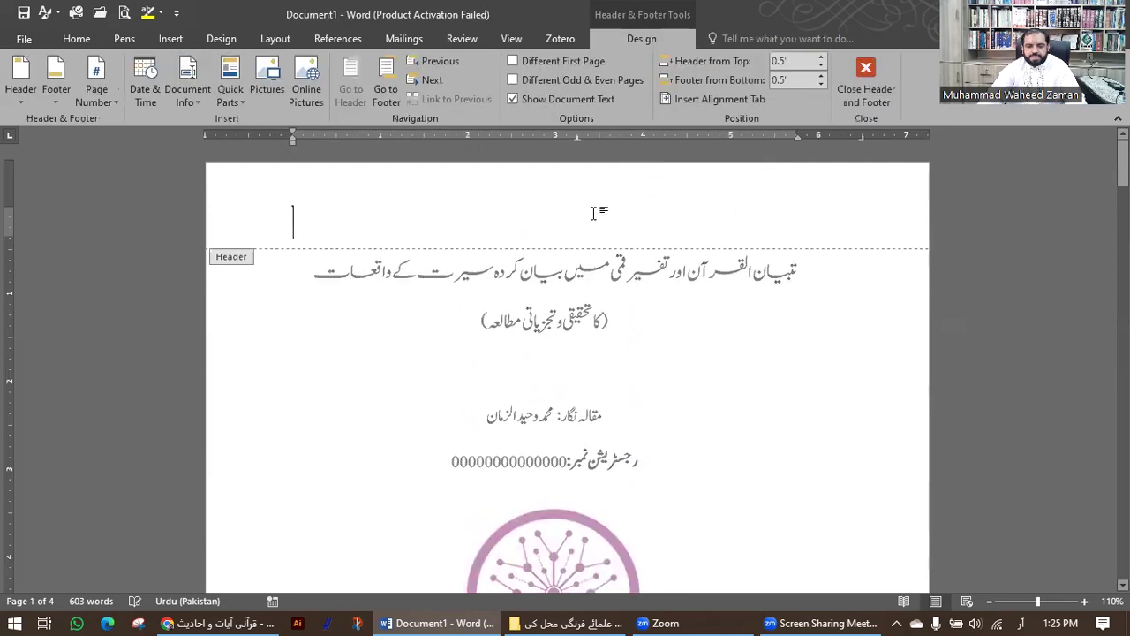
pyautogui.click(99, 102)
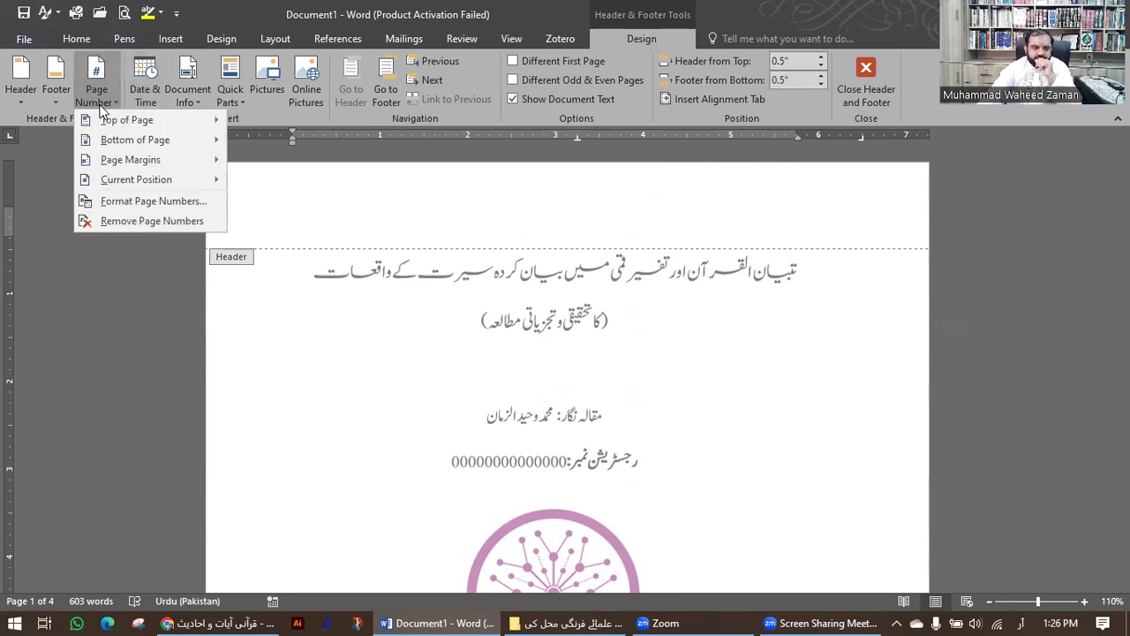
pyautogui.click(105, 121)
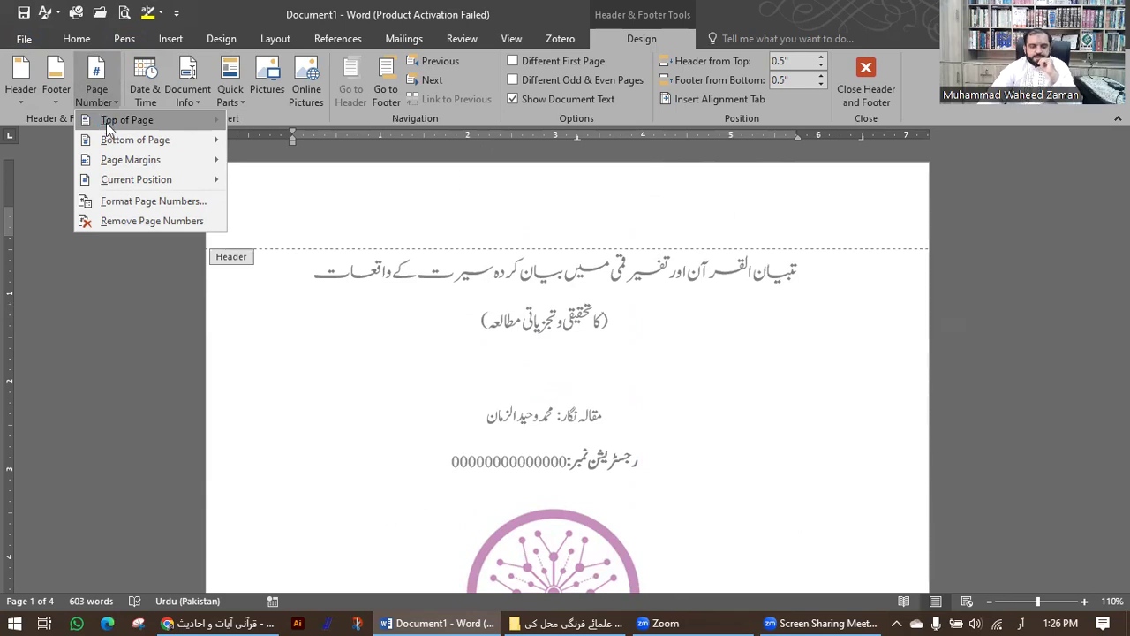
pyautogui.scroll(-3, 301, 325)
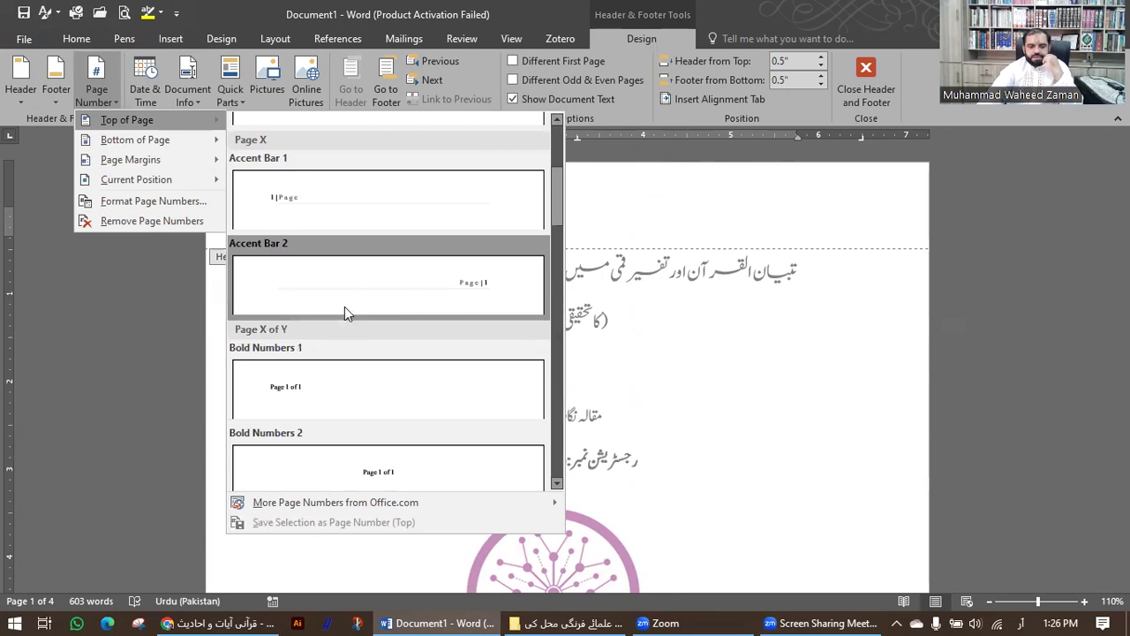
pyautogui.click(306, 189)
pyautogui.click(375, 227)
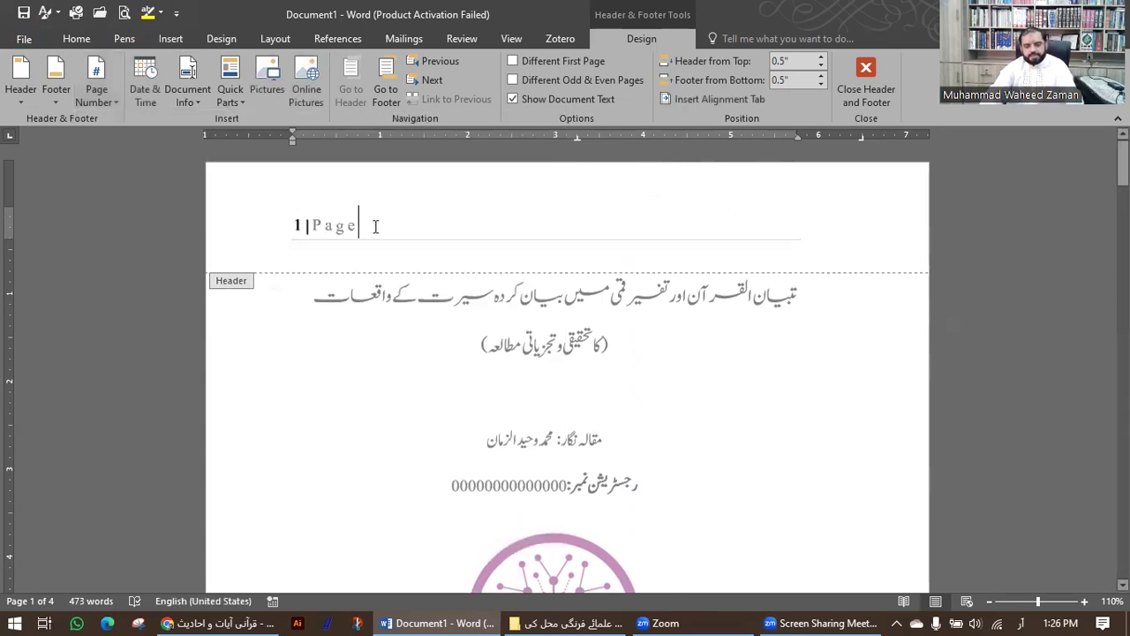
pyautogui.press('Tab')
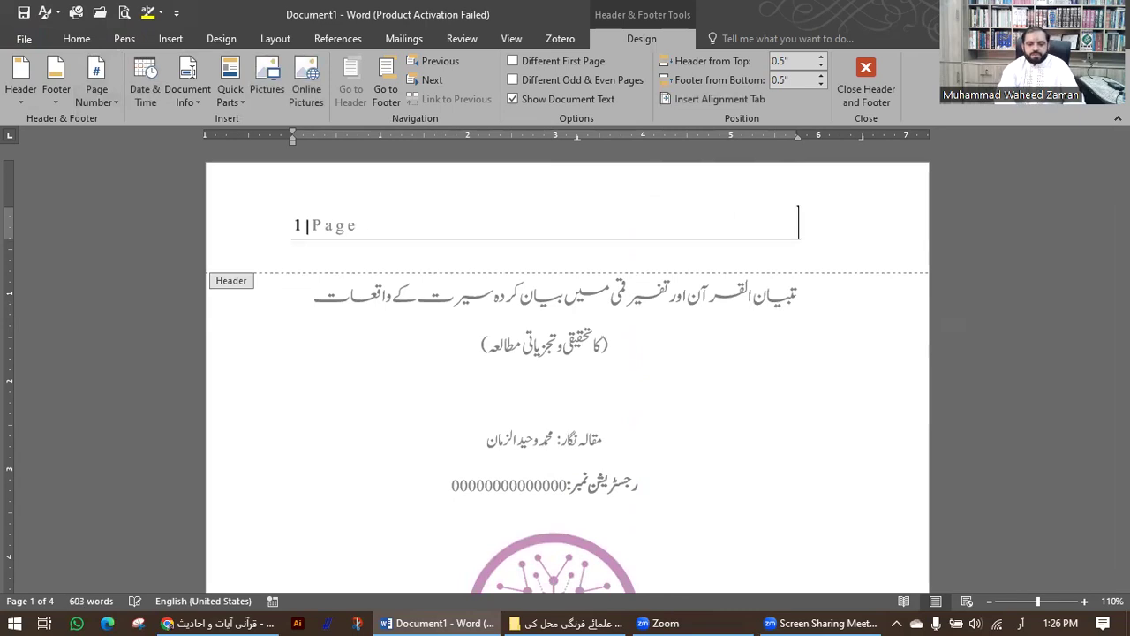
# Type 'فصل اول : تعارف تفسیر' in the header in 12 pt Automatic black and remove the empty line below
pyautogui.hotkey('alt', 'shift')
pyautogui.write('فصل اول : تعار')
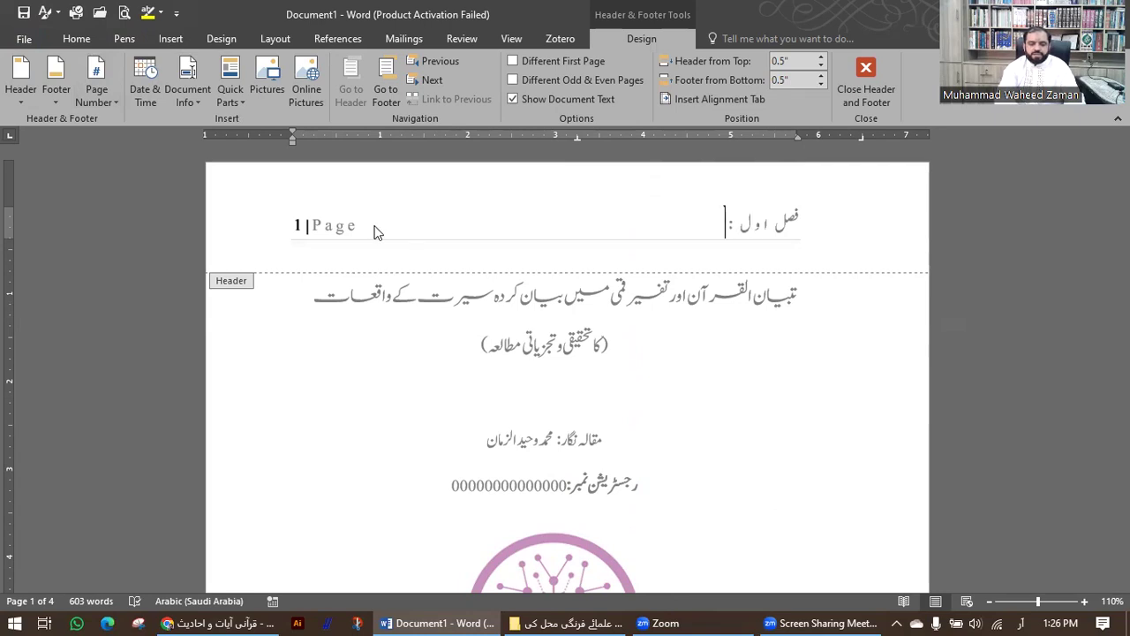
pyautogui.write('ف تفسیر')
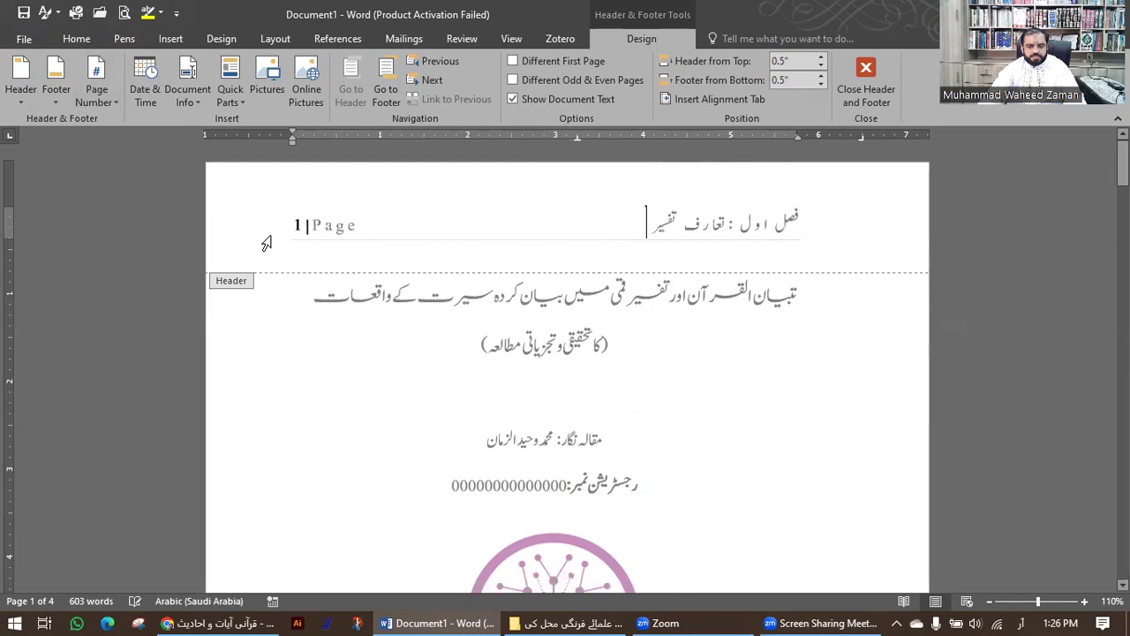
pyautogui.click(220, 231)
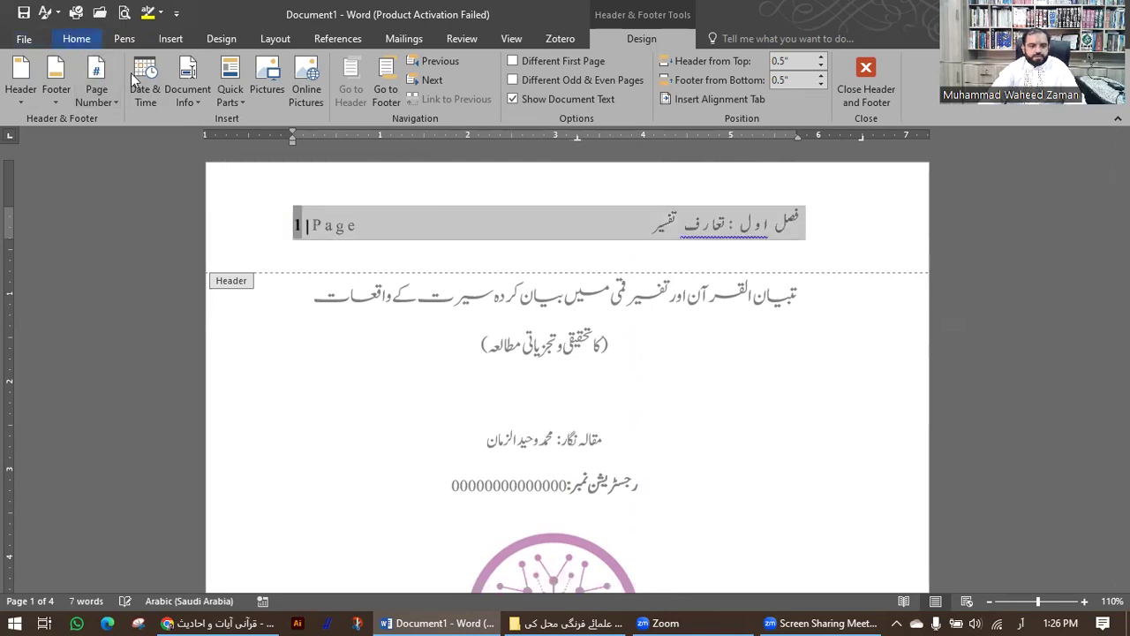
pyautogui.click(75, 39)
pyautogui.click(171, 68)
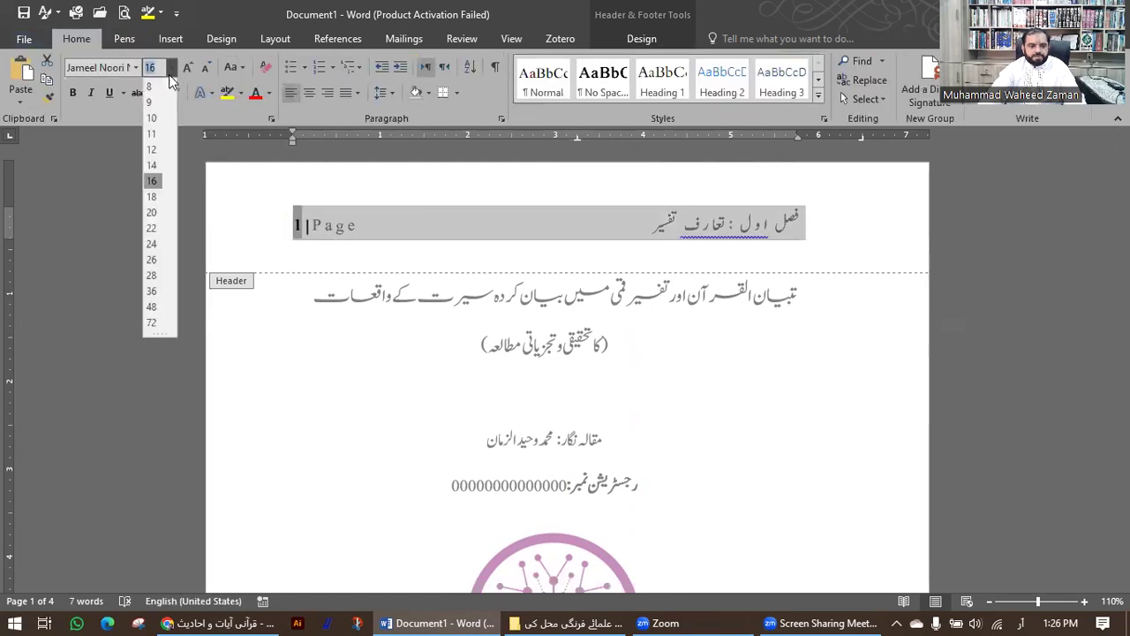
pyautogui.click(151, 149)
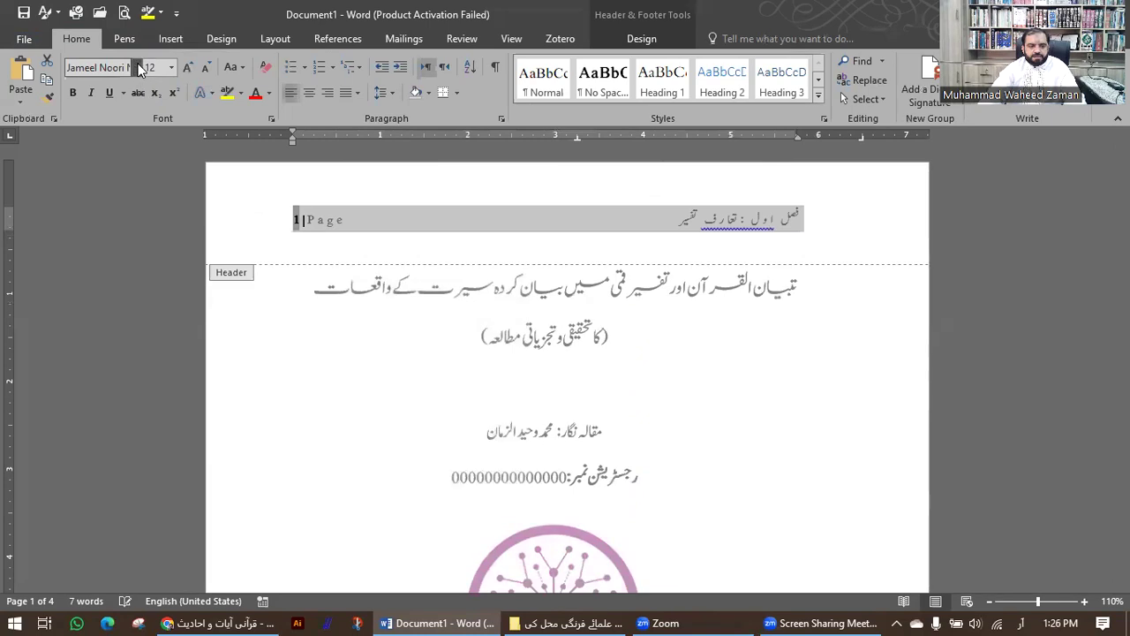
pyautogui.click(138, 70)
pyautogui.click(266, 95)
pyautogui.click(265, 113)
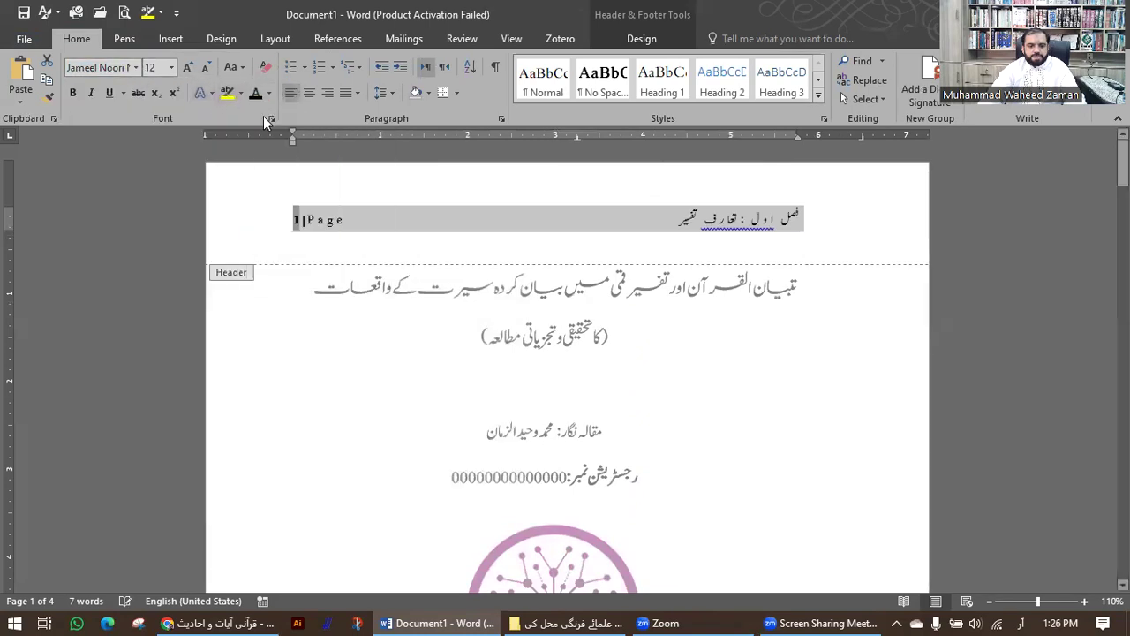
pyautogui.click(462, 246)
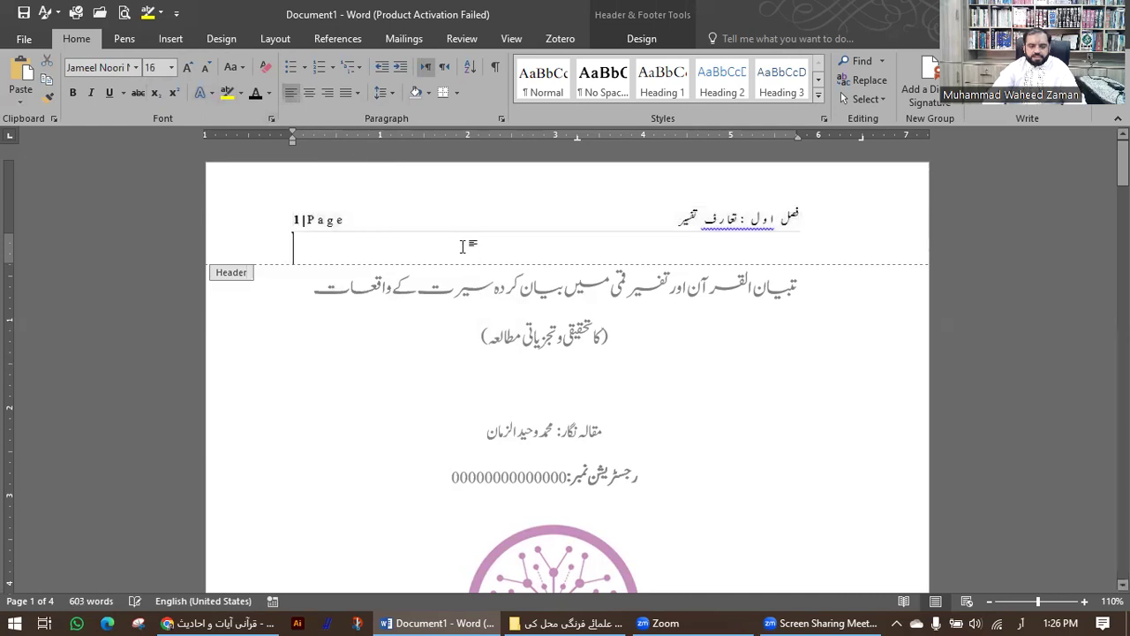
pyautogui.press('BackSpace')
# Check that page 2 shows the numbered header, then reopen the cover page's header for editing
pyautogui.doubleClick(527, 359)
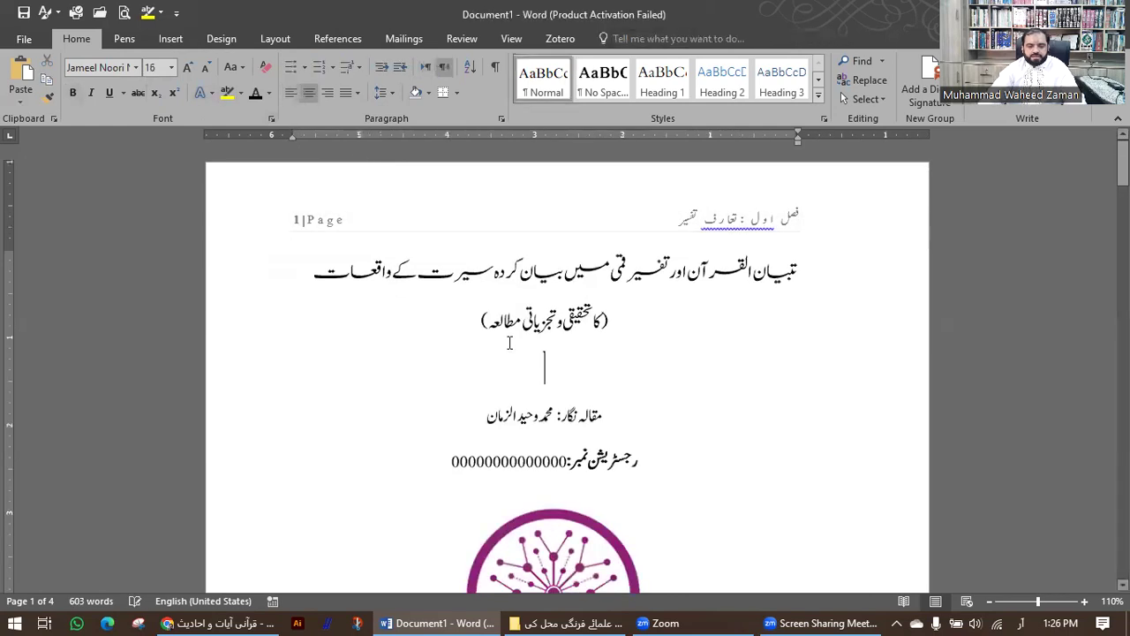
pyautogui.scroll(-3, 430, 296)
pyautogui.scroll(-6, 430, 298)
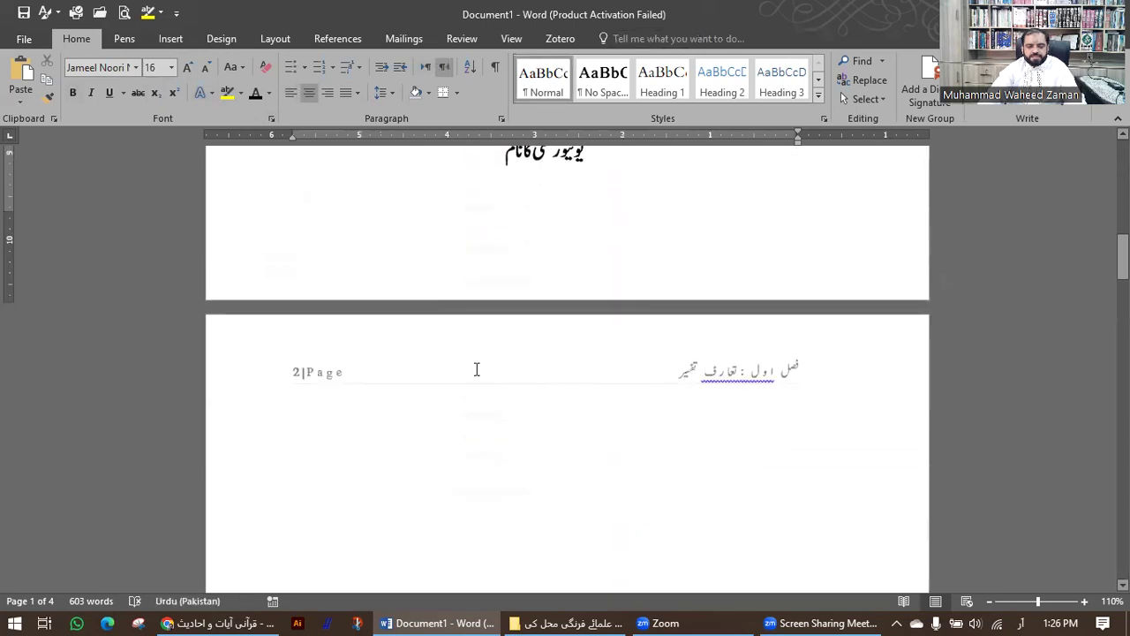
pyautogui.scroll(5, 475, 369)
pyautogui.scroll(3, 476, 368)
pyautogui.scroll(3, 476, 368)
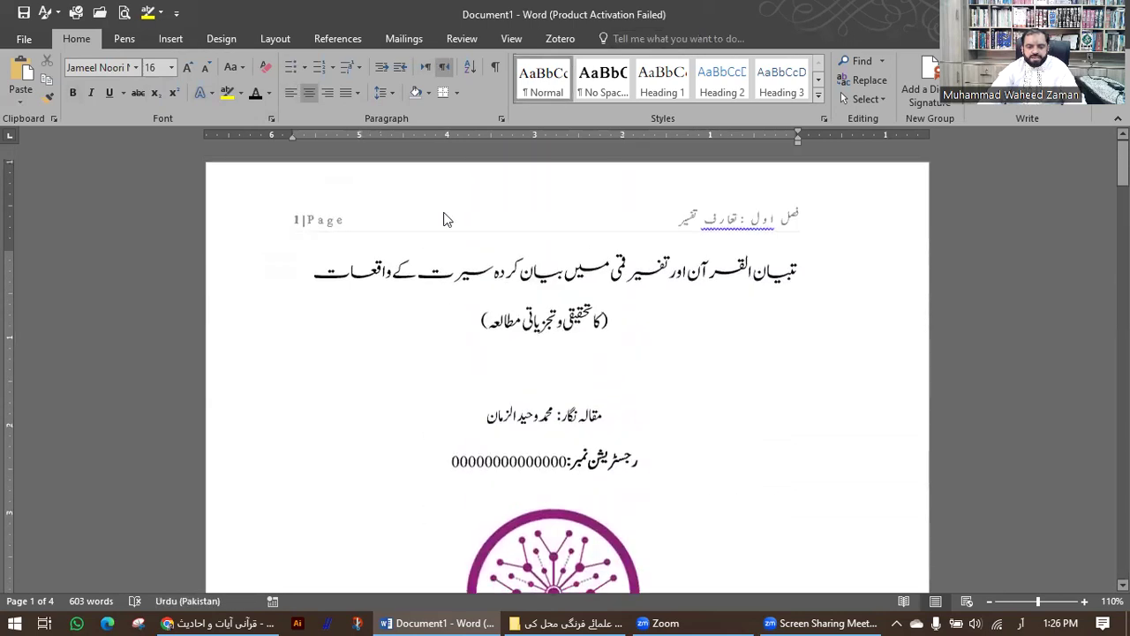
pyautogui.doubleClick(522, 215)
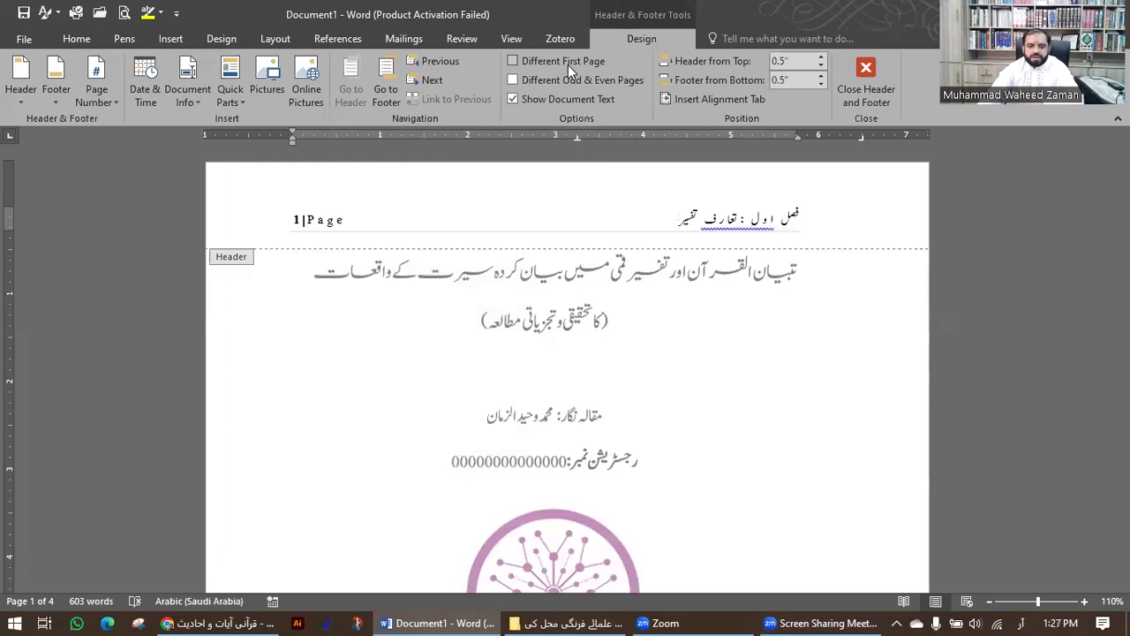
# Turn on Different First Page so the title page has no header, then review the following pages
pyautogui.click(567, 64)
pyautogui.doubleClick(578, 297)
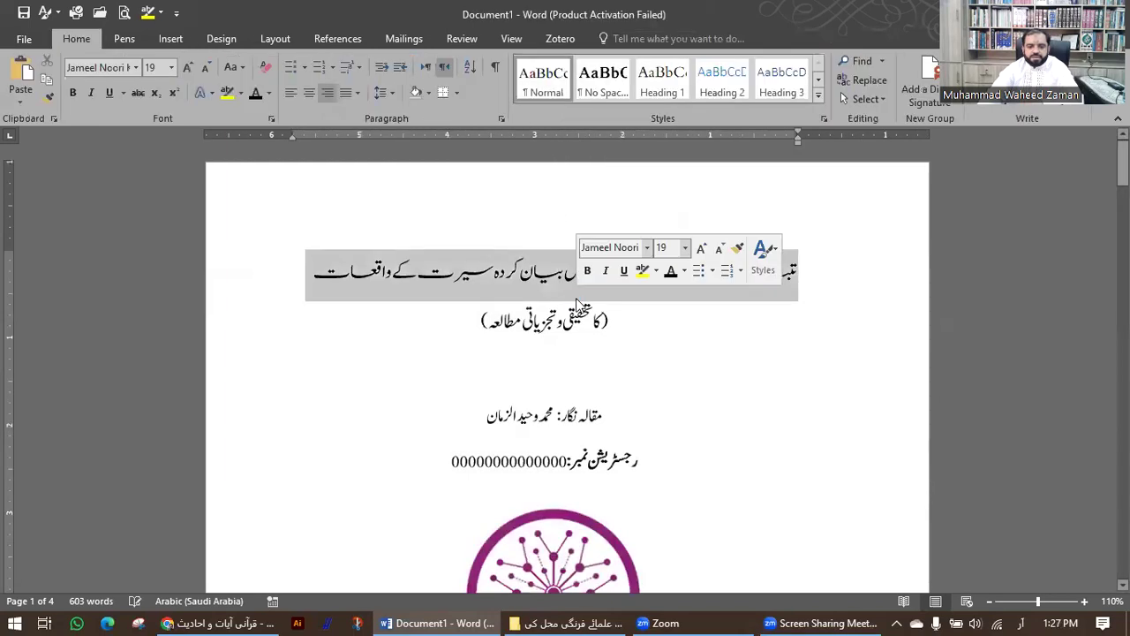
pyautogui.click(686, 344)
pyautogui.scroll(-5, 687, 344)
pyautogui.scroll(-3, 565, 371)
pyautogui.click(497, 432)
pyautogui.scroll(3, 565, 285)
pyautogui.scroll(5, 514, 279)
pyautogui.scroll(1, 515, 279)
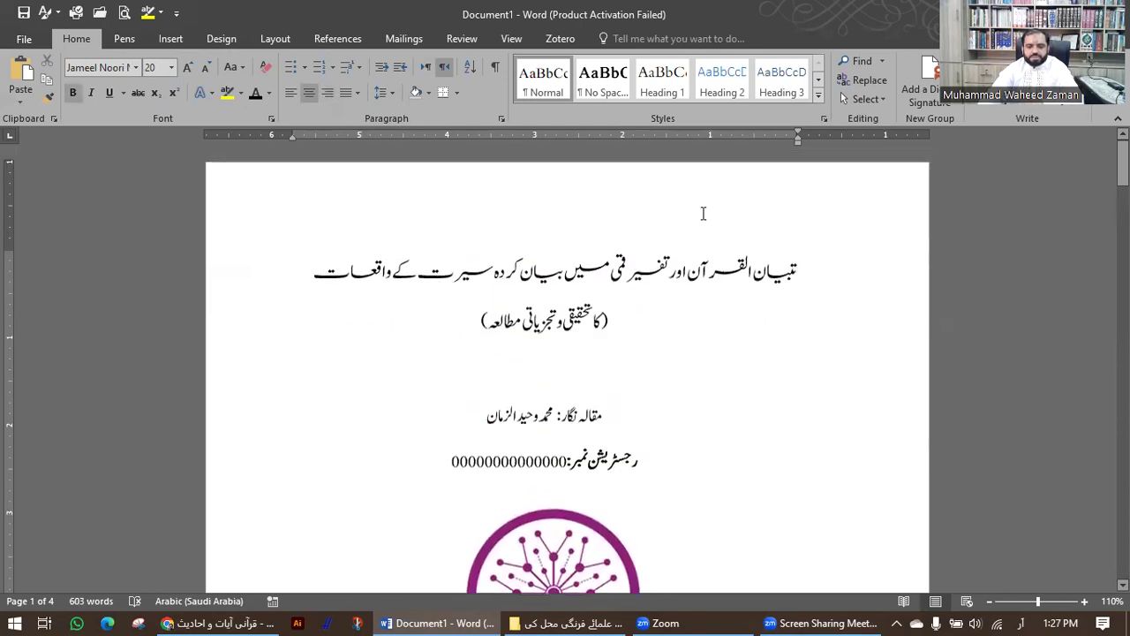
pyautogui.scroll(-5, 701, 214)
pyautogui.scroll(-6, 530, 265)
pyautogui.scroll(-6, 492, 304)
pyautogui.scroll(-4, 493, 305)
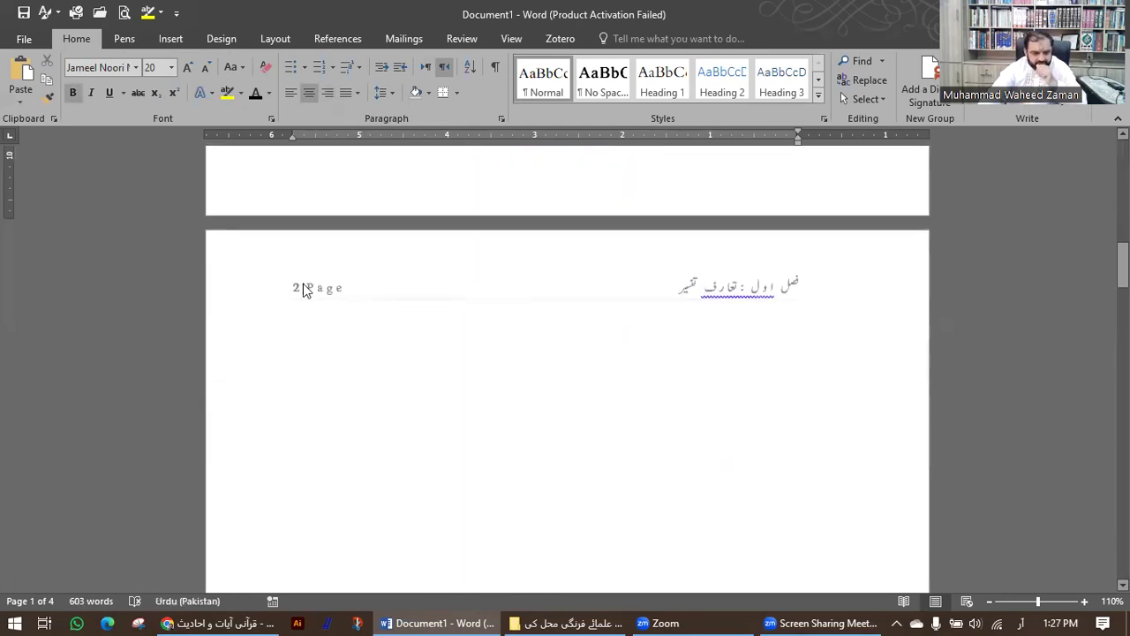
pyautogui.scroll(20, 313, 302)
pyautogui.scroll(-6, 313, 302)
pyautogui.scroll(-15, 314, 302)
pyautogui.scroll(-10, 313, 302)
pyautogui.scroll(-9, 313, 302)
pyautogui.scroll(-6, 313, 302)
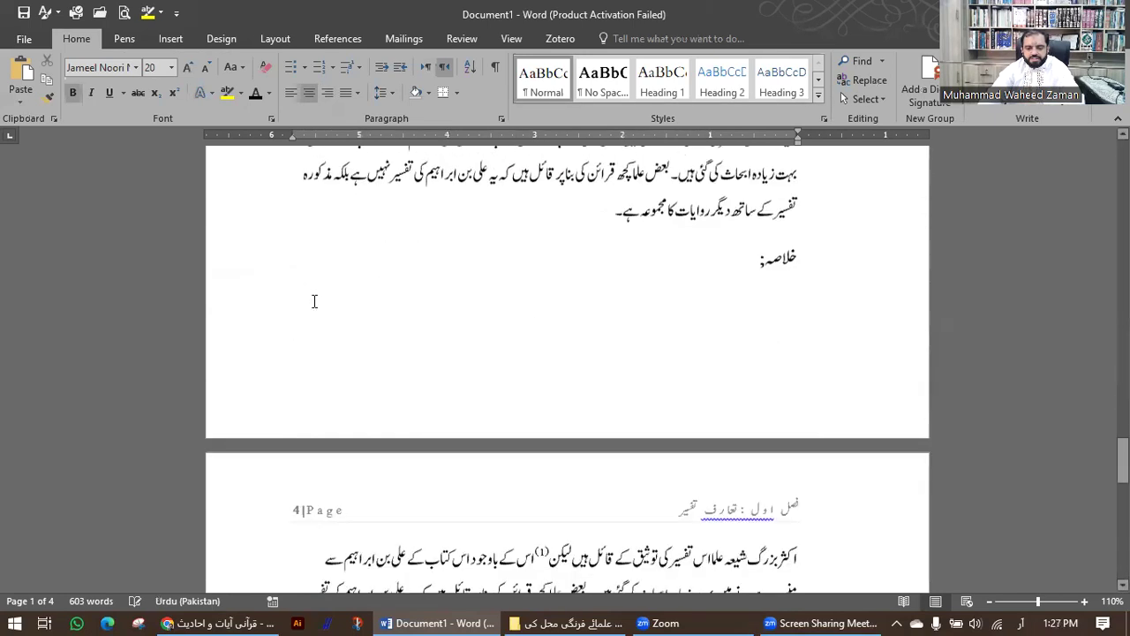
pyautogui.scroll(-4, 382, 347)
pyautogui.scroll(-8, 357, 398)
pyautogui.scroll(-6, 358, 398)
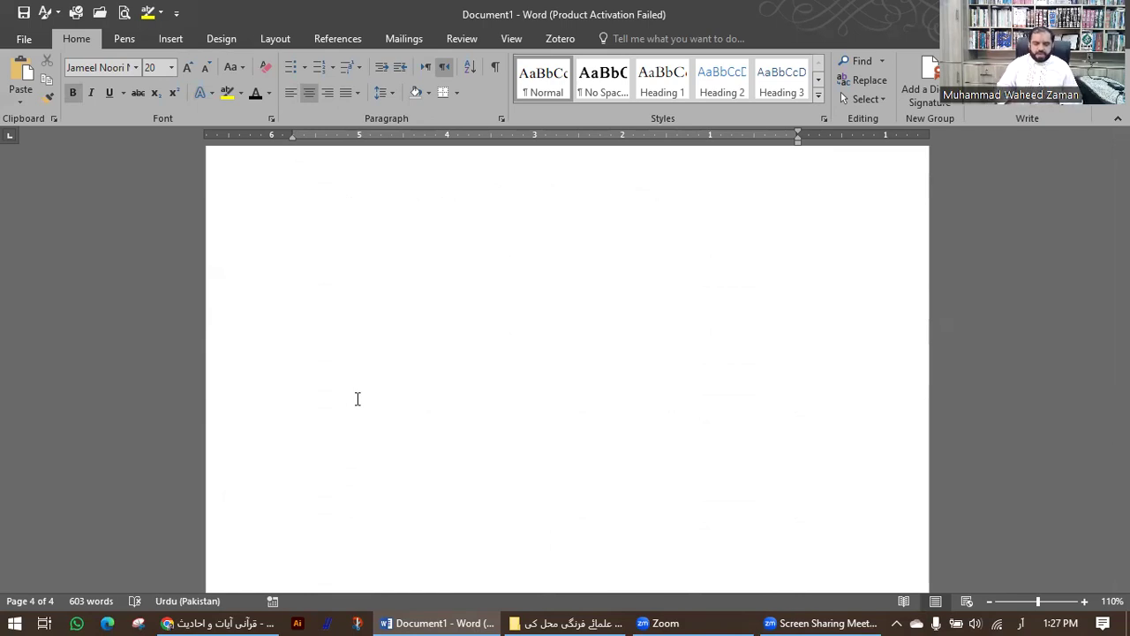
# Put the caret at the end of page 4's last line, then switch to the Chrome article
pyautogui.click(614, 466)
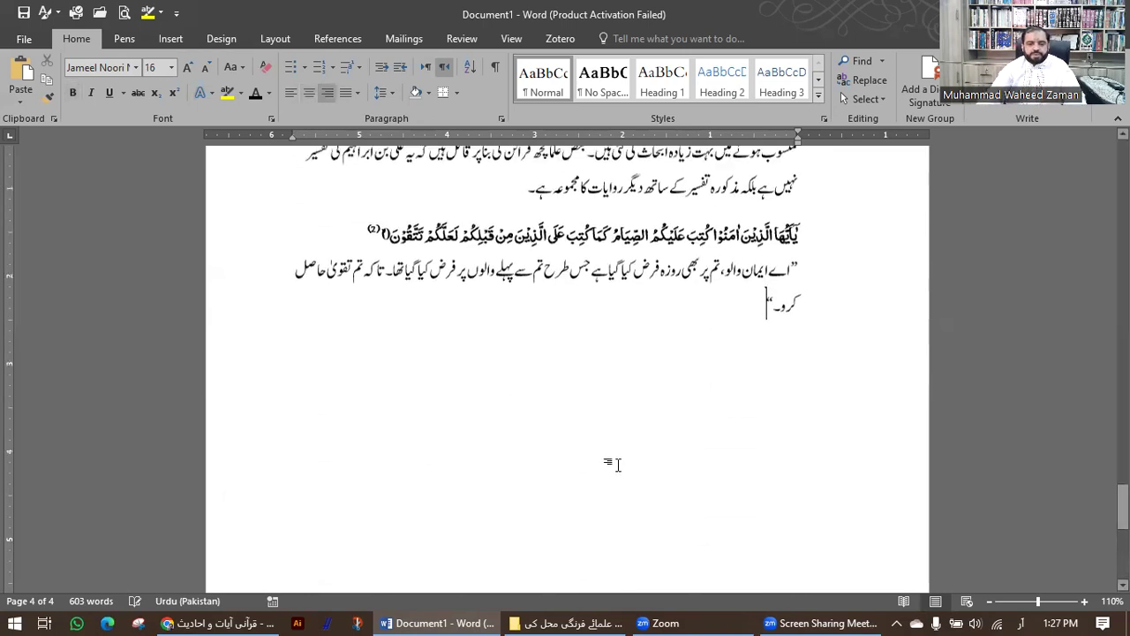
pyautogui.hotkey('alt', 'shift')
pyautogui.press('Return')
pyautogui.press('Return')
pyautogui.hotkey('alt', 'shift')
pyautogui.press('BackSpace')
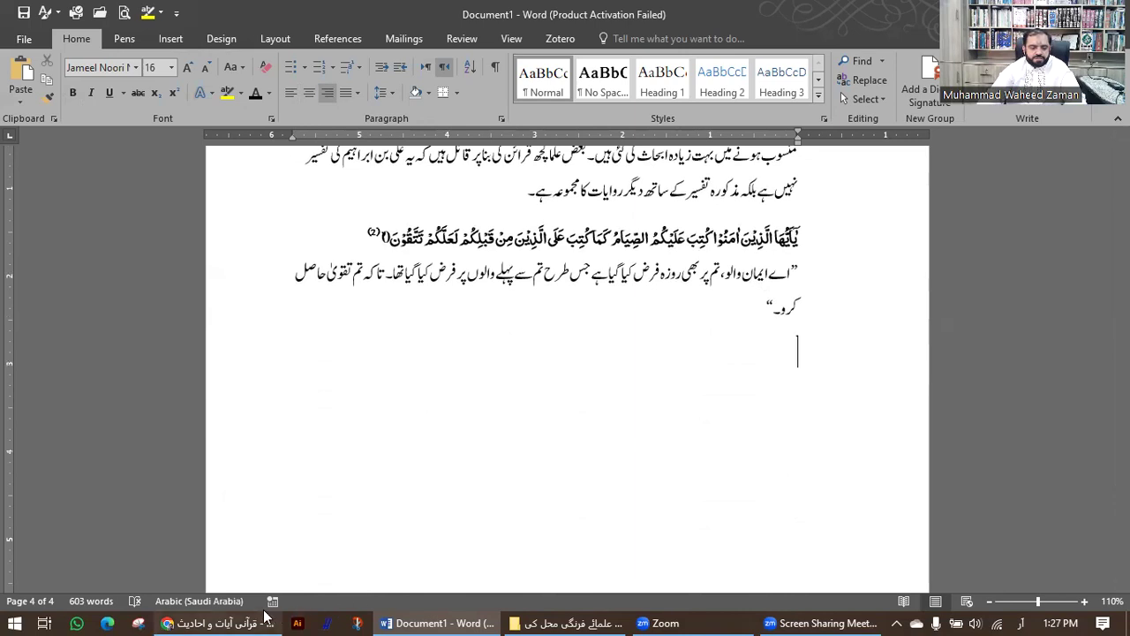
pyautogui.click(263, 621)
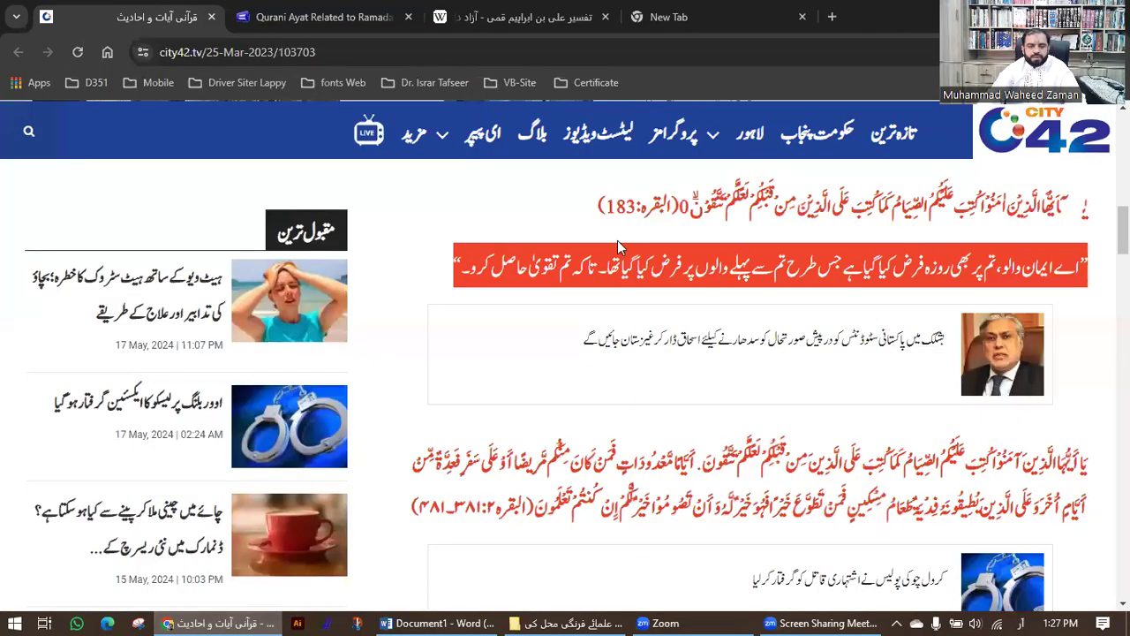
# Search 'english para', copy the Indiana University guide's opening paragraph, and return to Word
pyautogui.scroll(10, 609, 319)
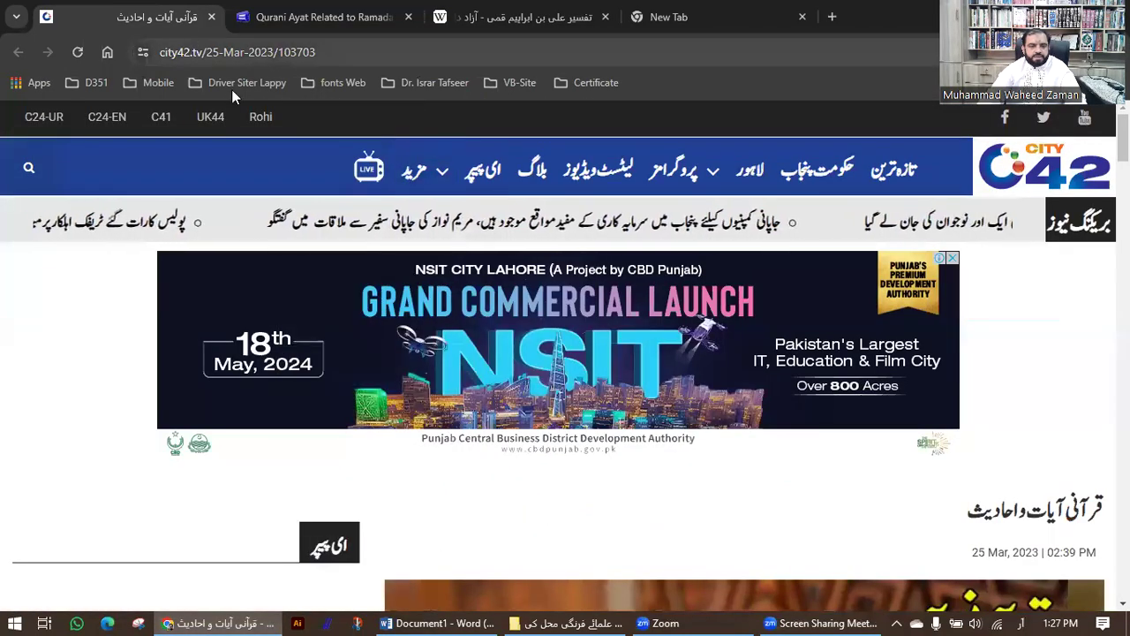
pyautogui.click(195, 54)
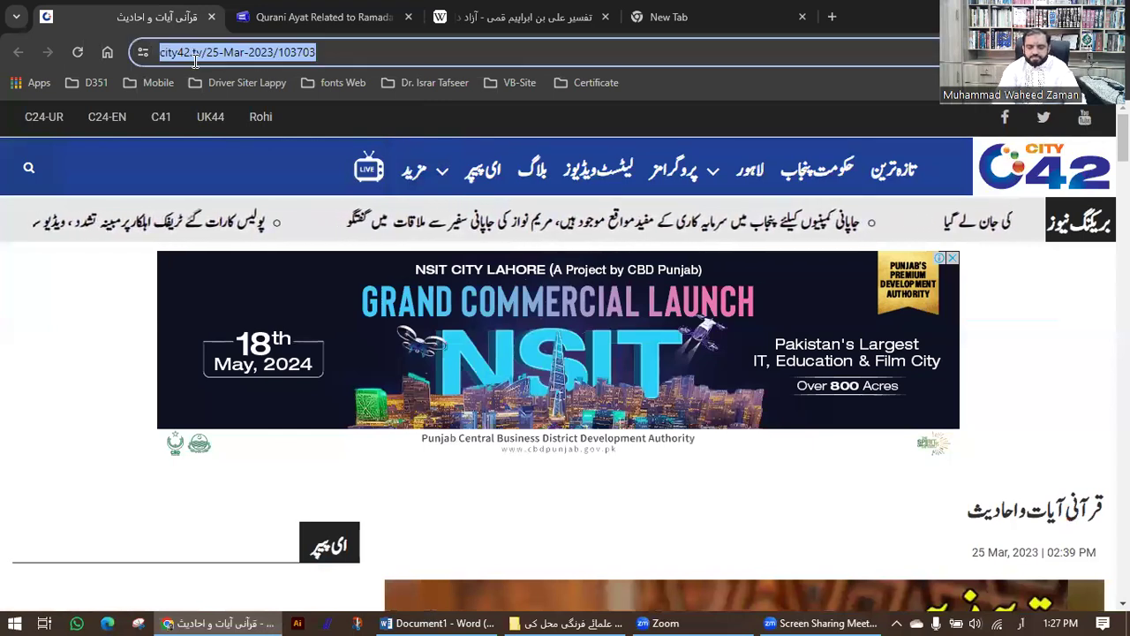
pyautogui.write('english p')
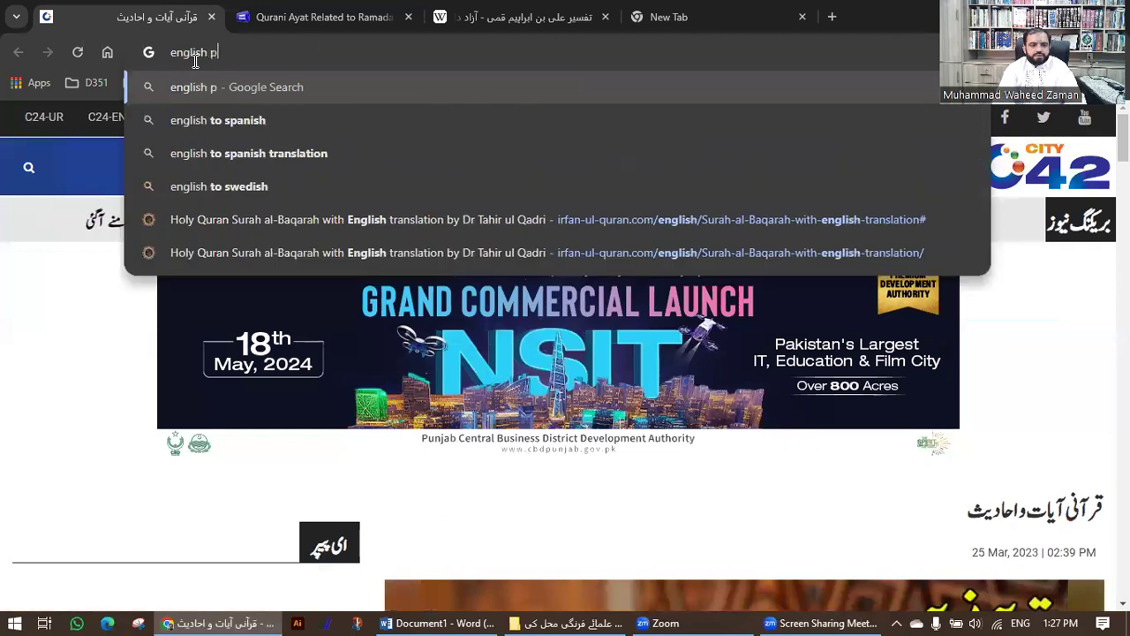
pyautogui.write('ara')
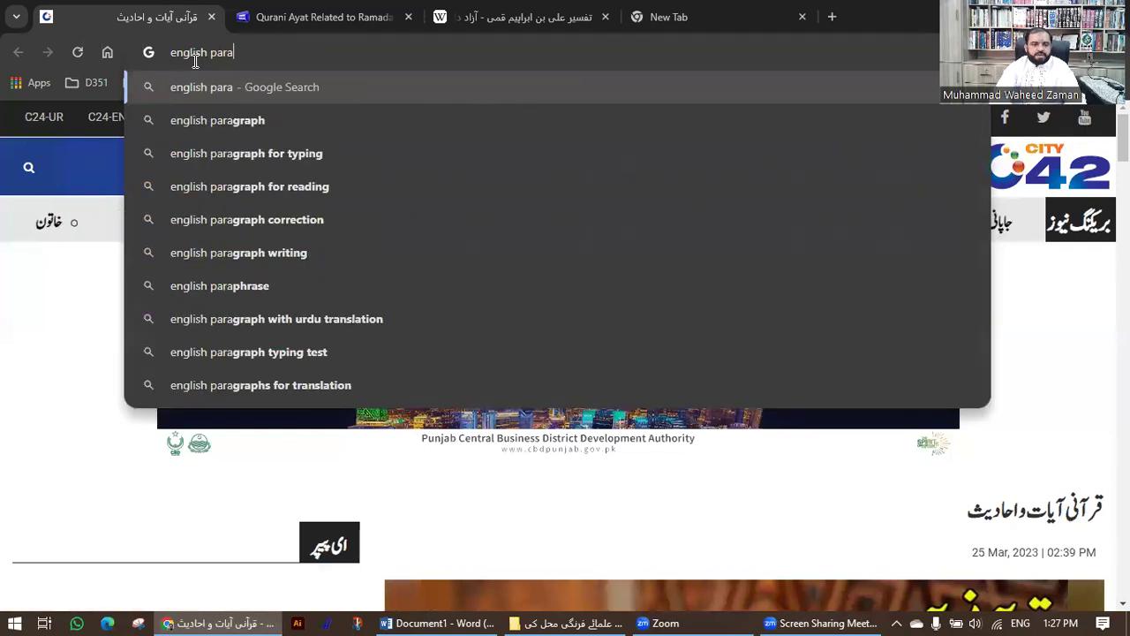
pyautogui.press('Down')
pyautogui.press('Return')
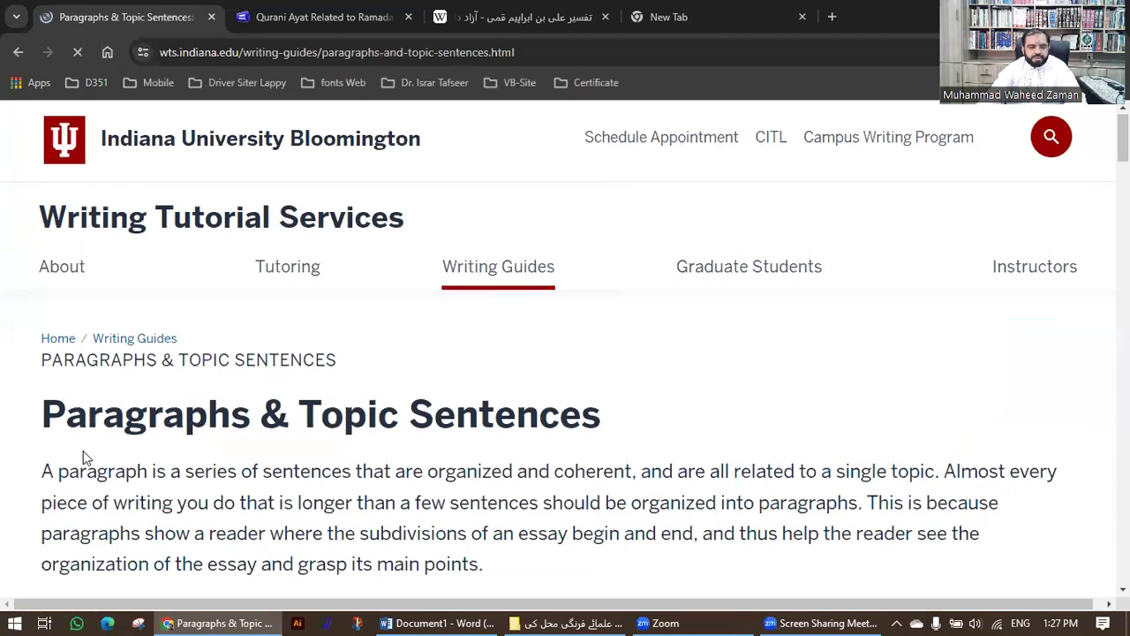
pyautogui.moveTo(43, 468); pyautogui.dragTo(486, 563)
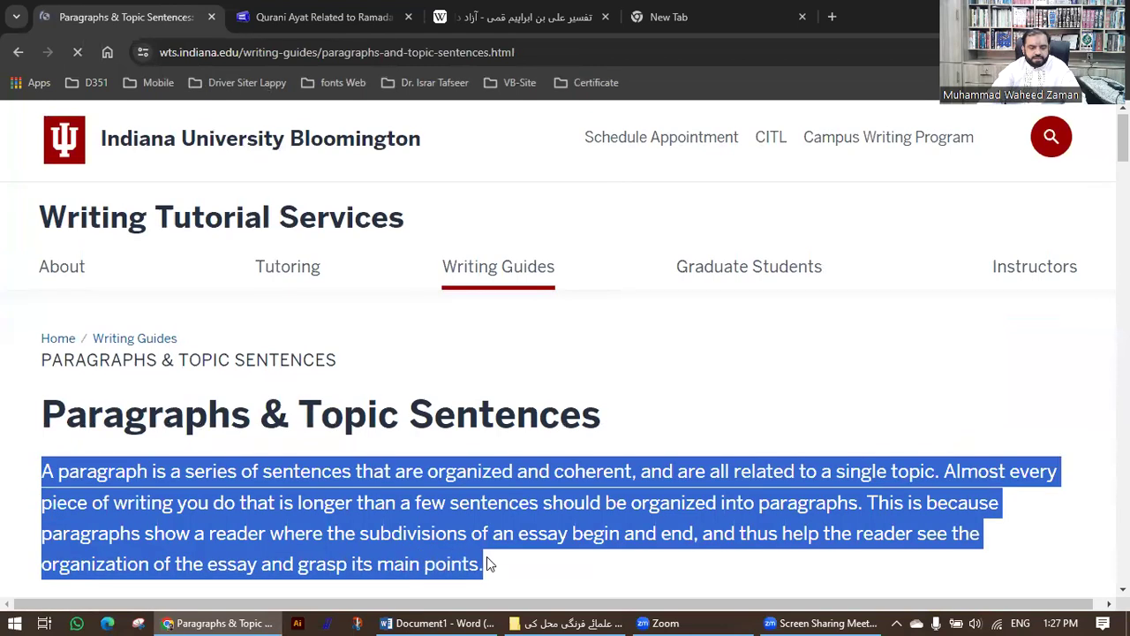
pyautogui.hotkey('ctrl', 'c')
pyautogui.hotkey('alt', 'Tab')
# Paste the English paragraph at the end of page 4 and set it to run left-to-right
pyautogui.scroll(-3, 547, 445)
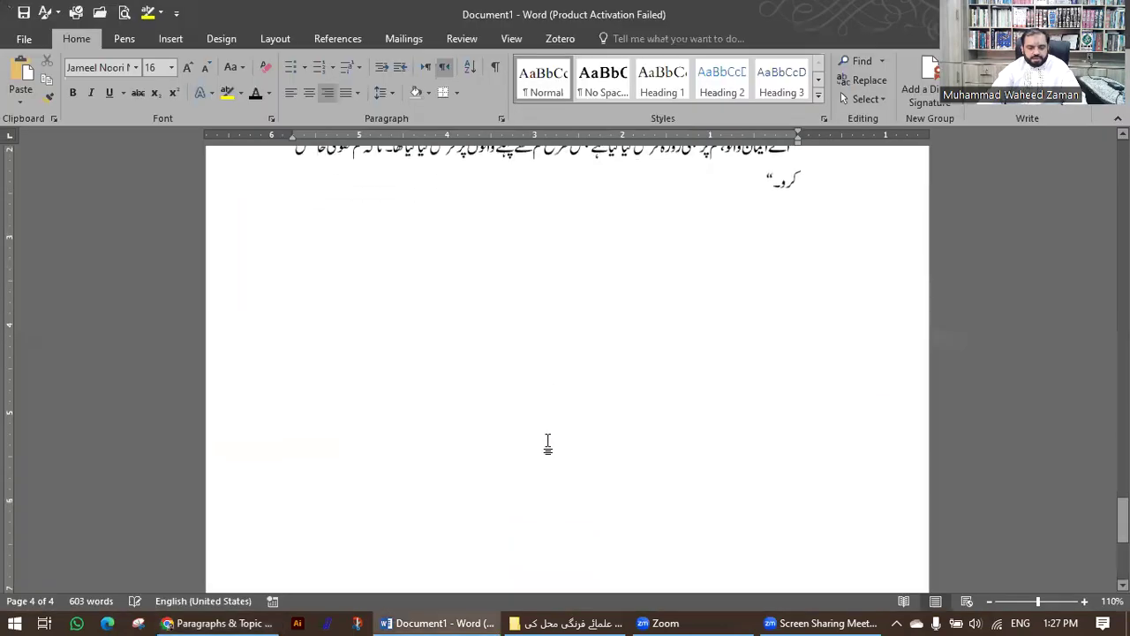
pyautogui.hotkey('ctrl', 'v')
pyautogui.scroll(3, 301, 432)
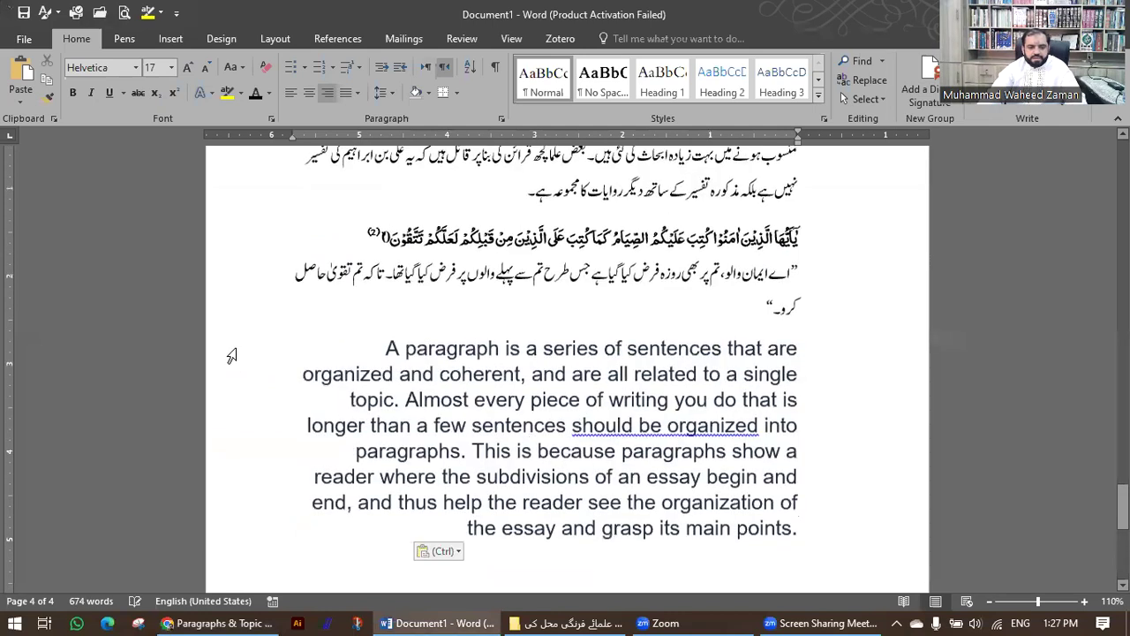
pyautogui.moveTo(231, 355); pyautogui.dragTo(242, 524)
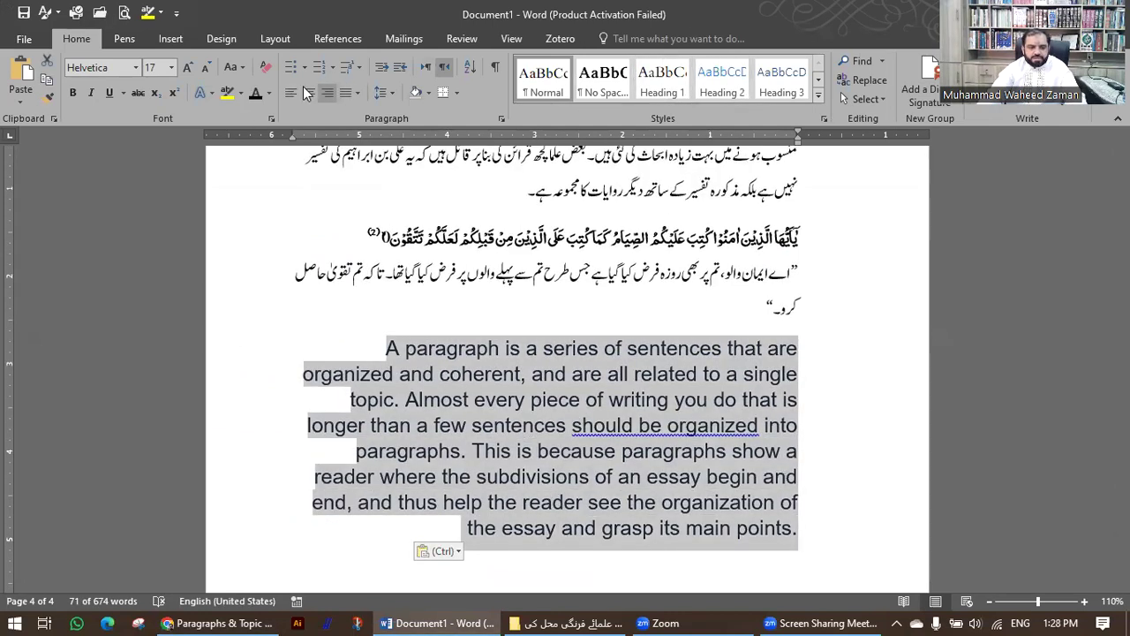
pyautogui.click(426, 68)
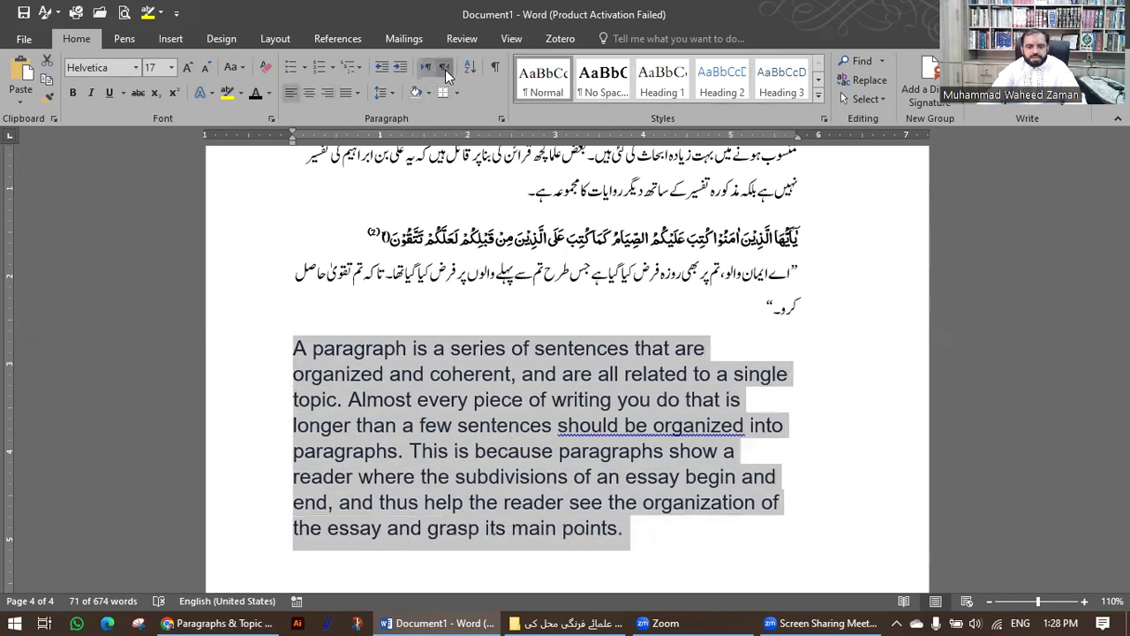
pyautogui.click(444, 68)
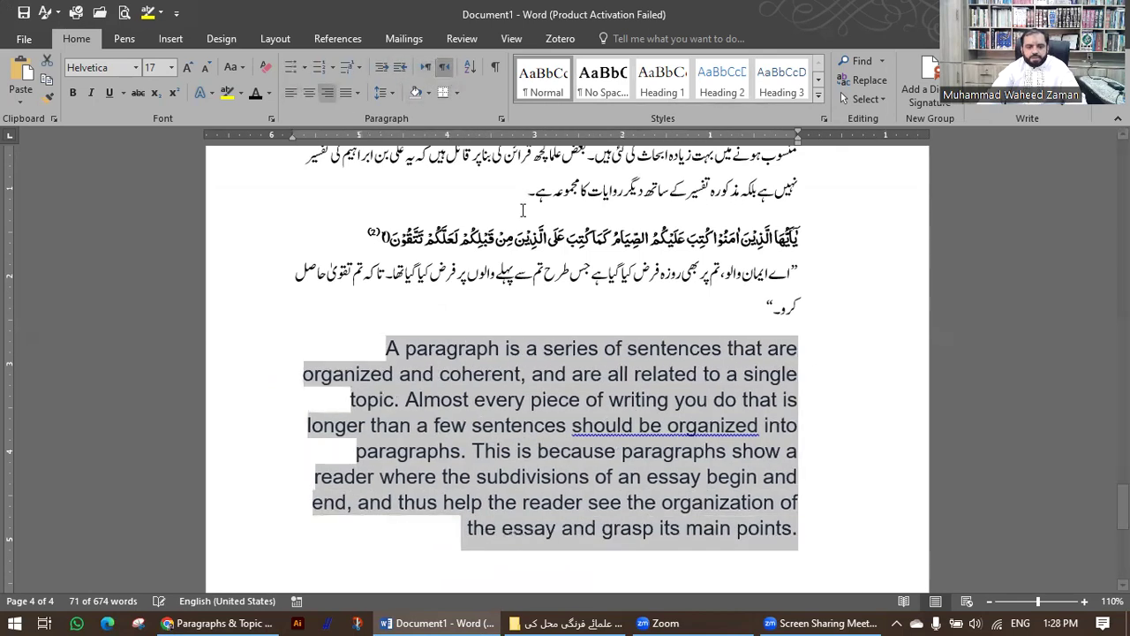
pyautogui.click(426, 66)
# Format the pasted paragraph as 14 pt, justified Times New Roman
pyautogui.click(154, 68)
pyautogui.write('14')
pyautogui.press('Return')
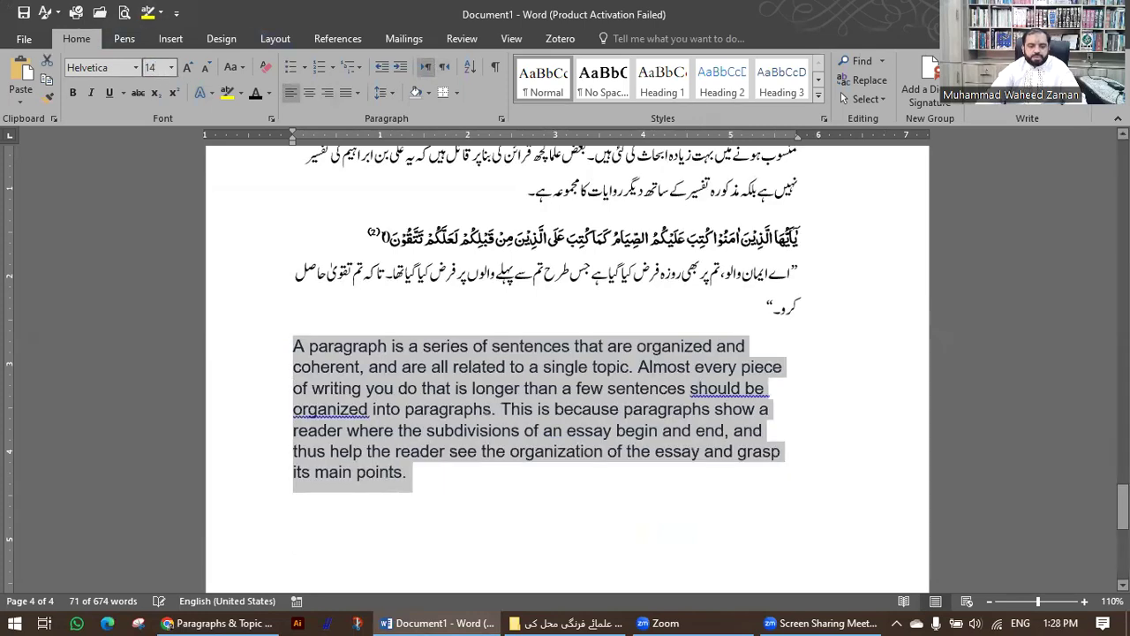
pyautogui.click(358, 94)
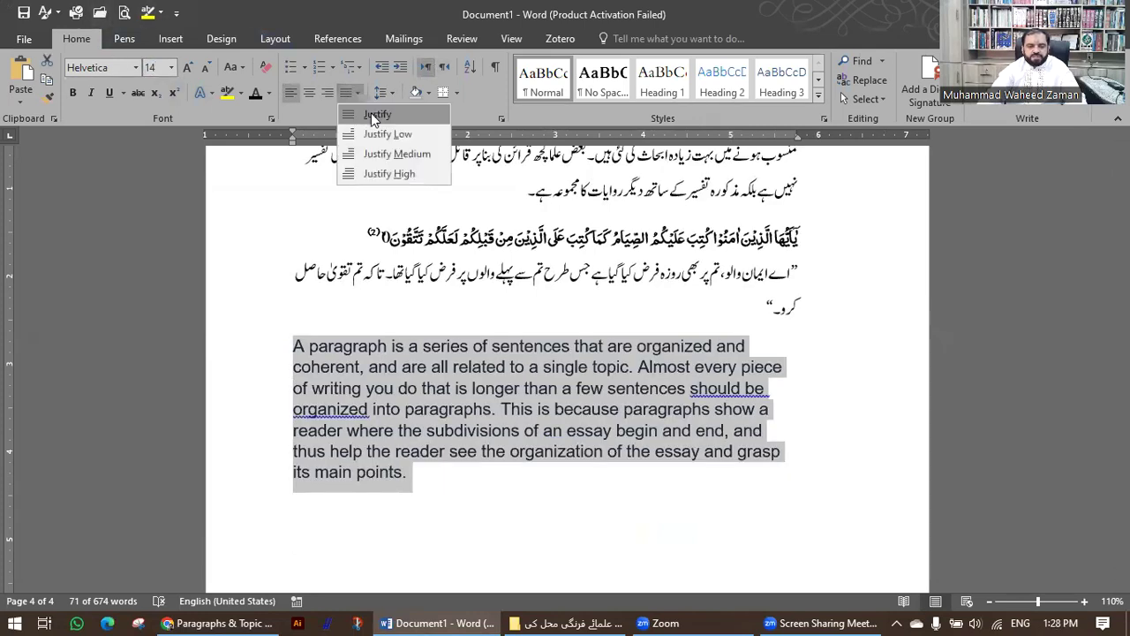
pyautogui.click(371, 113)
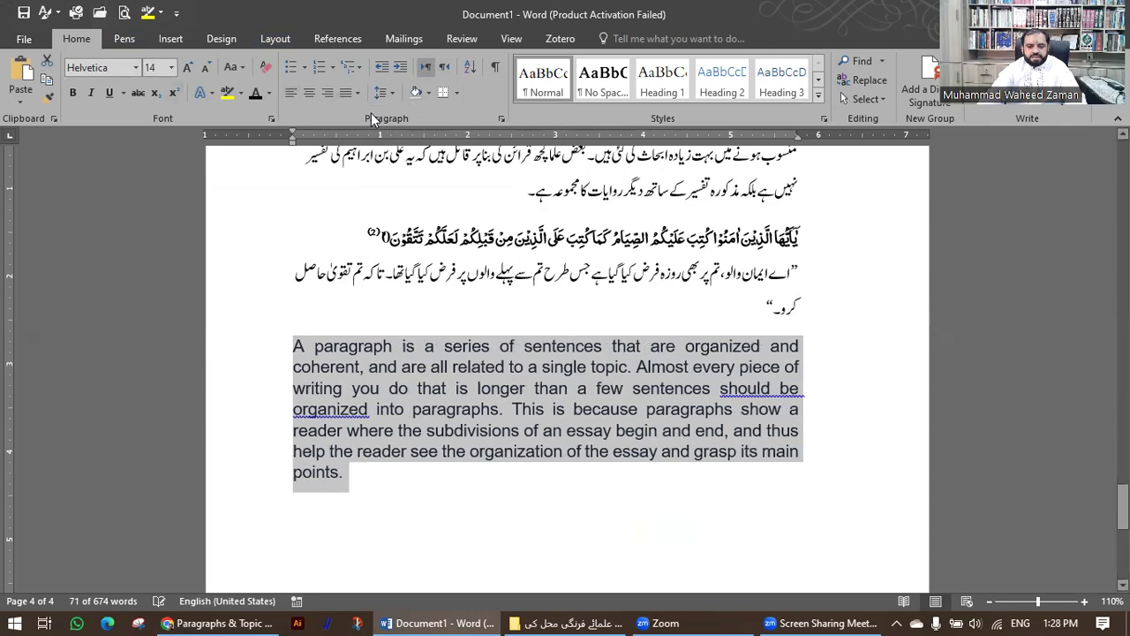
pyautogui.click(100, 70)
pyautogui.write('Times New Roman')
pyautogui.press('Return')
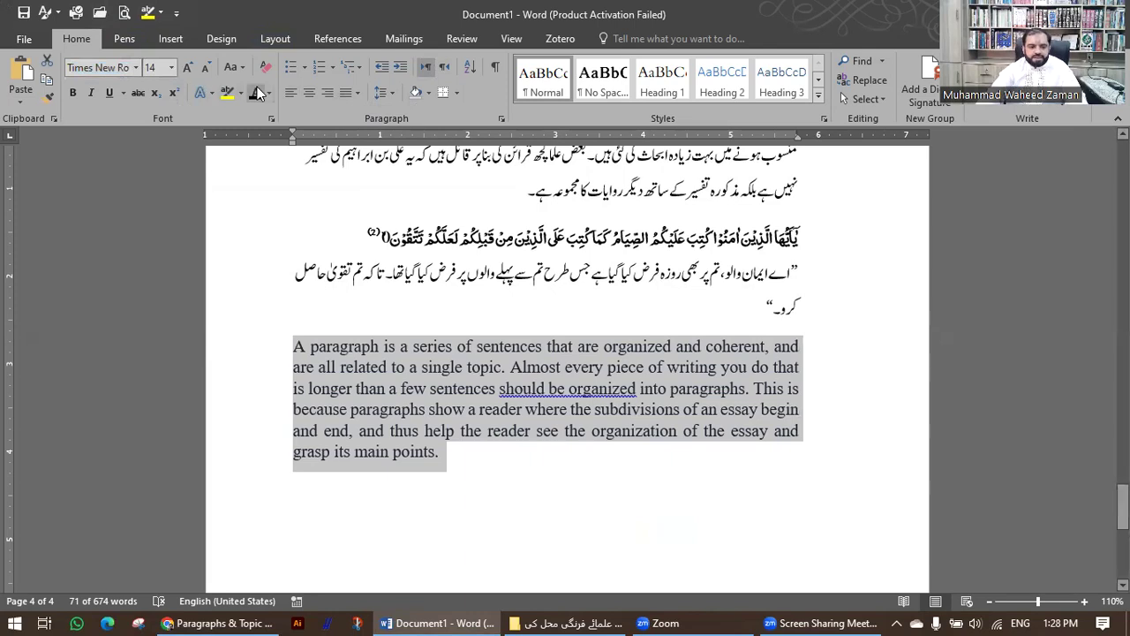
pyautogui.click(485, 455)
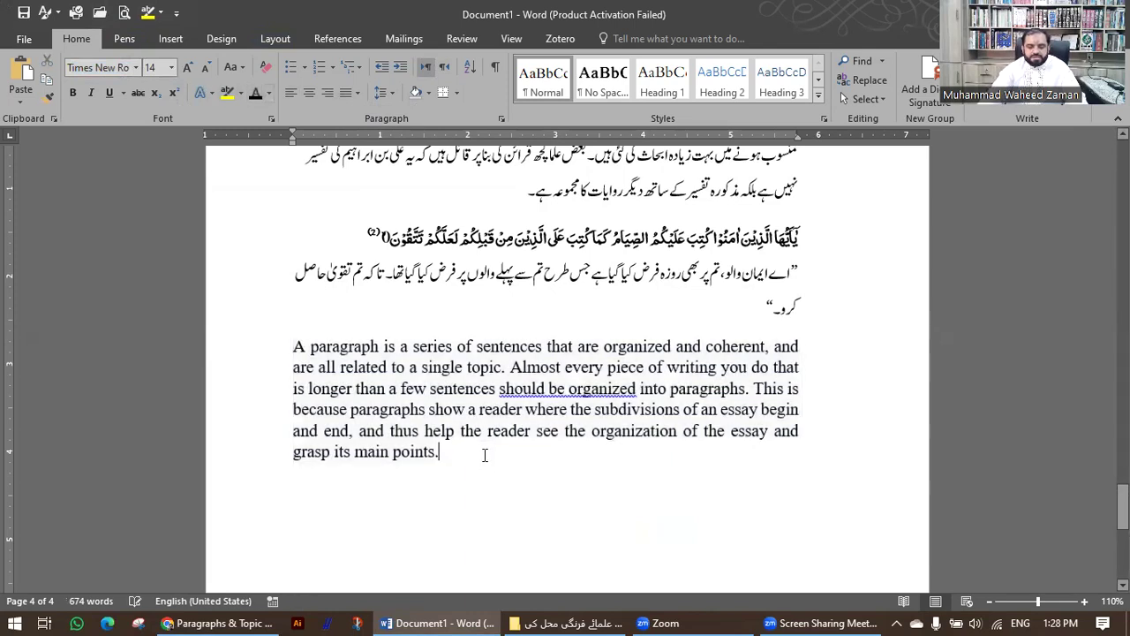
pyautogui.scroll(2, 484, 454)
# Indent the Urdu verse and its translation from both sides using the ruler markers
pyautogui.moveTo(755, 382); pyautogui.dragTo(819, 321)
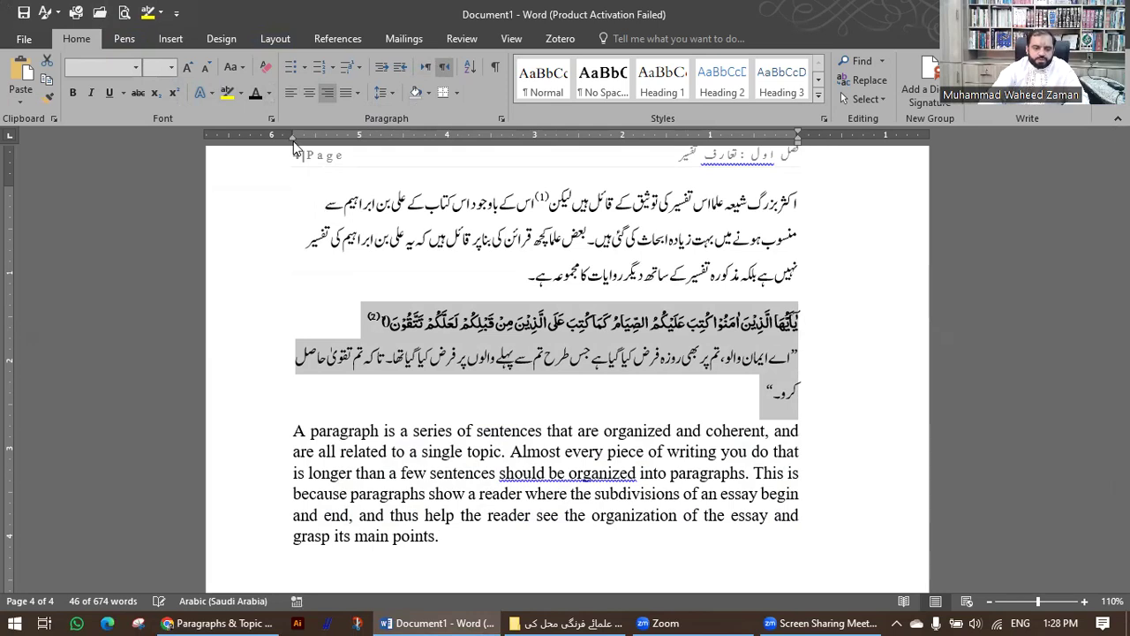
pyautogui.moveTo(291, 136); pyautogui.dragTo(358, 151)
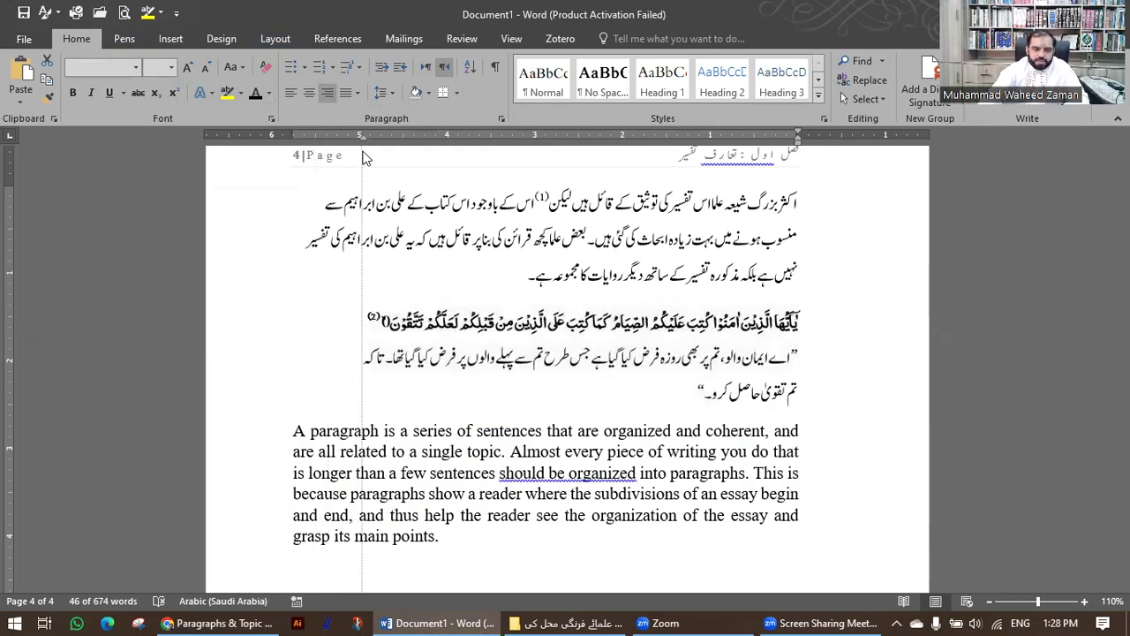
pyautogui.moveTo(796, 140); pyautogui.dragTo(708, 146)
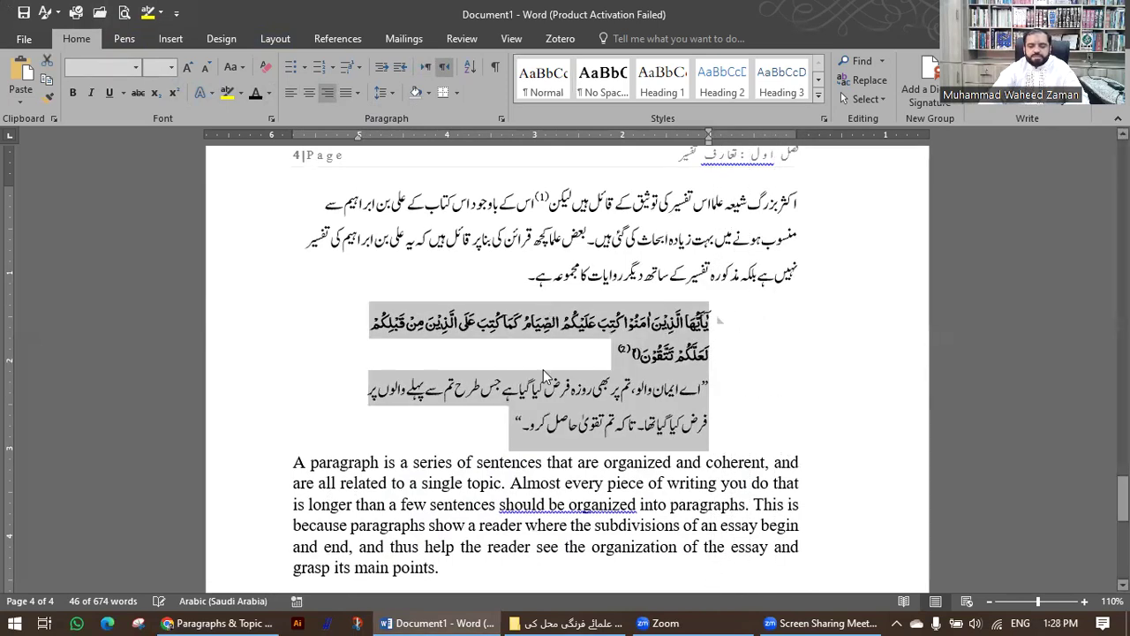
pyautogui.scroll(-1, 543, 369)
pyautogui.click(496, 382)
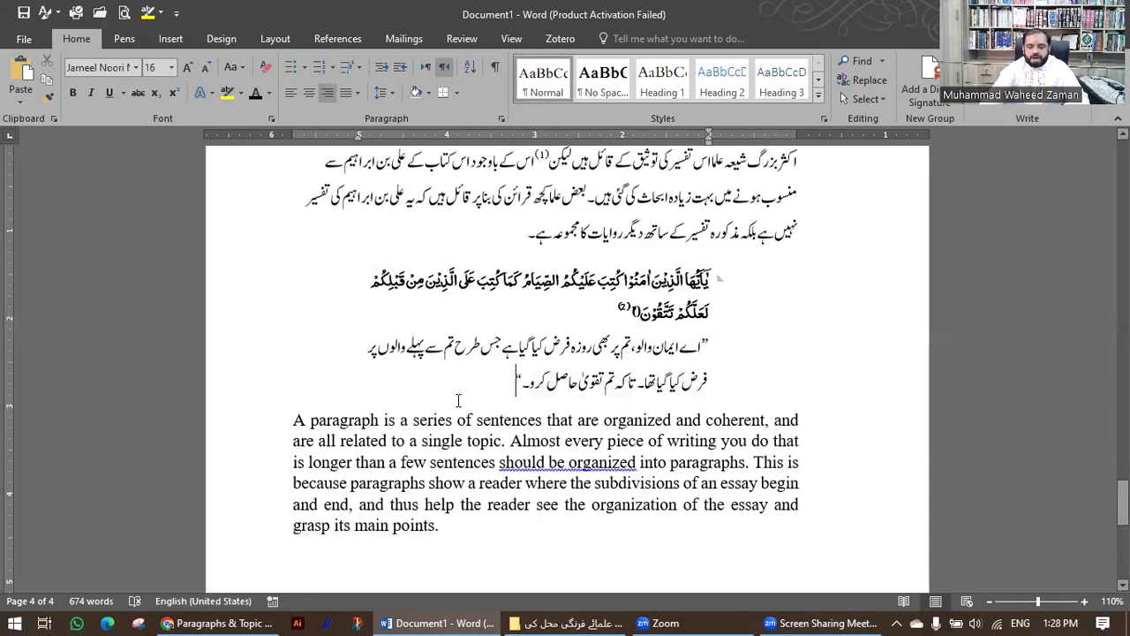
# Wrap the English paragraph in quotation marks and indent it from both sides
pyautogui.scroll(-1, 459, 406)
pyautogui.click(294, 378)
pyautogui.write('“')
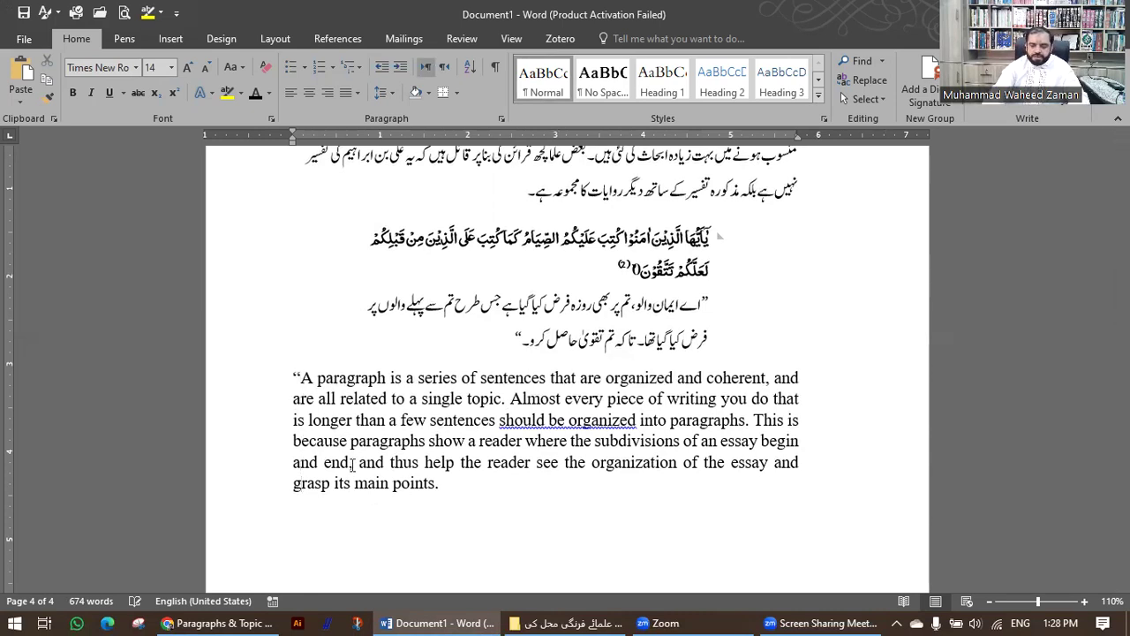
pyautogui.write('”')
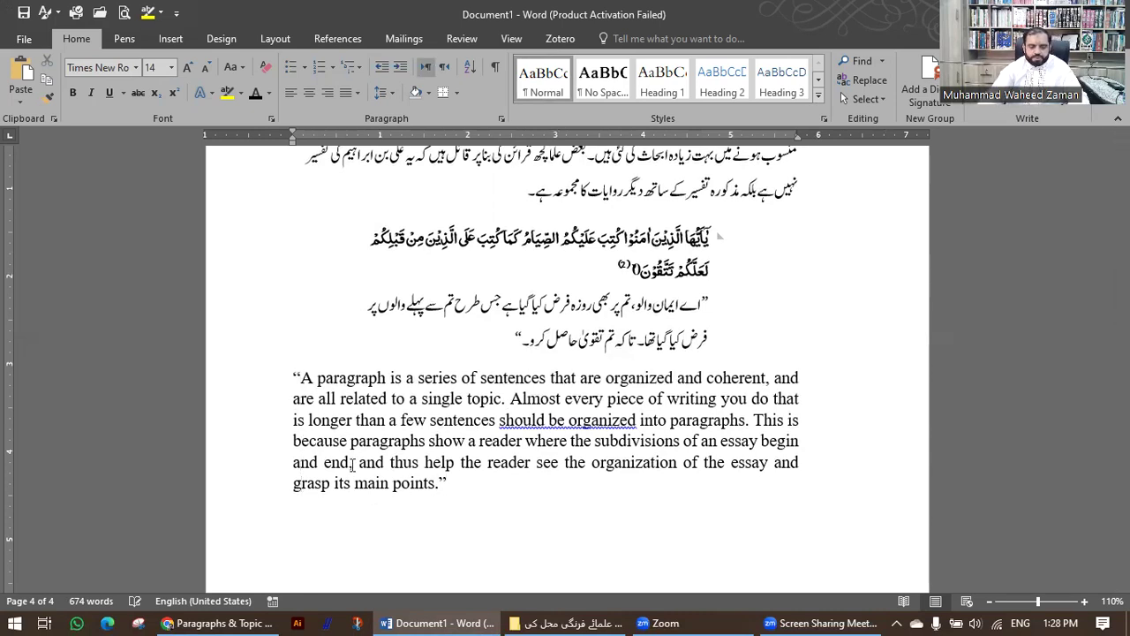
pyautogui.moveTo(265, 388); pyautogui.dragTo(277, 481)
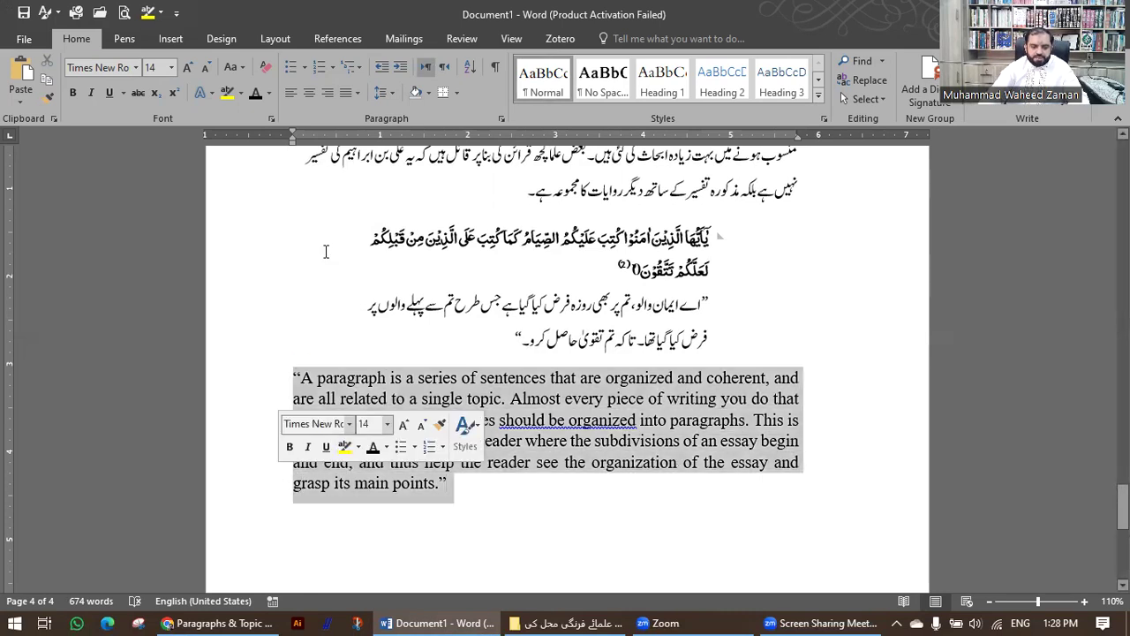
pyautogui.moveTo(293, 140); pyautogui.dragTo(381, 141)
pyautogui.moveTo(796, 137); pyautogui.dragTo(732, 136)
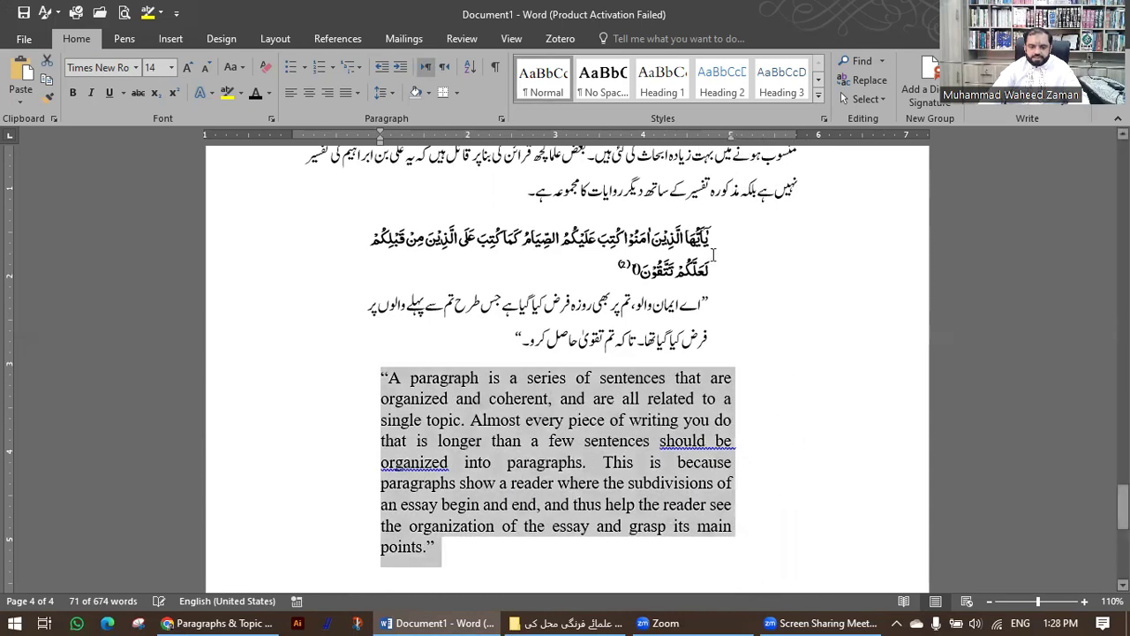
pyautogui.scroll(-2, 452, 477)
pyautogui.click(453, 522)
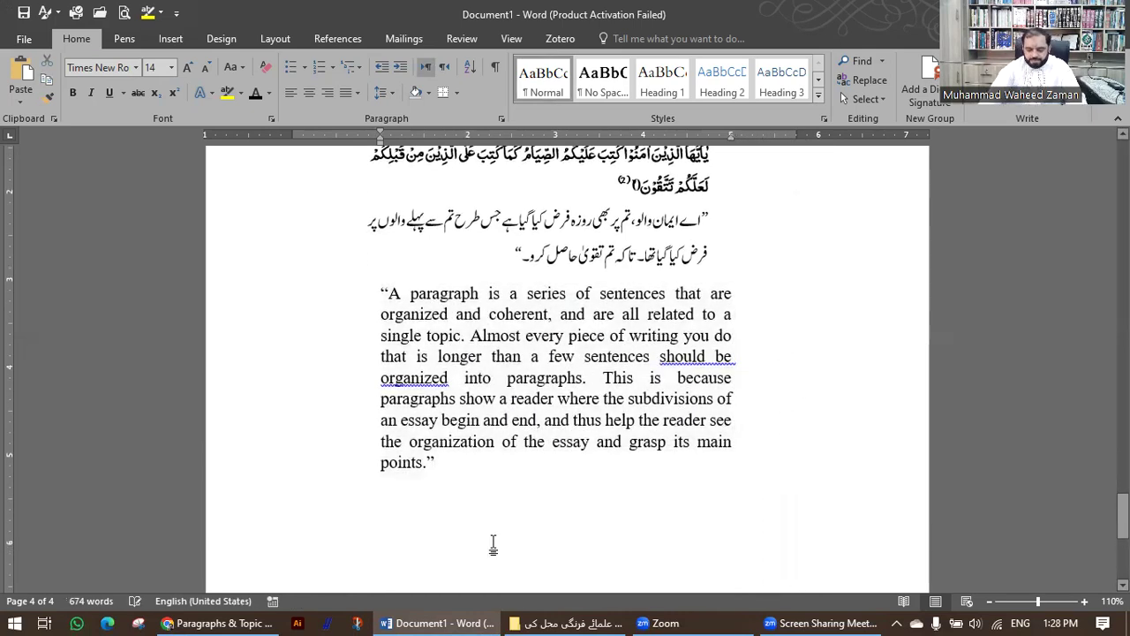
# Insert footnote 3 inside parentheses after the English quote, then return to the Indiana University page in Chrome
pyautogui.click(446, 462)
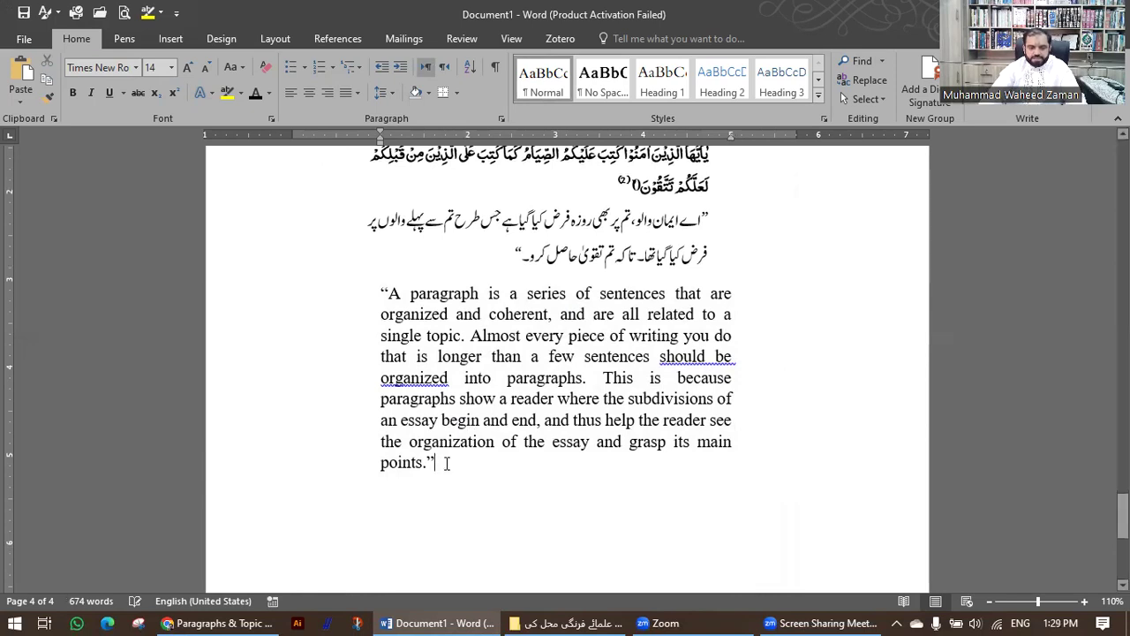
pyautogui.write('(')
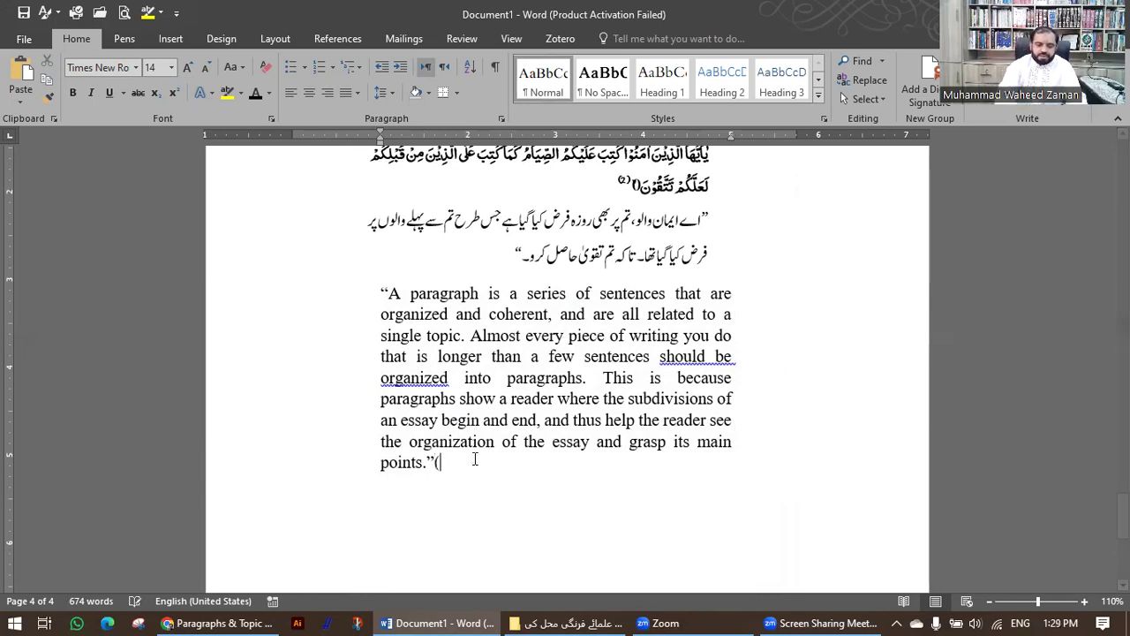
pyautogui.write(')')
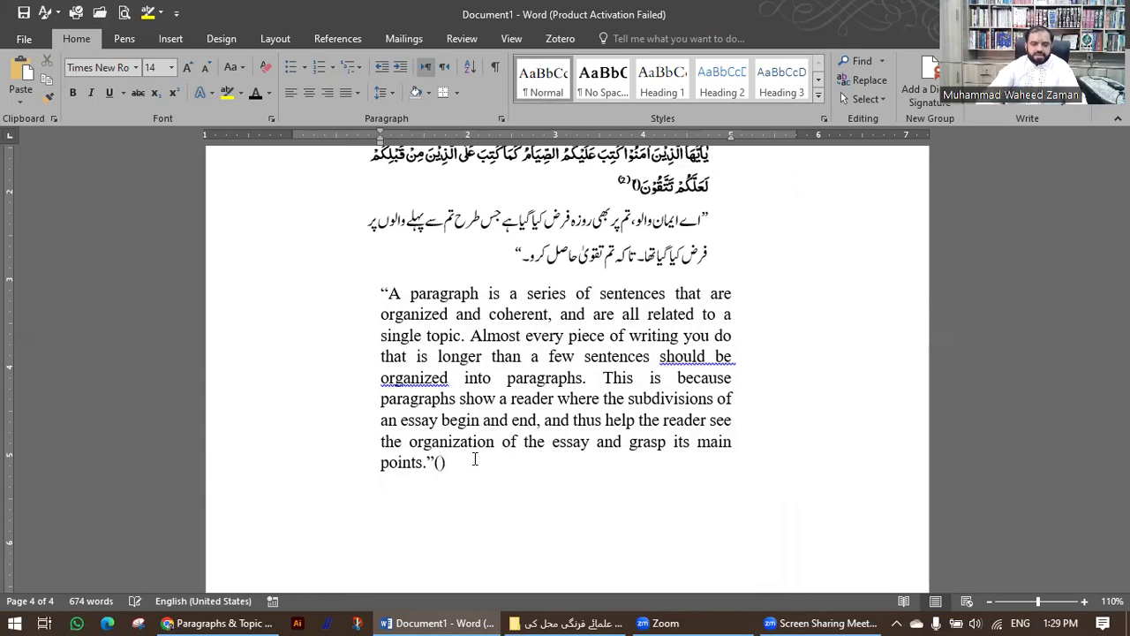
pyautogui.click(338, 39)
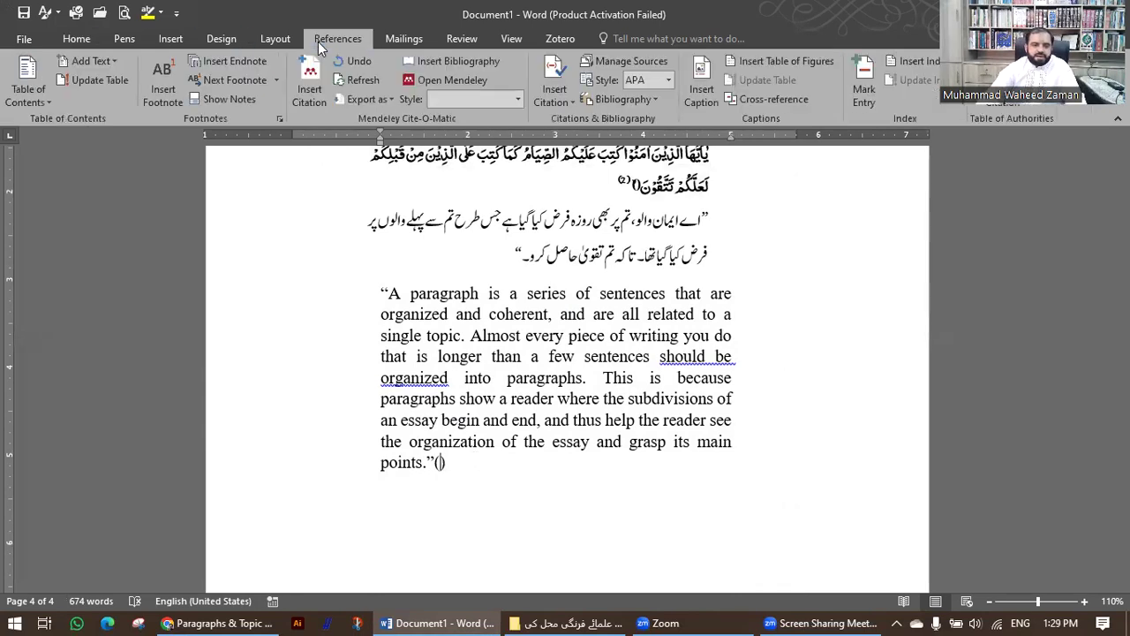
pyautogui.click(170, 89)
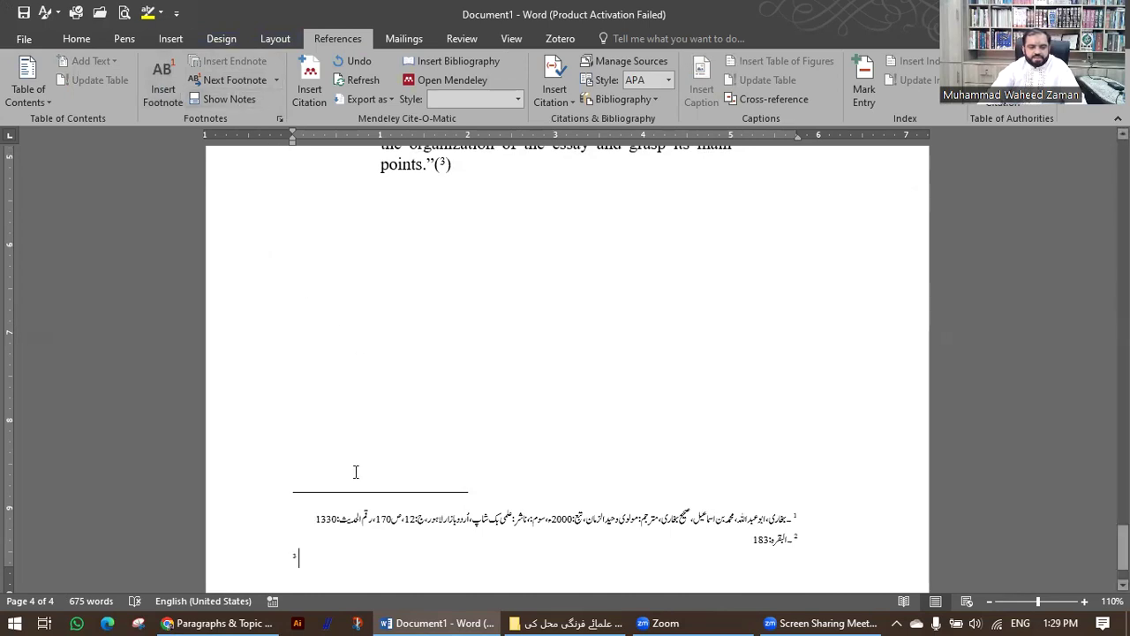
pyautogui.scroll(-2, 334, 540)
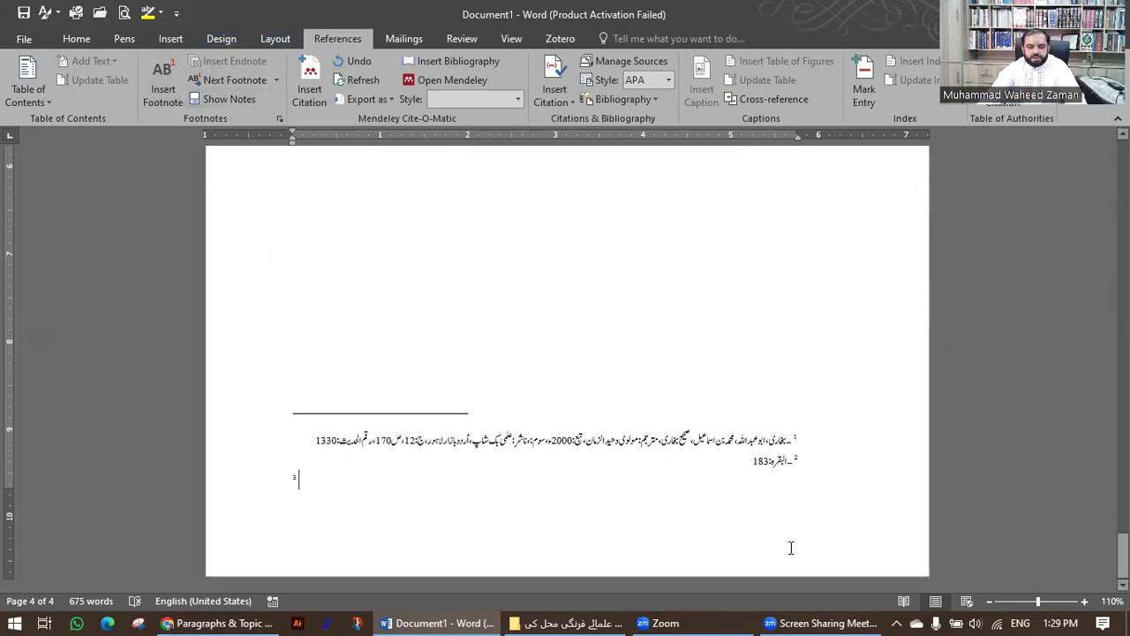
pyautogui.click(220, 623)
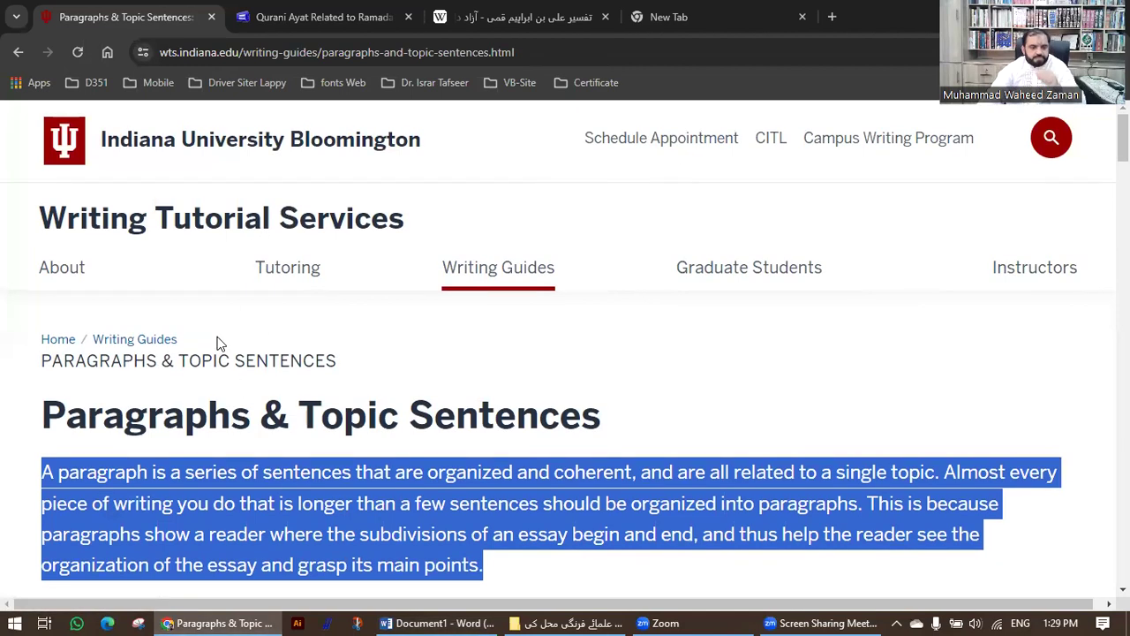
# Copy the 'Writing Tutorial Services' heading from Chrome and paste it into footnote 3
pyautogui.scroll(-1, 174, 360)
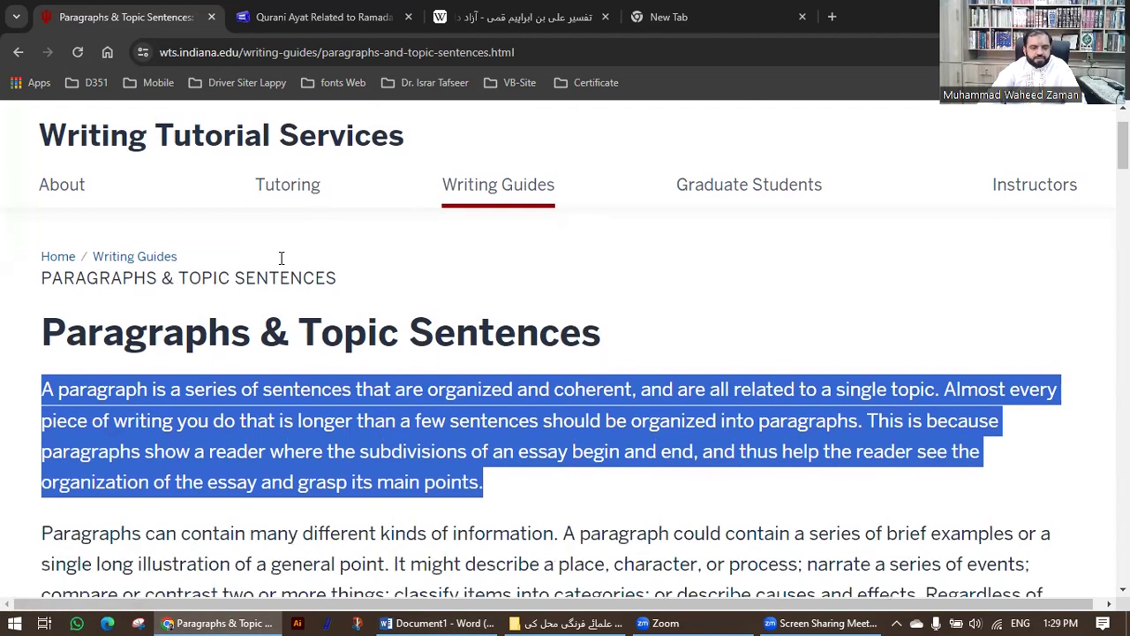
pyautogui.scroll(1, 263, 282)
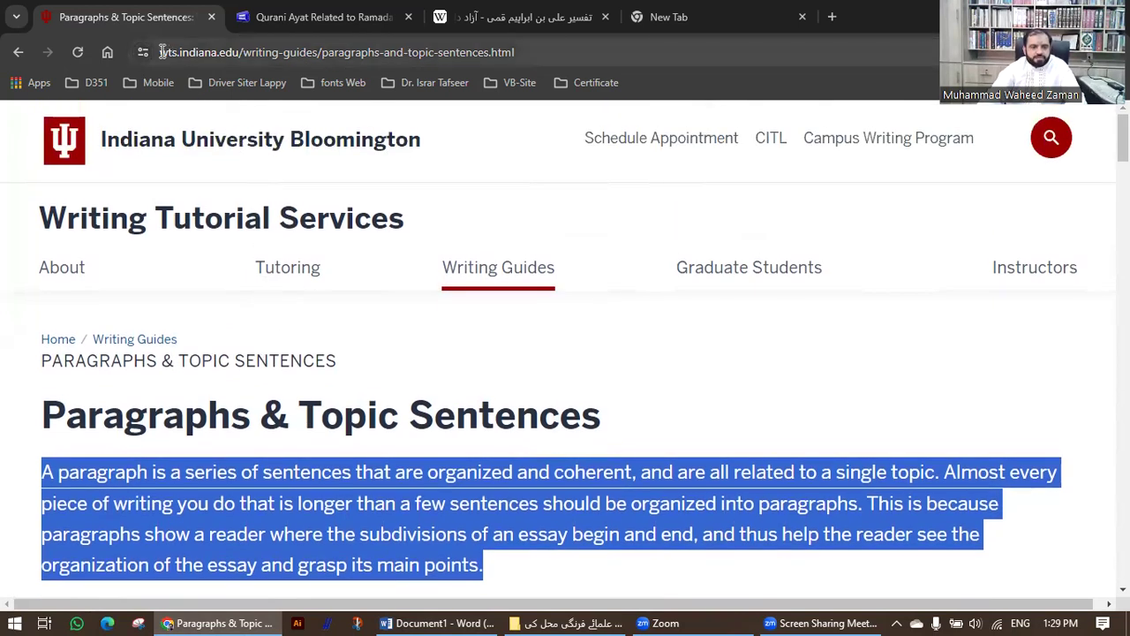
pyautogui.click(239, 52)
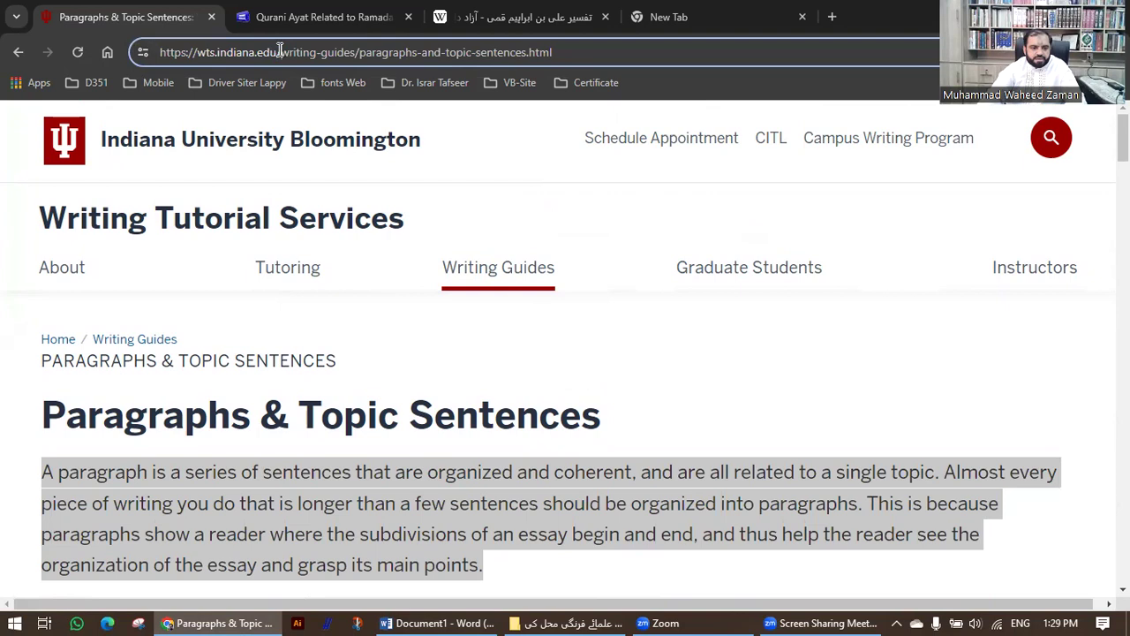
pyautogui.moveTo(277, 52); pyautogui.dragTo(152, 57)
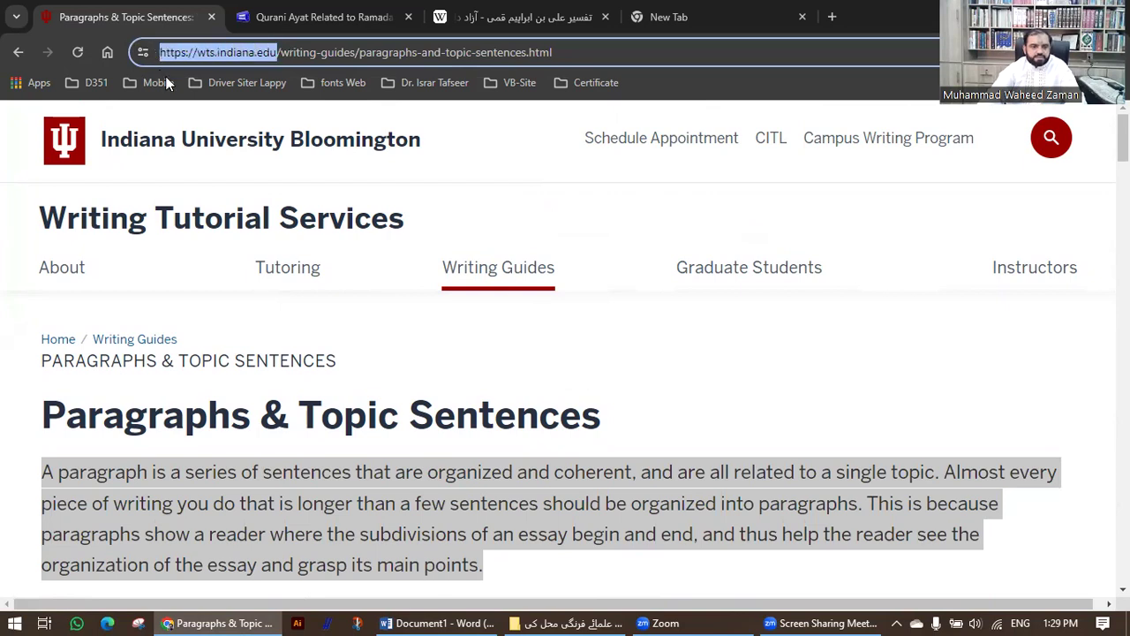
pyautogui.hotkey('alt', 'Tab')
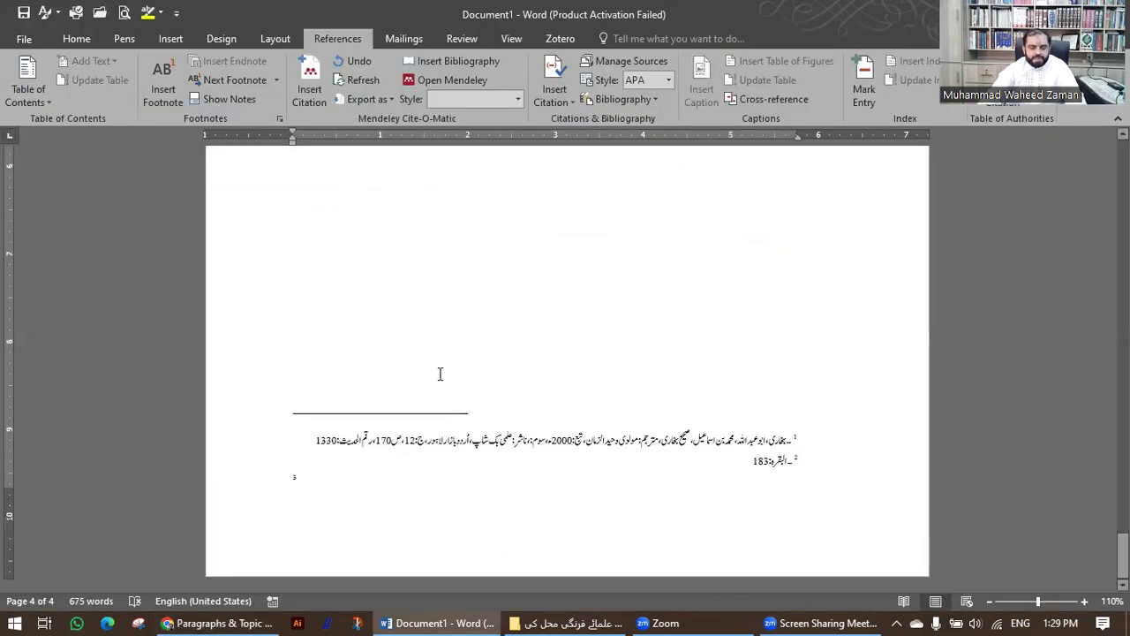
pyautogui.hotkey('alt', 'Tab')
pyautogui.tripleClick(309, 54)
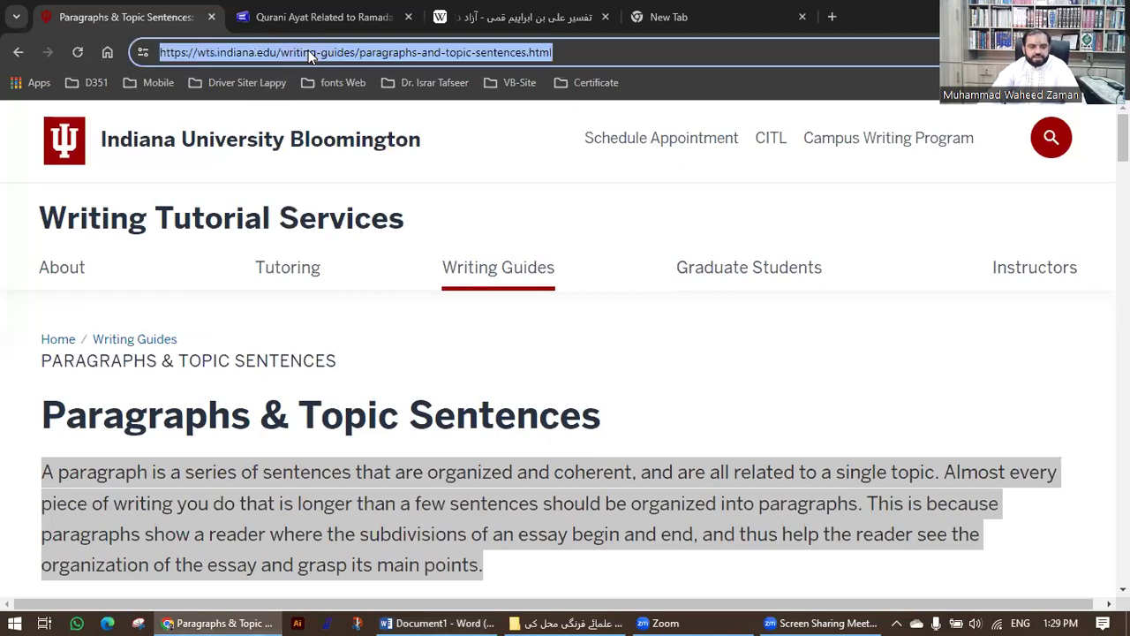
pyautogui.hotkey('alt', 'Tab')
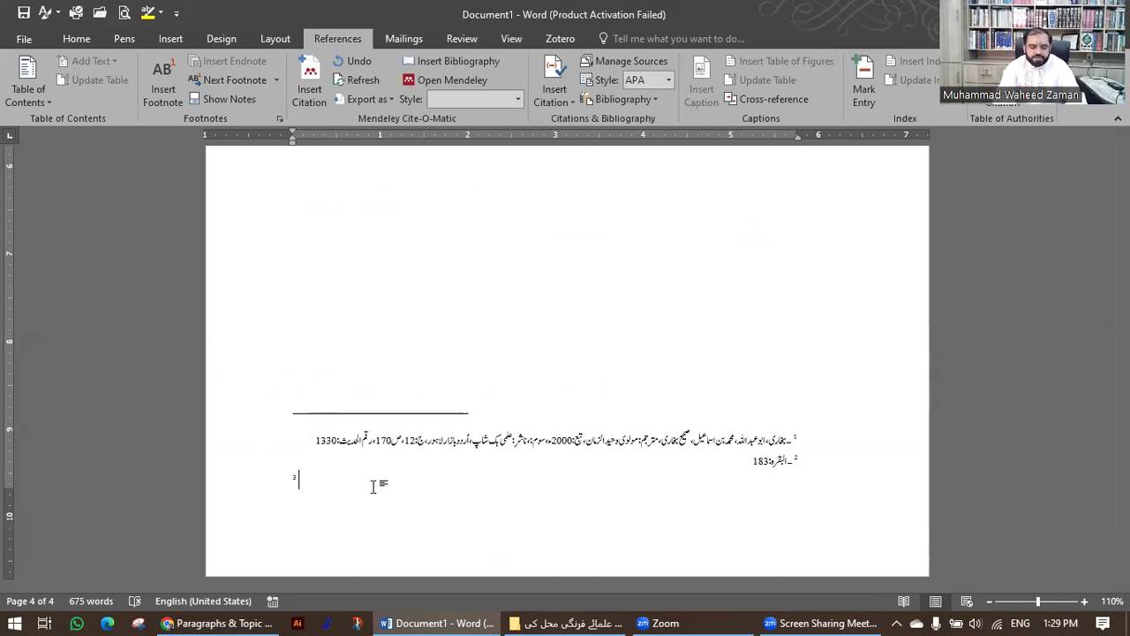
pyautogui.hotkey('alt', 'Tab')
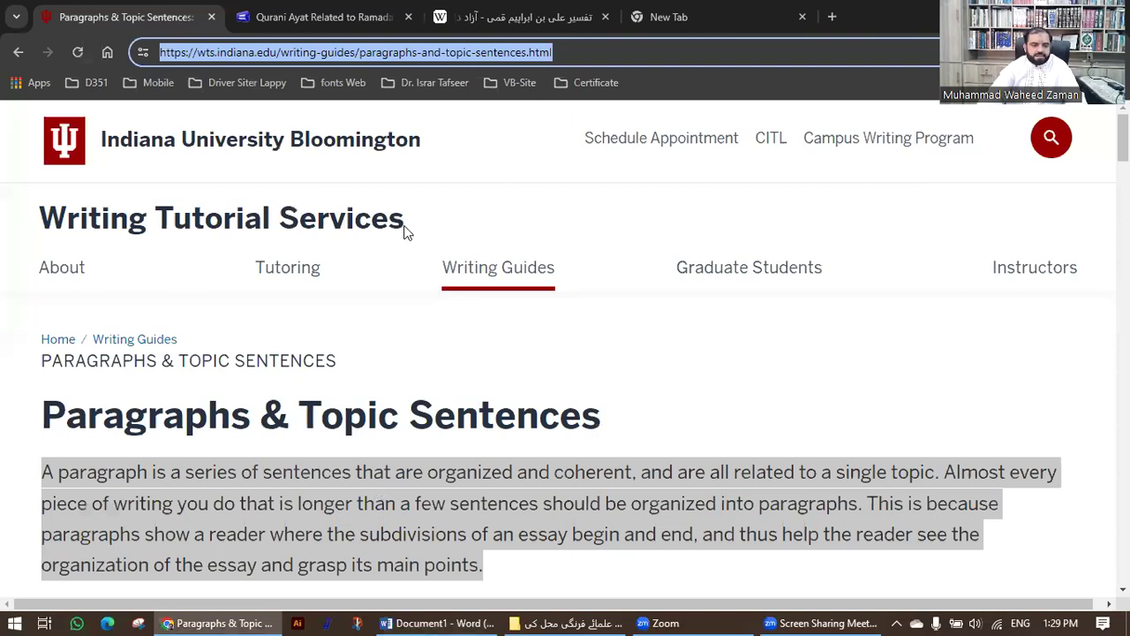
pyautogui.click(342, 228)
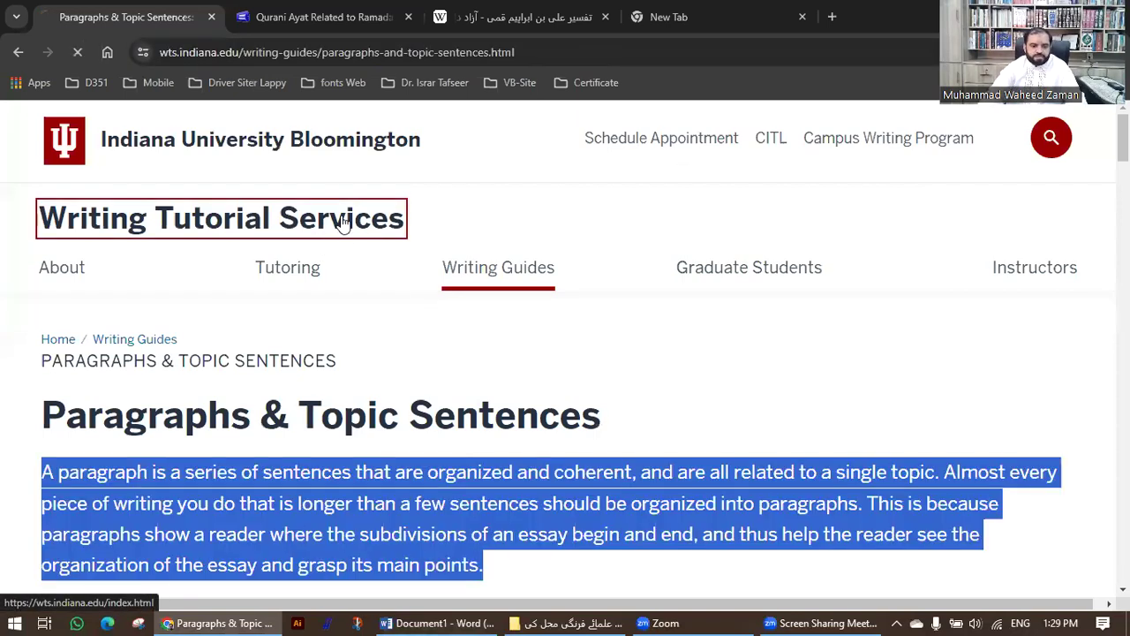
pyautogui.rightClick(343, 218)
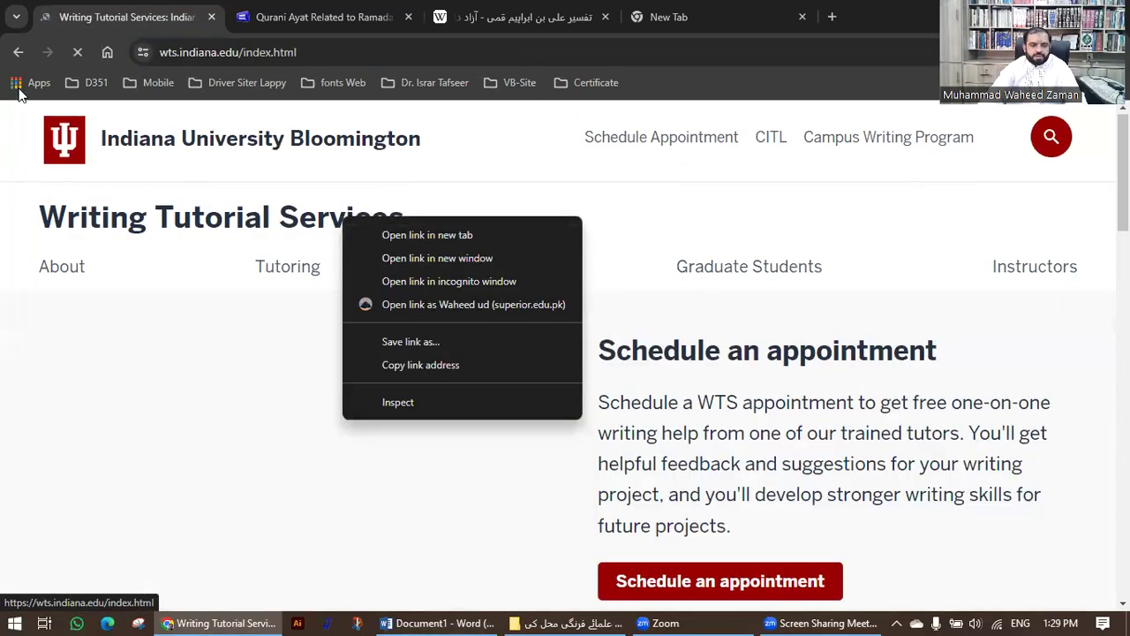
pyautogui.click(149, 216)
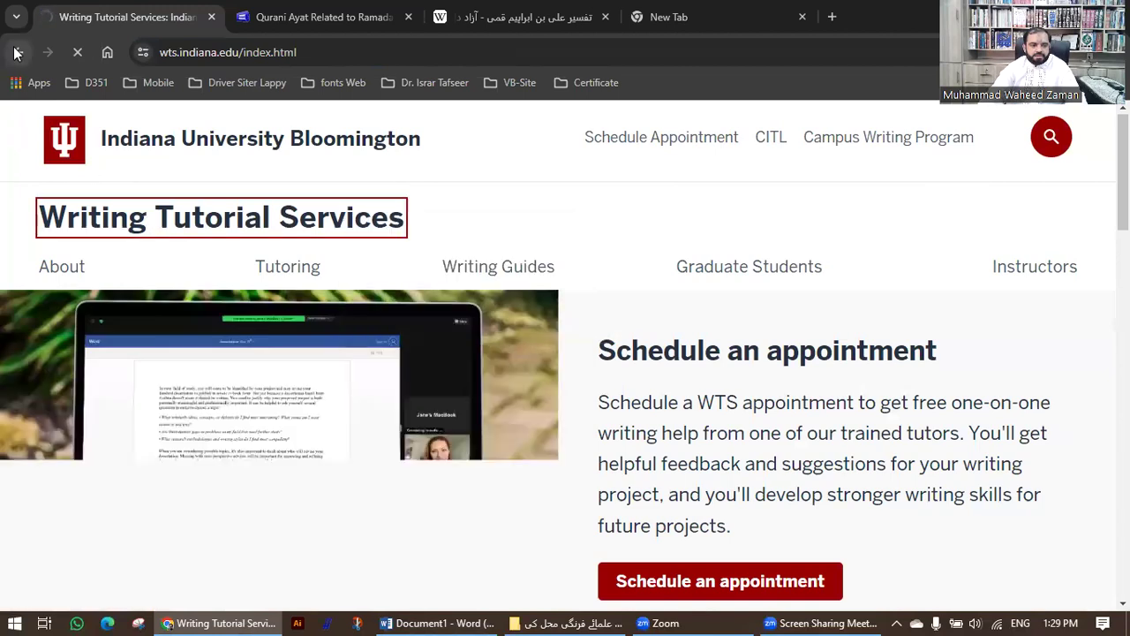
pyautogui.click(17, 53)
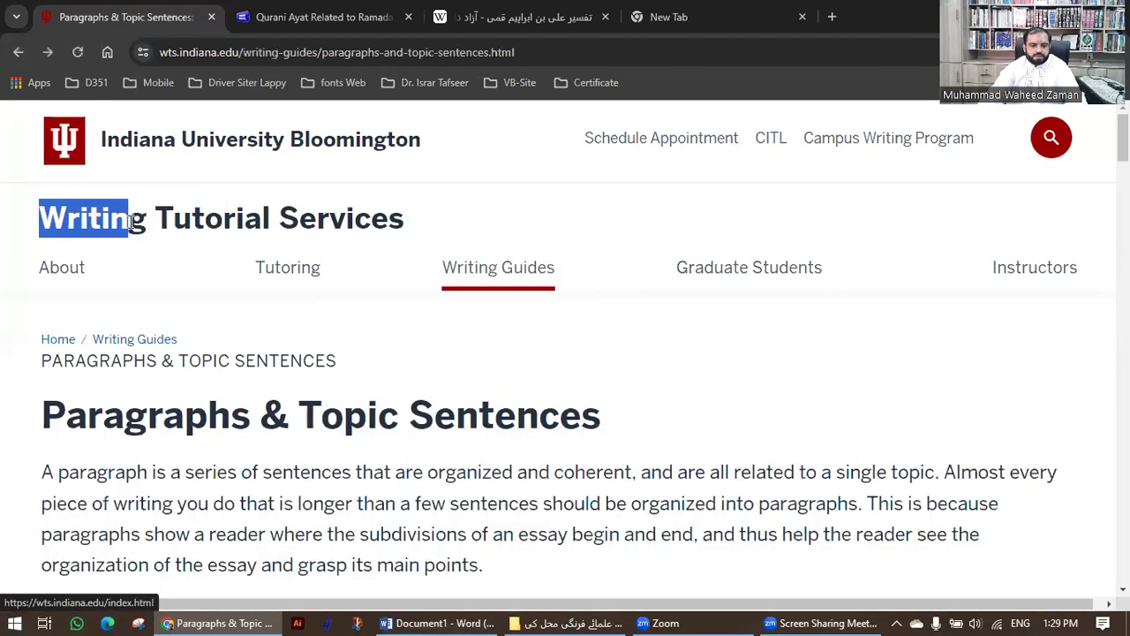
pyautogui.tripleClick(420, 221)
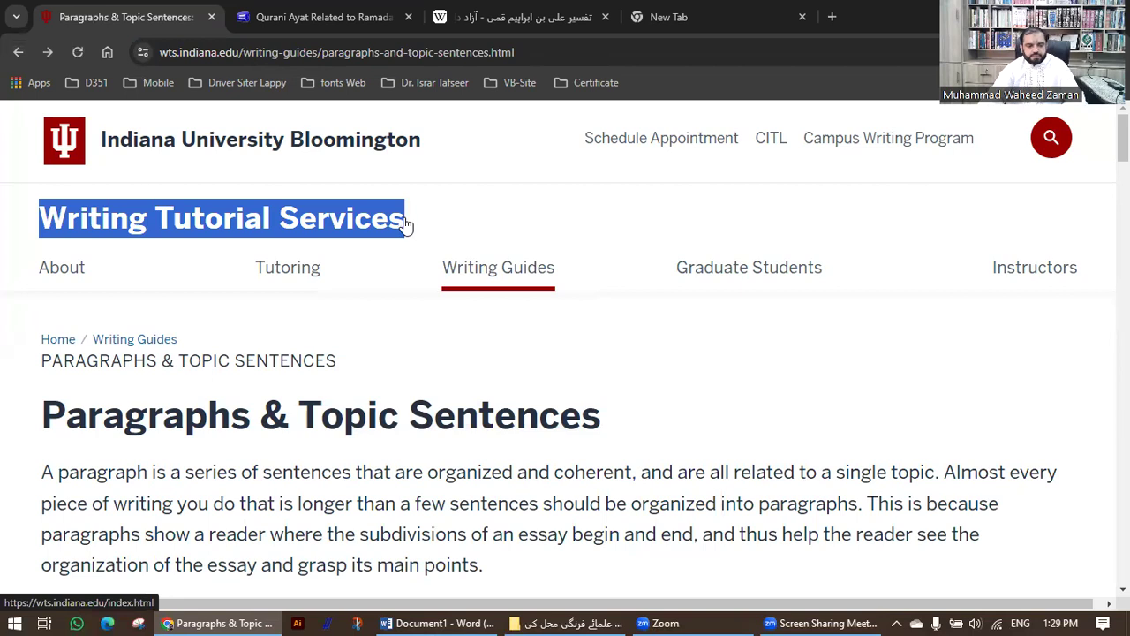
pyautogui.hotkey('ctrl', 'c')
pyautogui.hotkey('alt', 'Tab')
pyautogui.hotkey('ctrl', 'v')
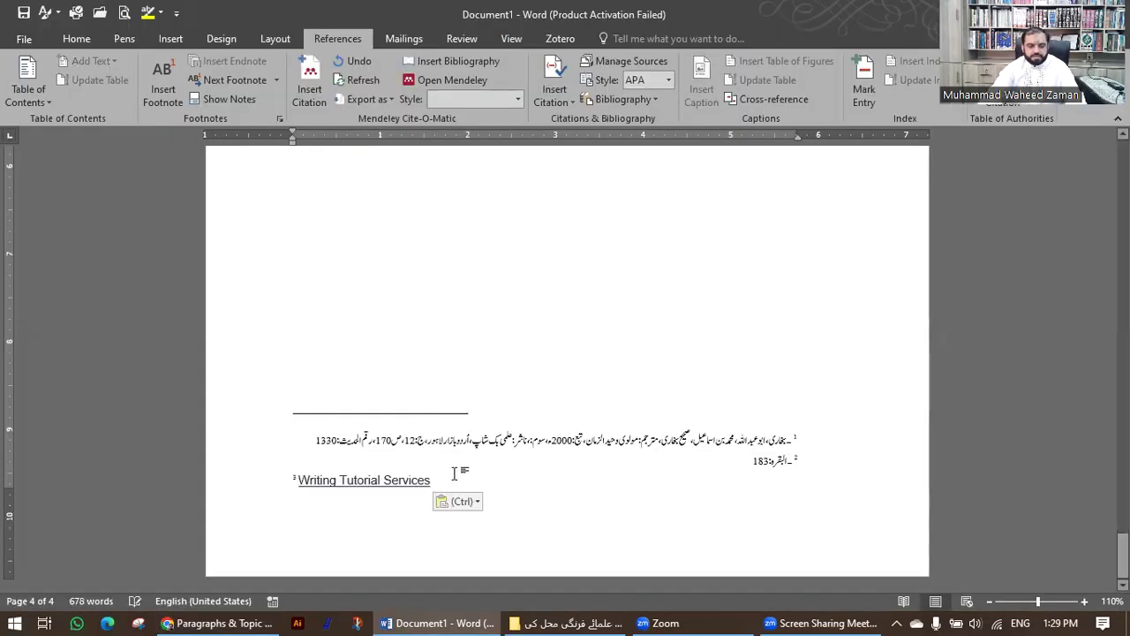
# Add 'Dated: 19, May 2024' after the title and paste the page's full web address below it
pyautogui.write(', Dated :')
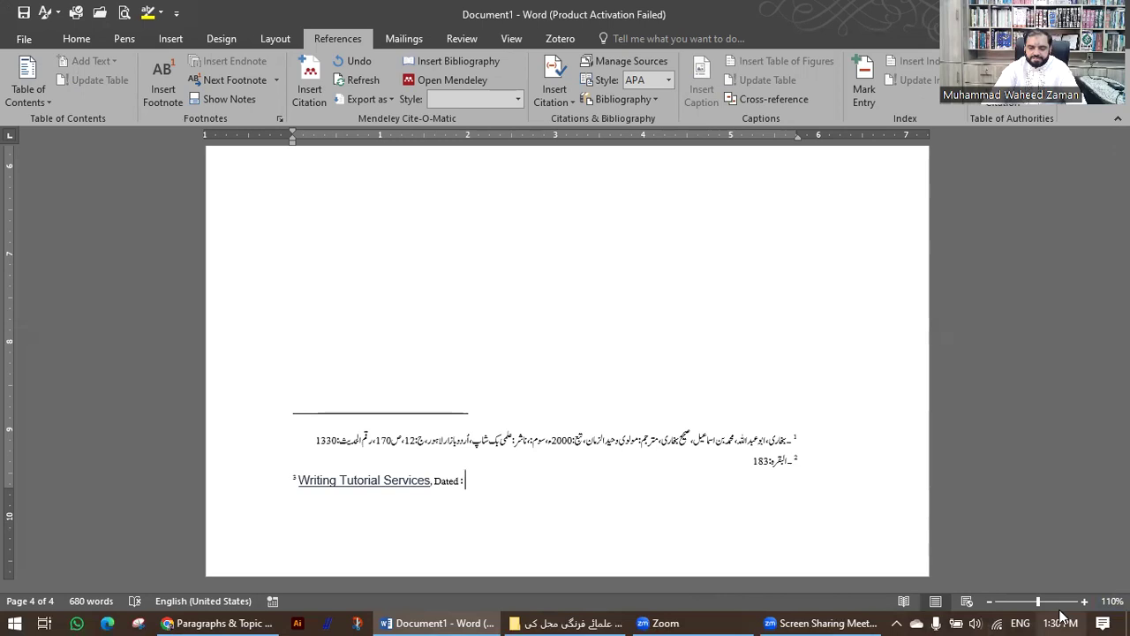
pyautogui.write('19')
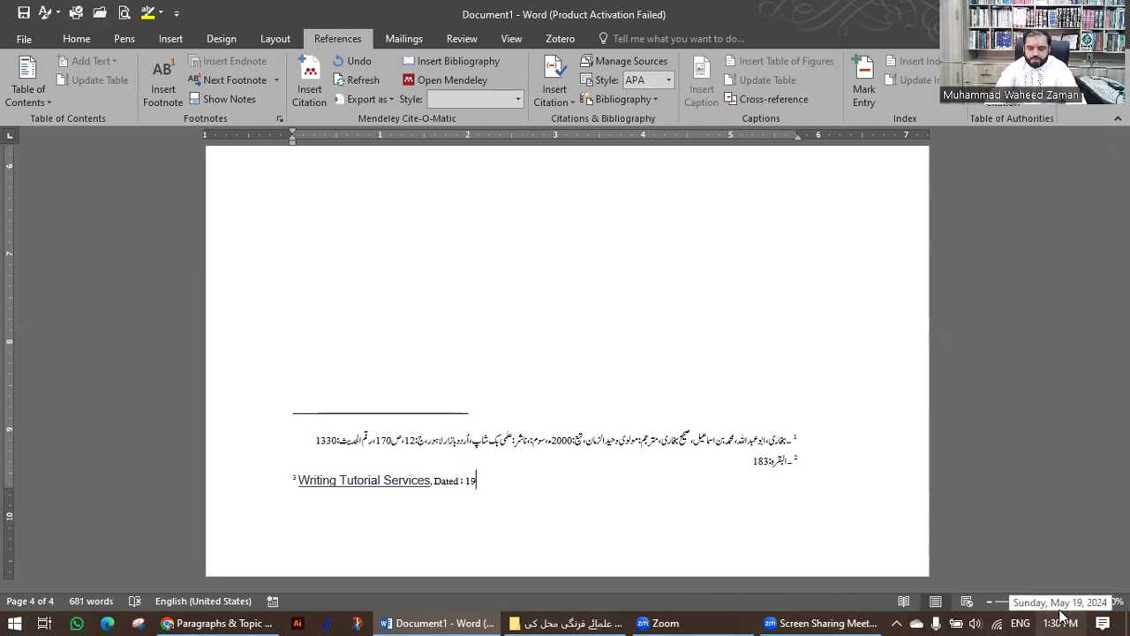
pyautogui.write(', May')
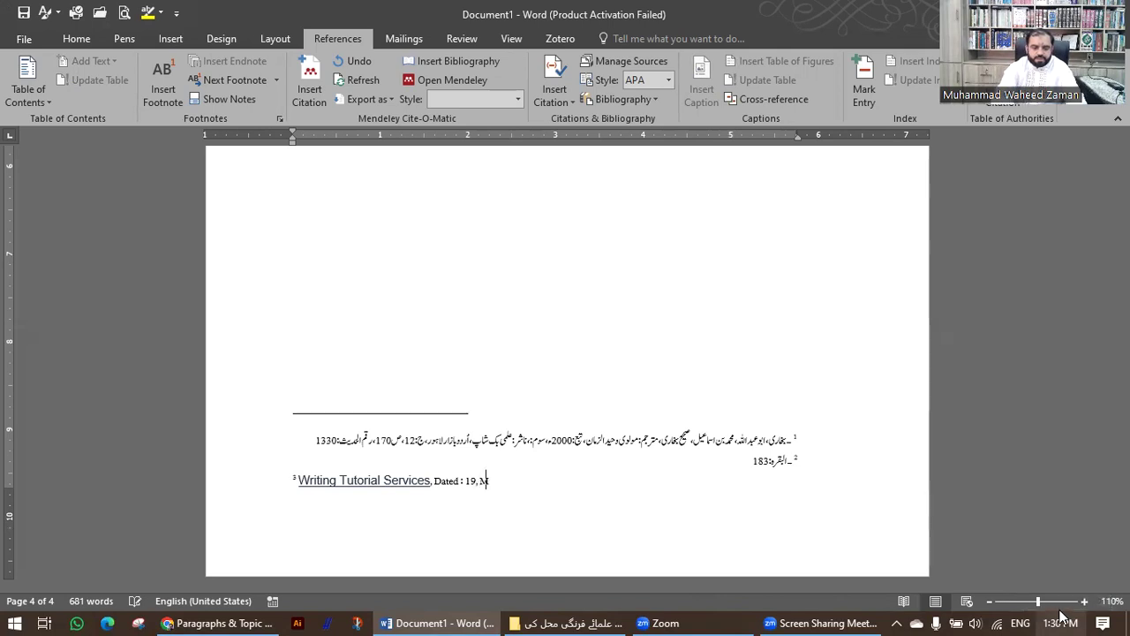
pyautogui.write(' 2024')
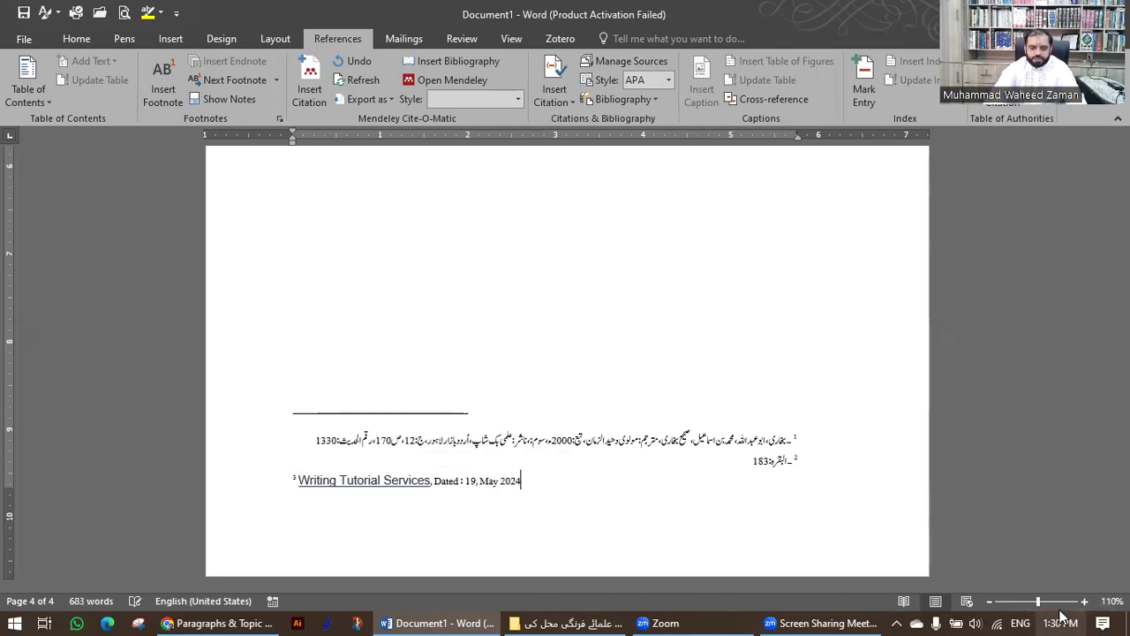
pyautogui.press('Return')
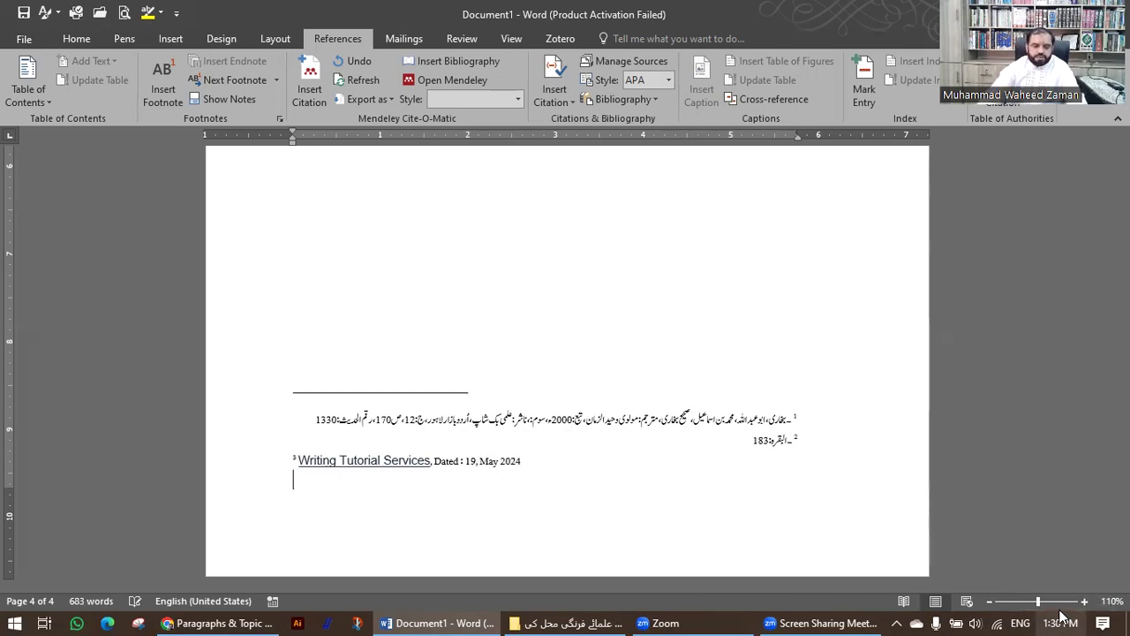
pyautogui.hotkey('alt', 'Tab')
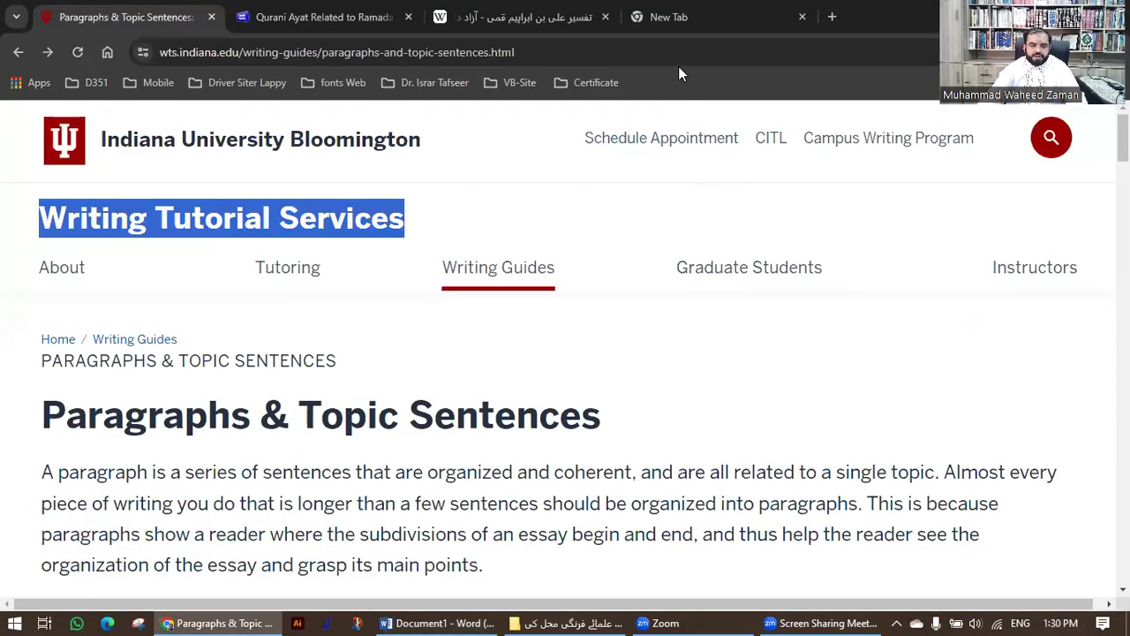
pyautogui.click(687, 54)
pyautogui.hotkey('ctrl', 'c')
pyautogui.hotkey('alt', 'Tab')
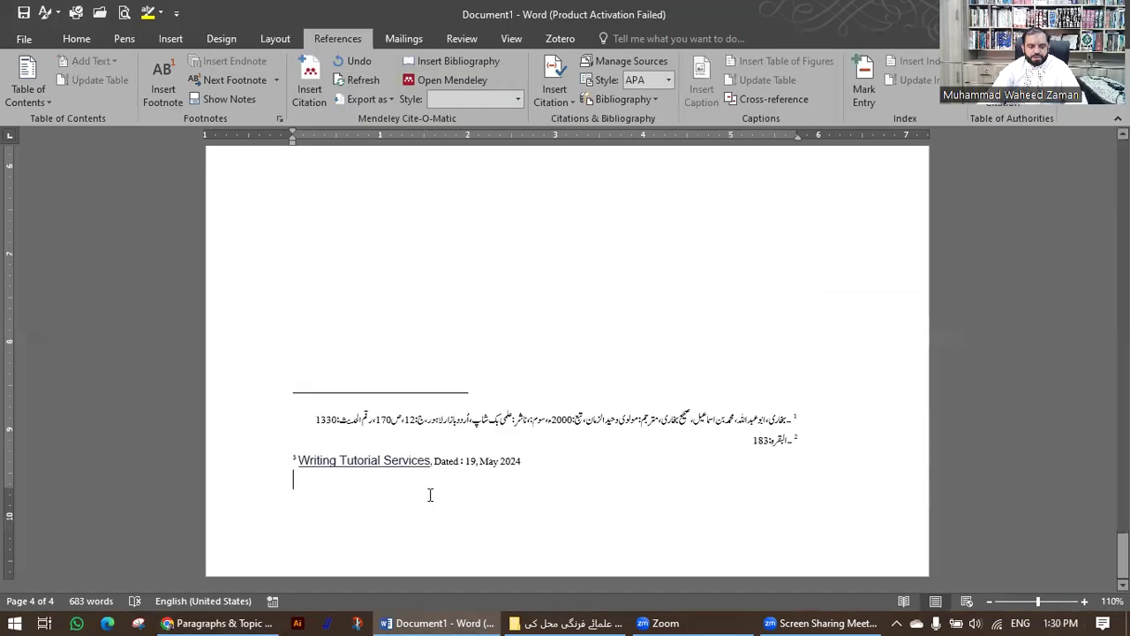
pyautogui.hotkey('ctrl', 'v')
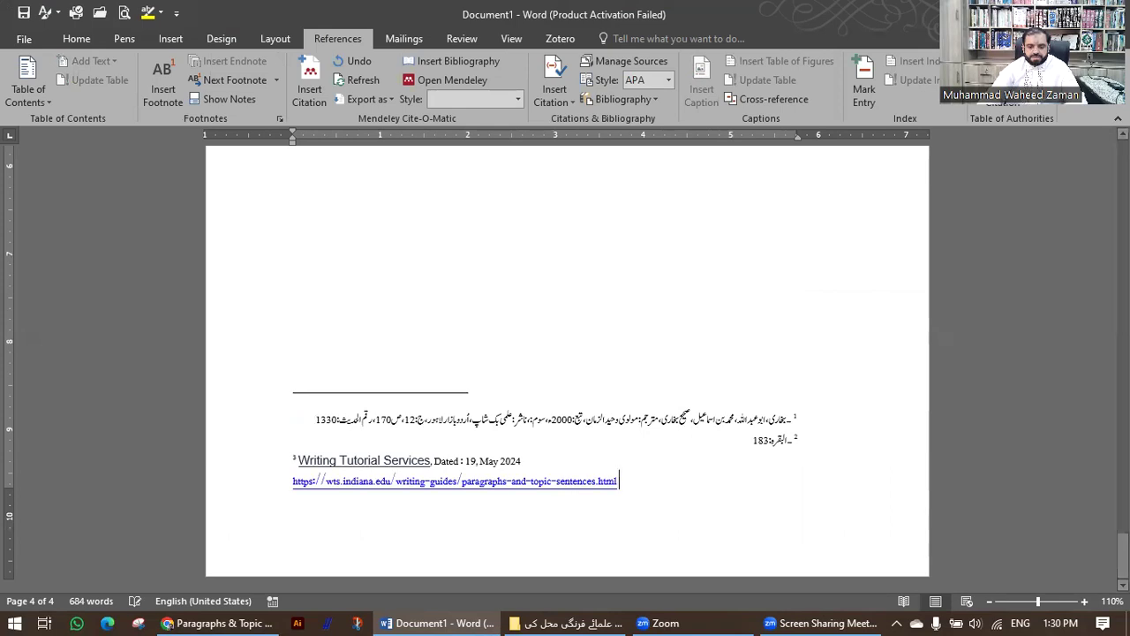
pyautogui.click(618, 337)
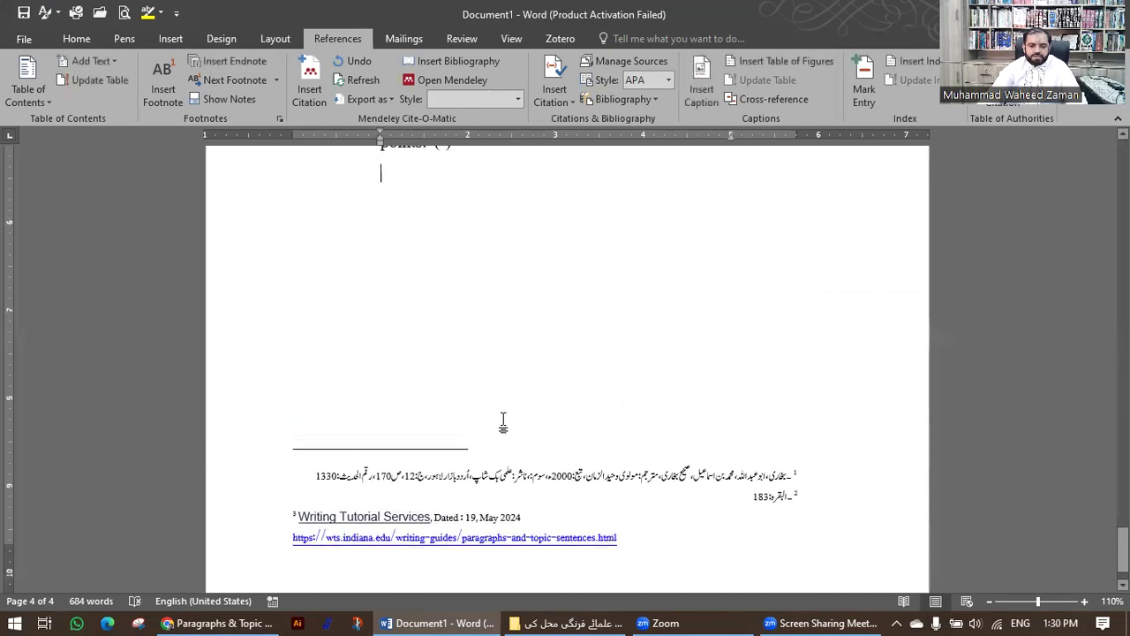
# Remove the hyperlink from 'Writing Tutorial Services' in footnote 3
pyautogui.click(508, 490)
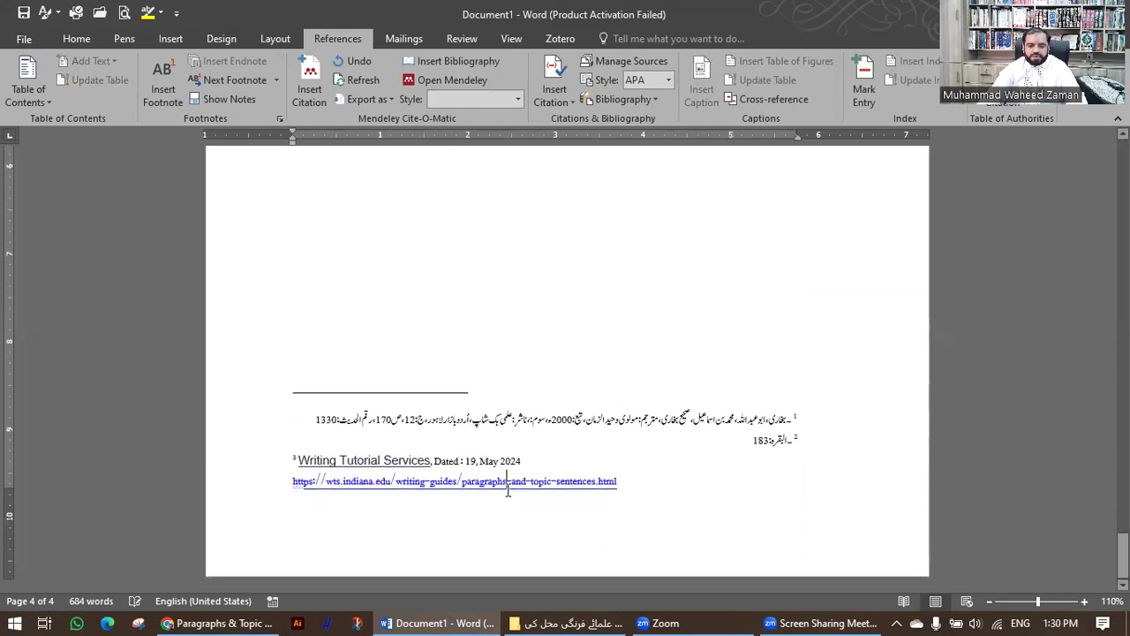
pyautogui.moveTo(298, 460); pyautogui.dragTo(433, 458)
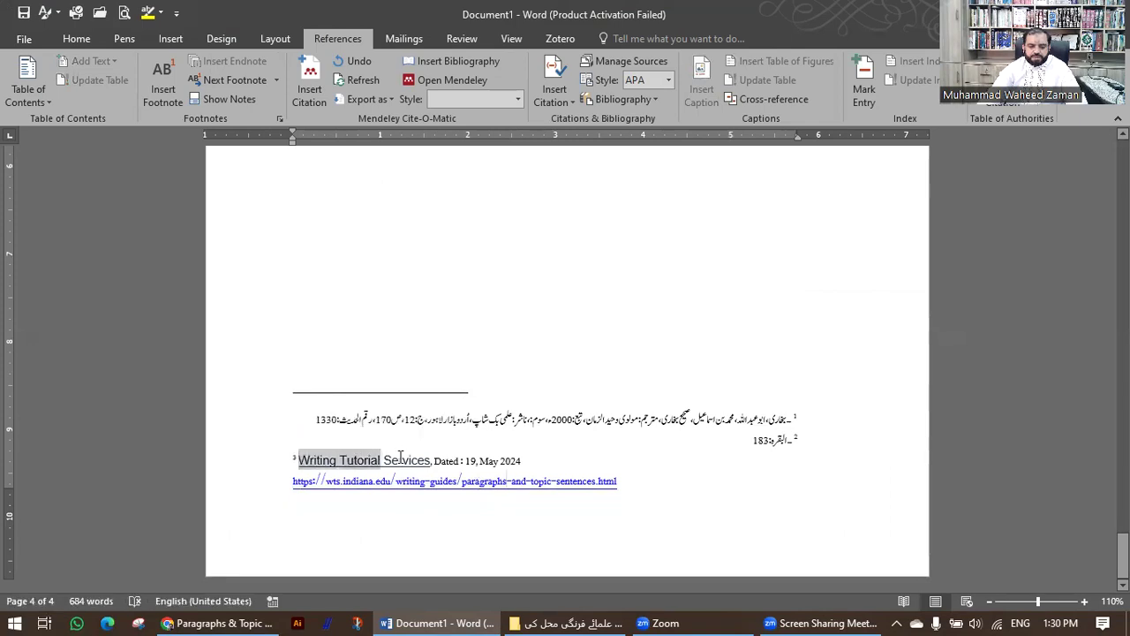
pyautogui.rightClick(415, 460)
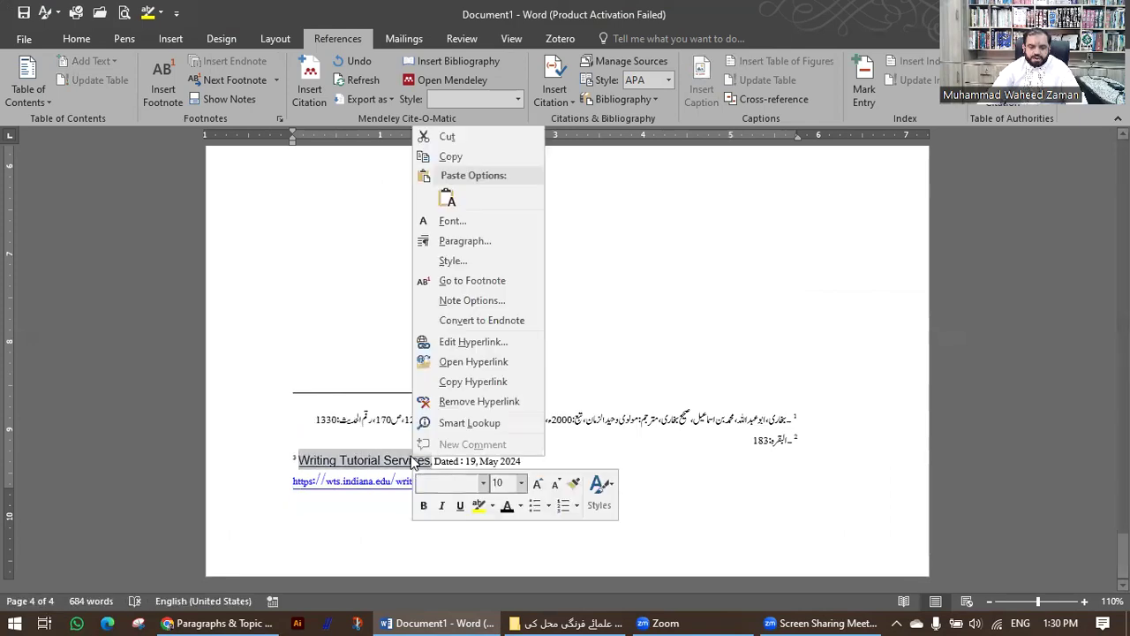
pyautogui.click(483, 402)
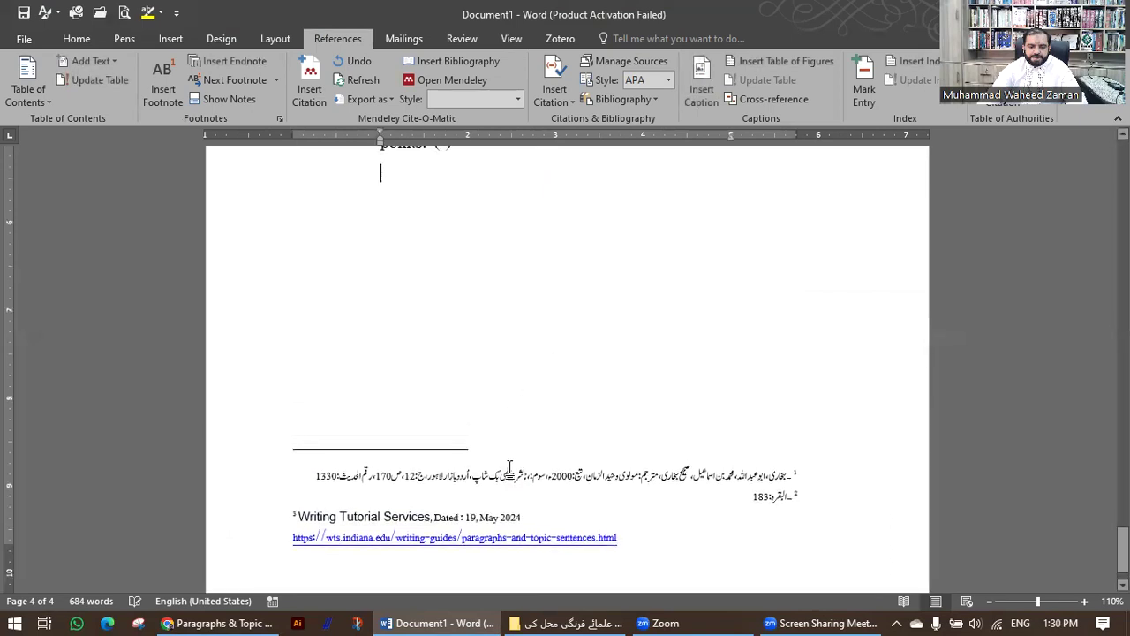
# Set footnote 3's source line in Times New Roman
pyautogui.moveTo(522, 516); pyautogui.dragTo(298, 516)
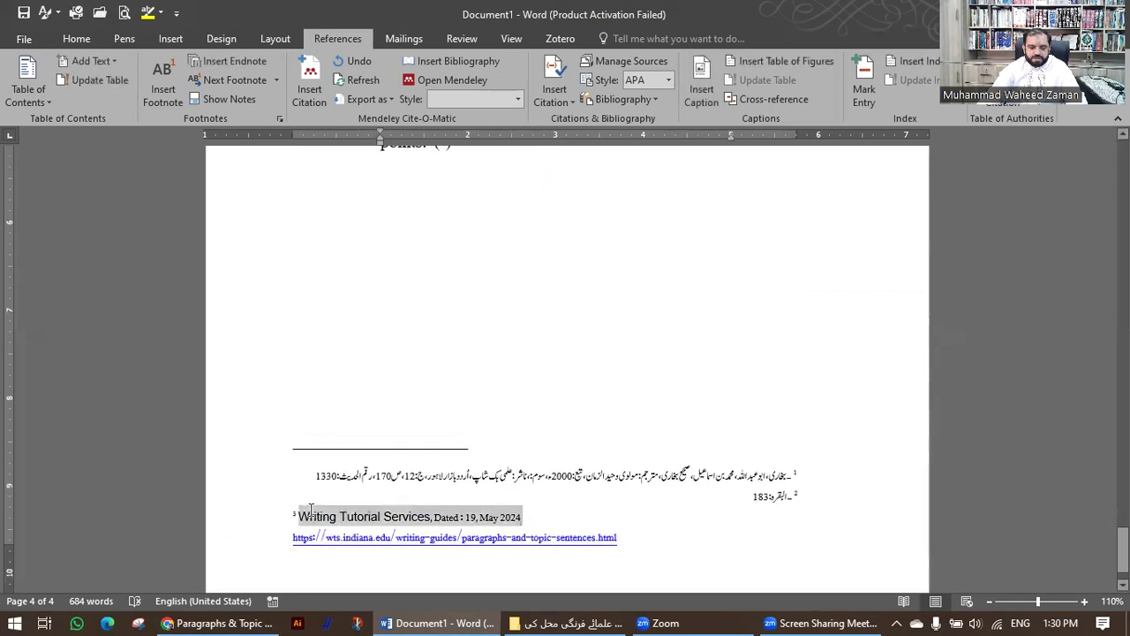
pyautogui.click(77, 39)
pyautogui.click(126, 71)
pyautogui.write('Times New Roman')
pyautogui.press('Return')
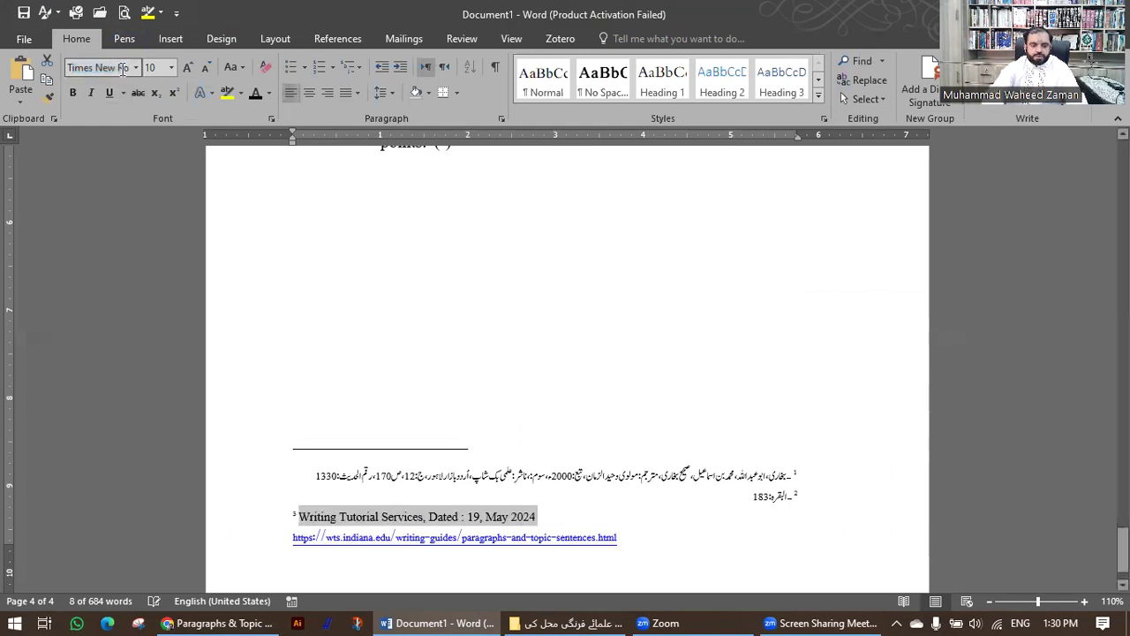
pyautogui.click(609, 540)
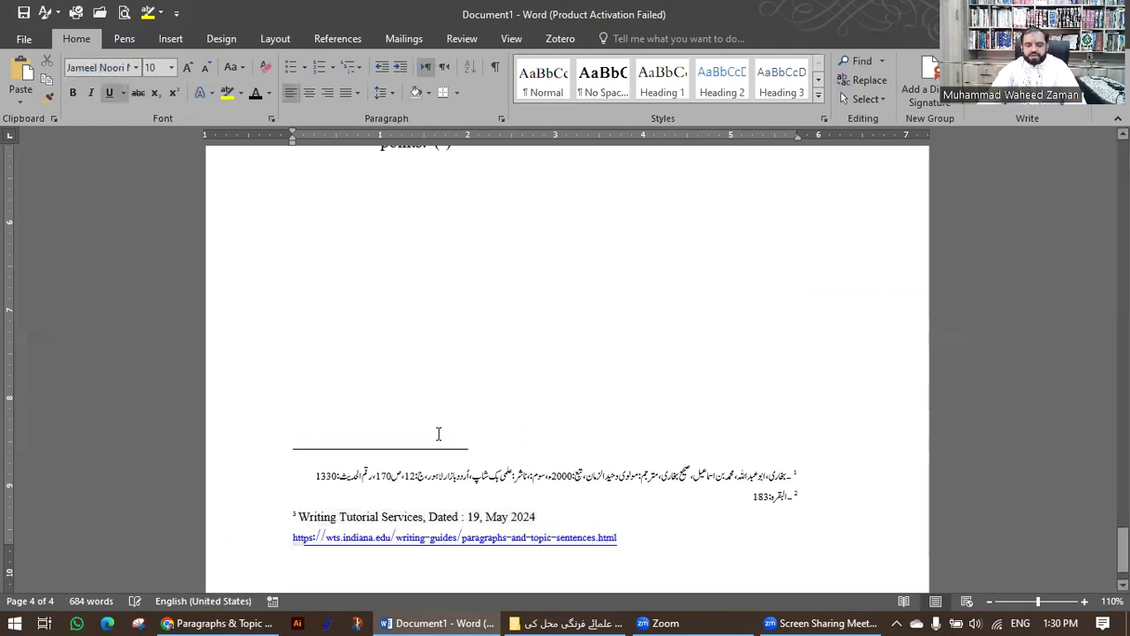
pyautogui.scroll(1, 438, 433)
pyautogui.scroll(4, 440, 424)
# Make the footnote marker (³) after the English quote superscript
pyautogui.click(488, 426)
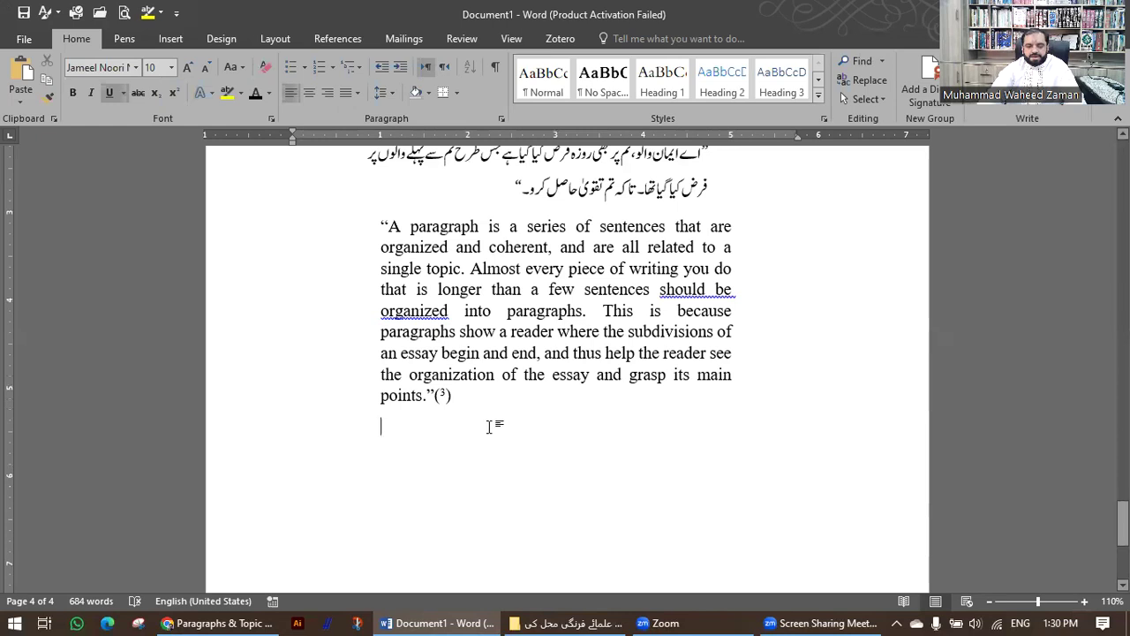
pyautogui.moveTo(451, 396); pyautogui.dragTo(439, 398)
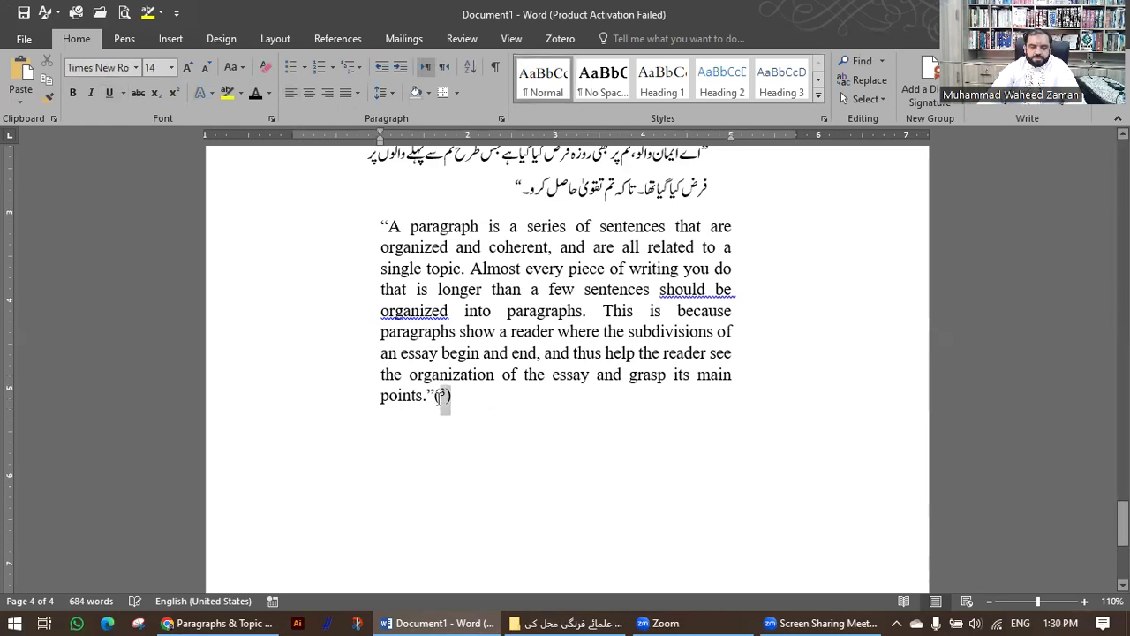
pyautogui.click(175, 94)
pyautogui.click(552, 446)
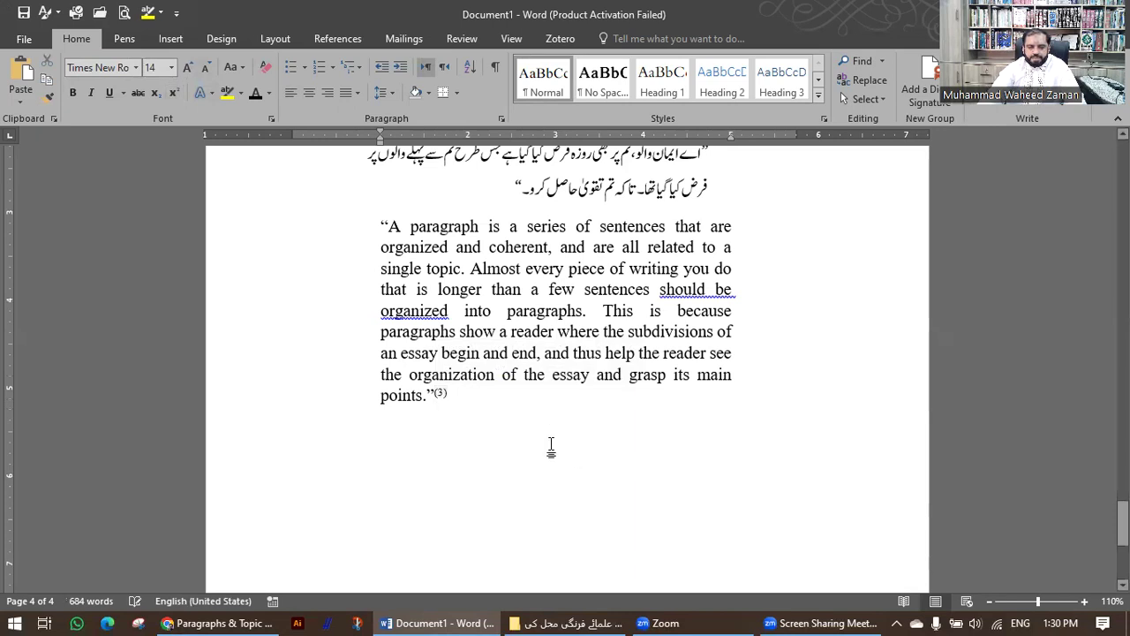
# Scroll through pages 3–4 to check the footnotes and the footnote URL
pyautogui.scroll(-3, 554, 449)
pyautogui.scroll(4, 554, 448)
pyautogui.scroll(1, 582, 418)
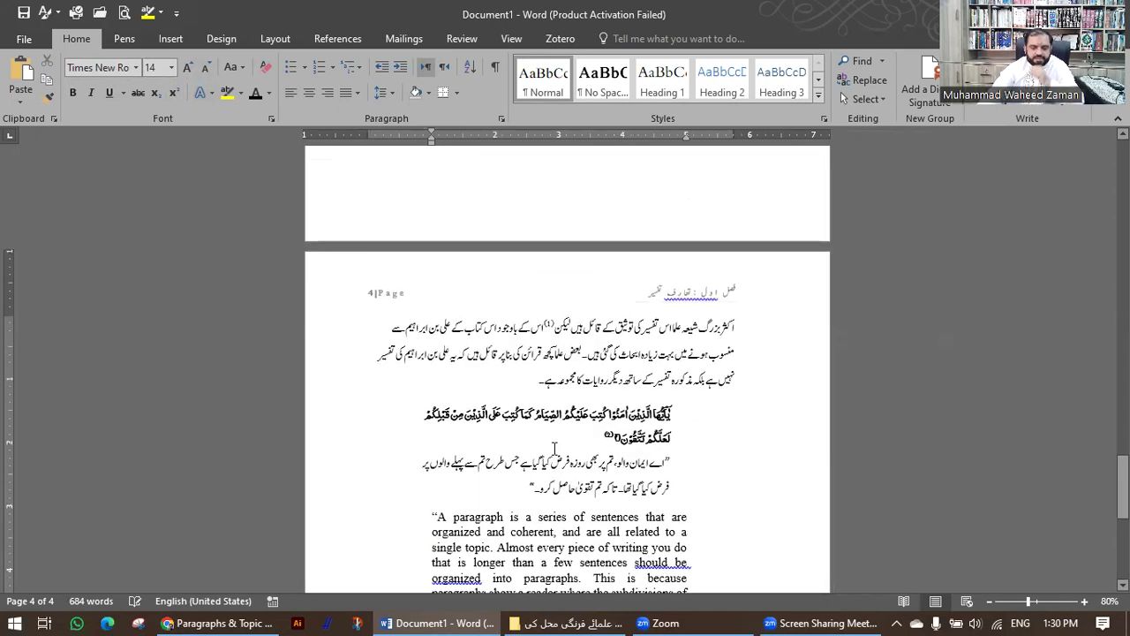
pyautogui.scroll(-1, 596, 456)
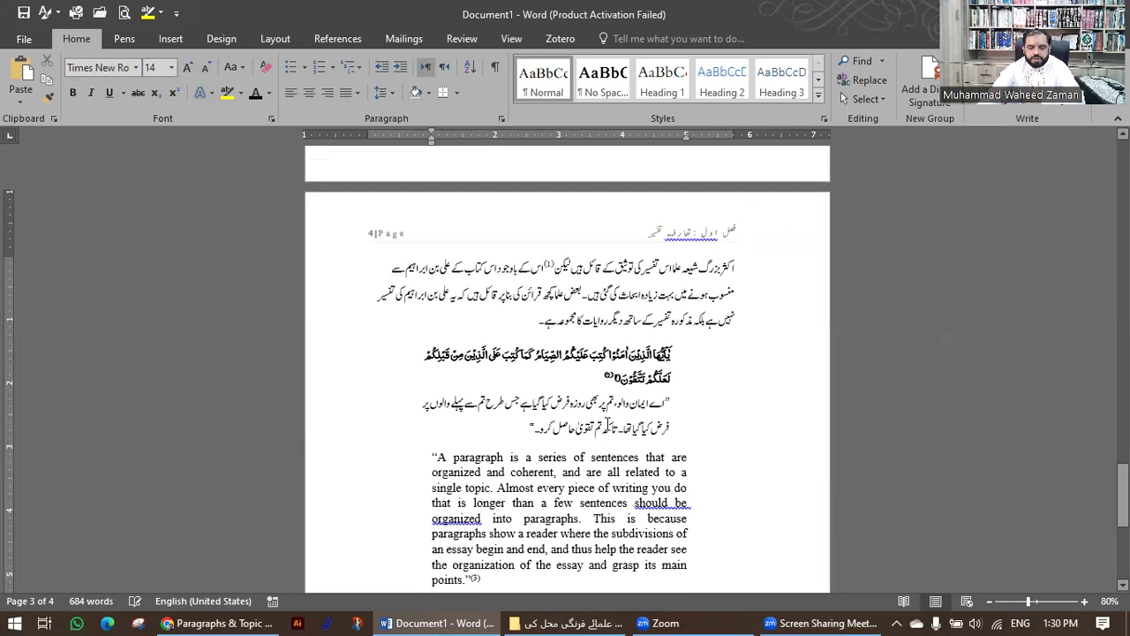
pyautogui.click(609, 428)
pyautogui.scroll(-4, 608, 424)
pyautogui.scroll(-2, 608, 424)
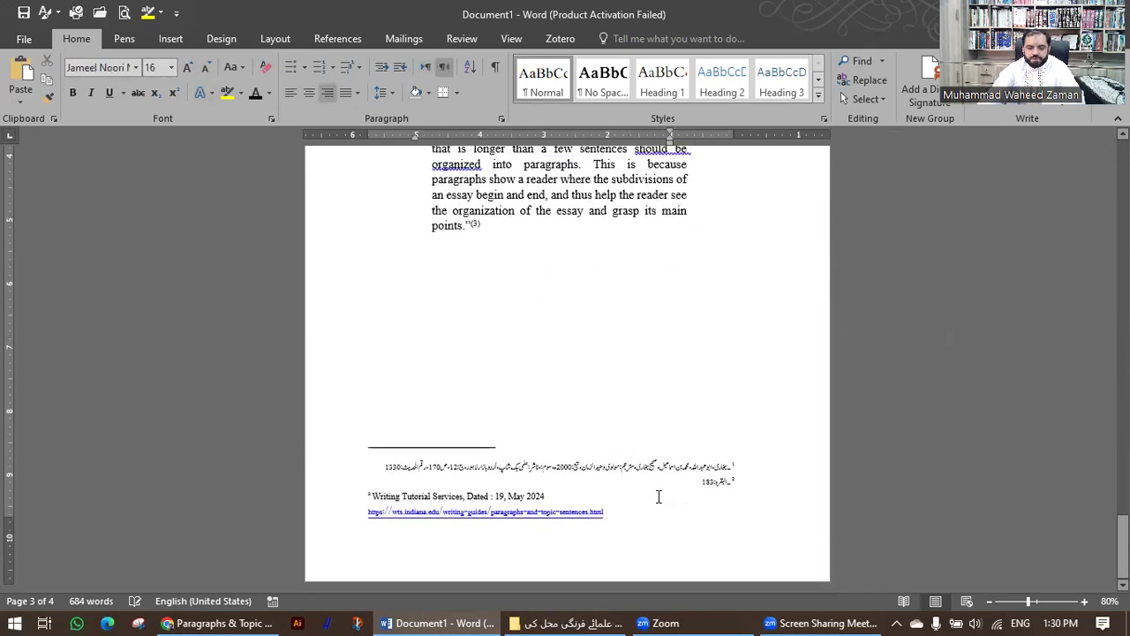
pyautogui.click(682, 513)
pyautogui.scroll(1, 659, 463)
pyautogui.scroll(5, 658, 465)
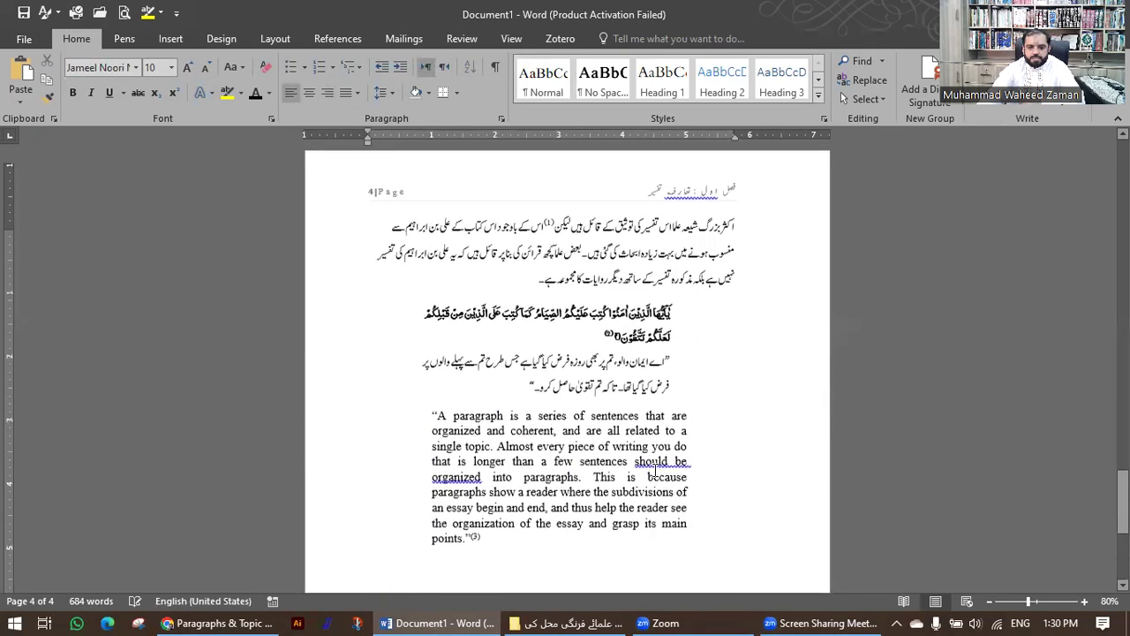
pyautogui.keyDown('ctrl'); pyautogui.scroll(7, 655, 468); pyautogui.keyUp('ctrl')
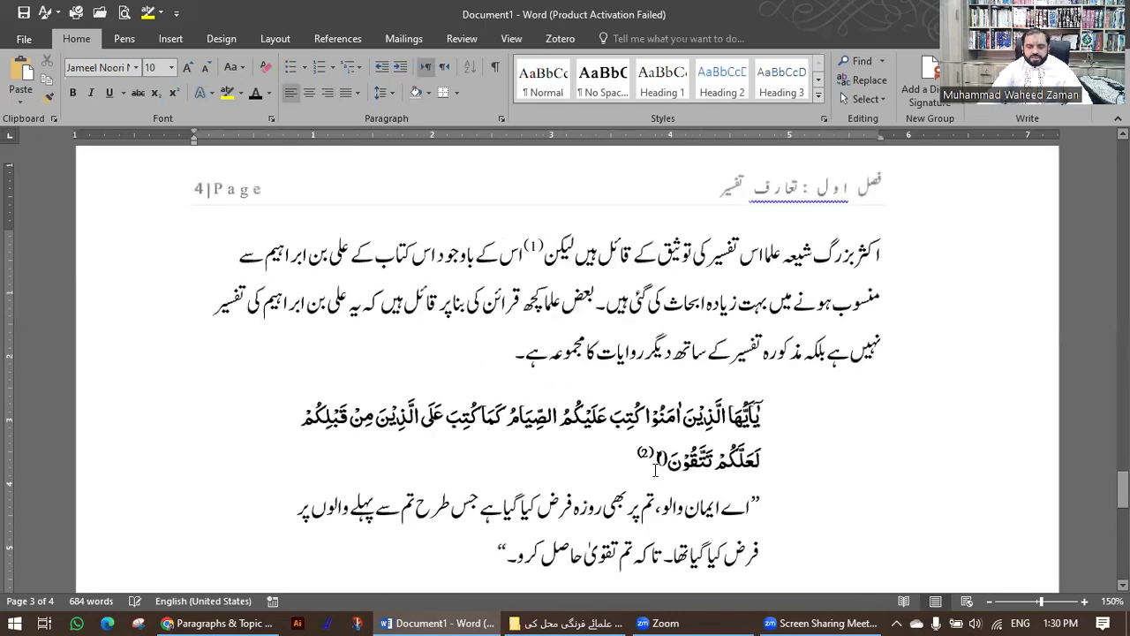
pyautogui.scroll(-4, 503, 256)
pyautogui.scroll(-4, 580, 323)
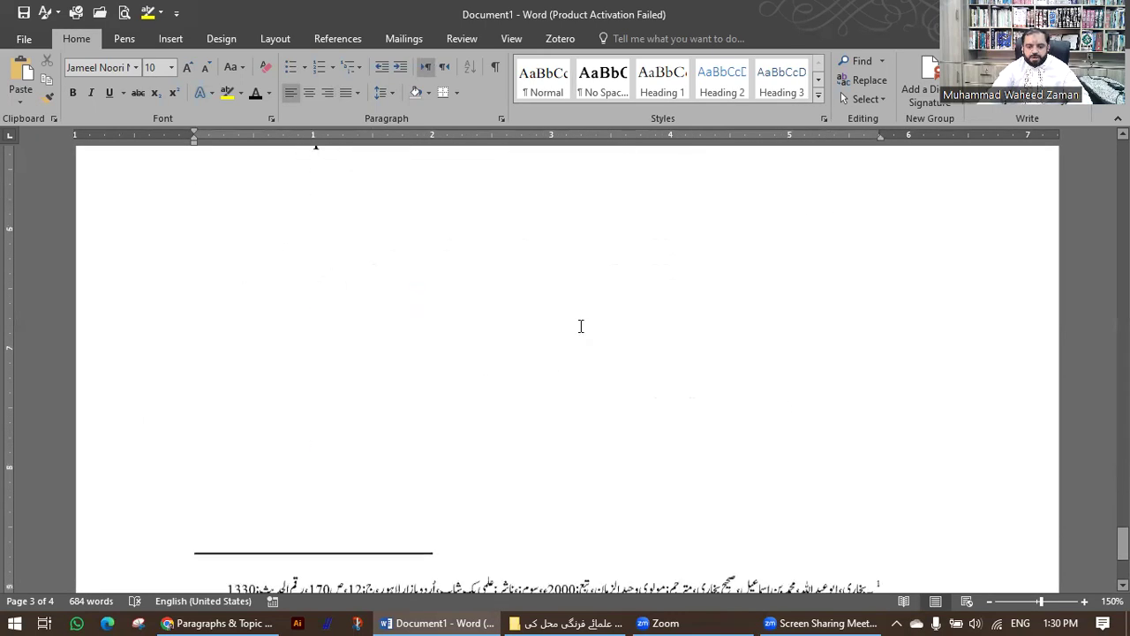
pyautogui.scroll(-2, 580, 323)
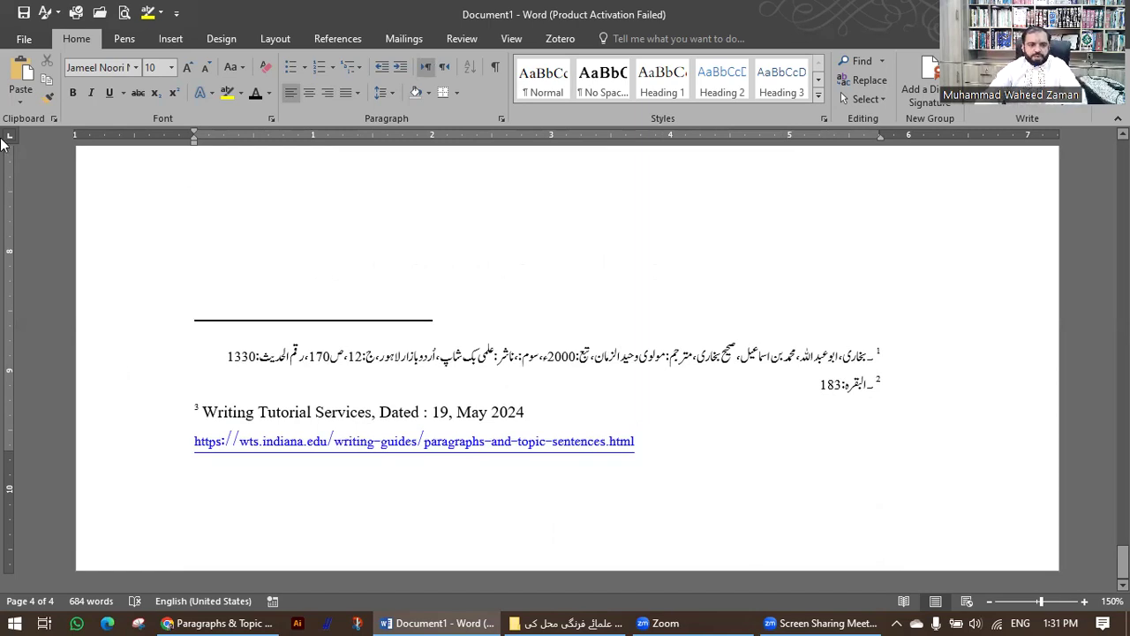
# Save the thesis to the Desktop as a PDF, keeping its Urdu title as the file name
pyautogui.click(27, 41)
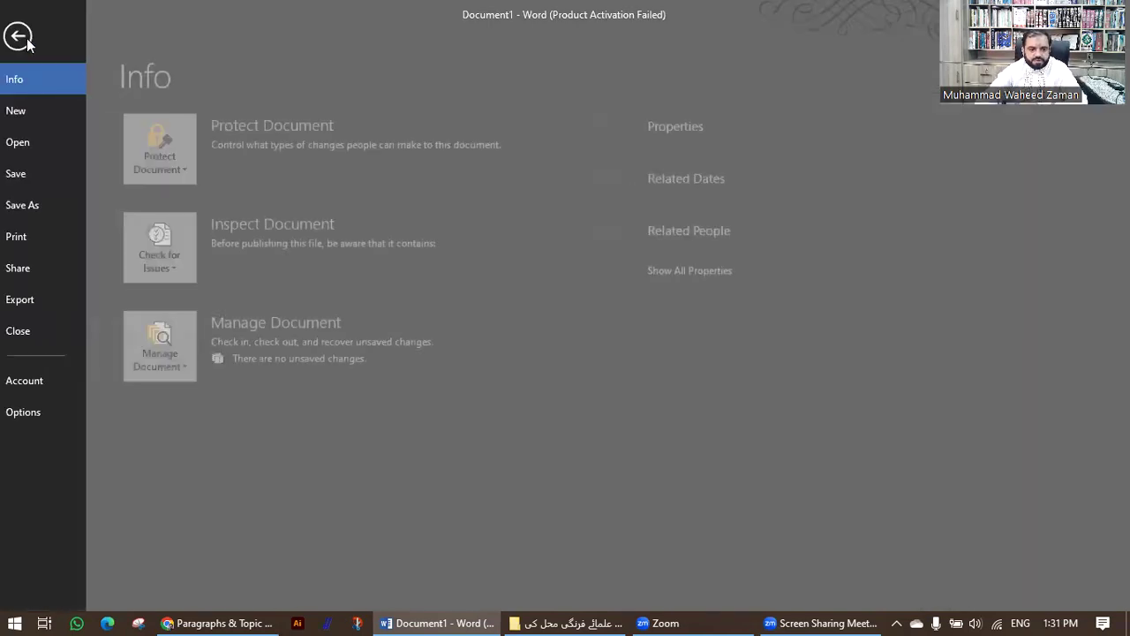
pyautogui.click(33, 40)
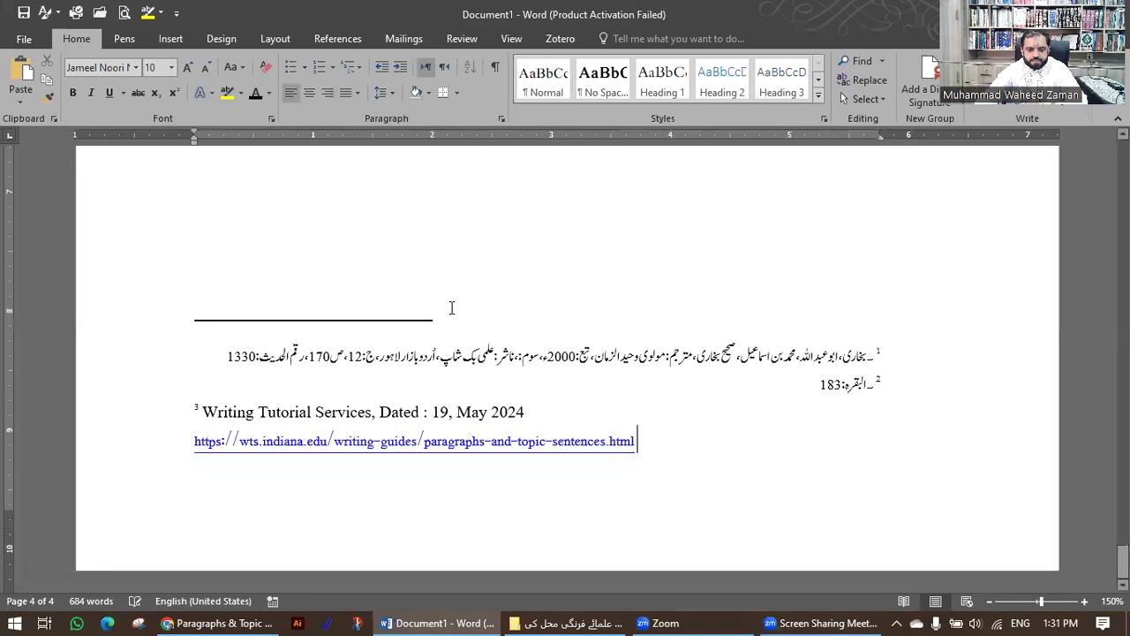
pyautogui.scroll(10, 451, 309)
pyautogui.scroll(5, 451, 307)
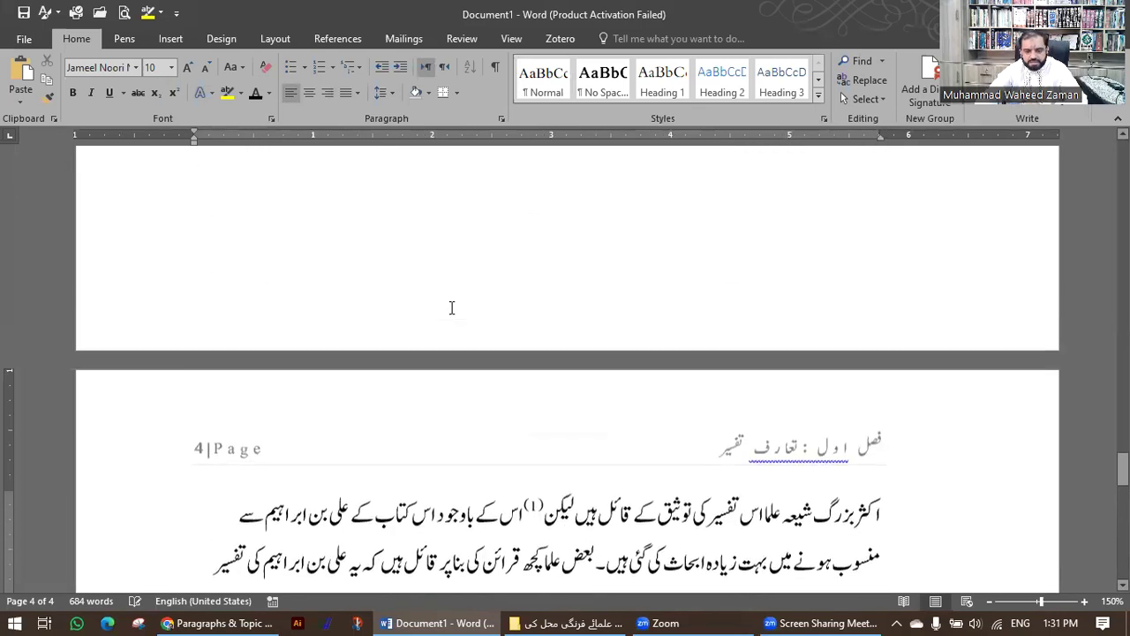
pyautogui.click(24, 41)
pyautogui.click(28, 206)
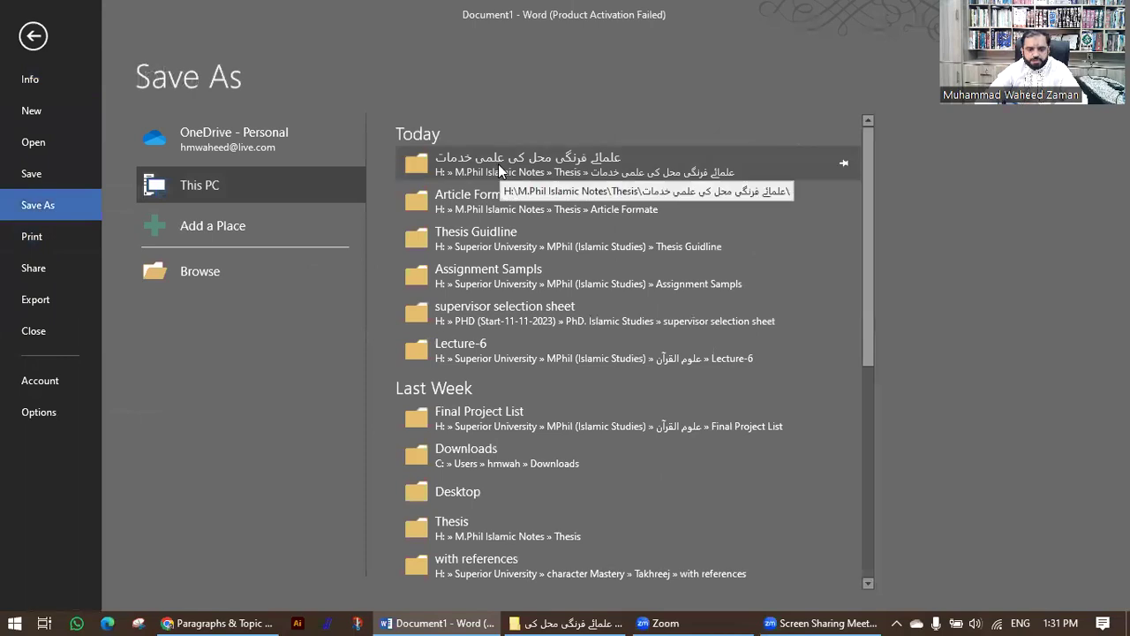
pyautogui.click(195, 271)
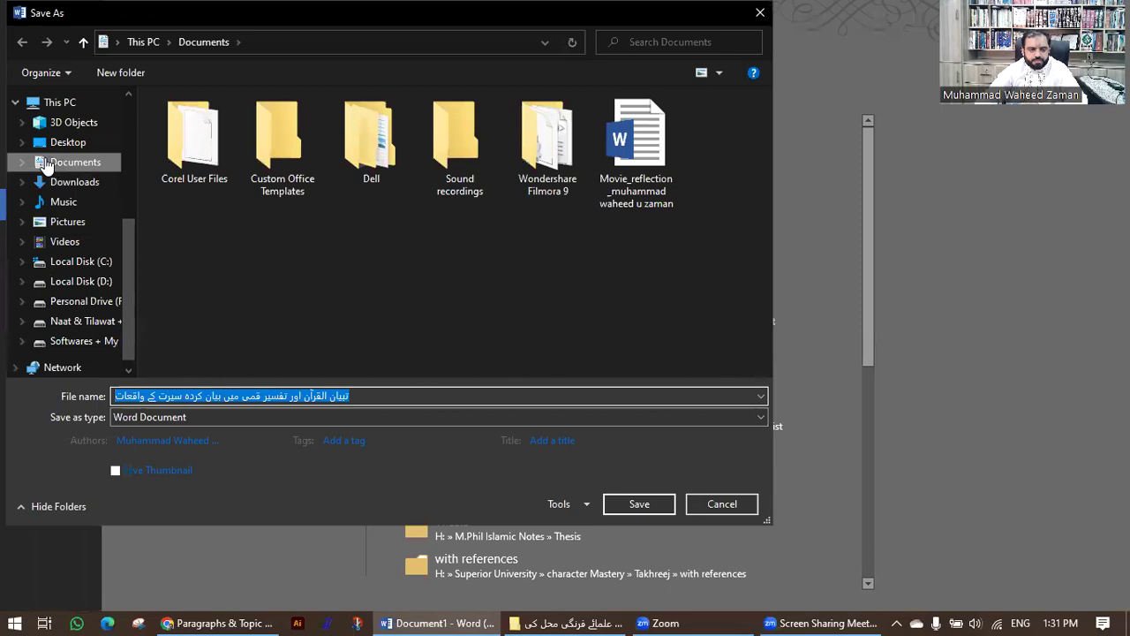
pyautogui.click(310, 418)
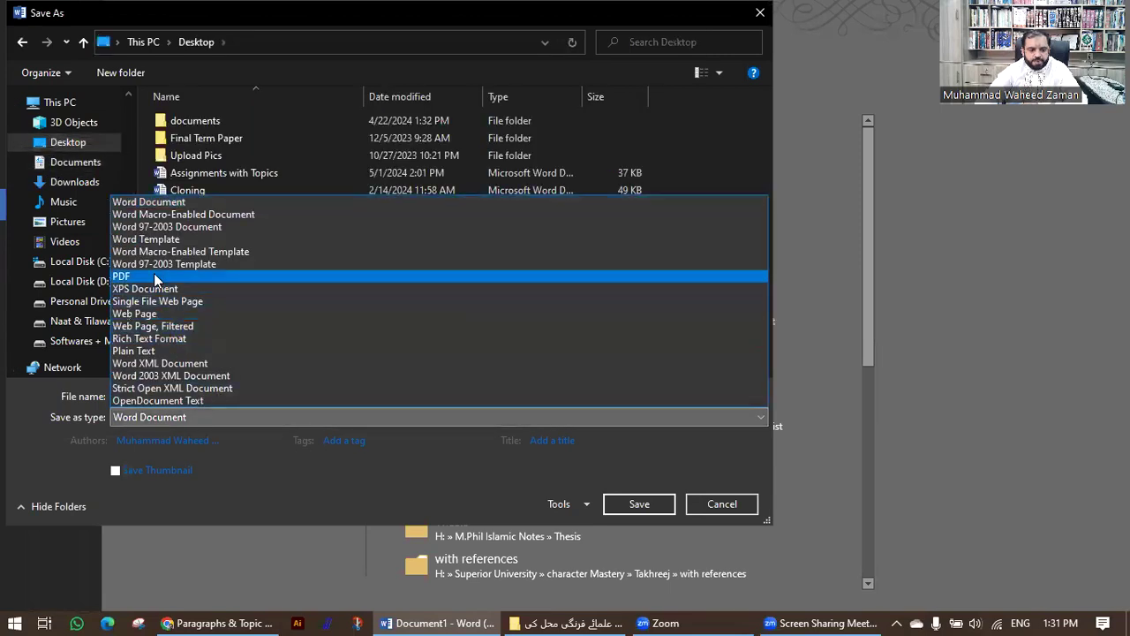
pyautogui.click(156, 277)
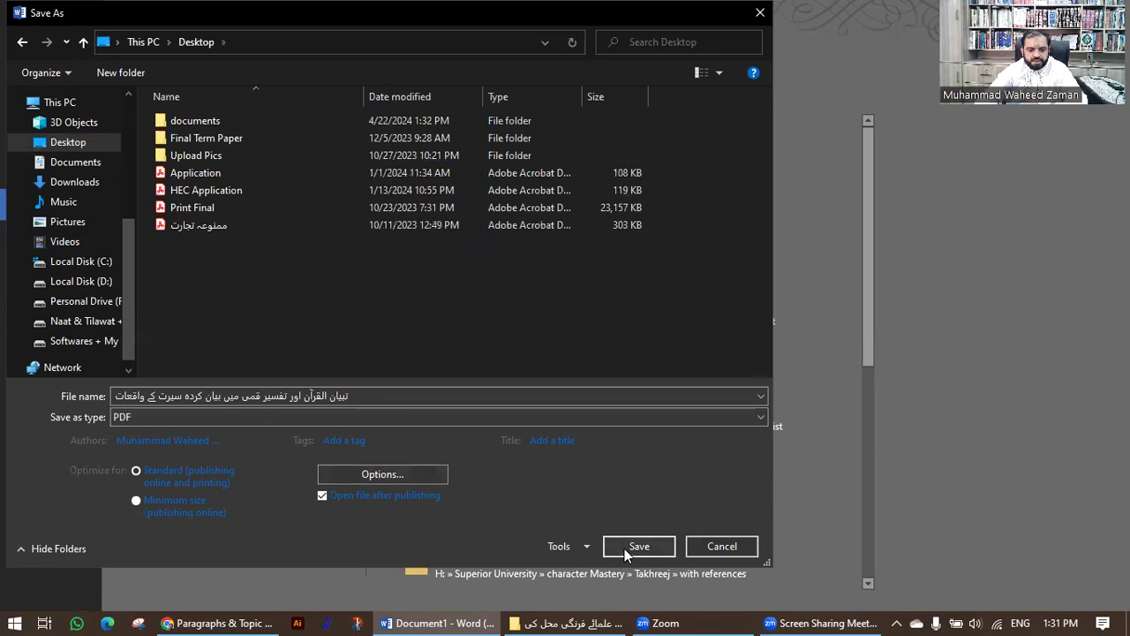
pyautogui.click(624, 548)
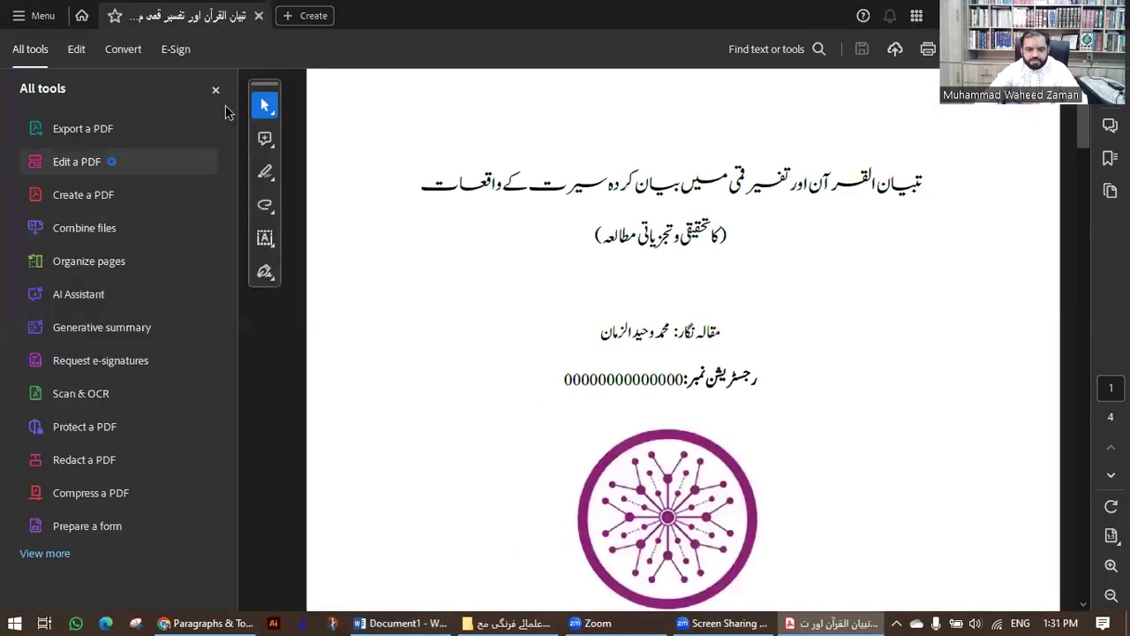
# Close the All tools panel and review the exported PDF's opening pages
pyautogui.click(216, 89)
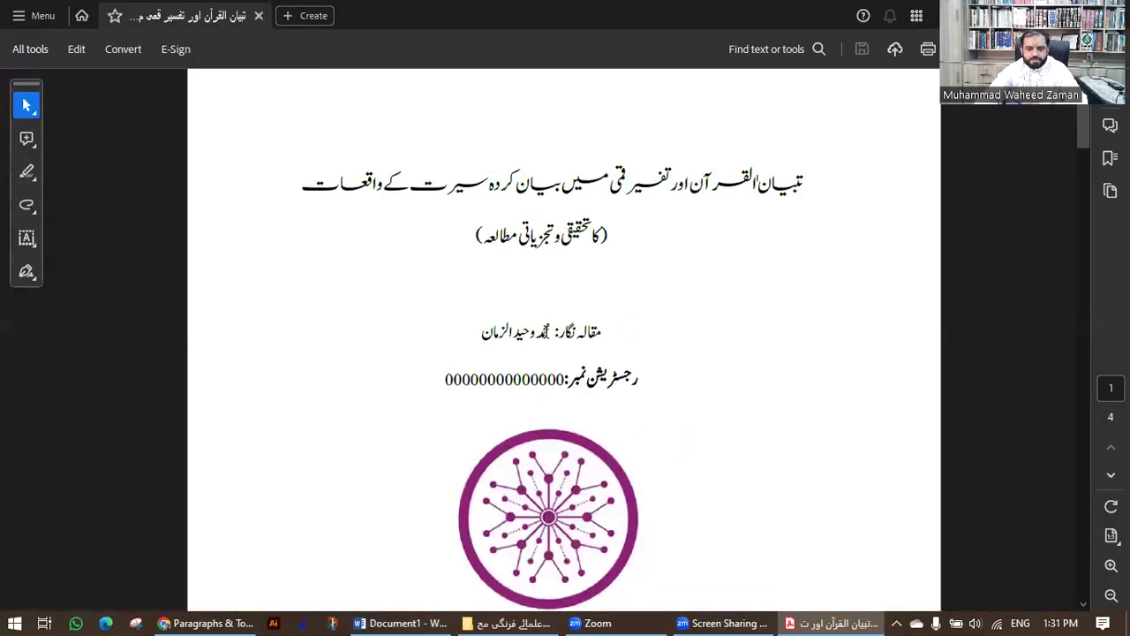
pyautogui.scroll(-2, 547, 330)
pyautogui.scroll(-1, 539, 362)
pyautogui.scroll(-1, 537, 367)
pyautogui.scroll(-1, 536, 371)
pyautogui.scroll(-1, 535, 371)
pyautogui.scroll(-2, 536, 367)
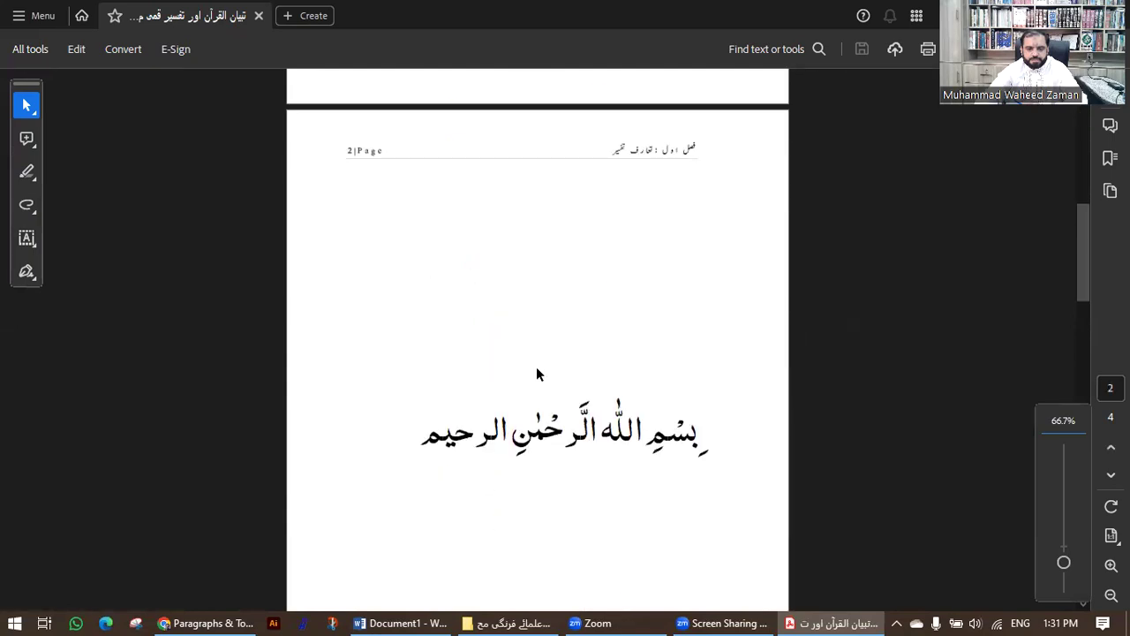
pyautogui.scroll(-2, 536, 366)
pyautogui.scroll(-2, 536, 367)
# Scroll down to footnote 3 and follow its wts.indiana.edu link, allowing the connection
pyautogui.scroll(-2, 536, 367)
pyautogui.scroll(-2, 536, 367)
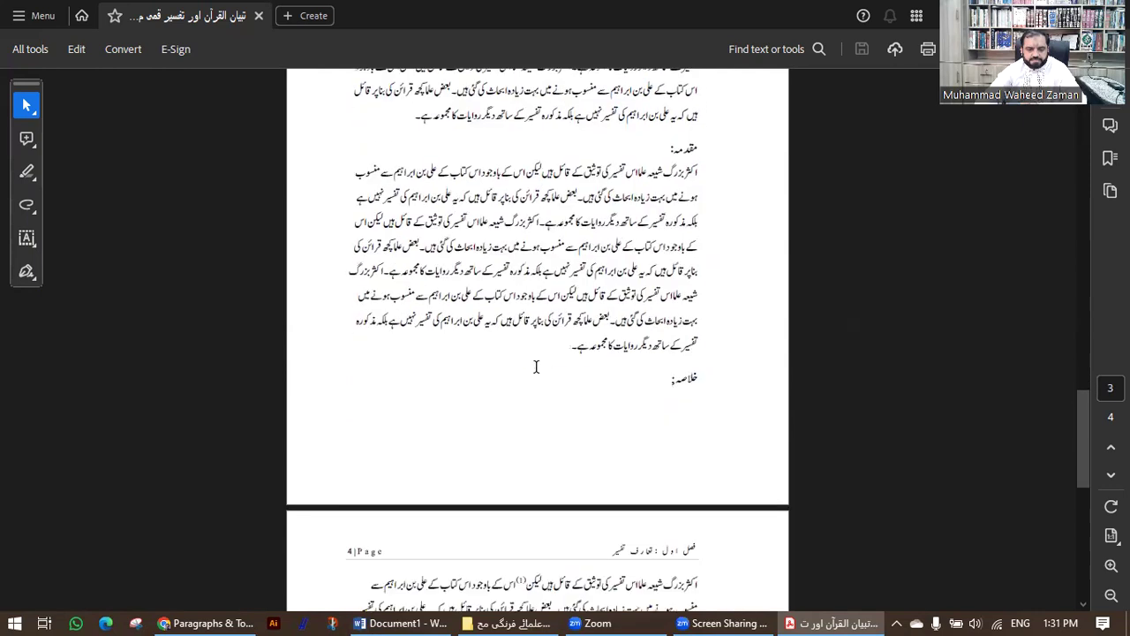
pyautogui.scroll(-3, 536, 367)
pyautogui.scroll(-2, 536, 367)
pyautogui.scroll(-1, 536, 366)
pyautogui.scroll(-2, 536, 367)
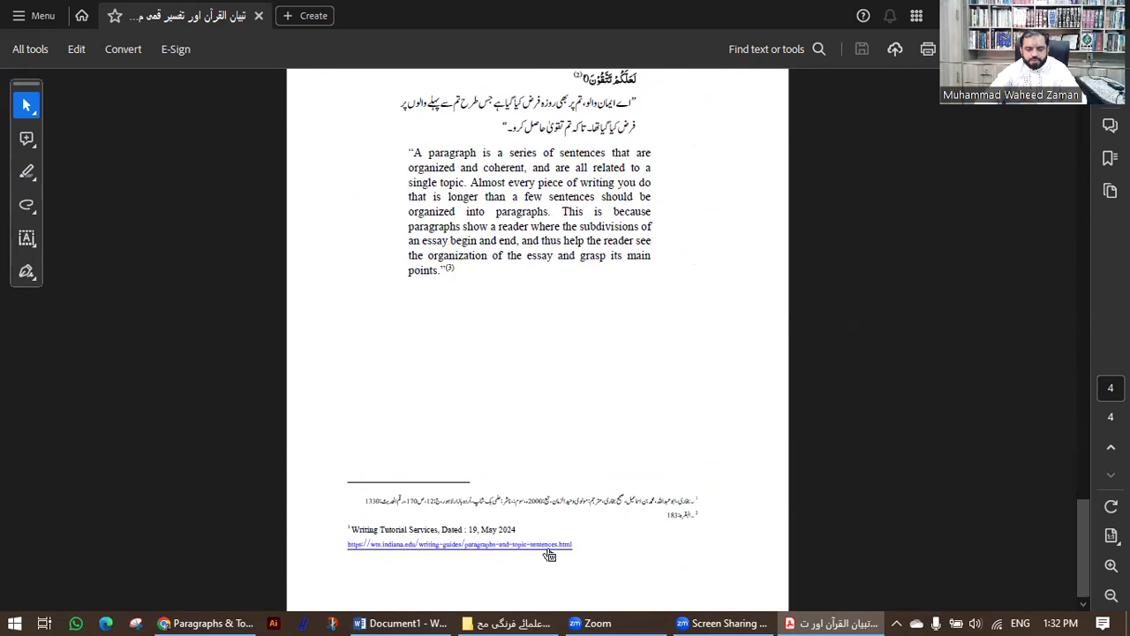
pyautogui.click(550, 546)
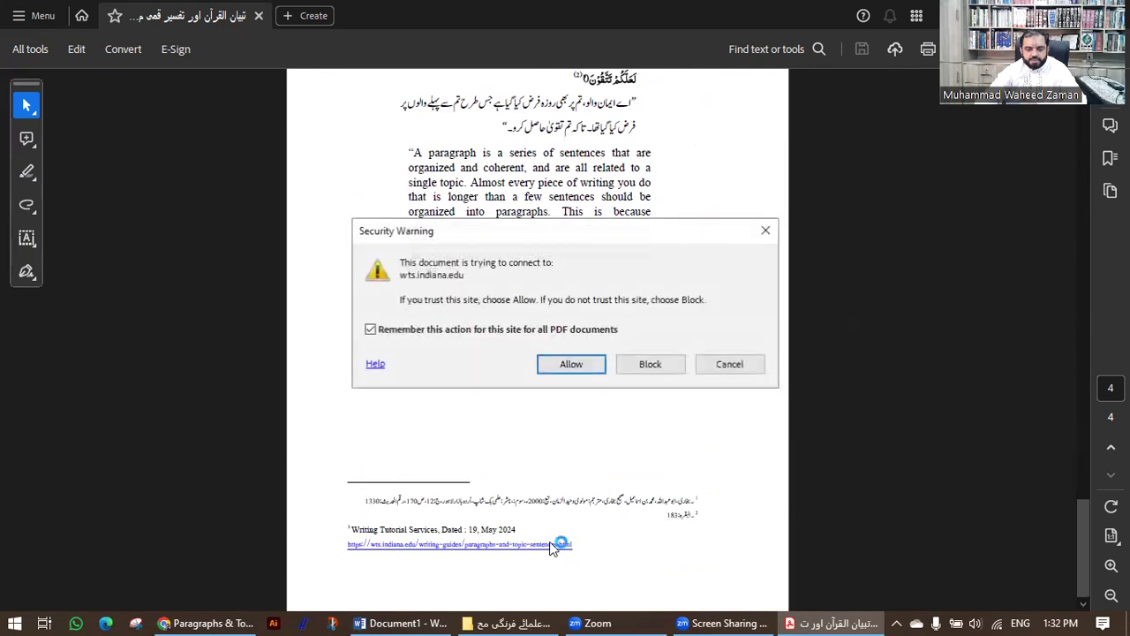
pyautogui.click(571, 365)
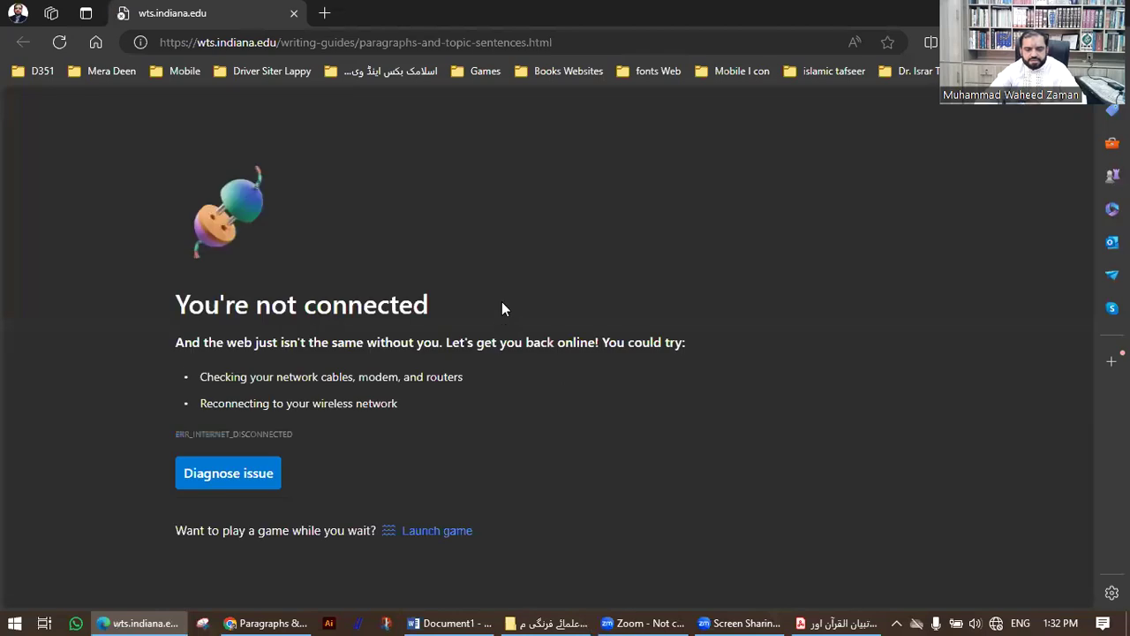
# Return from Edge's offline page to the Word thesis and bring up the network tray icon's menu
pyautogui.click(184, 623)
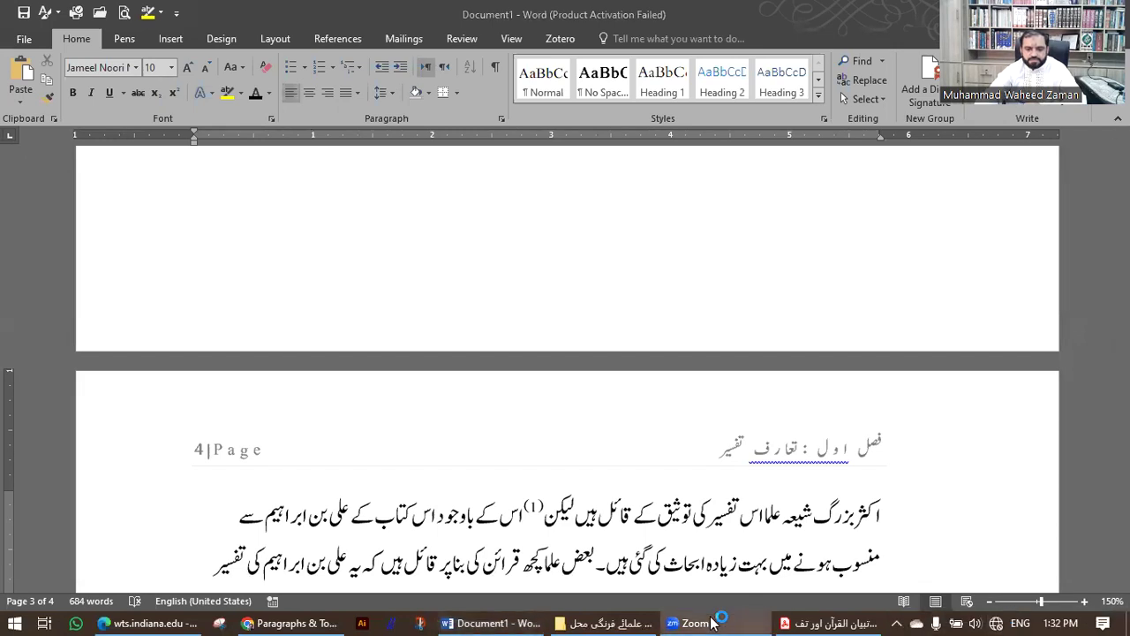
pyautogui.rightClick(996, 622)
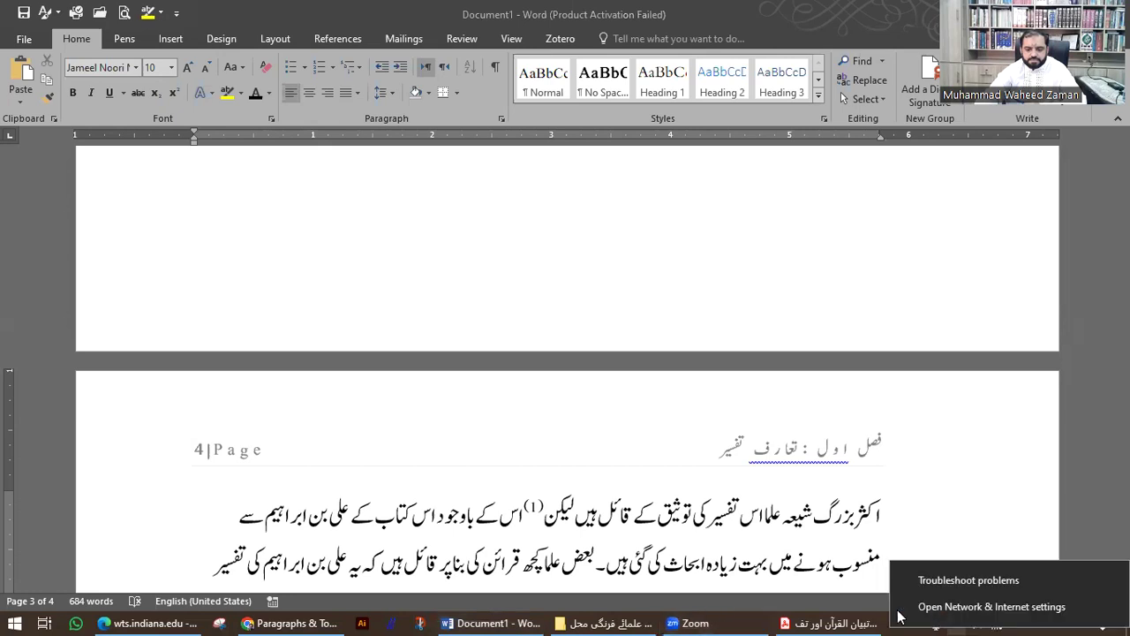